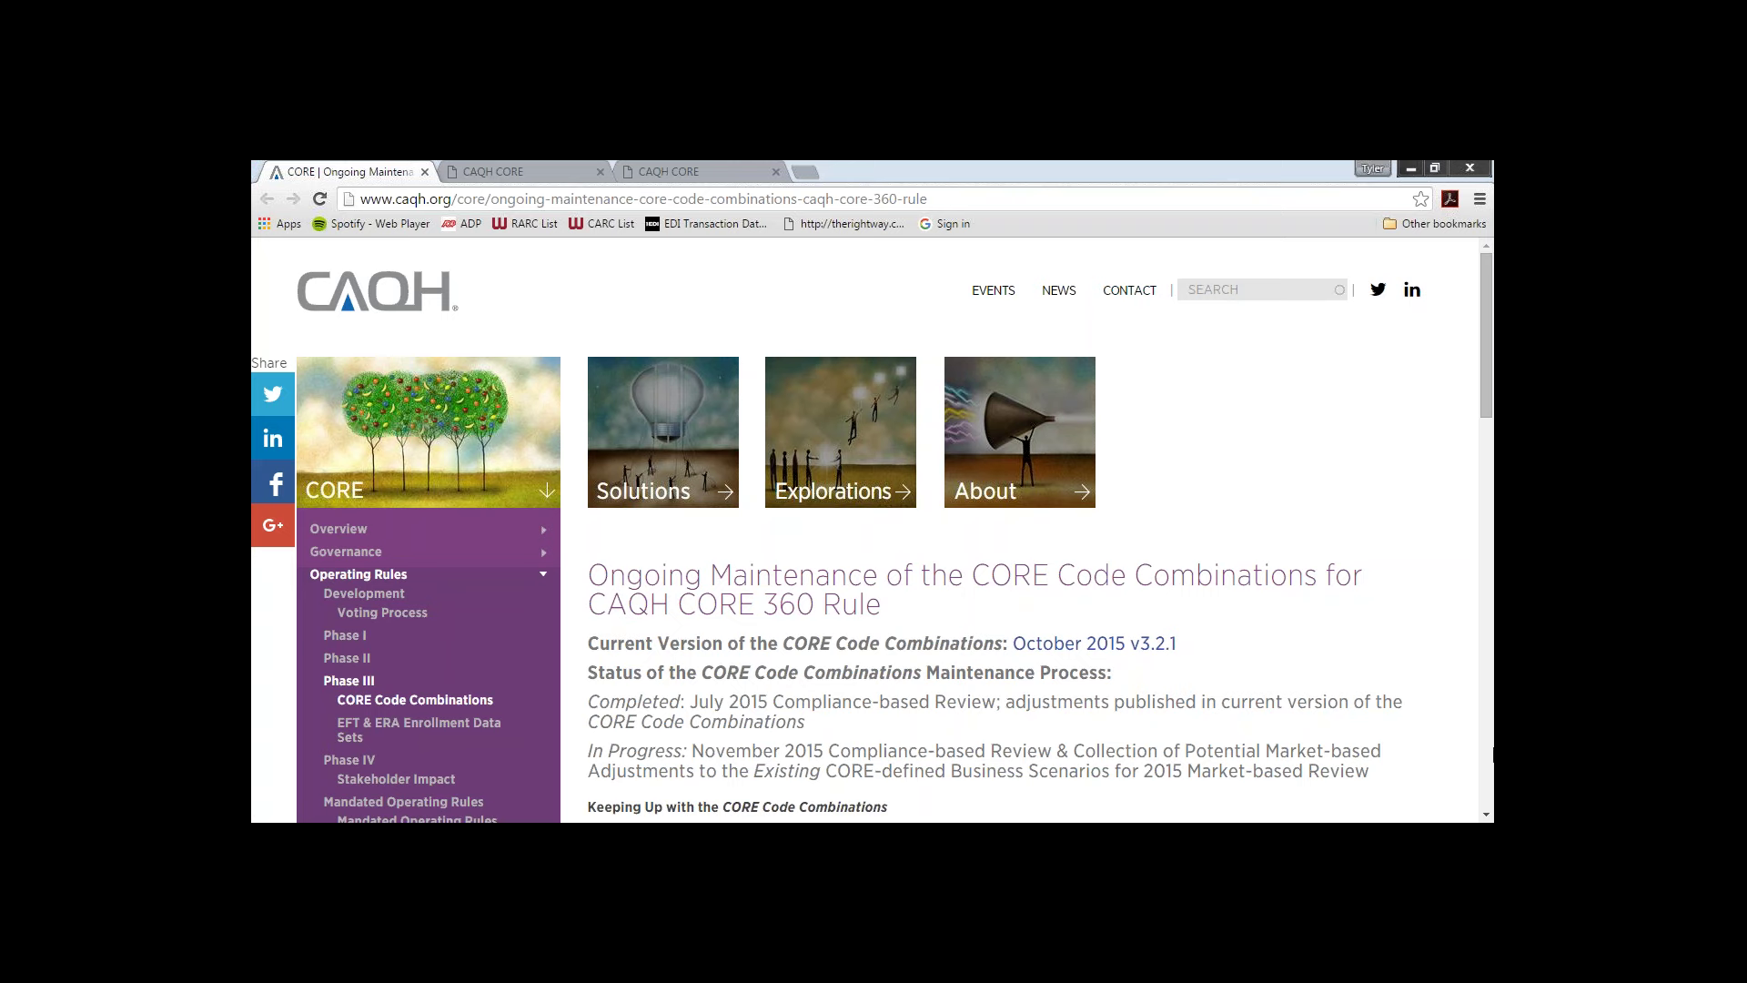
Step: Expand 'How to Submit Market-Based Adjustments' and bring up the CAQH CORE 2015 Market-Based Adjustments Form
{"action": "left_click", "coordinate": [1487, 815]}
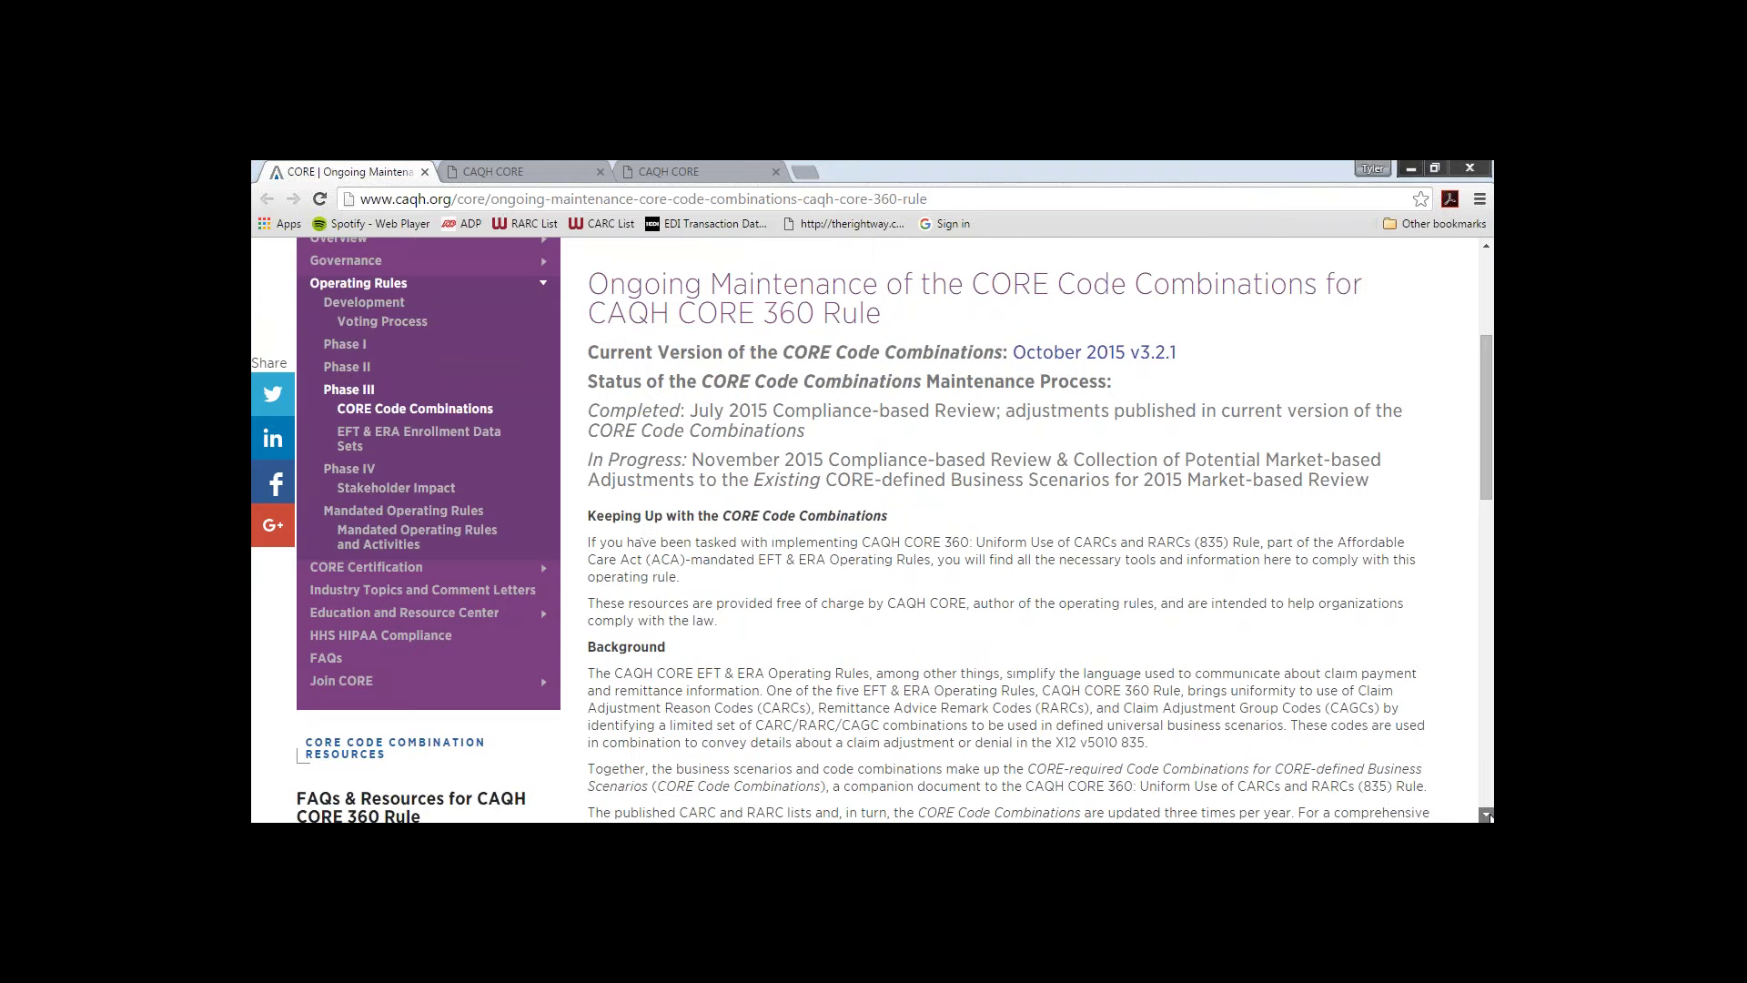
{"action": "left_click", "coordinate": [1487, 815]}
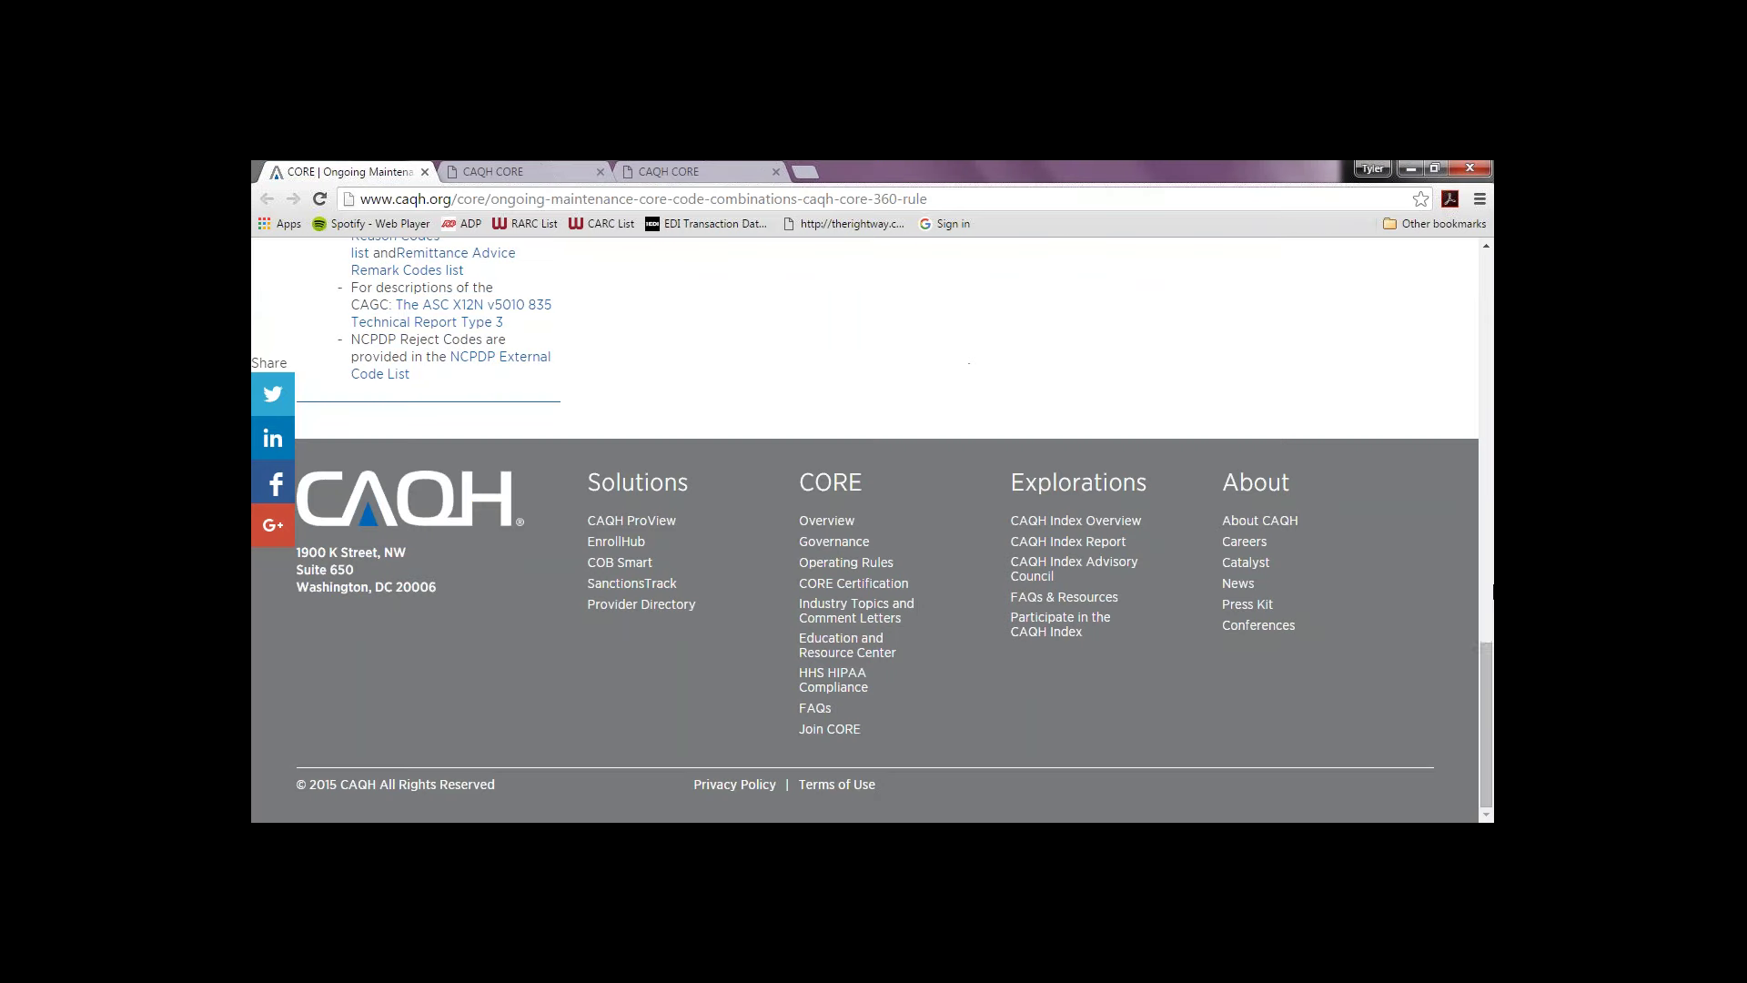
{"action": "left_click_drag", "start_coordinate": [1486, 661], "coordinate": [1487, 528]}
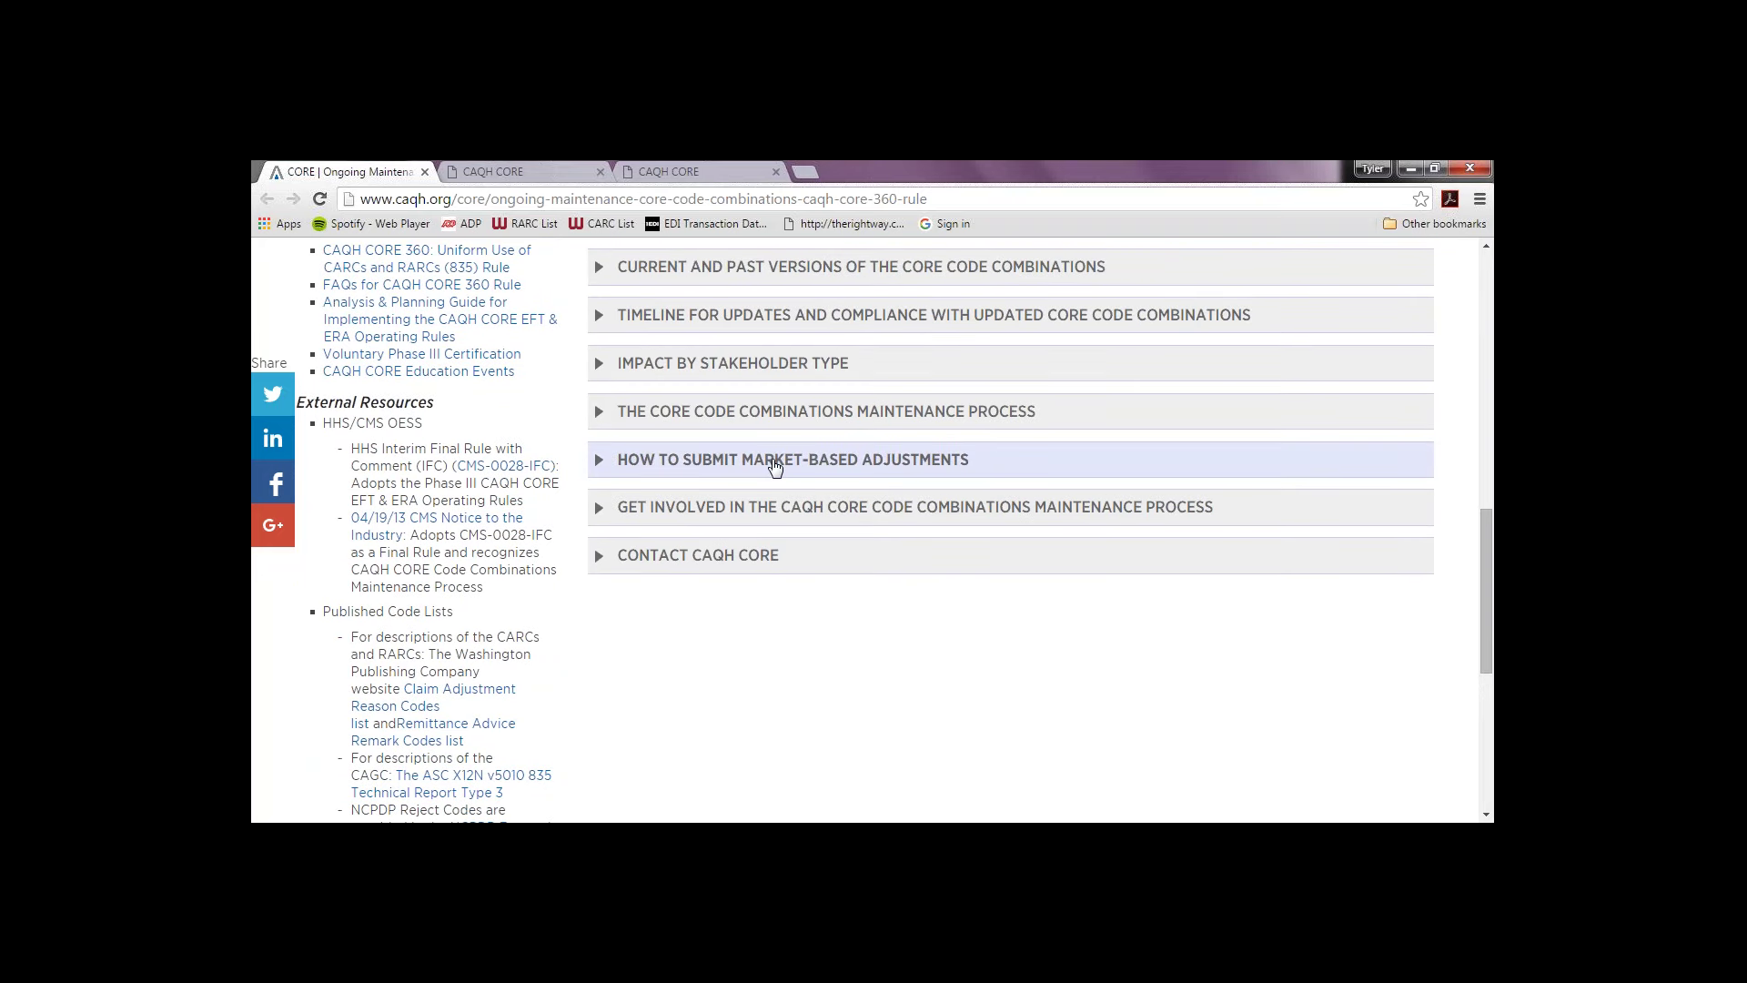
{"action": "left_click", "coordinate": [643, 466]}
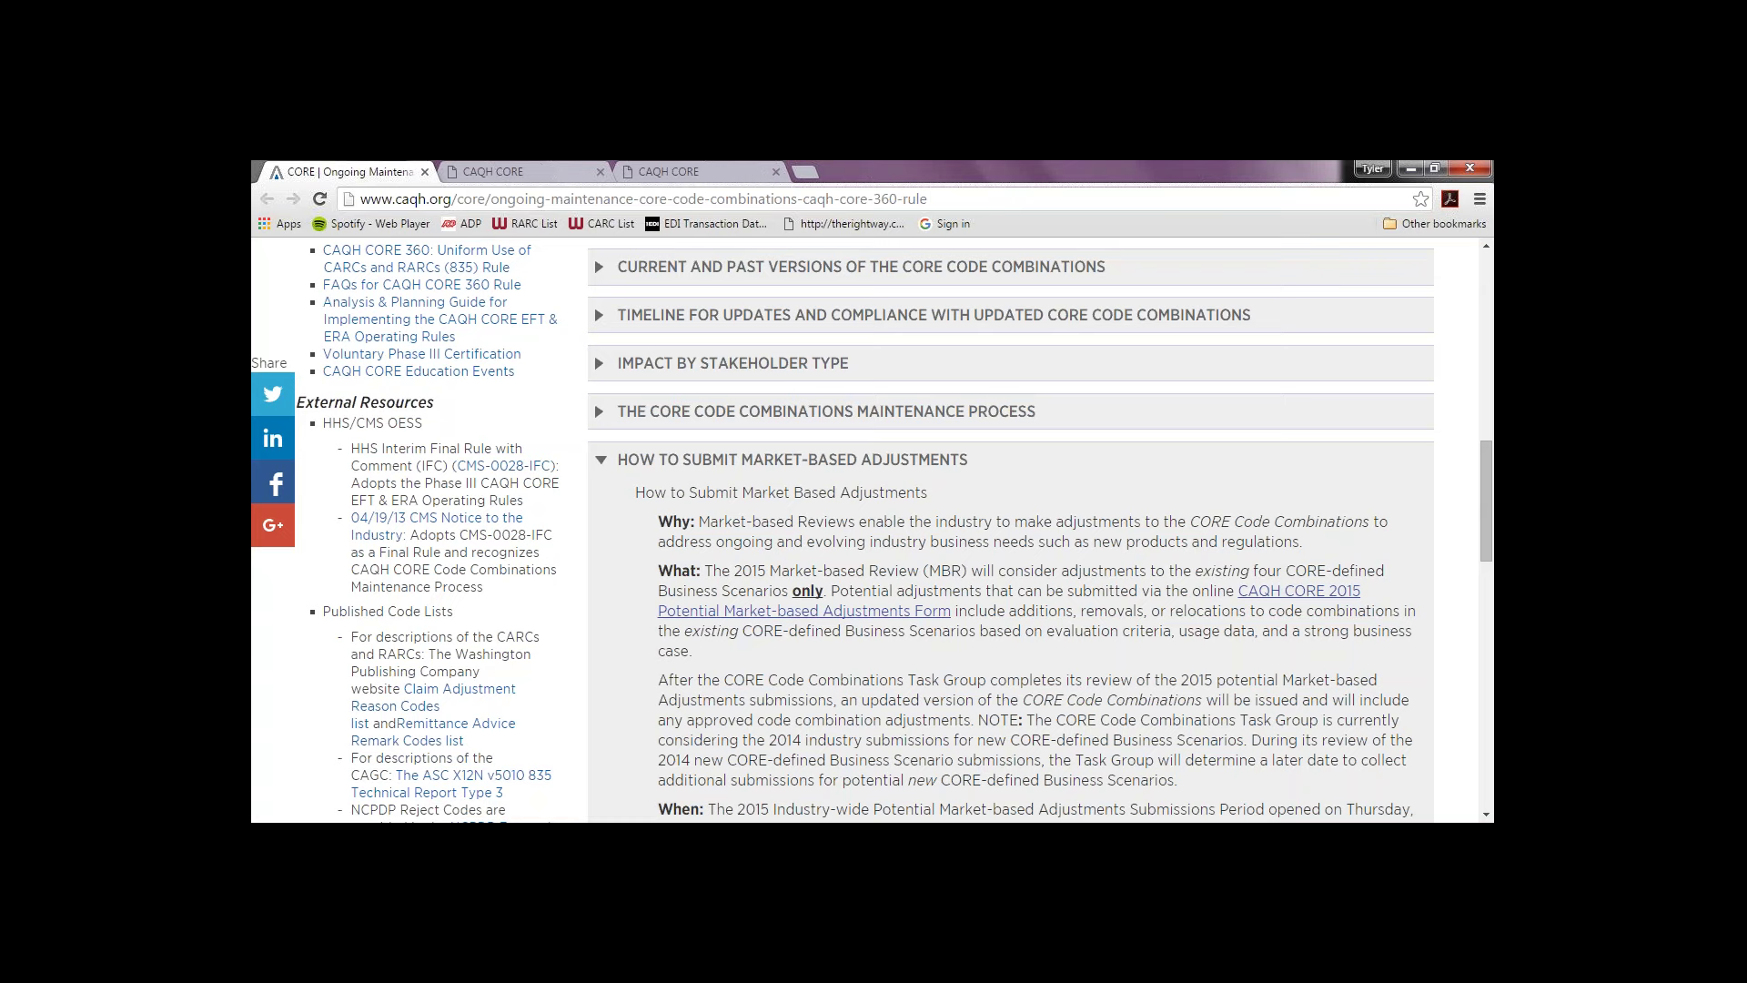
{"action": "left_click", "coordinate": [509, 166]}
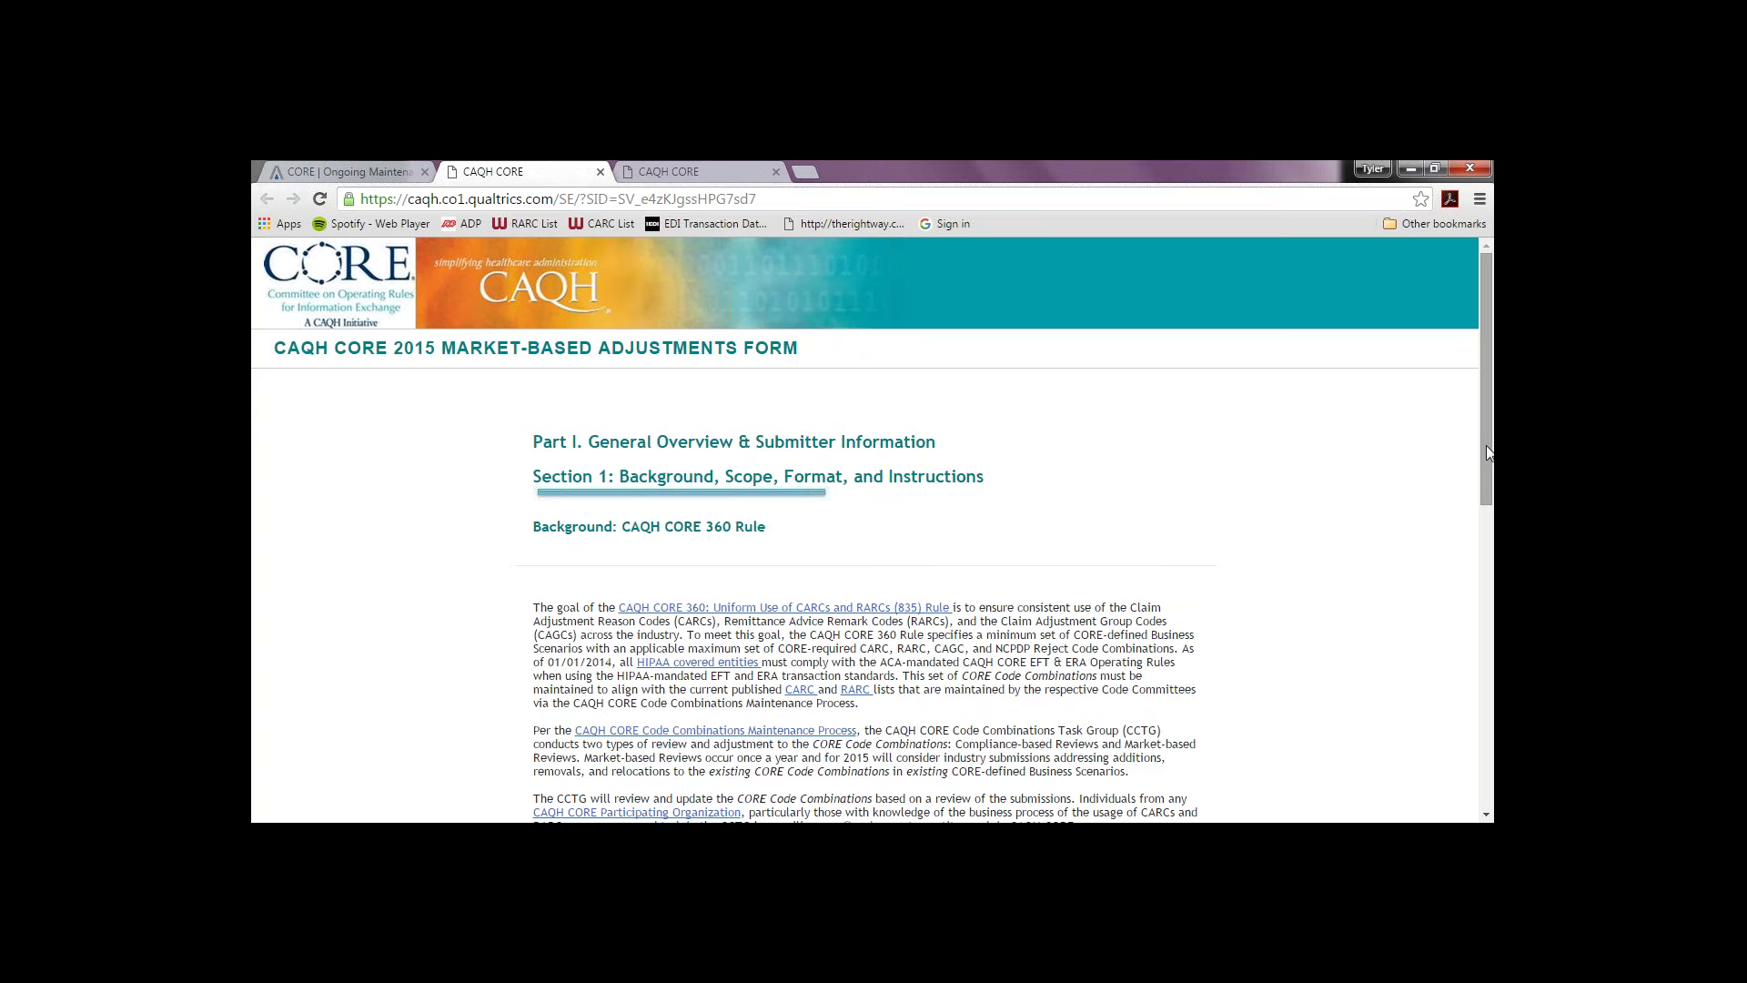
Step: Read through the Section 1 Background page and advance to the Format page
{"action": "left_click_drag", "start_coordinate": [1487, 445], "coordinate": [1479, 512]}
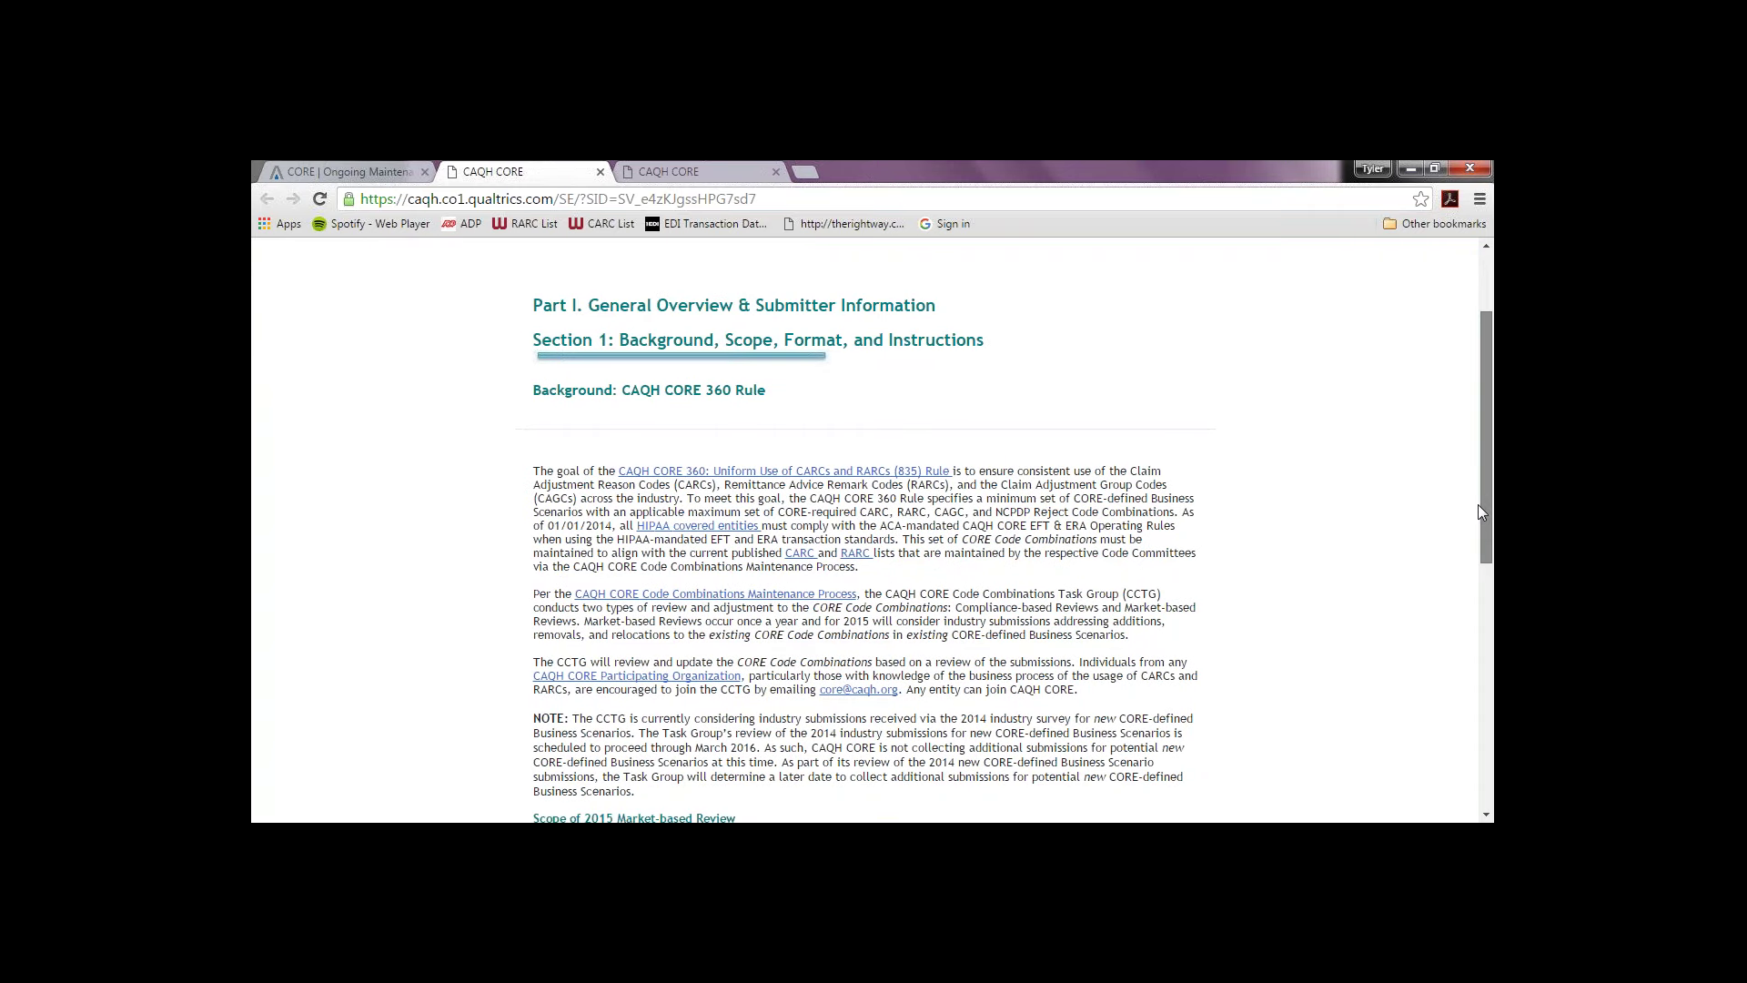
{"action": "left_click_drag", "start_coordinate": [1480, 511], "coordinate": [1412, 718]}
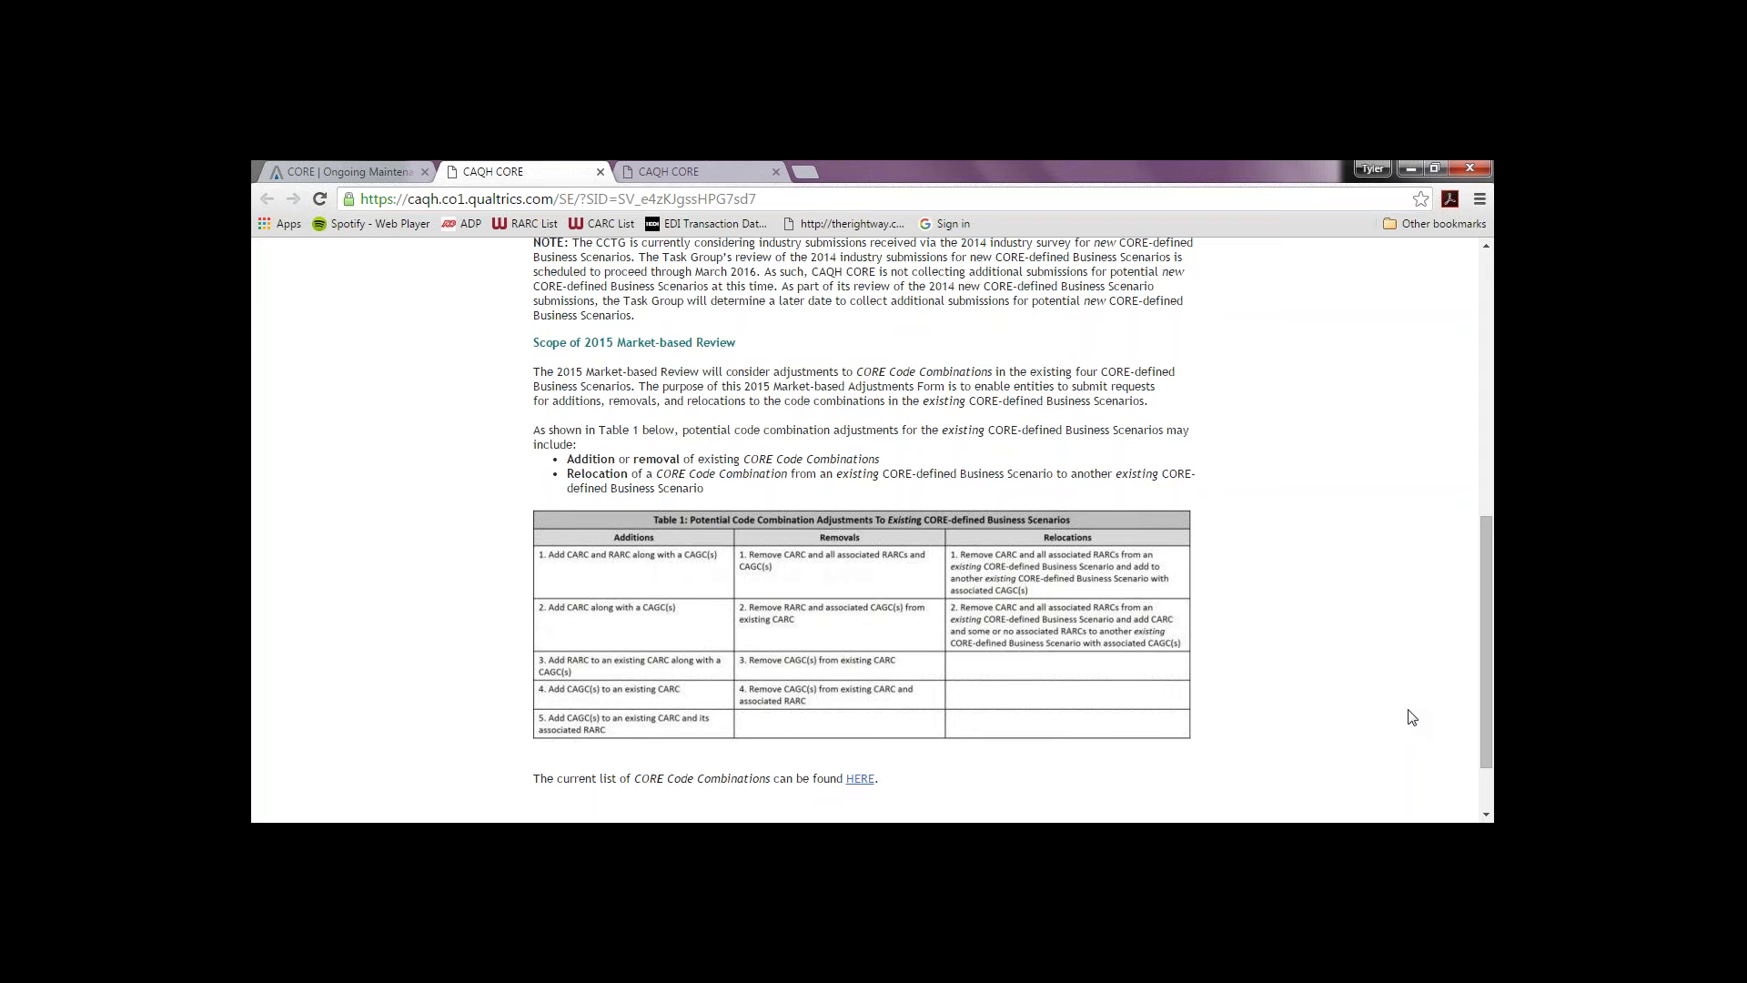
{"action": "left_click_drag", "start_coordinate": [1487, 679], "coordinate": [1481, 732]}
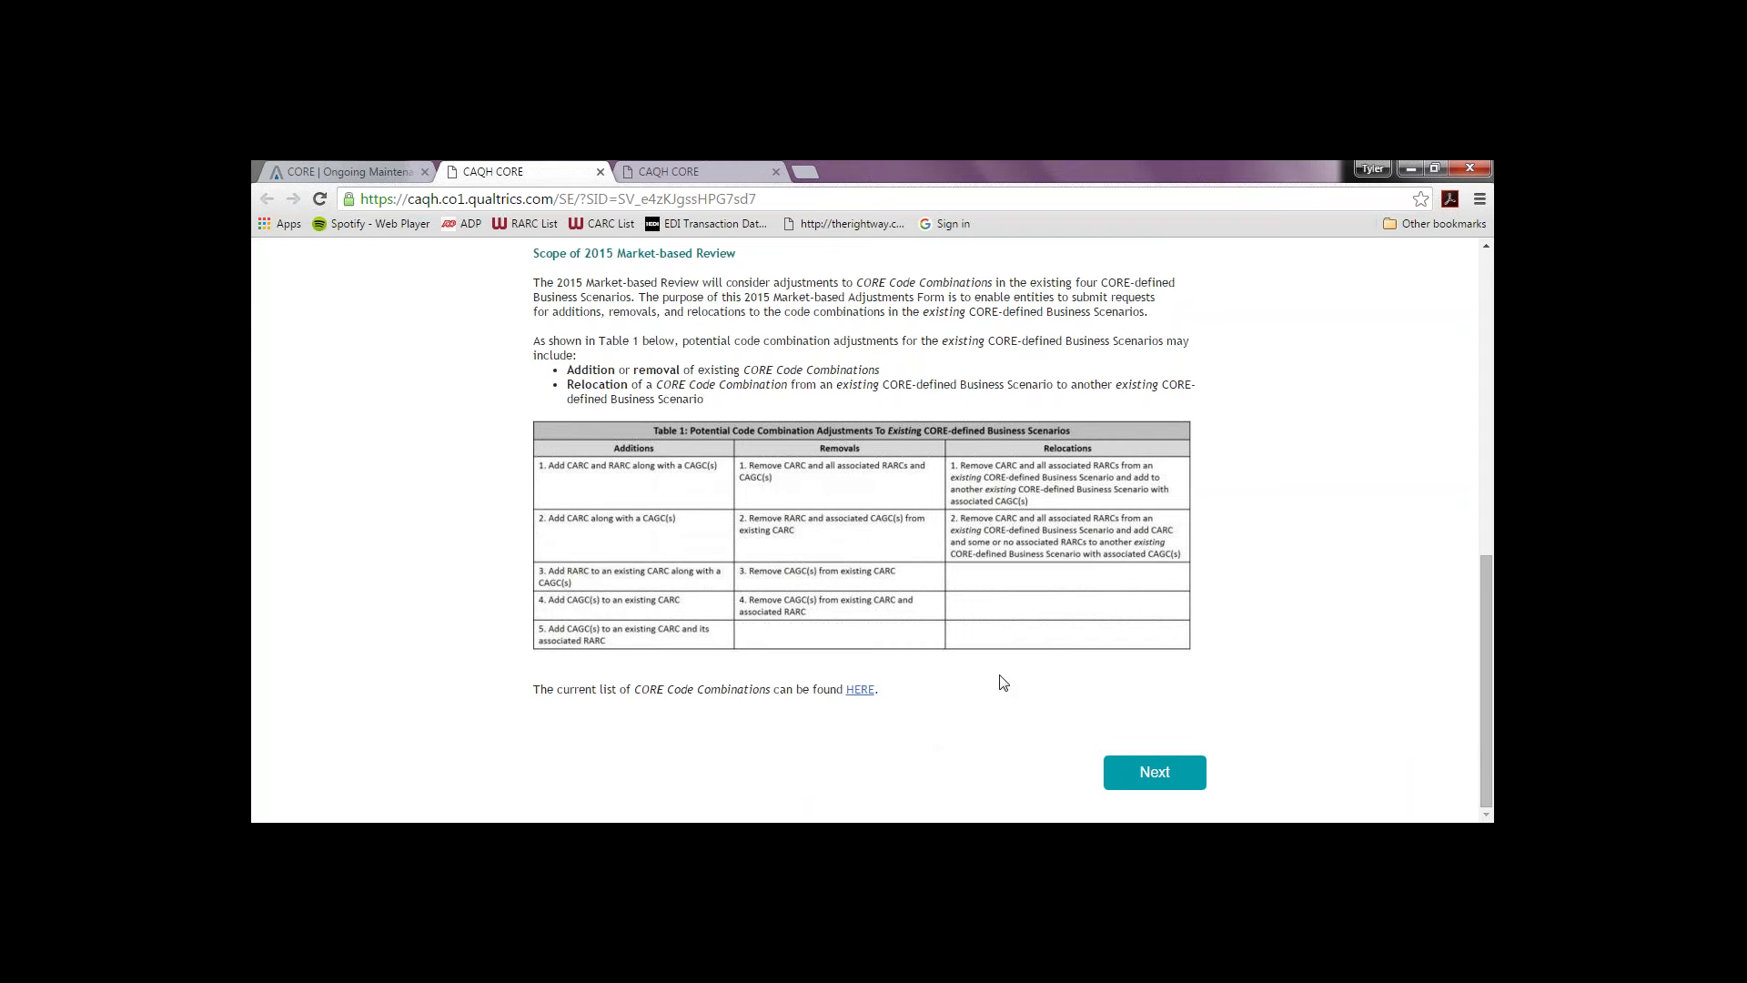
{"action": "left_click", "coordinate": [1151, 773]}
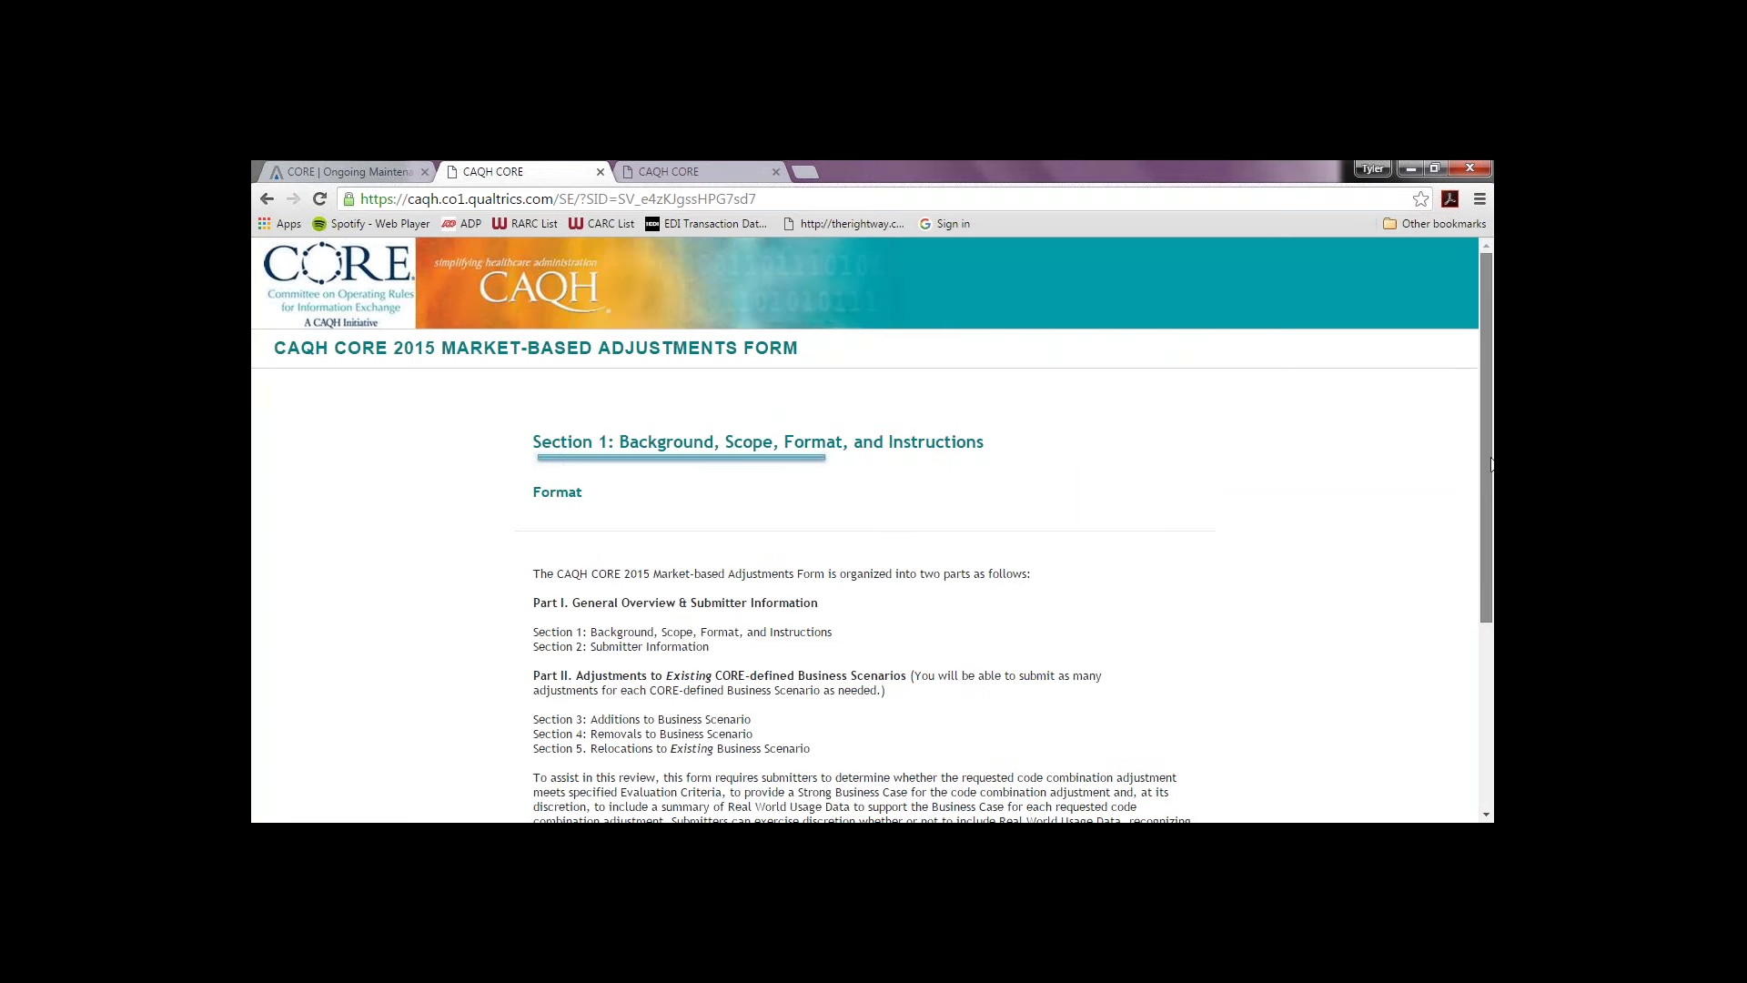
Step: Scroll through the Format page and continue to the Section 1 Instructions page
{"action": "left_click_drag", "start_coordinate": [1487, 473], "coordinate": [1487, 515]}
{"action": "scroll", "coordinate": [1485, 512], "scroll_direction": "down", "scroll_amount": 1}
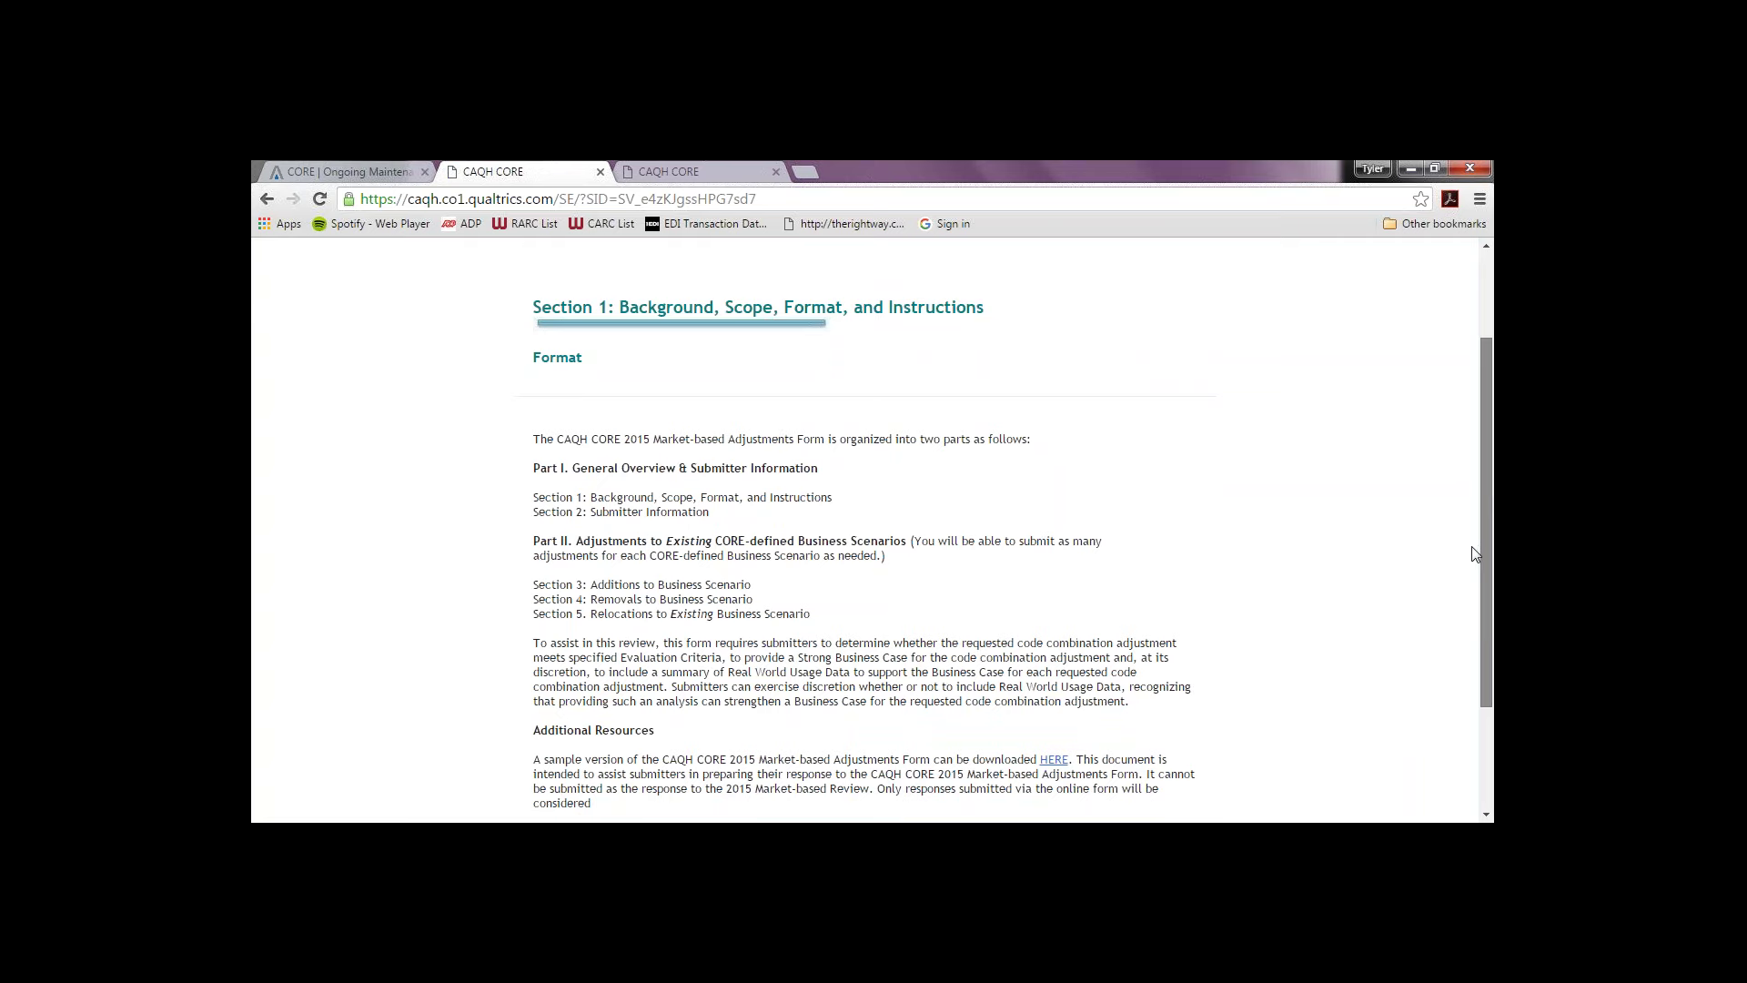
{"action": "scroll", "coordinate": [1467, 581], "scroll_direction": "down", "scroll_amount": 1}
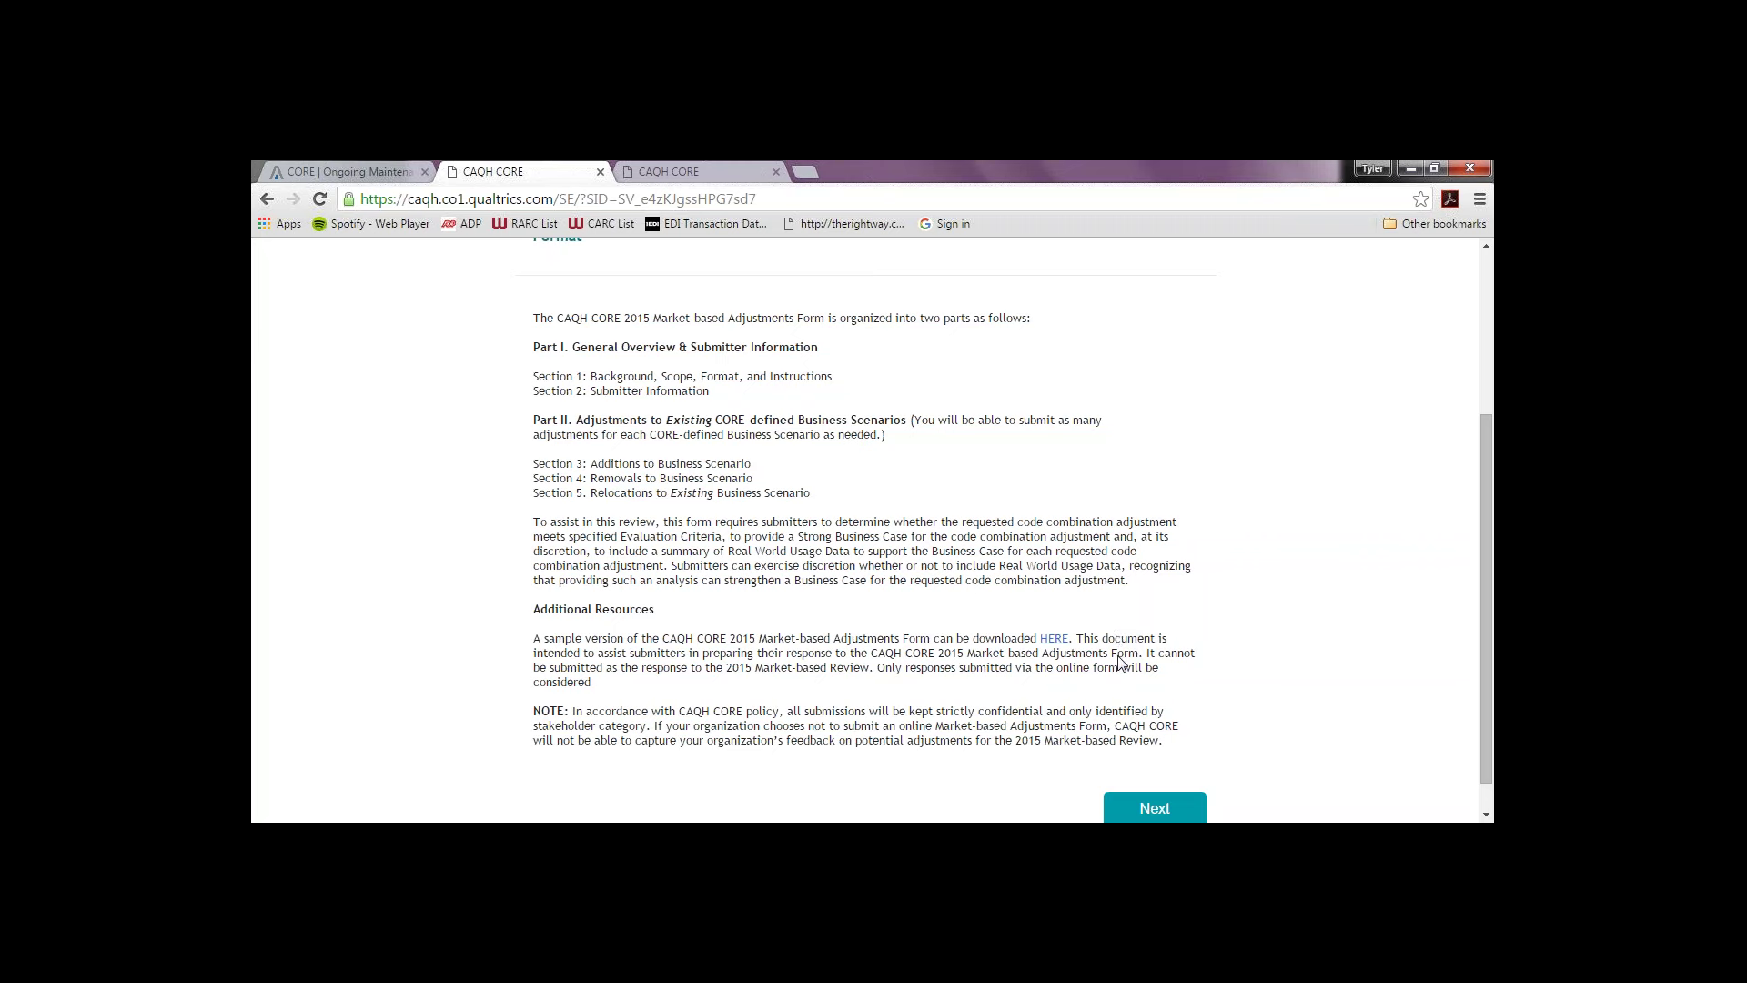
{"action": "left_click", "coordinate": [1149, 806]}
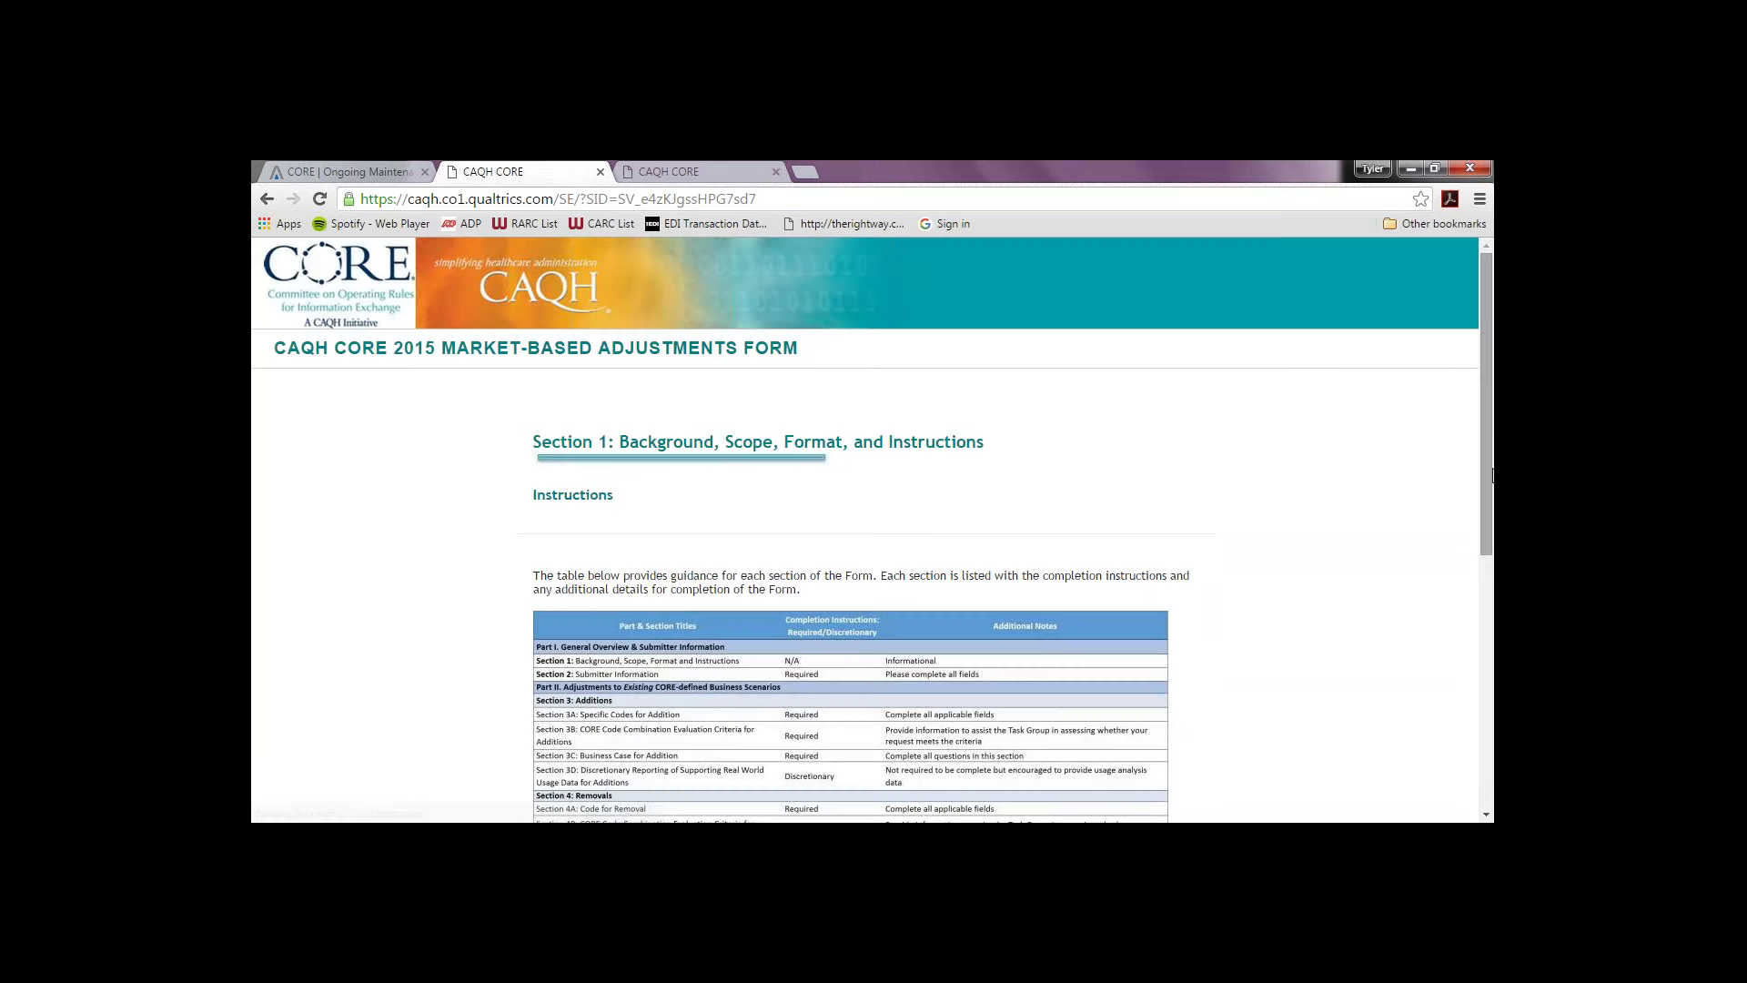
Step: Review the Instructions page and advance to Section 2: Submitter Information
{"action": "scroll", "coordinate": [1464, 576], "scroll_direction": "down", "scroll_amount": 2}
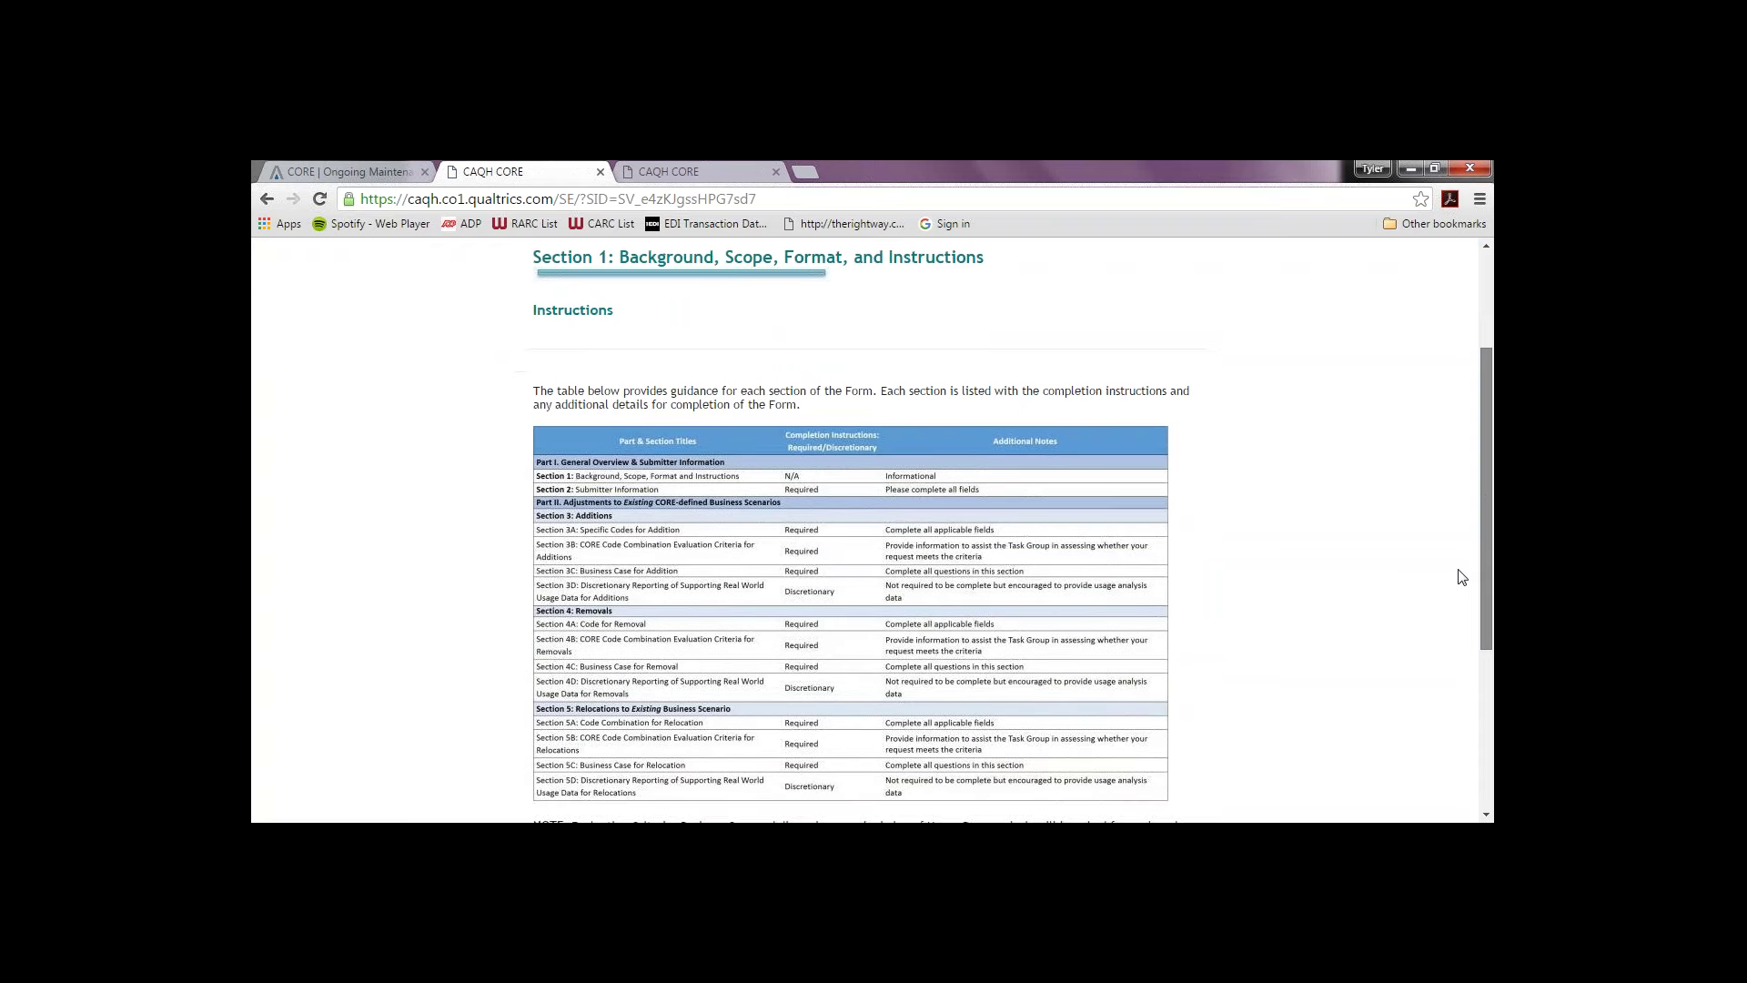
{"action": "scroll", "coordinate": [1464, 576], "scroll_direction": "down", "scroll_amount": 1}
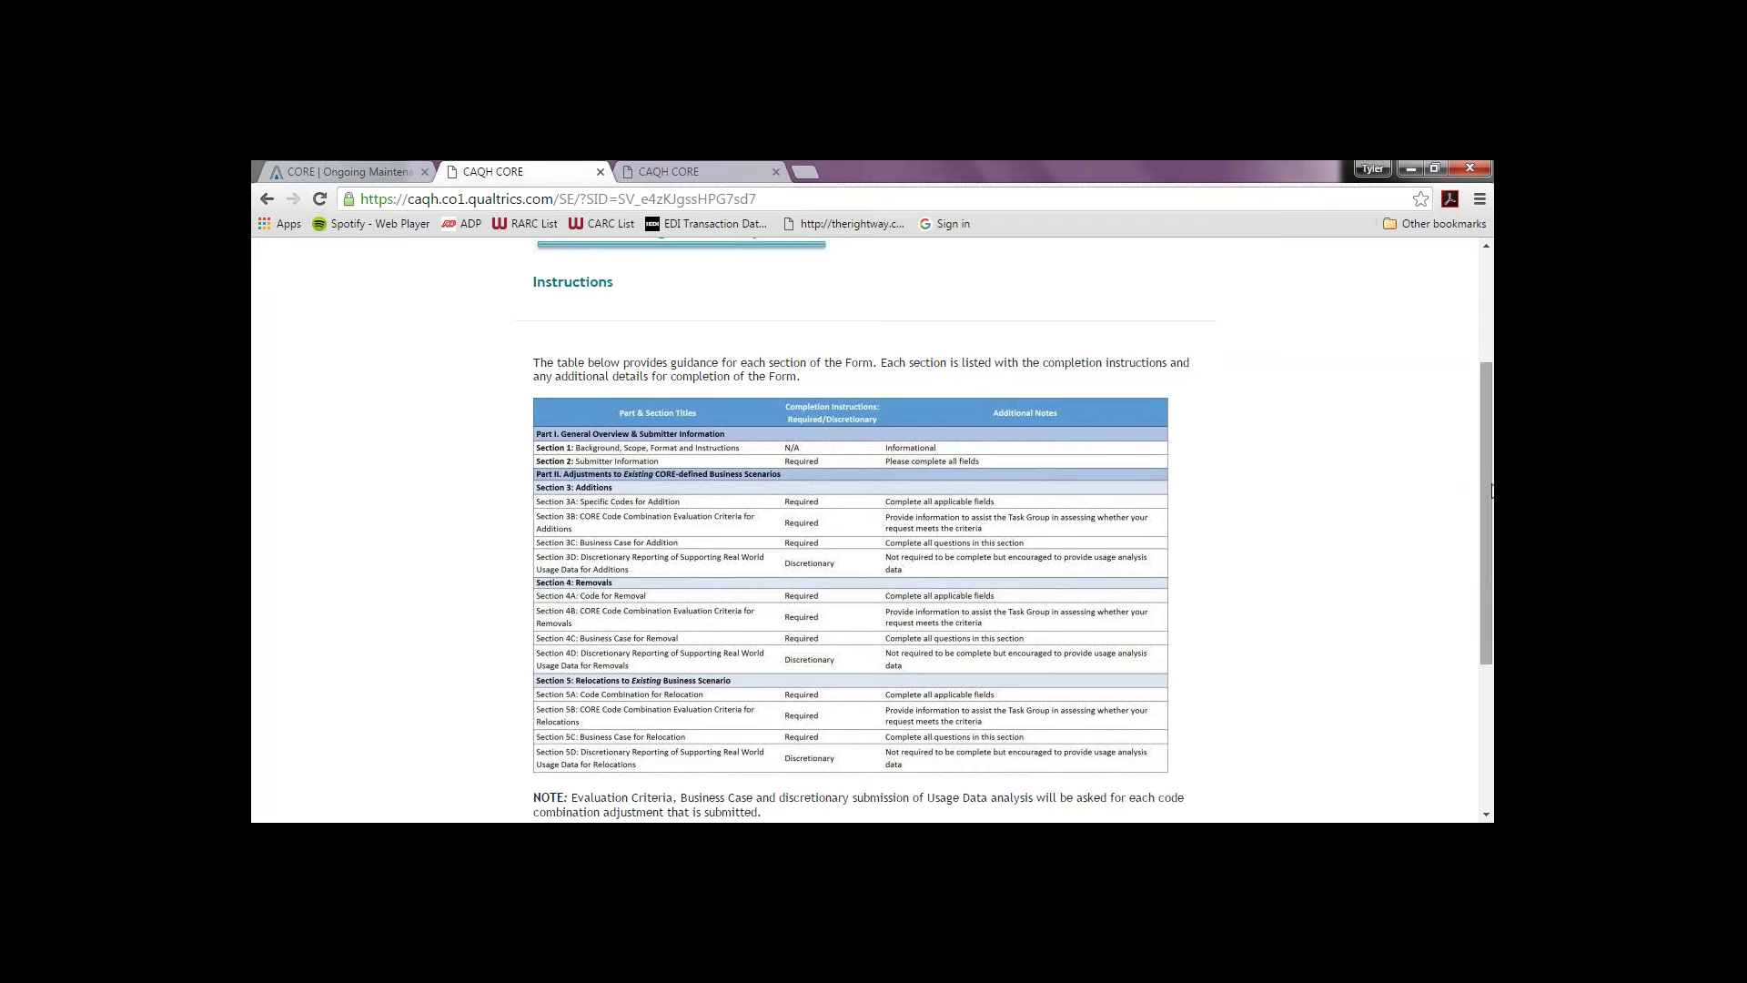
{"action": "scroll", "coordinate": [1456, 610], "scroll_direction": "down", "scroll_amount": 3}
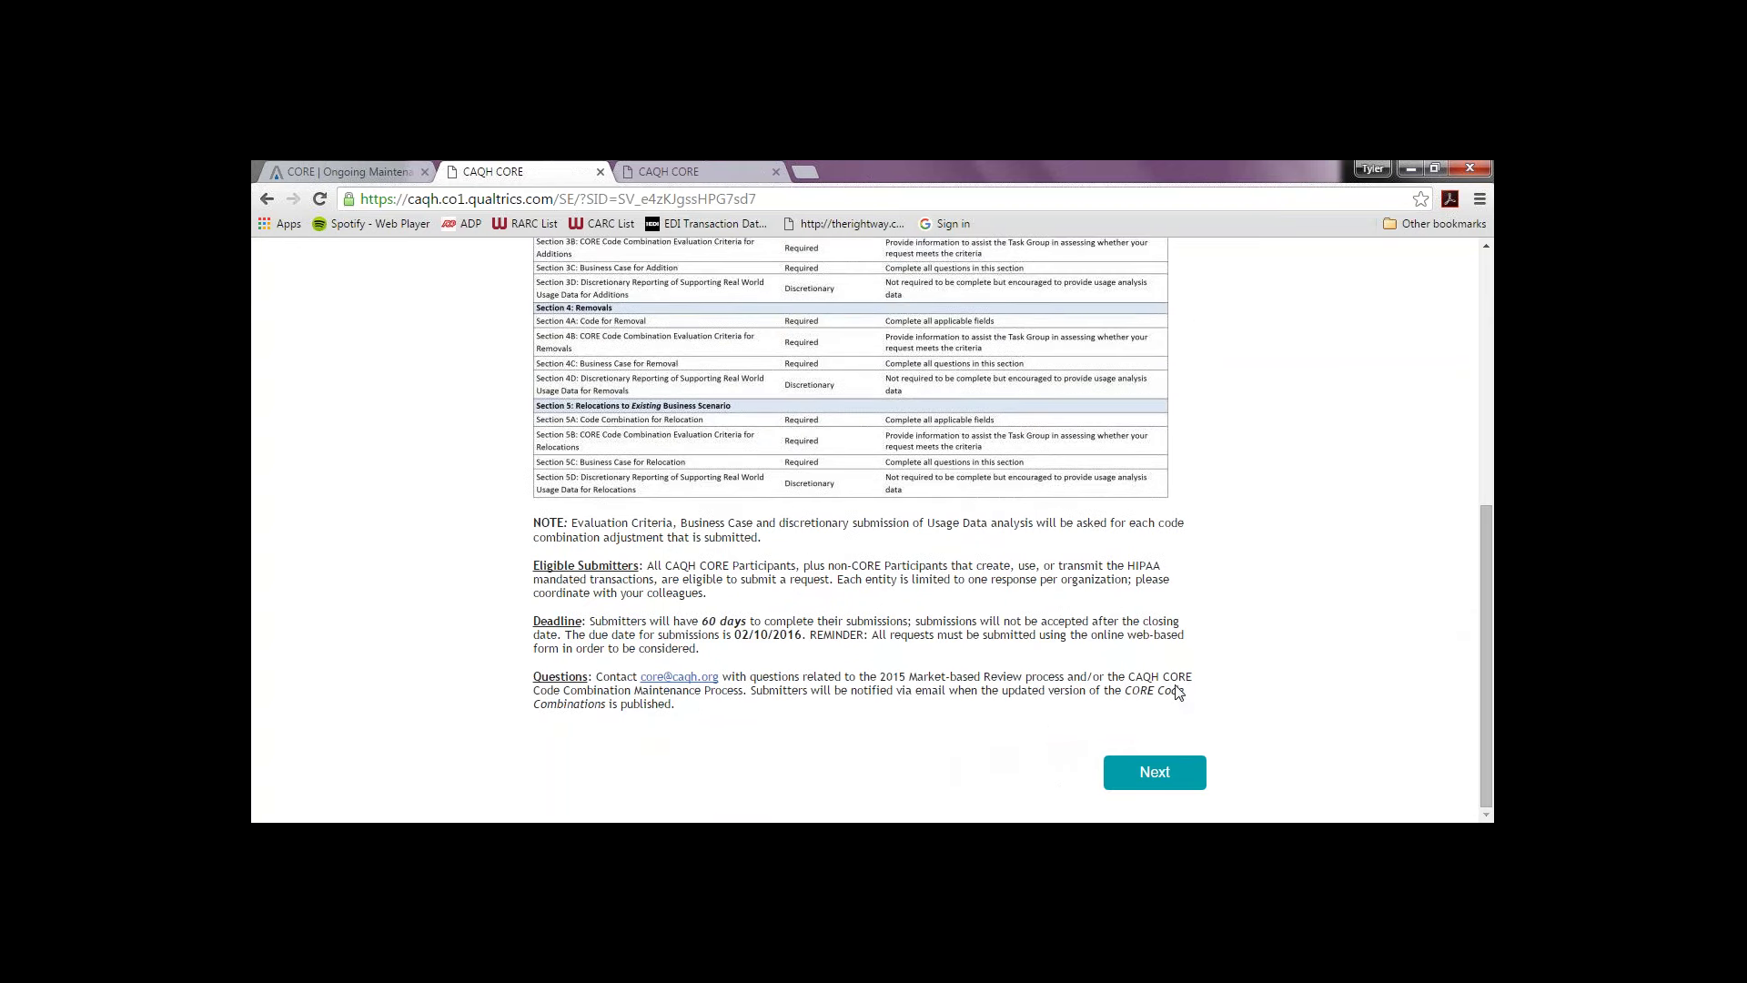
{"action": "left_click", "coordinate": [1153, 774]}
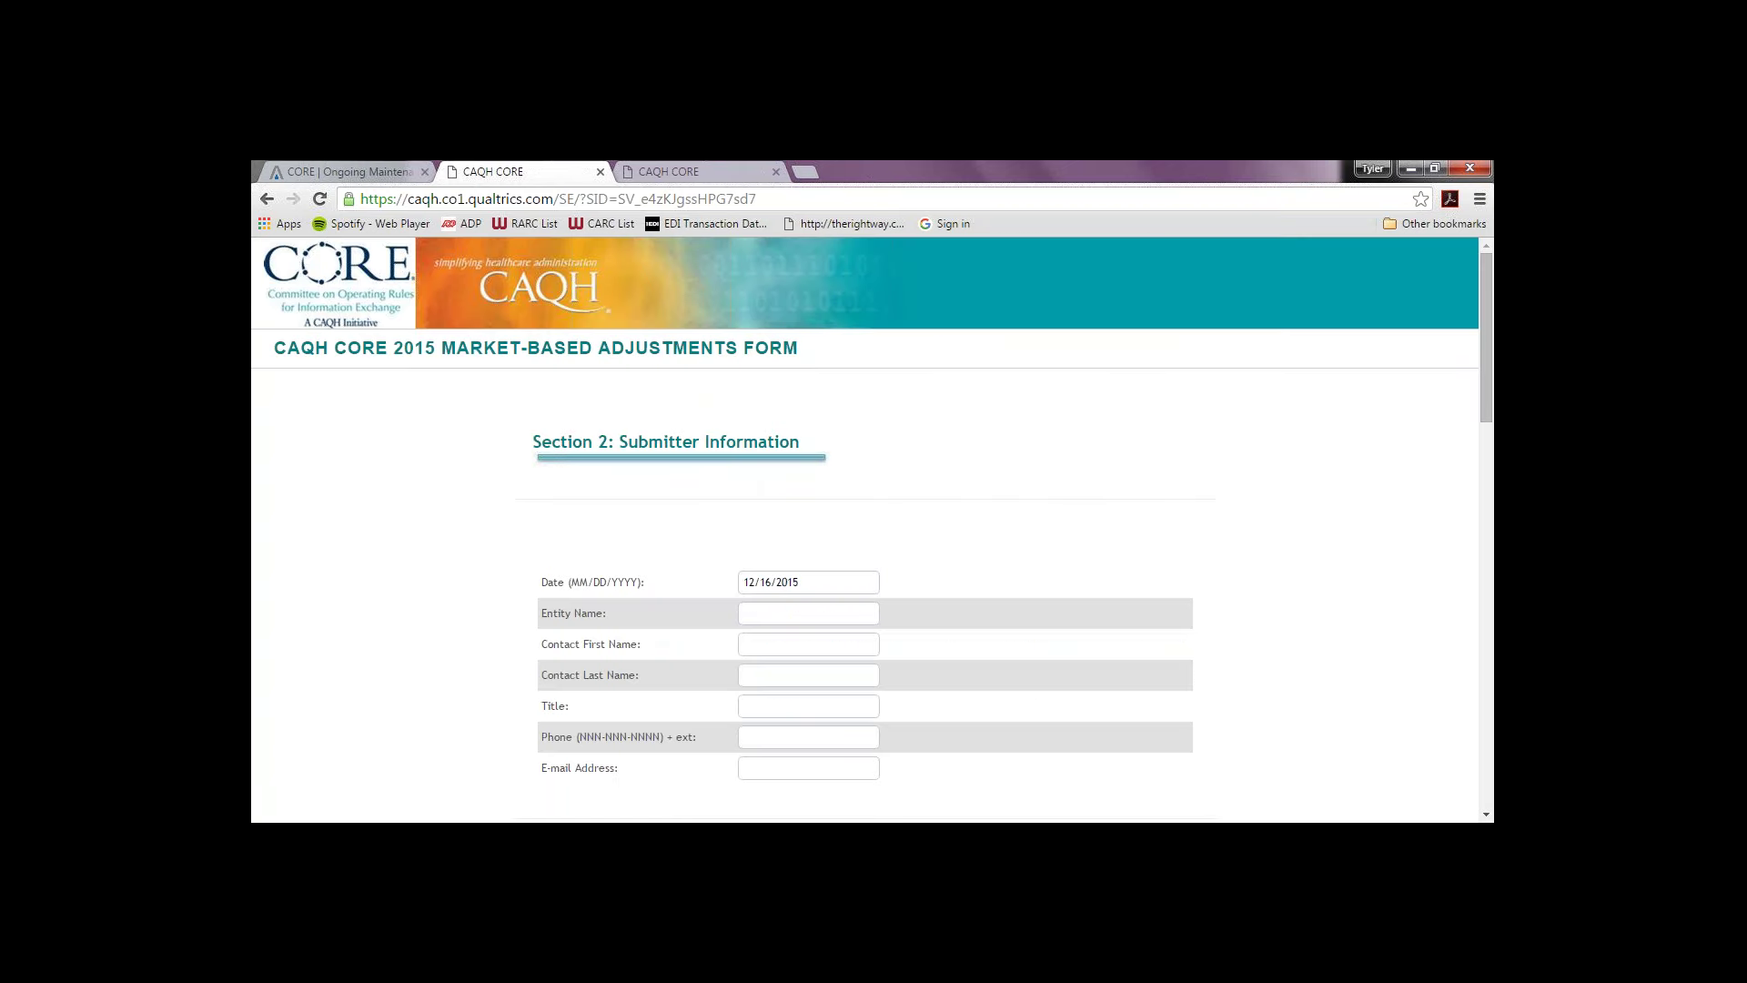
Step: Type the contact's first and last names into the top identity fields
{"action": "left_click", "coordinate": [1490, 477]}
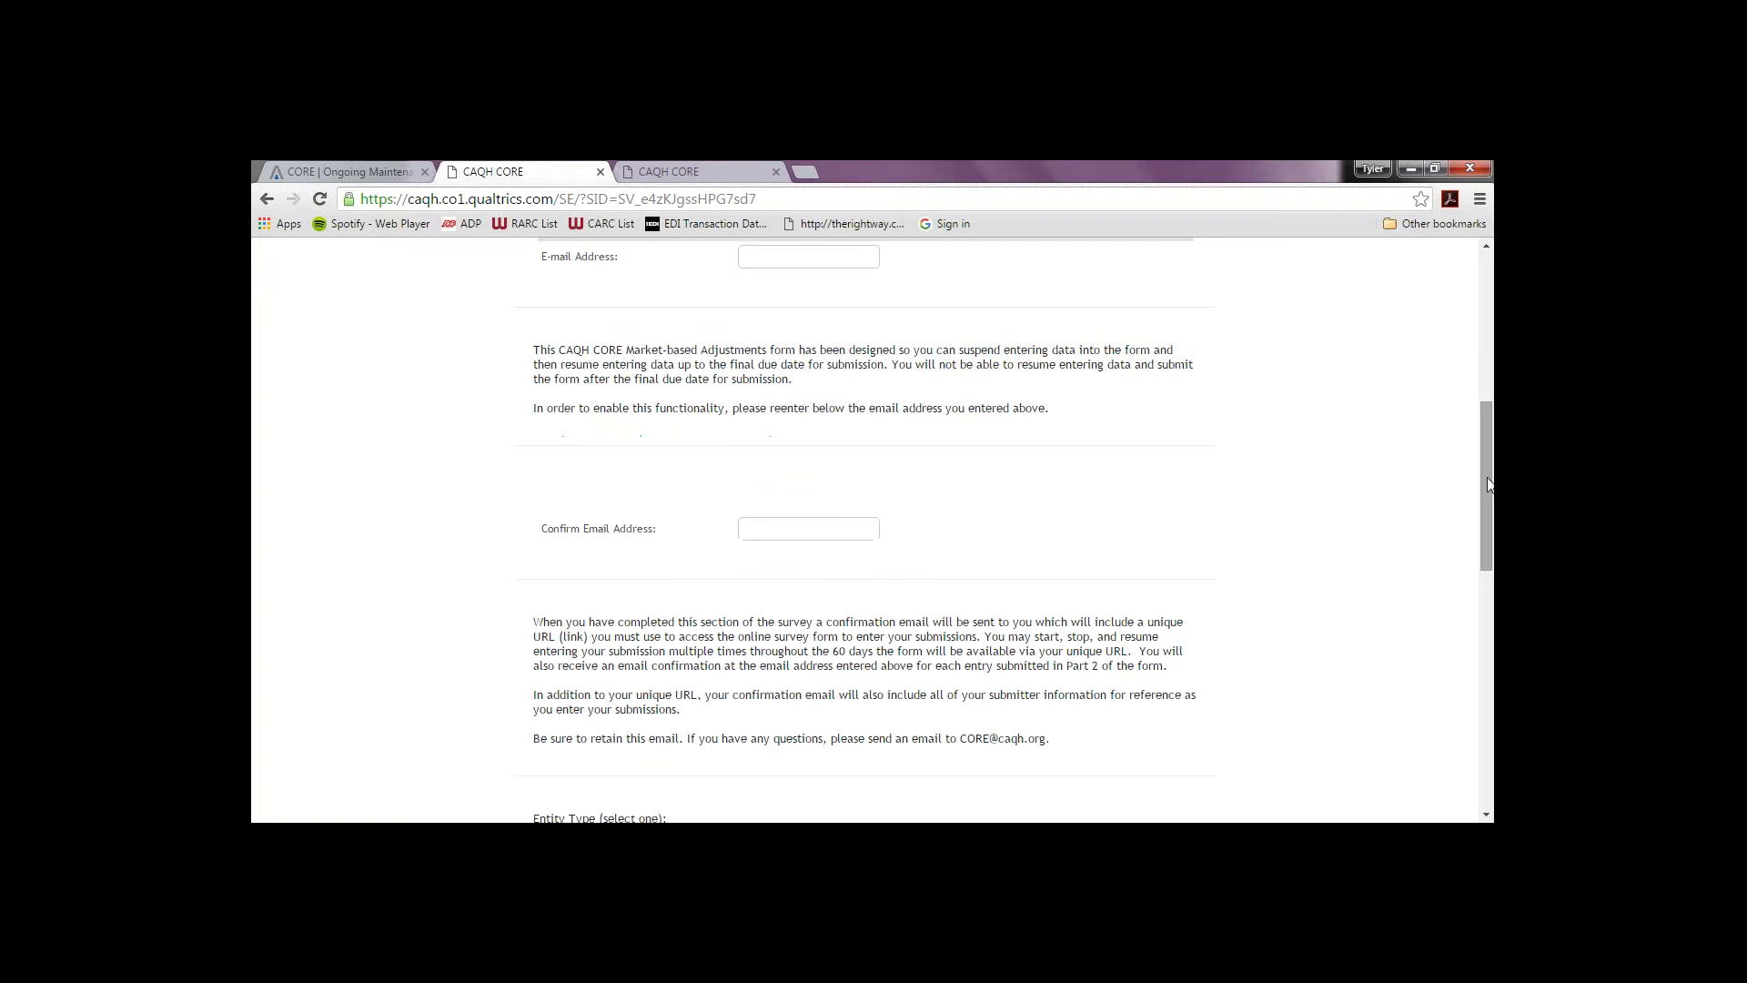
{"action": "left_click_drag", "start_coordinate": [1490, 477], "coordinate": [1482, 362]}
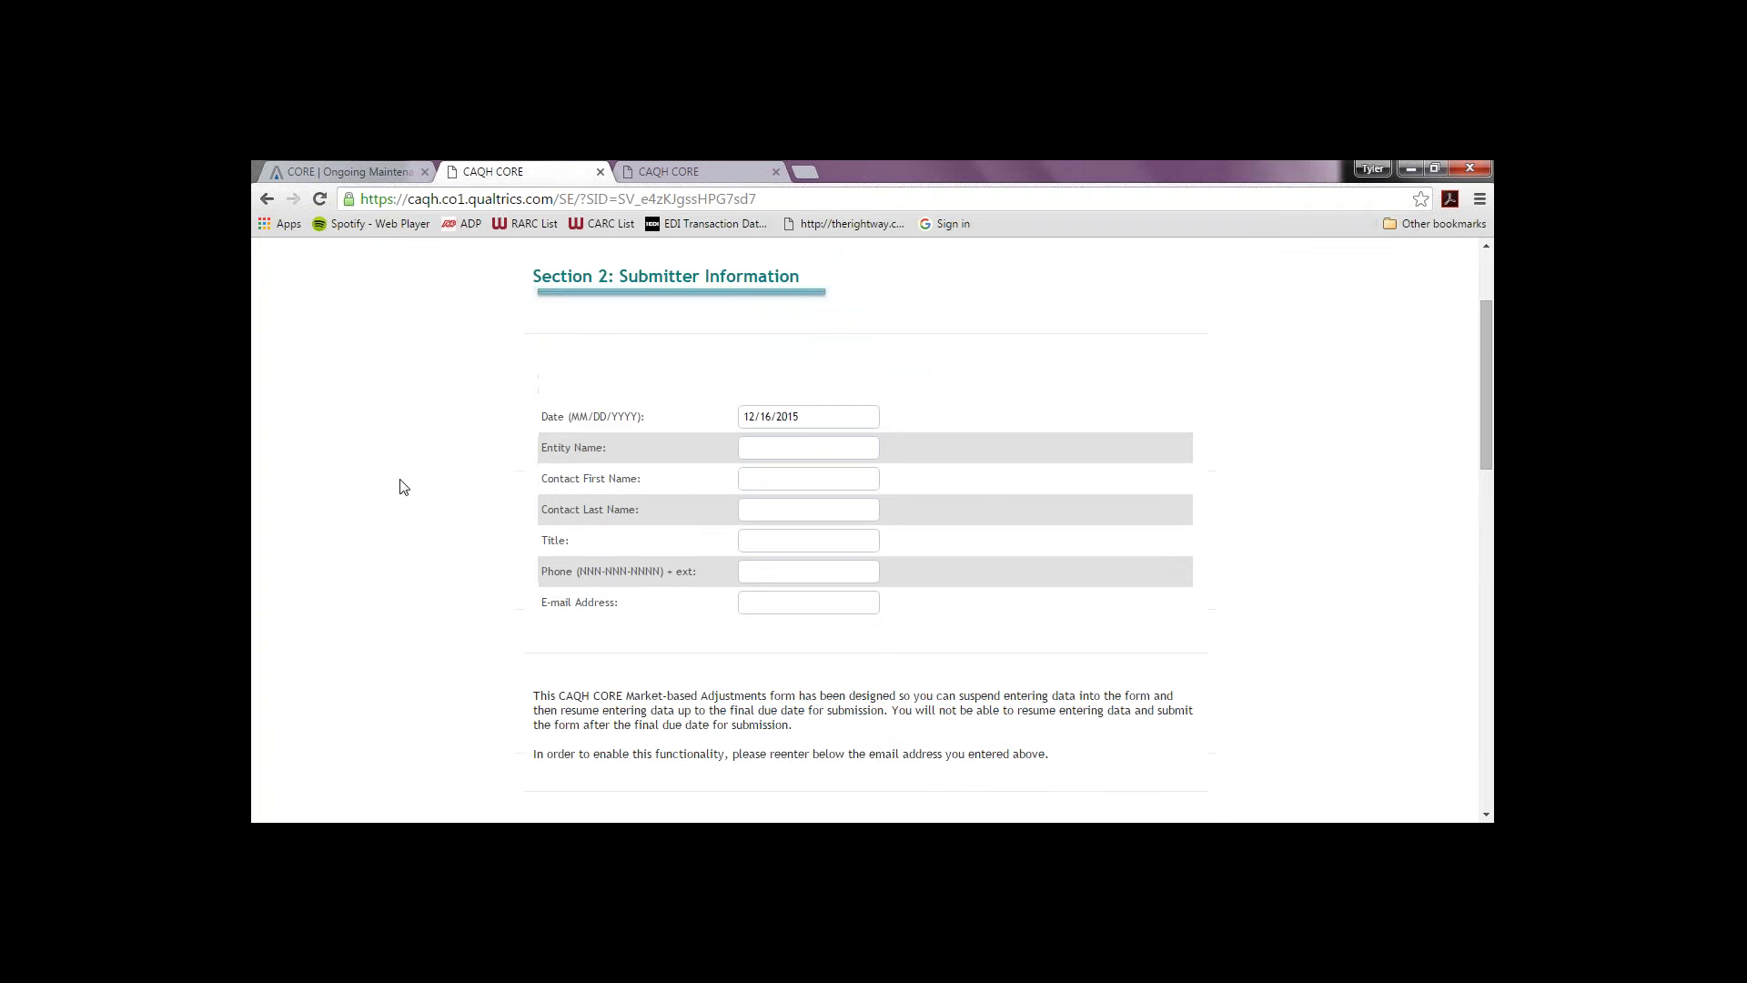
{"action": "left_click", "coordinate": [860, 447]}
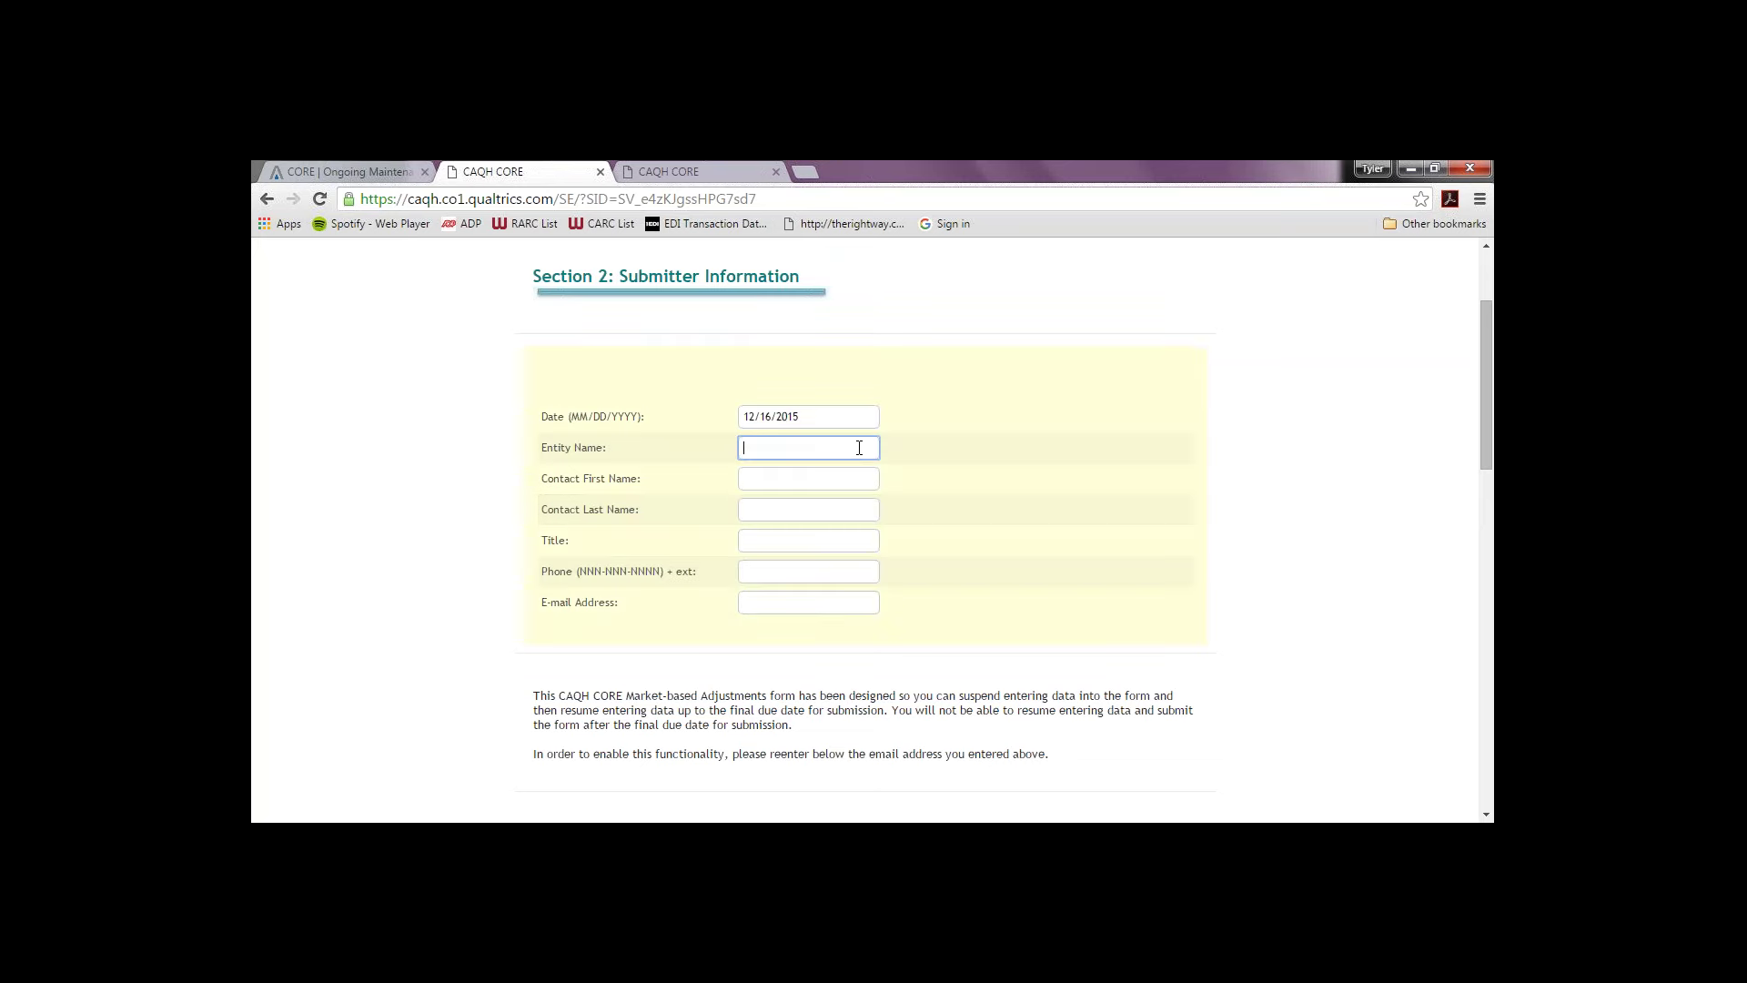
{"action": "key", "text": "Tab"}
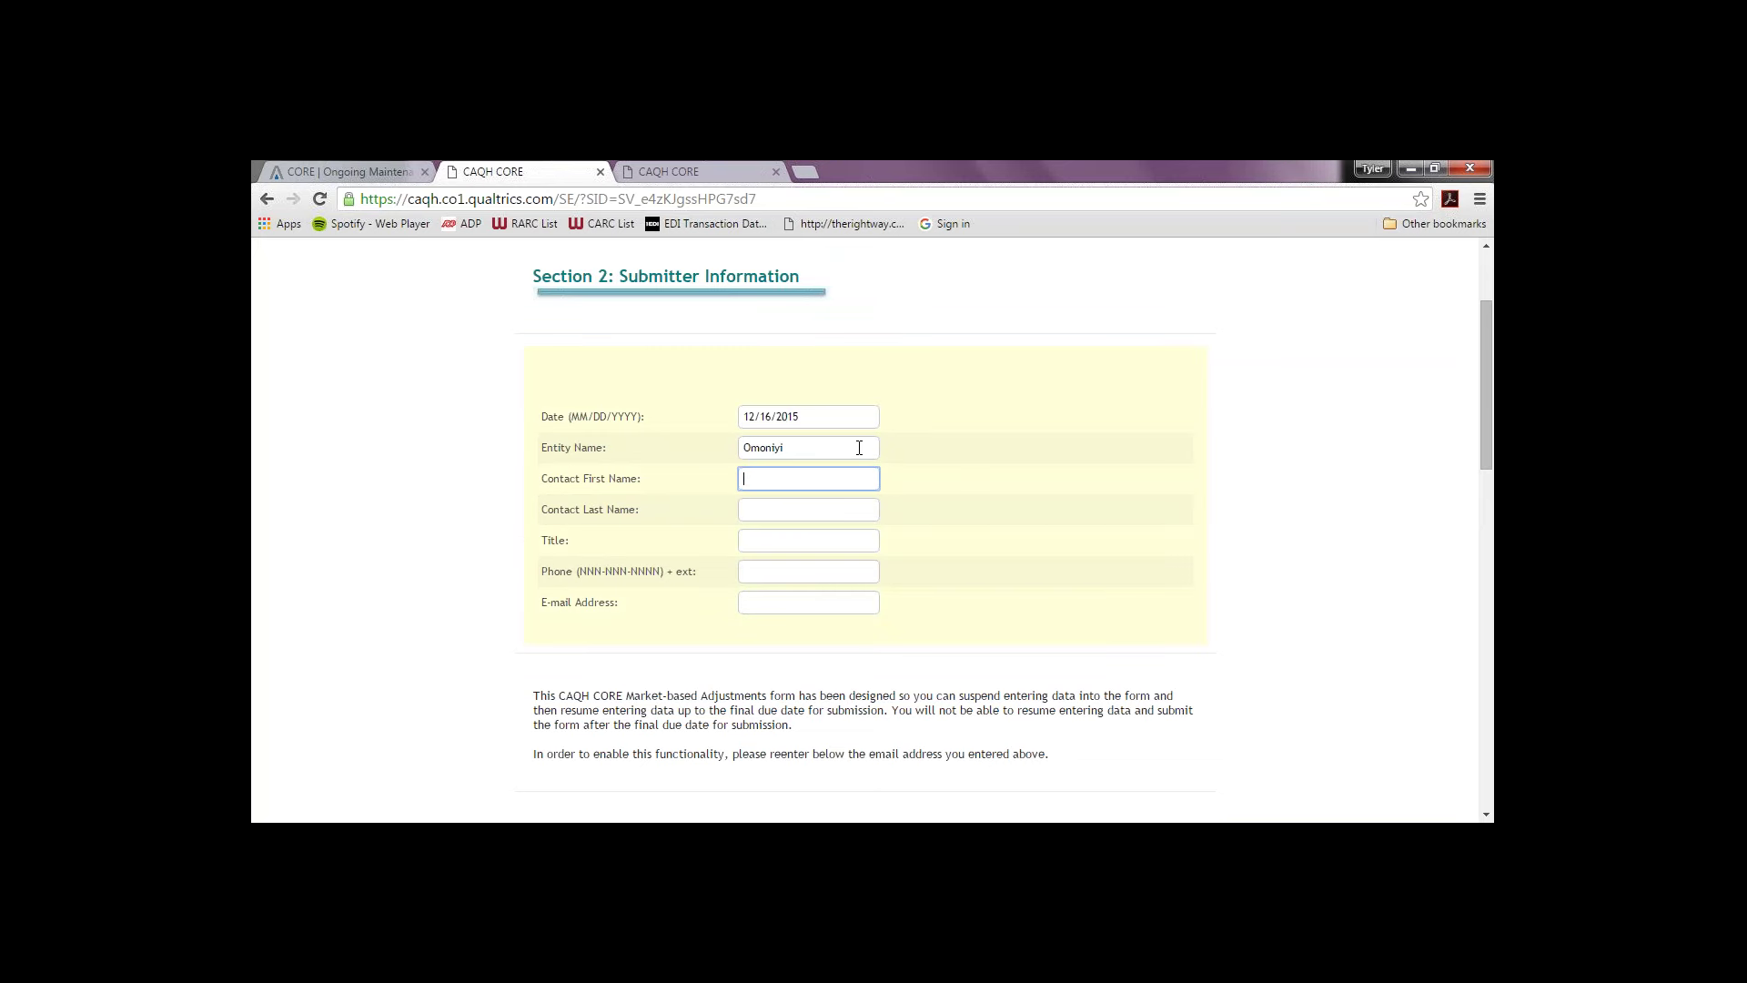
{"action": "key", "text": "Tab"}
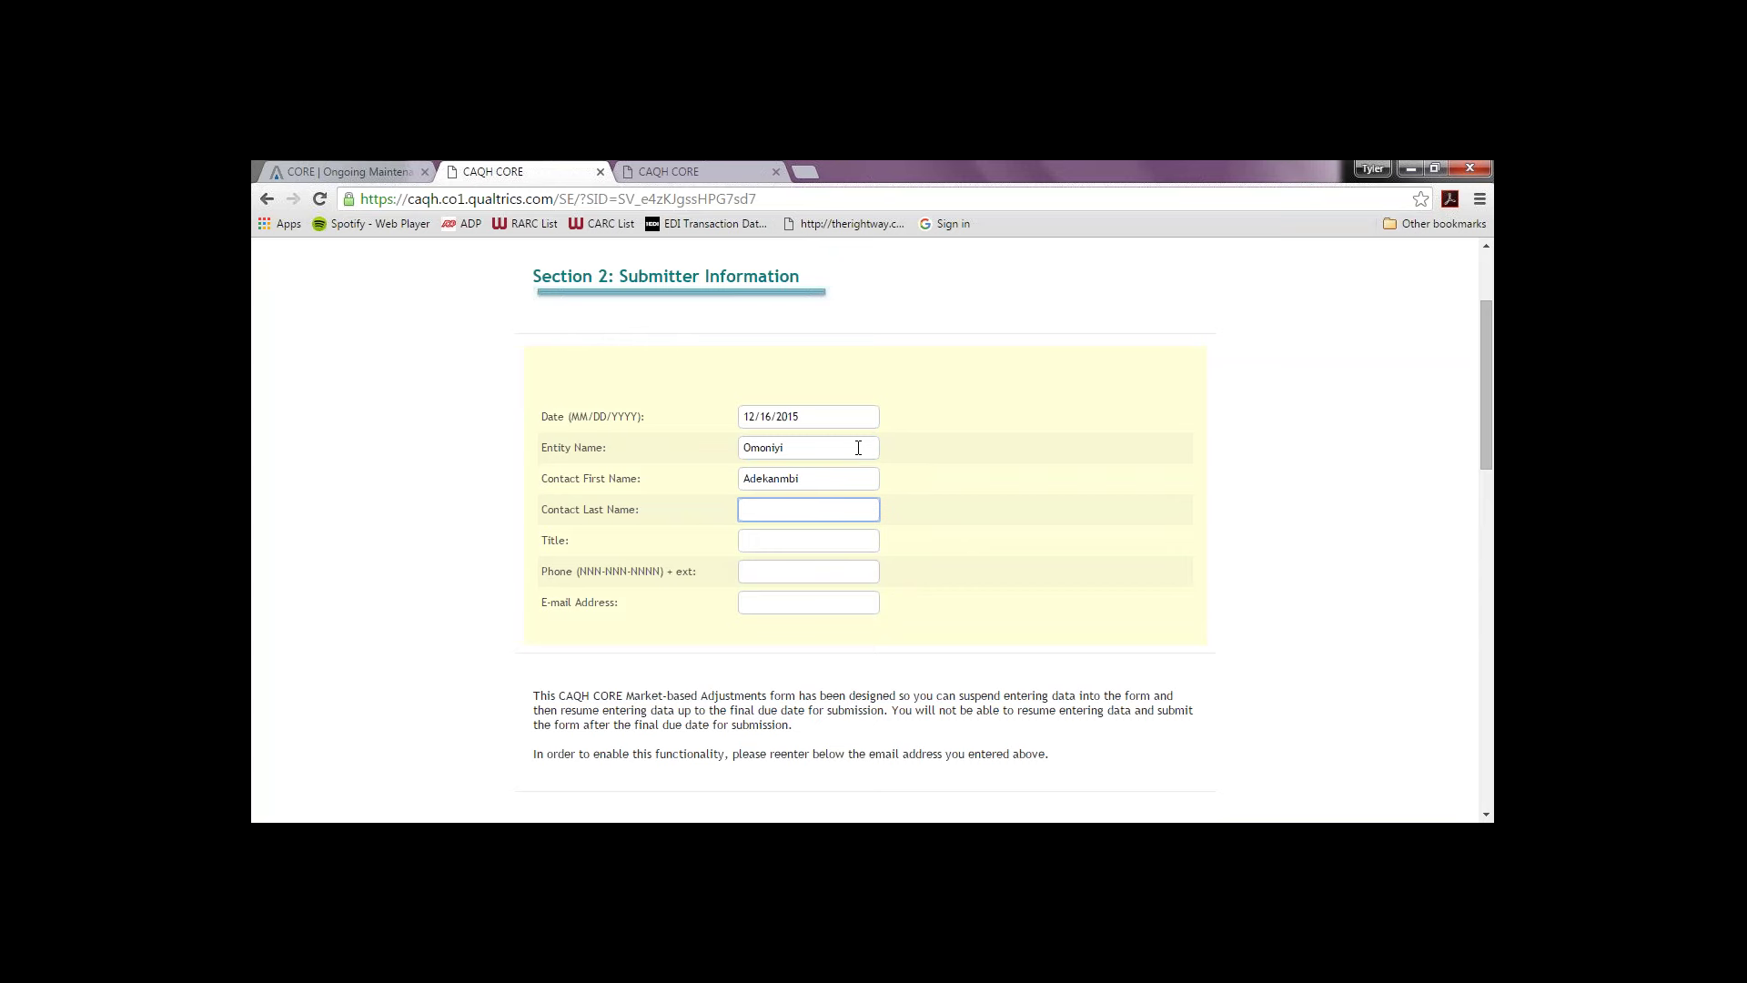
Step: Correct the entries: Entity Name CAQH, then the contact's first and last names
{"action": "double_click", "coordinate": [858, 447]}
{"action": "type", "text": "CAQH"}
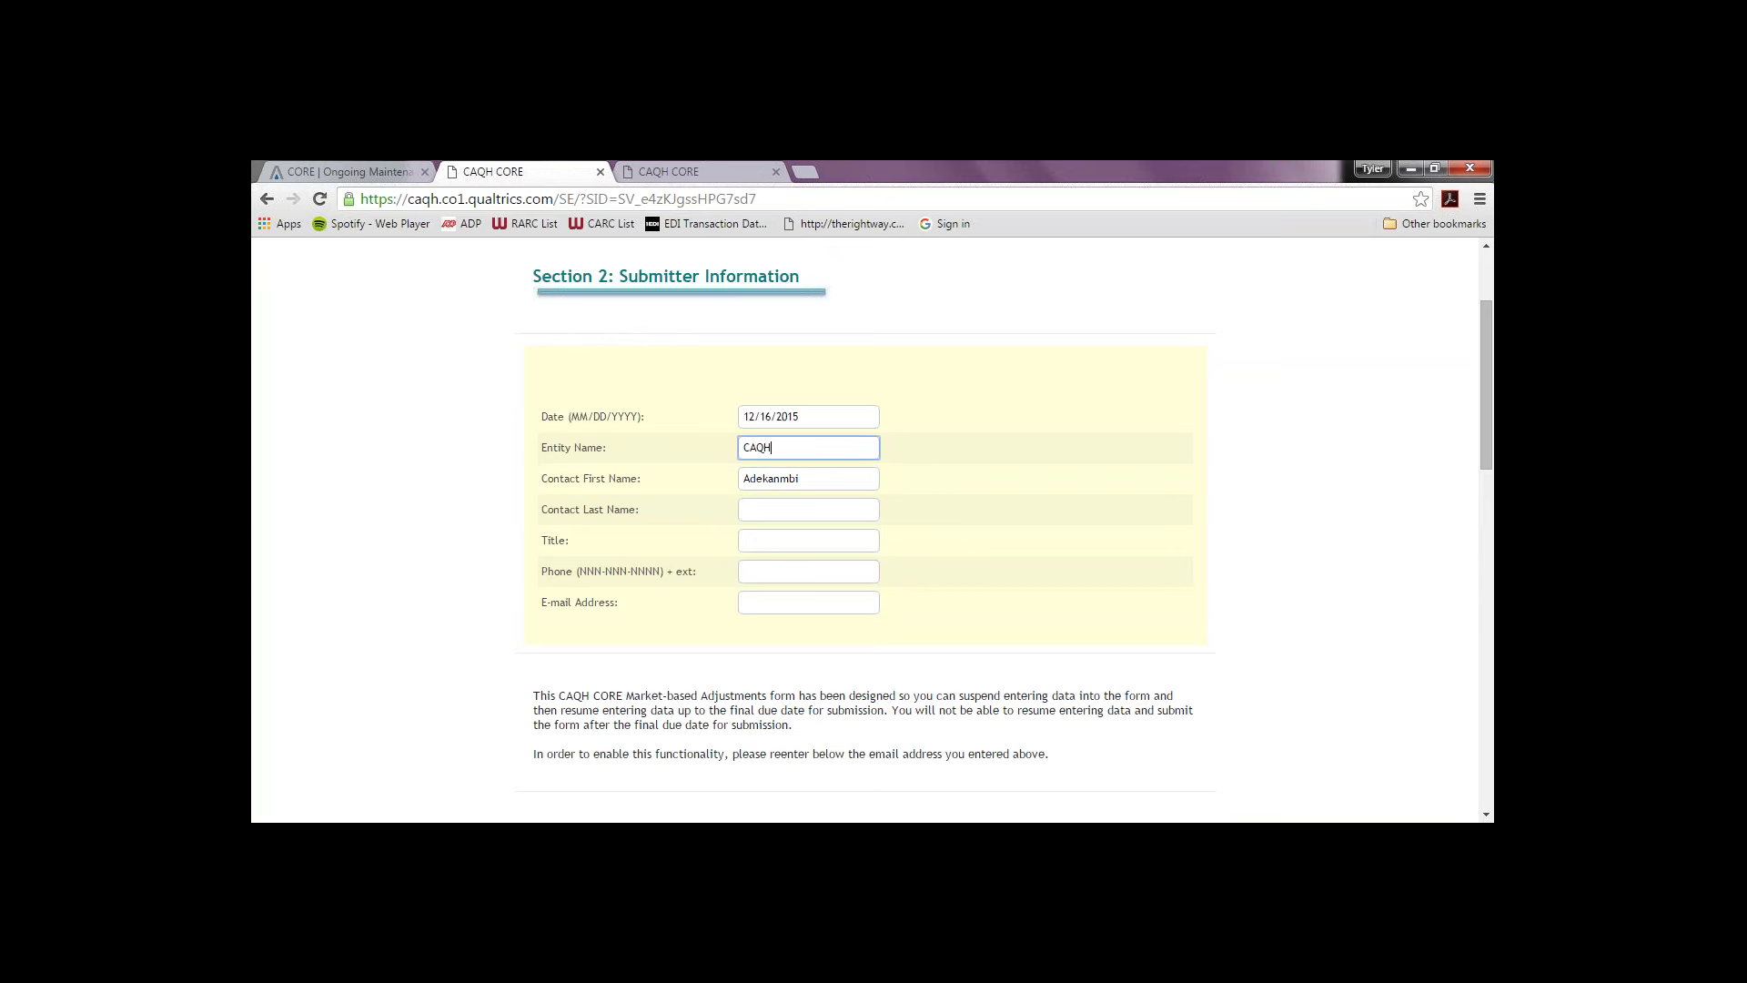
{"action": "key", "text": "Tab"}
{"action": "key", "text": "Tab"}
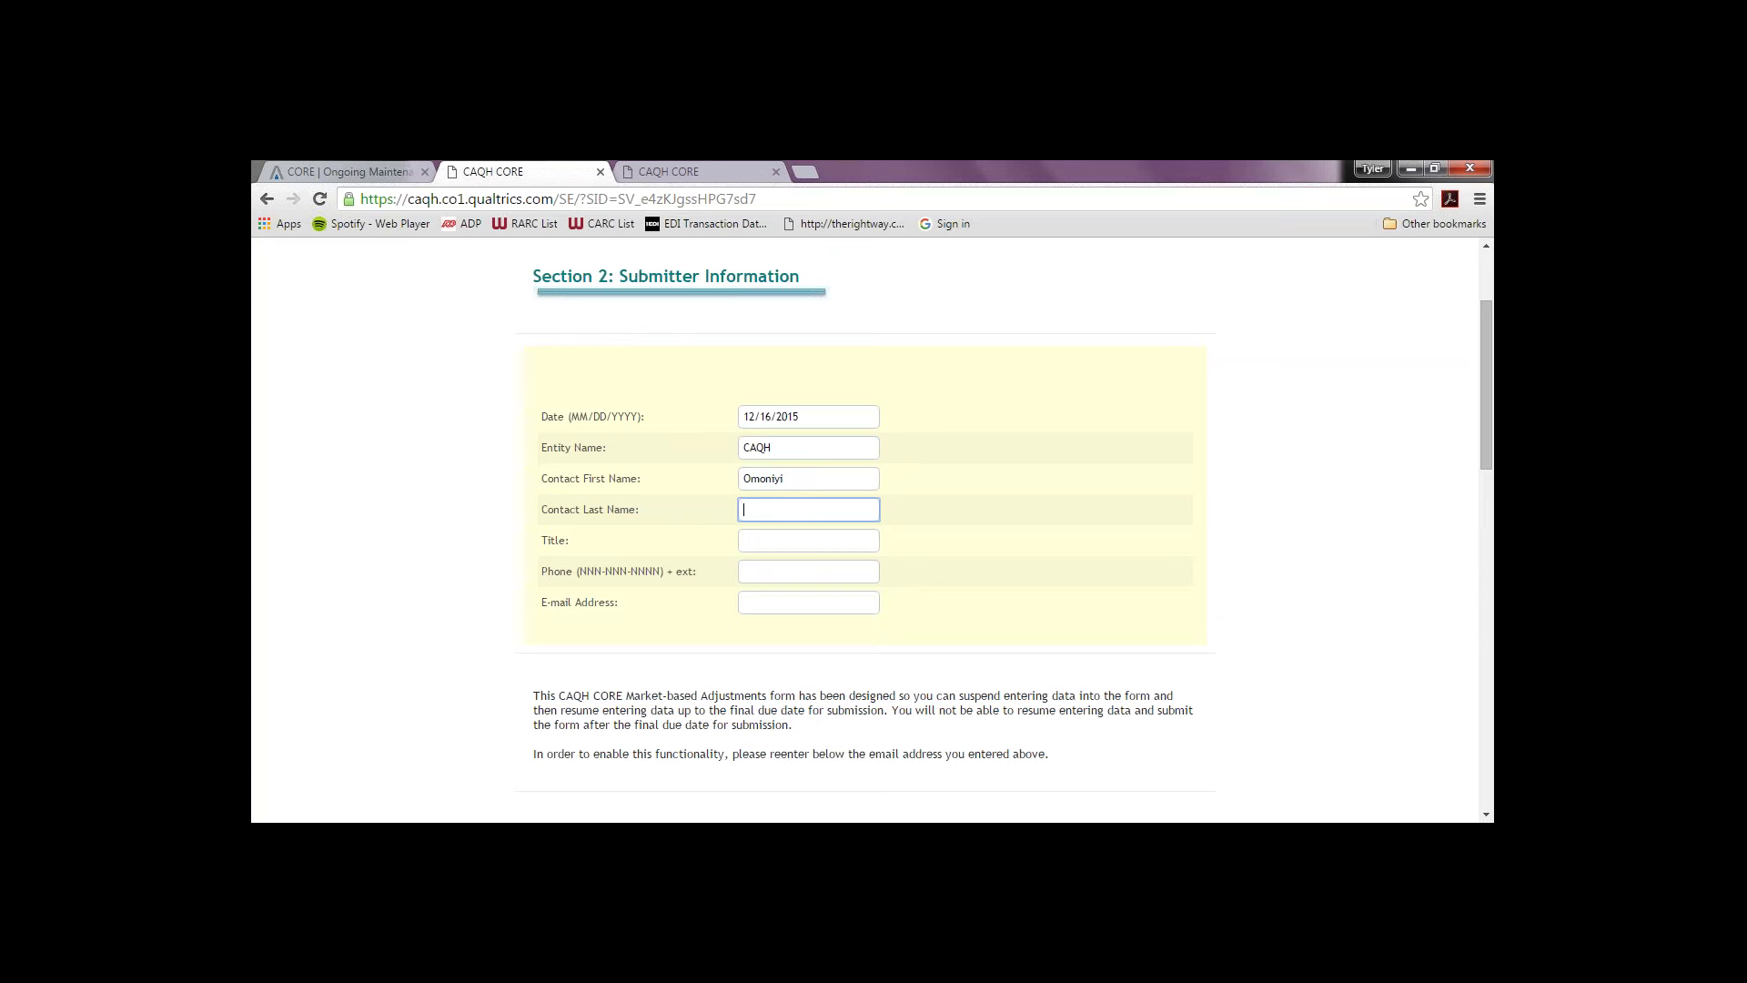
Step: Enter title Project Manager, phone 555 and the contact's e-mail address
{"action": "left_click_drag", "start_coordinate": [1490, 476], "coordinate": [1491, 533]}
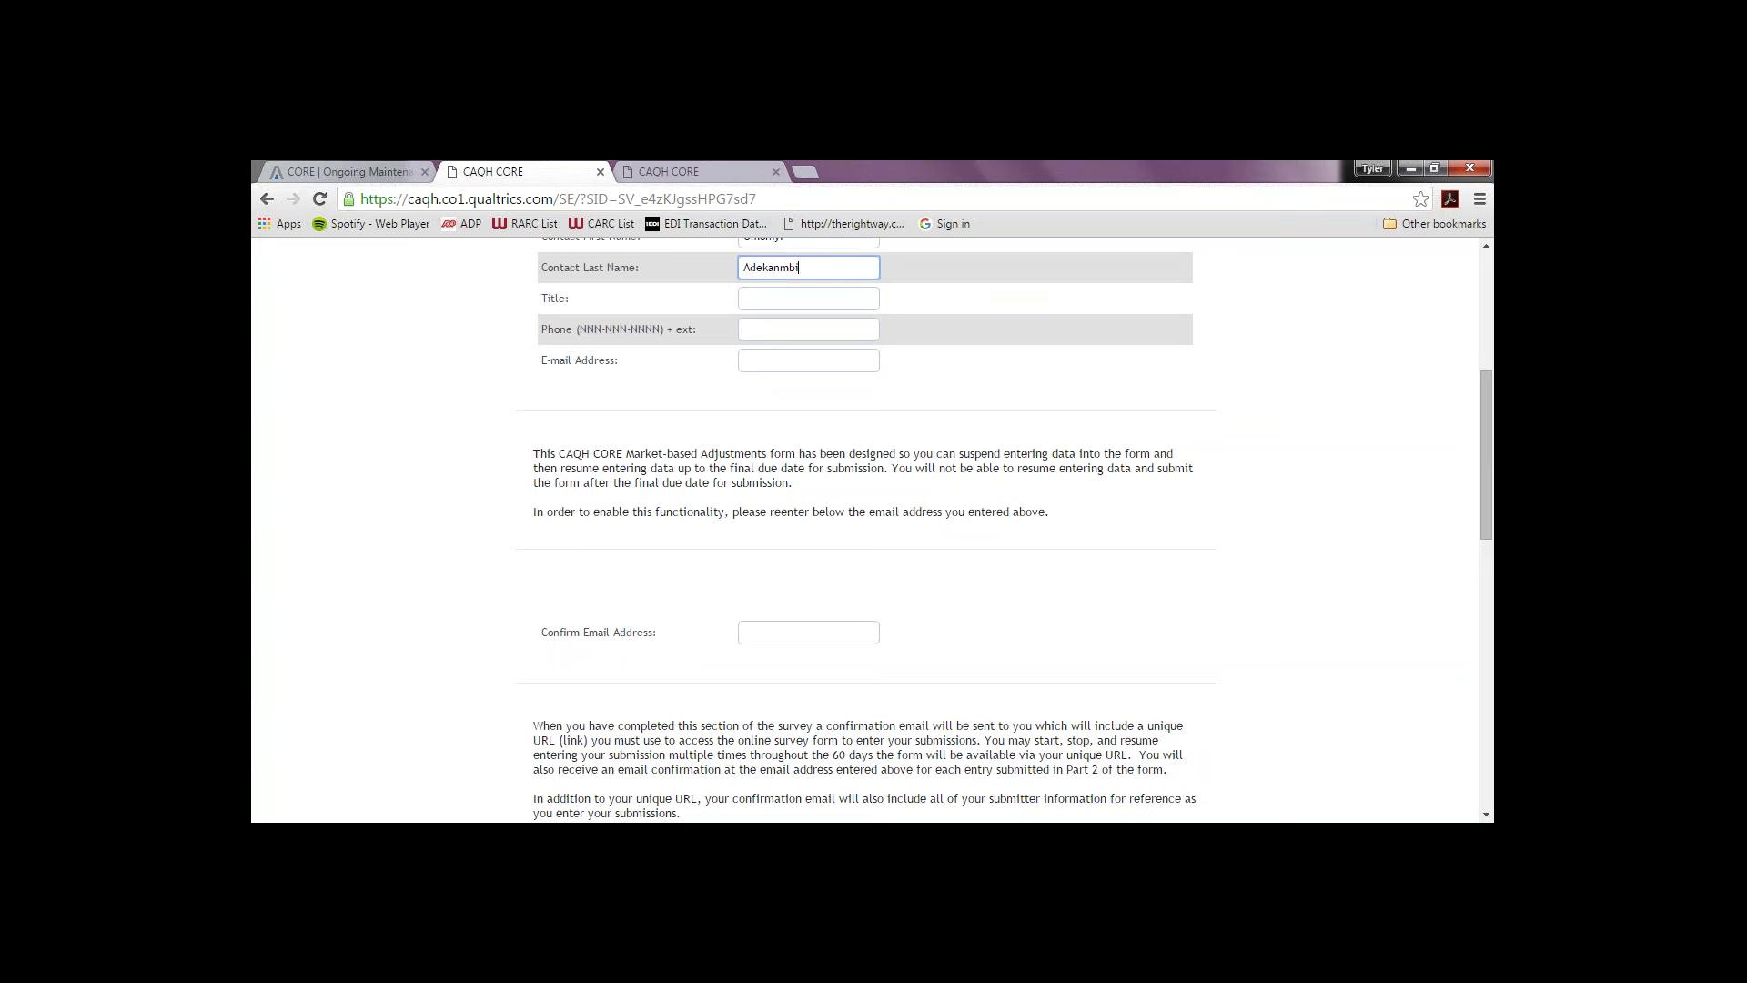
{"action": "left_click", "coordinate": [801, 308]}
{"action": "type", "text": "Pro"}
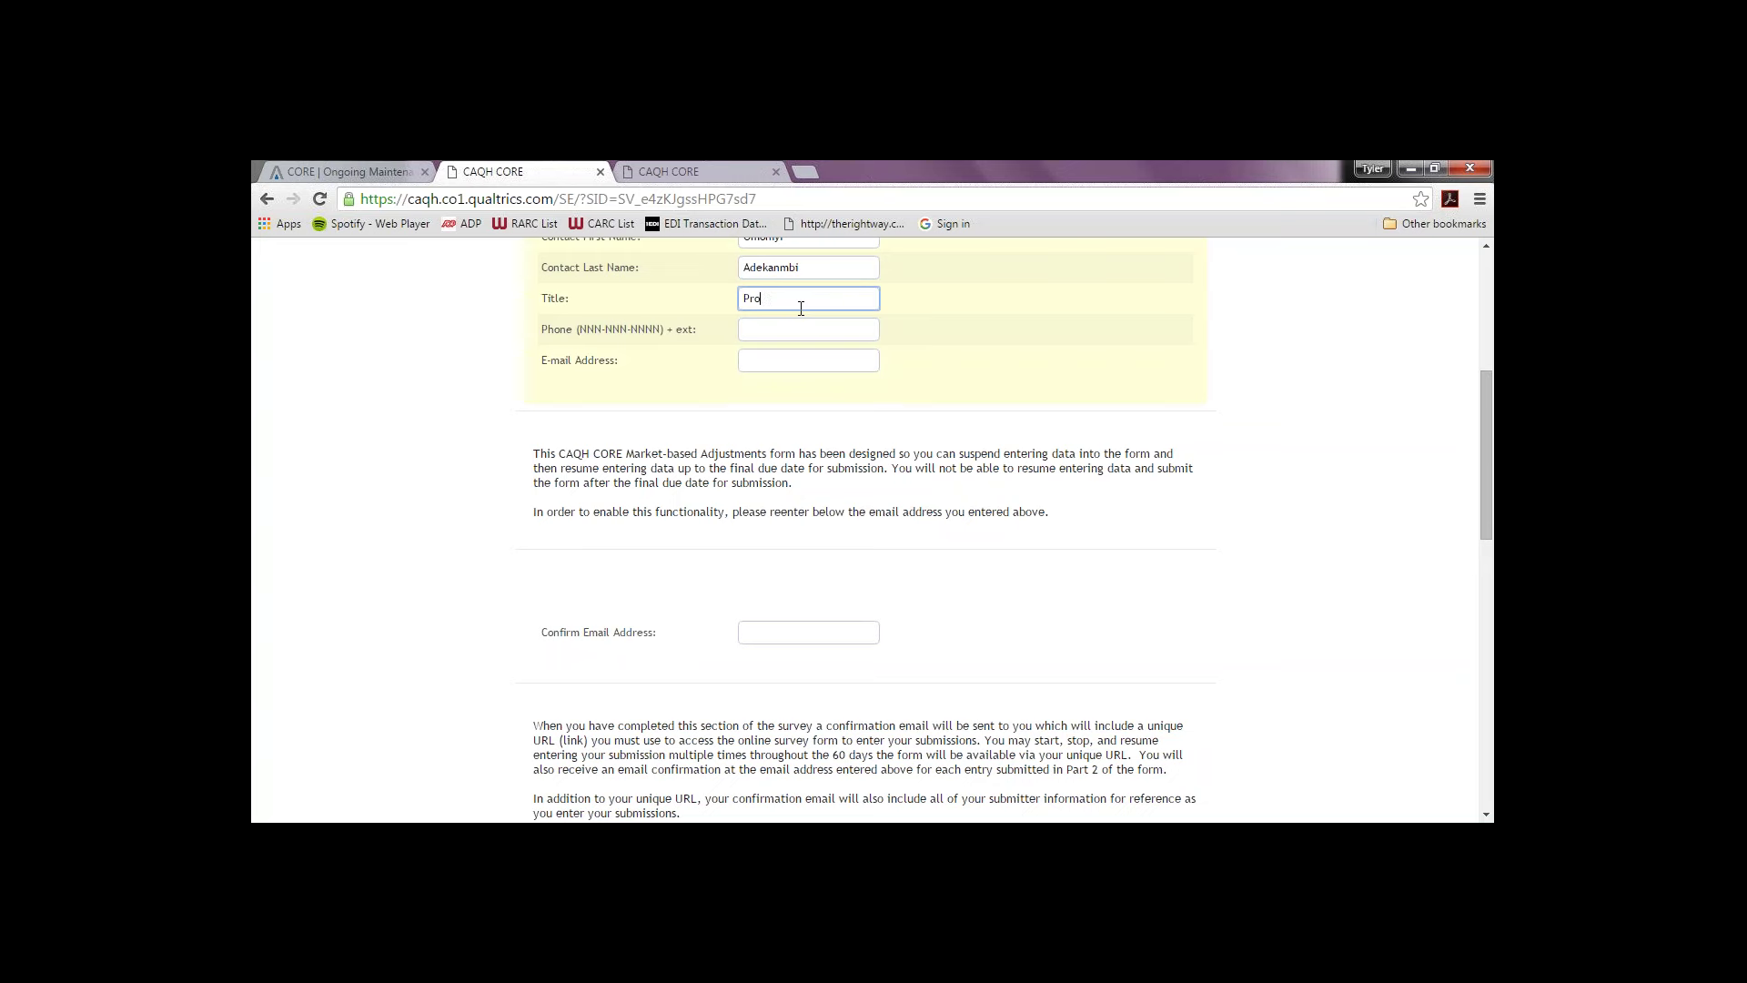
{"action": "type", "text": "ject Manager"}
{"action": "left_click", "coordinate": [753, 327]}
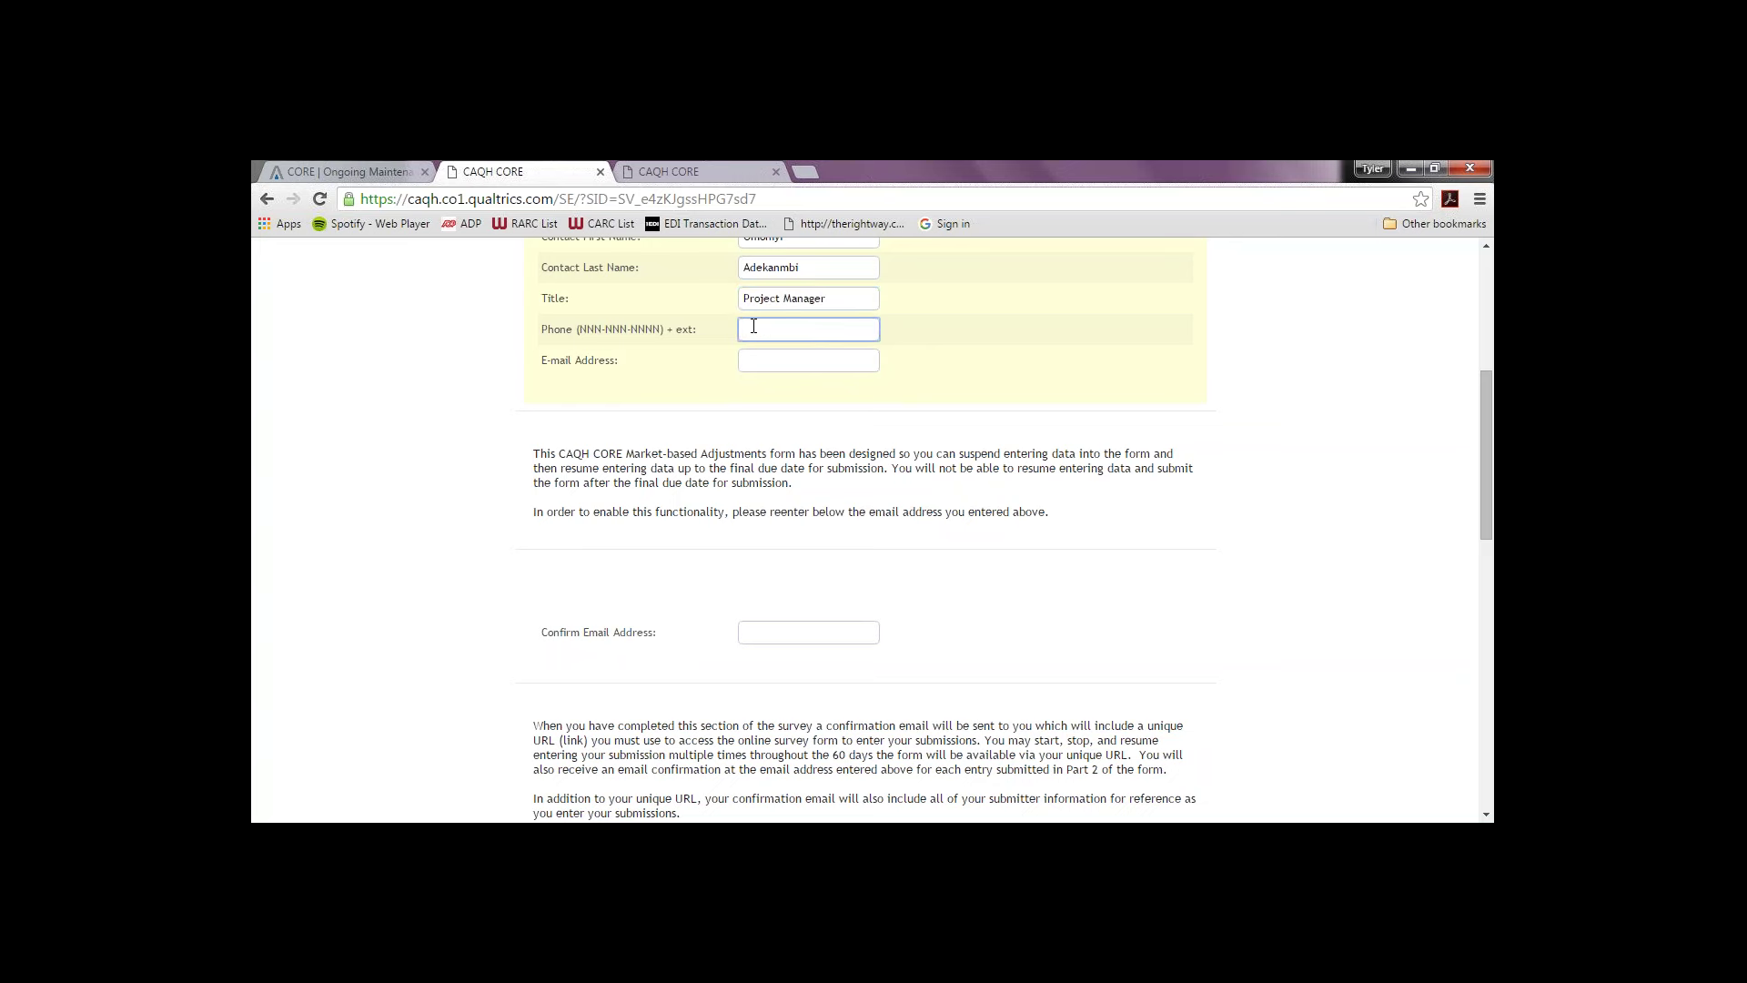
{"action": "type", "text": "555"}
{"action": "left_click", "coordinate": [752, 355]}
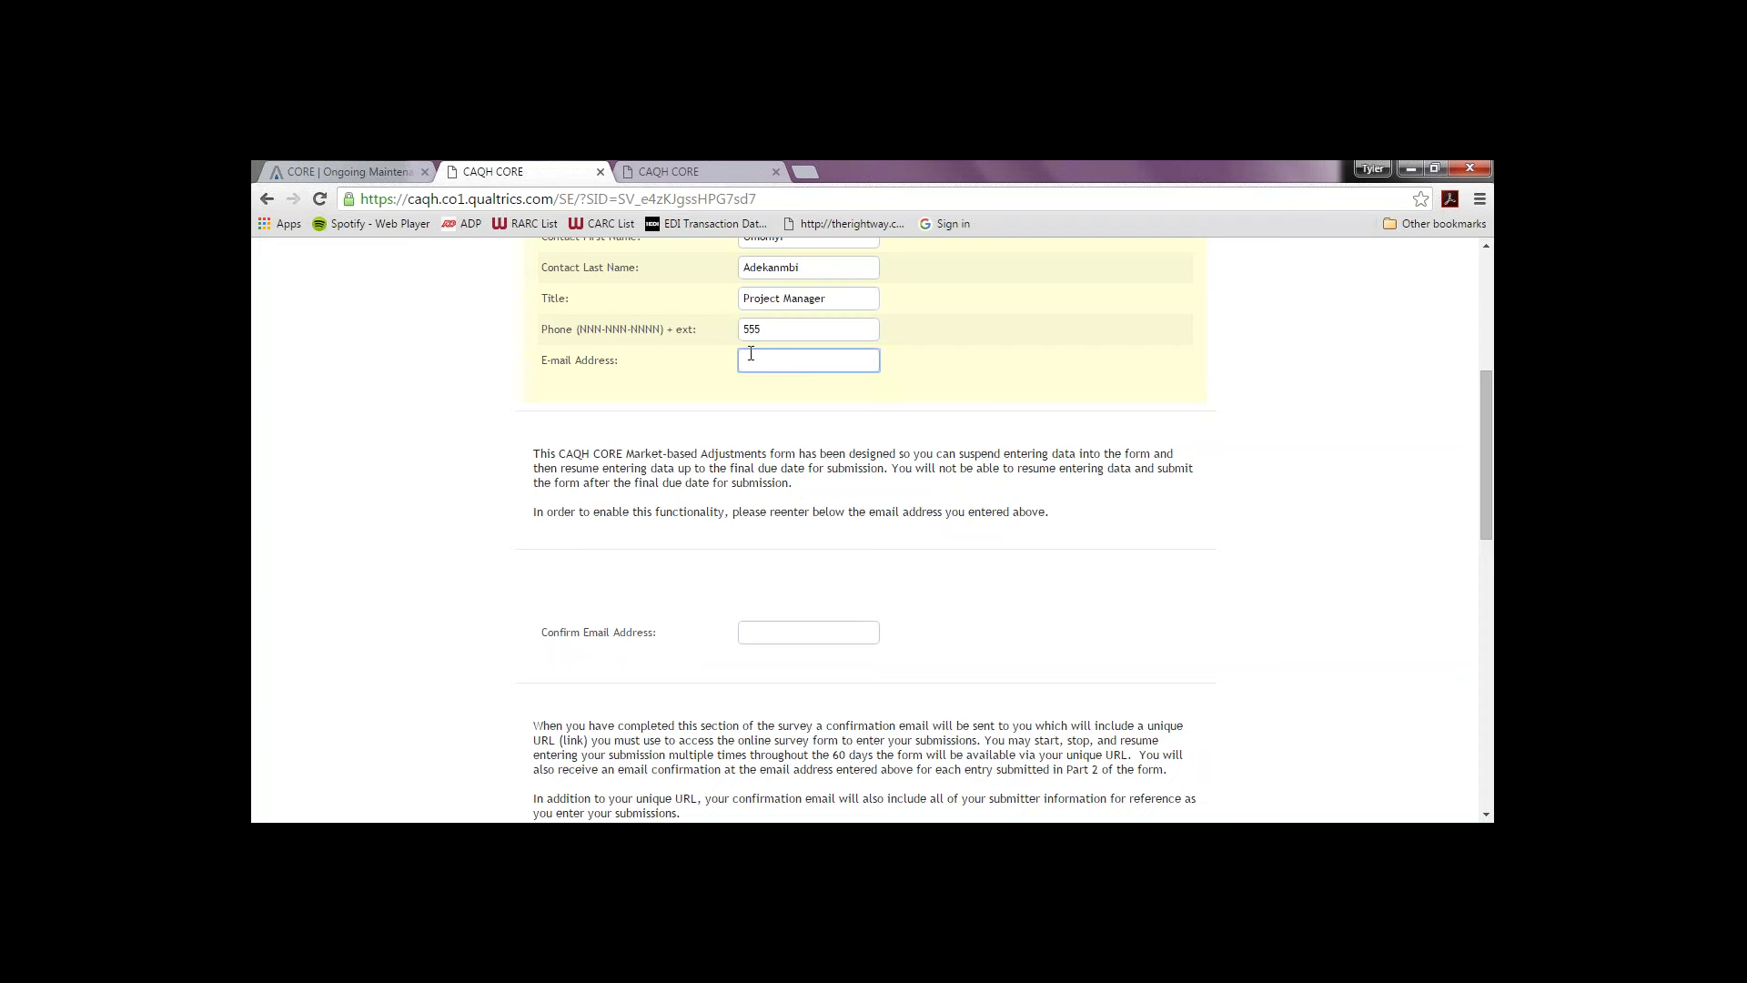
Step: Copy the e-mail address into the Confirm Email Address field
{"action": "left_click_drag", "start_coordinate": [873, 364], "coordinate": [530, 338]}
{"action": "key", "text": "ctrl+c"}
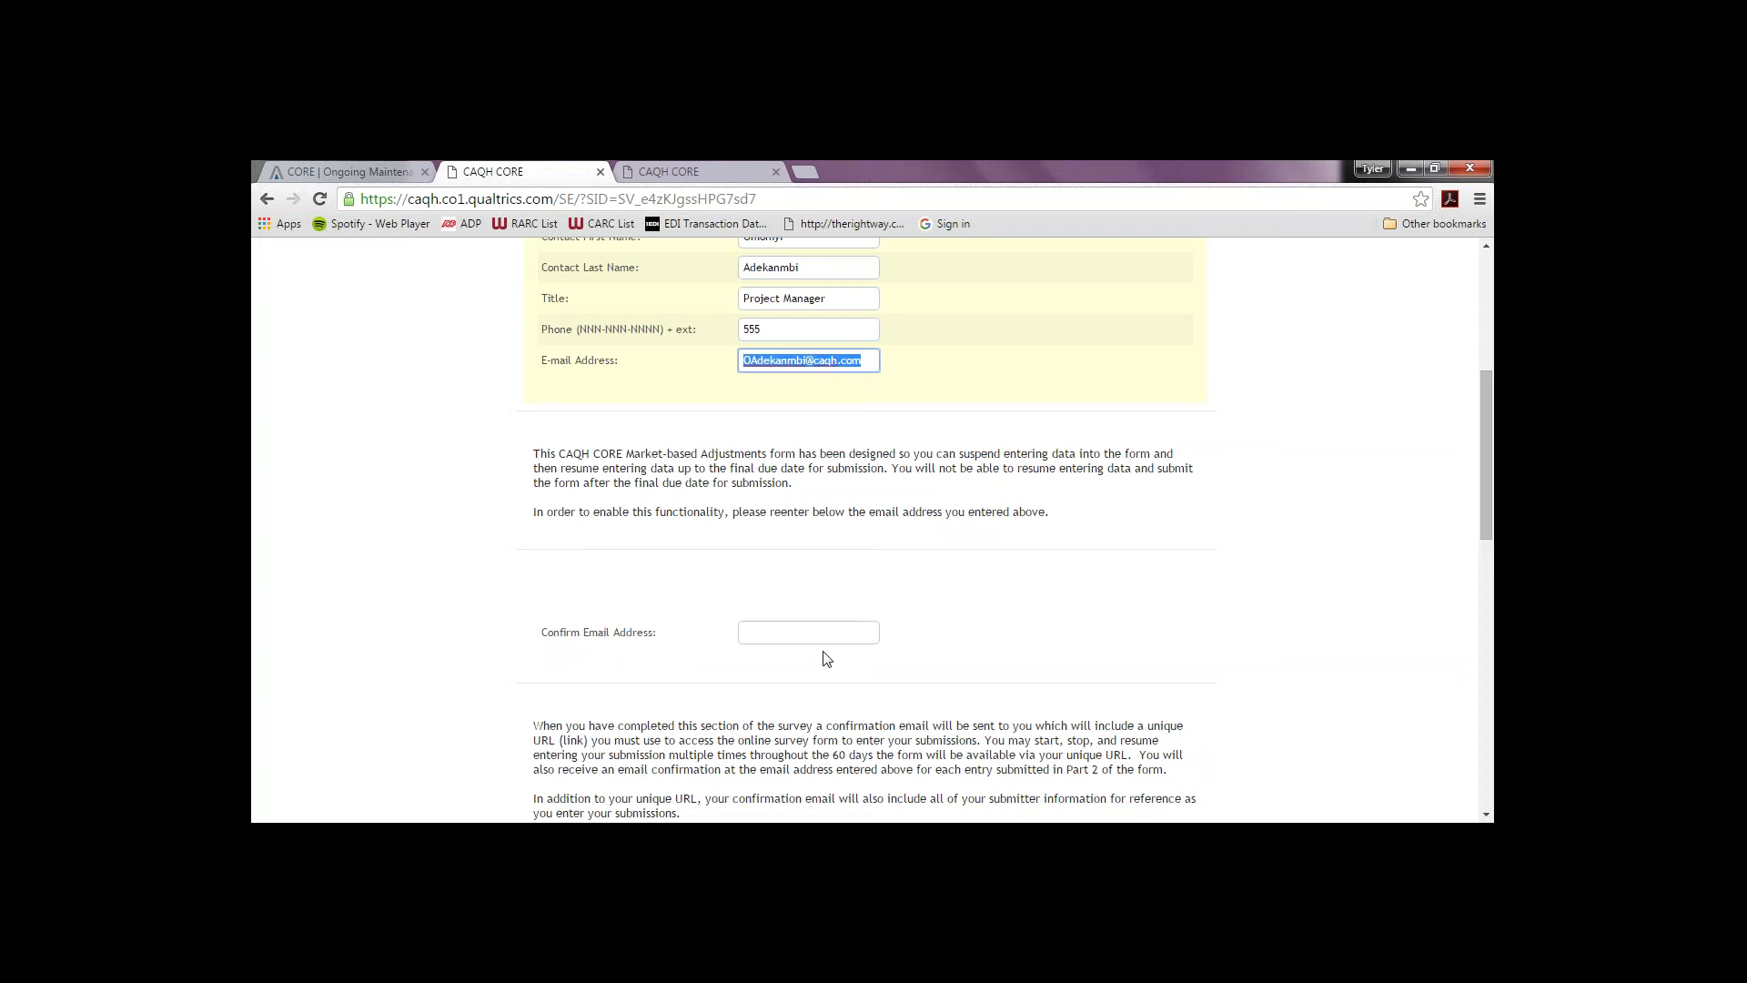
{"action": "left_click", "coordinate": [814, 641]}
{"action": "key", "text": "ctrl+v"}
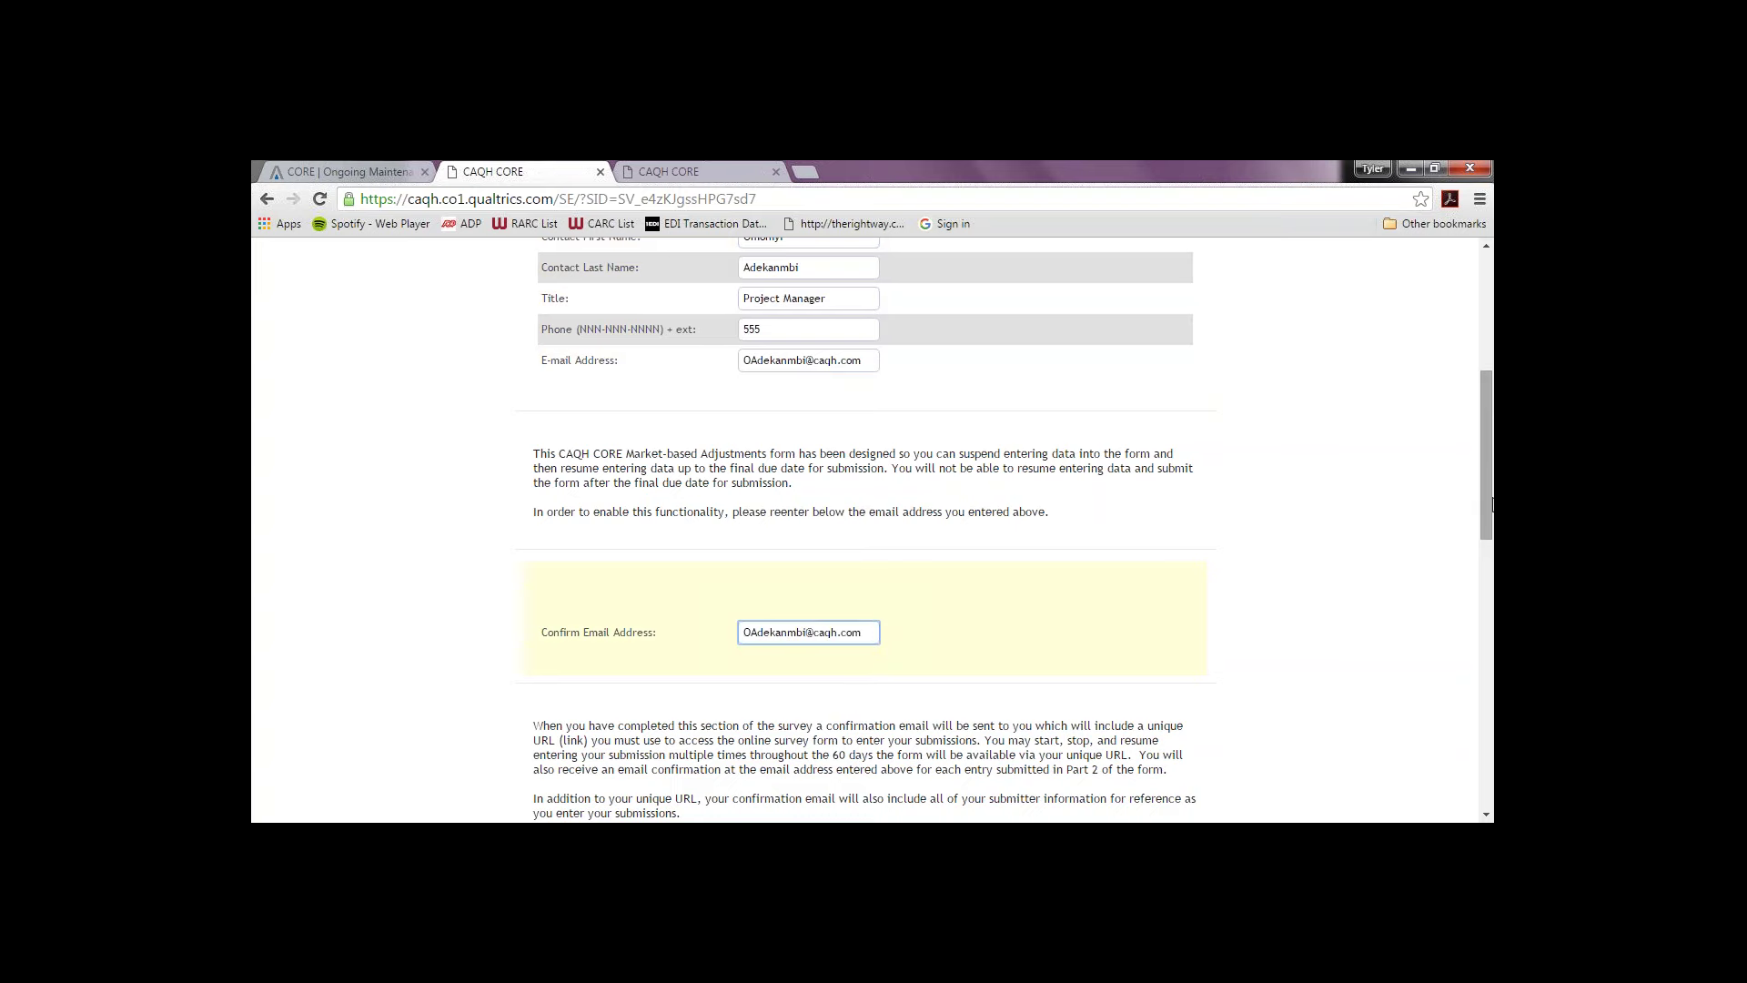
{"action": "left_click_drag", "start_coordinate": [1483, 502], "coordinate": [1481, 677]}
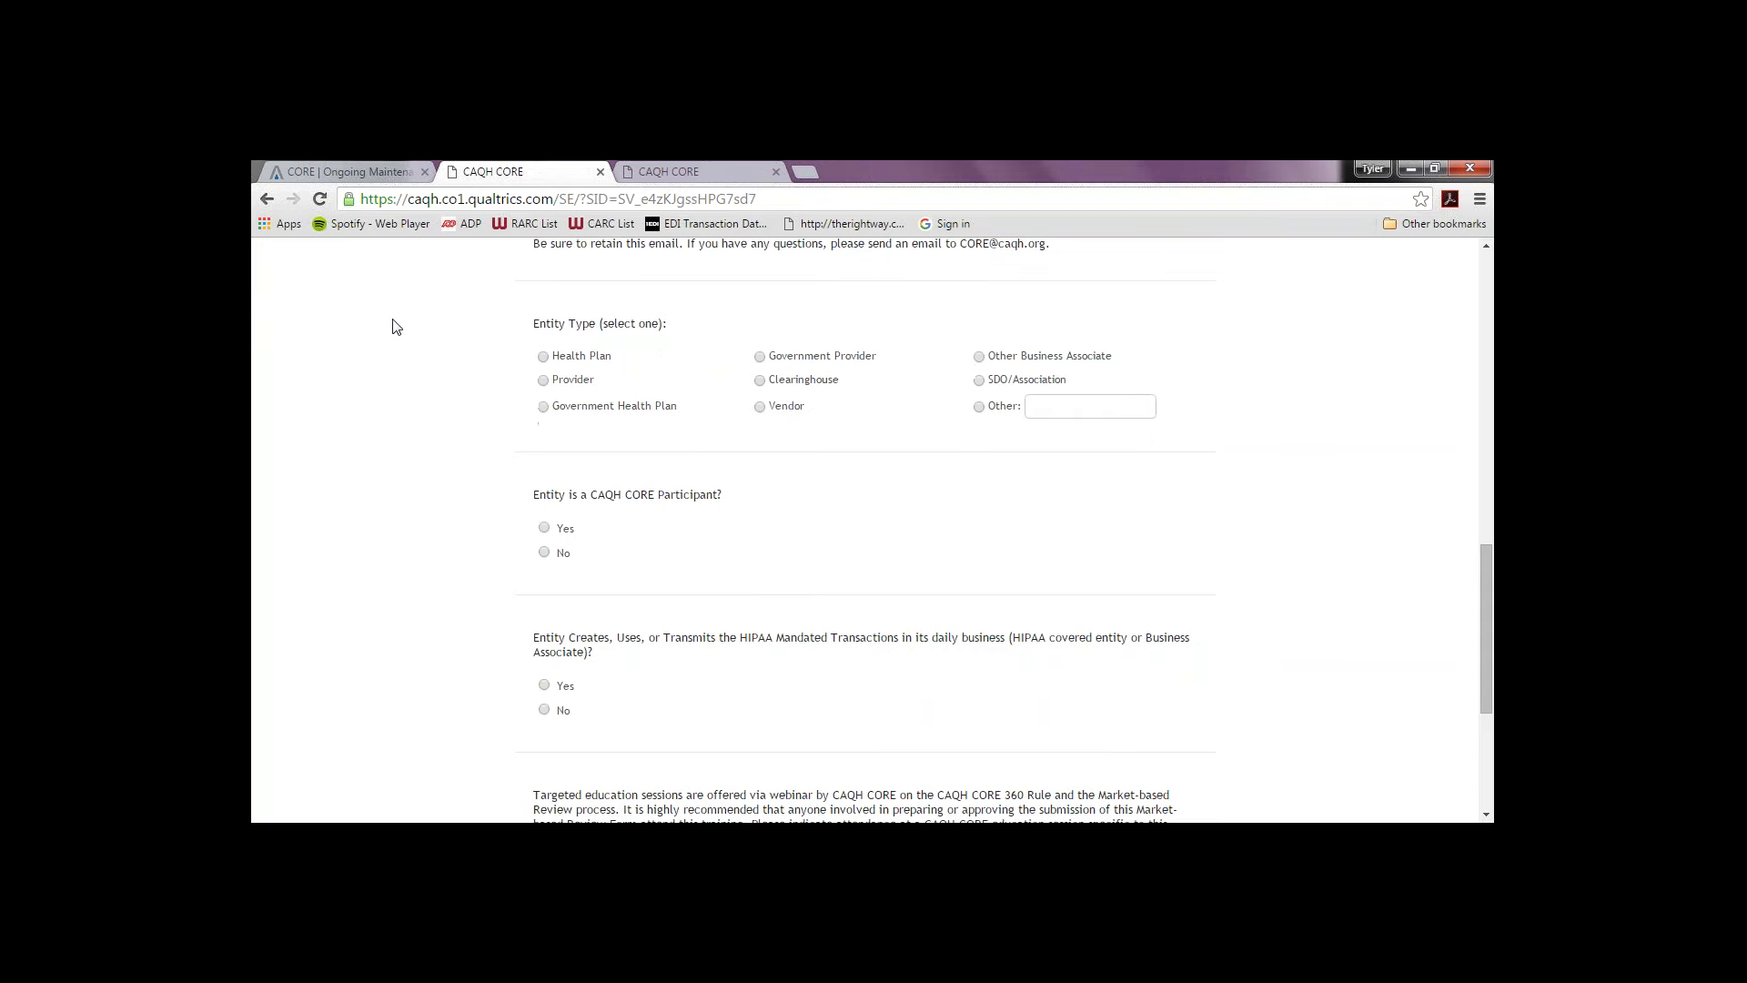
Step: Choose Provider entity, HIPAA Yes, plan to attend training, and submit the page
{"action": "left_click", "coordinate": [543, 381]}
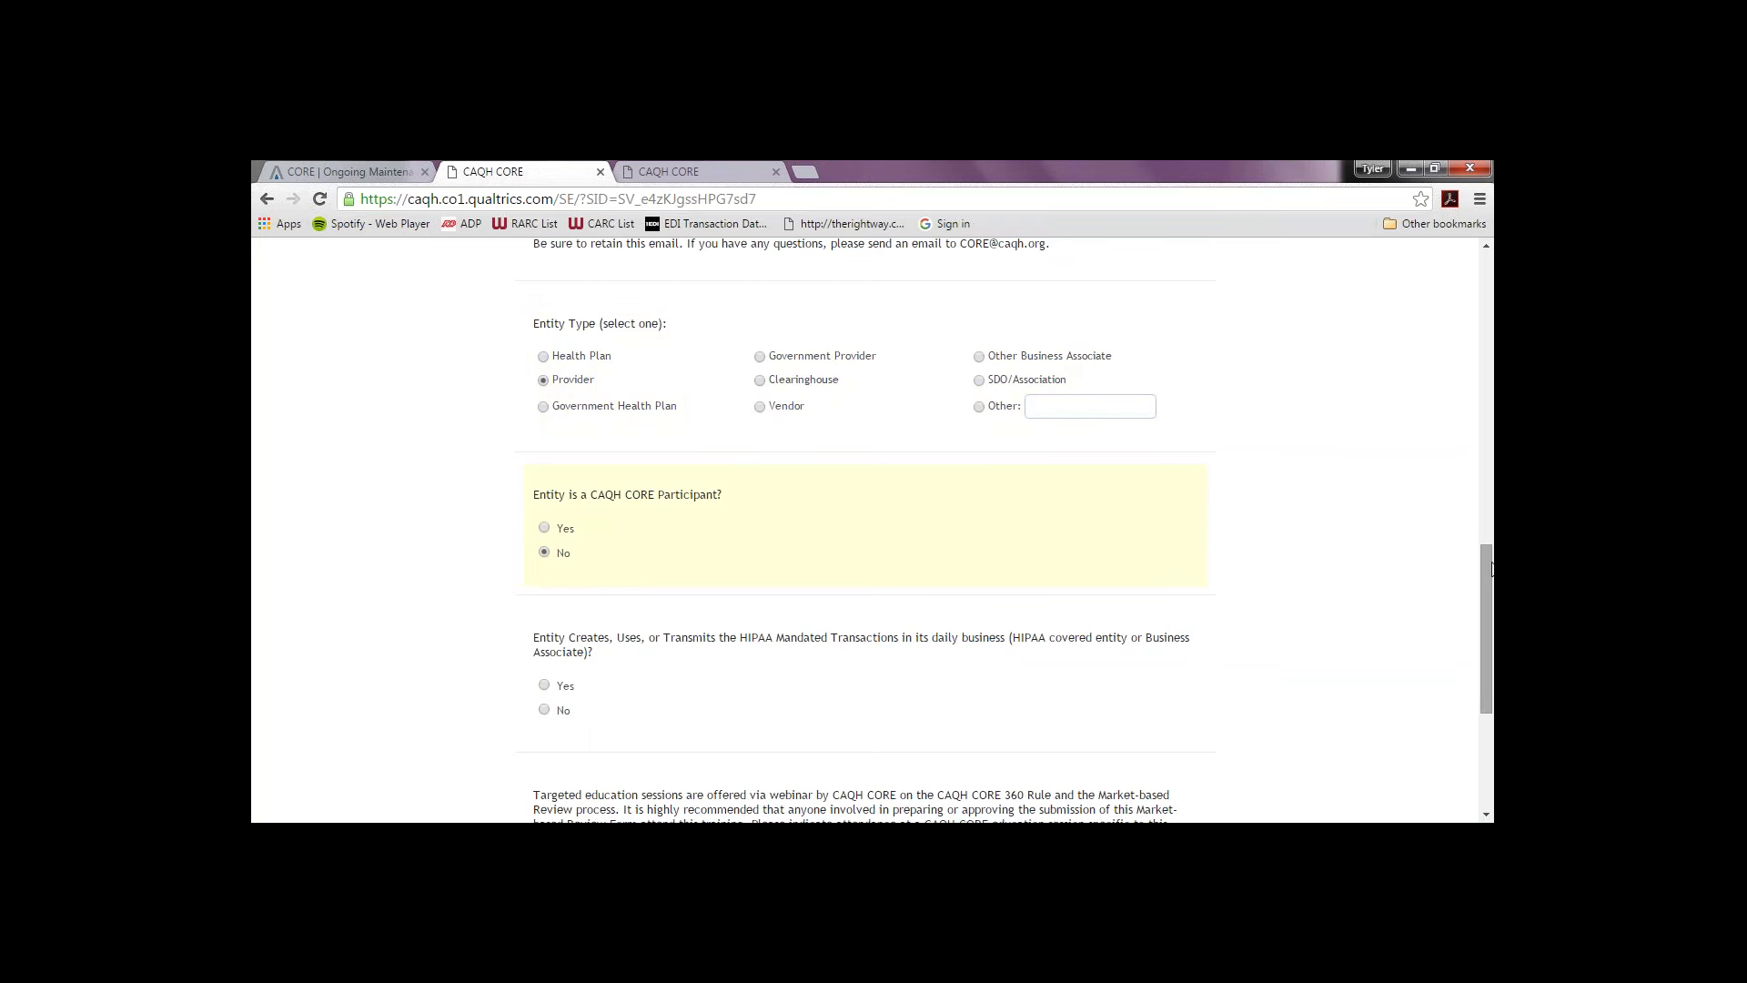
{"action": "left_click_drag", "start_coordinate": [1489, 574], "coordinate": [1491, 635]}
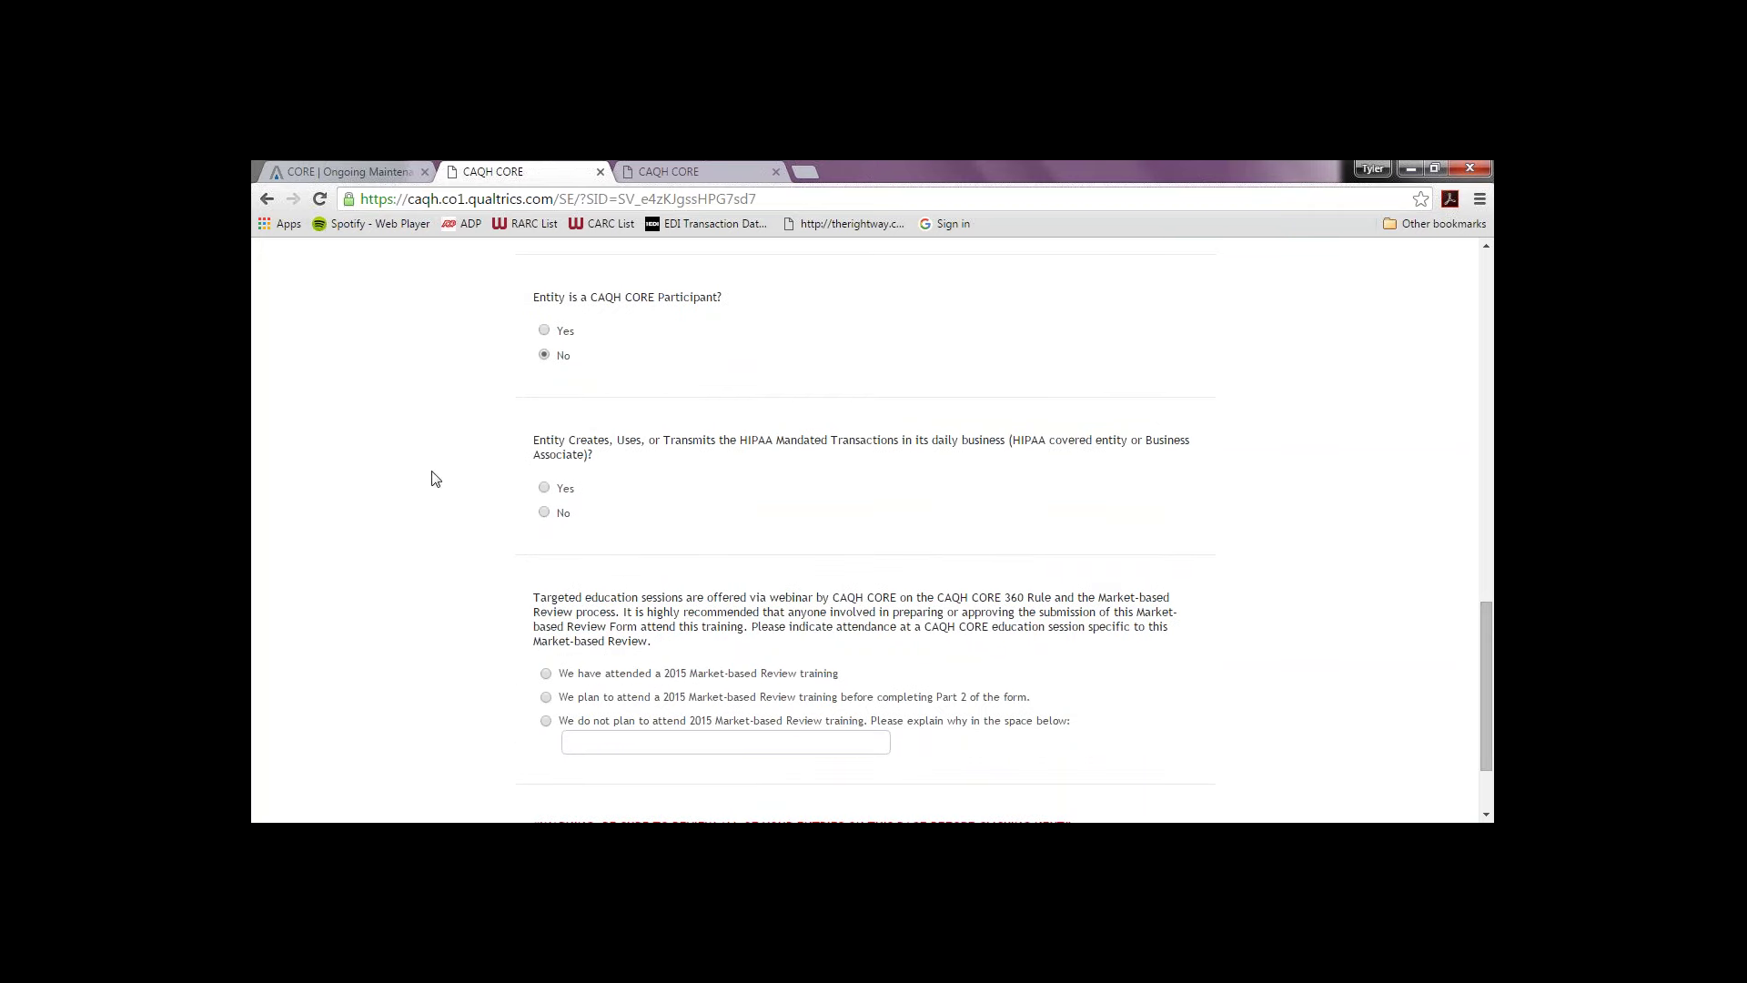
{"action": "left_click", "coordinate": [544, 489]}
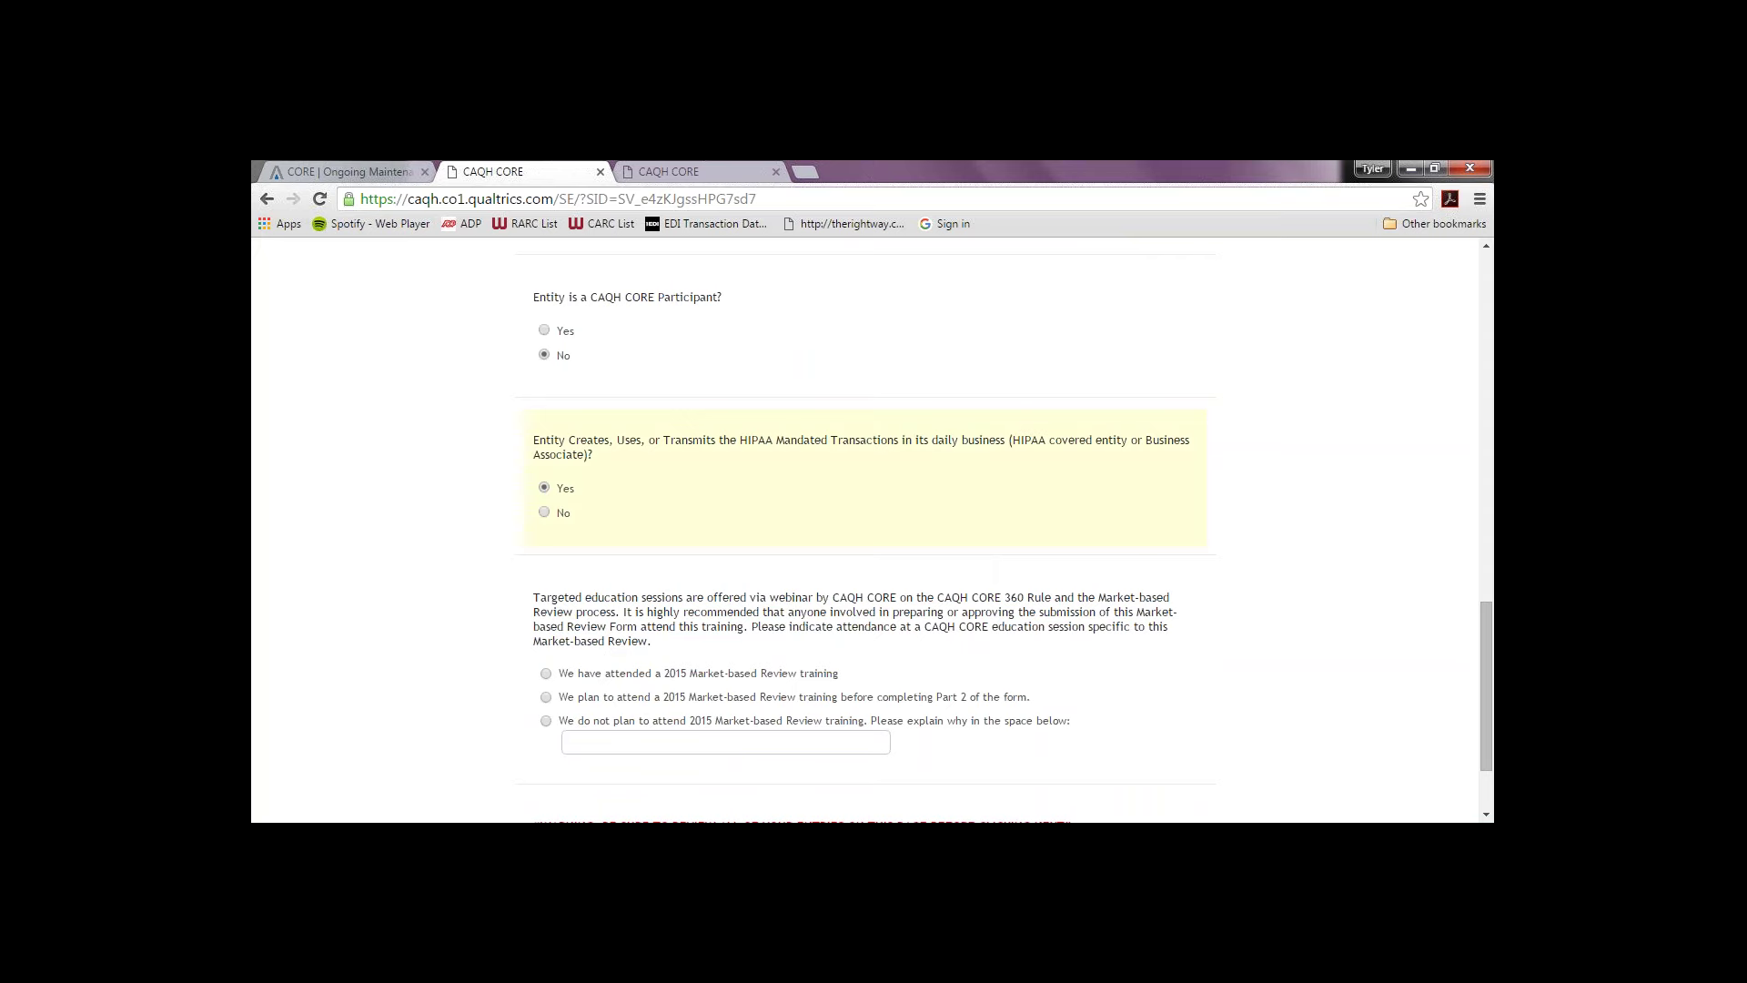
{"action": "left_click", "coordinate": [546, 698]}
{"action": "left_click_drag", "start_coordinate": [1493, 646], "coordinate": [1493, 678]}
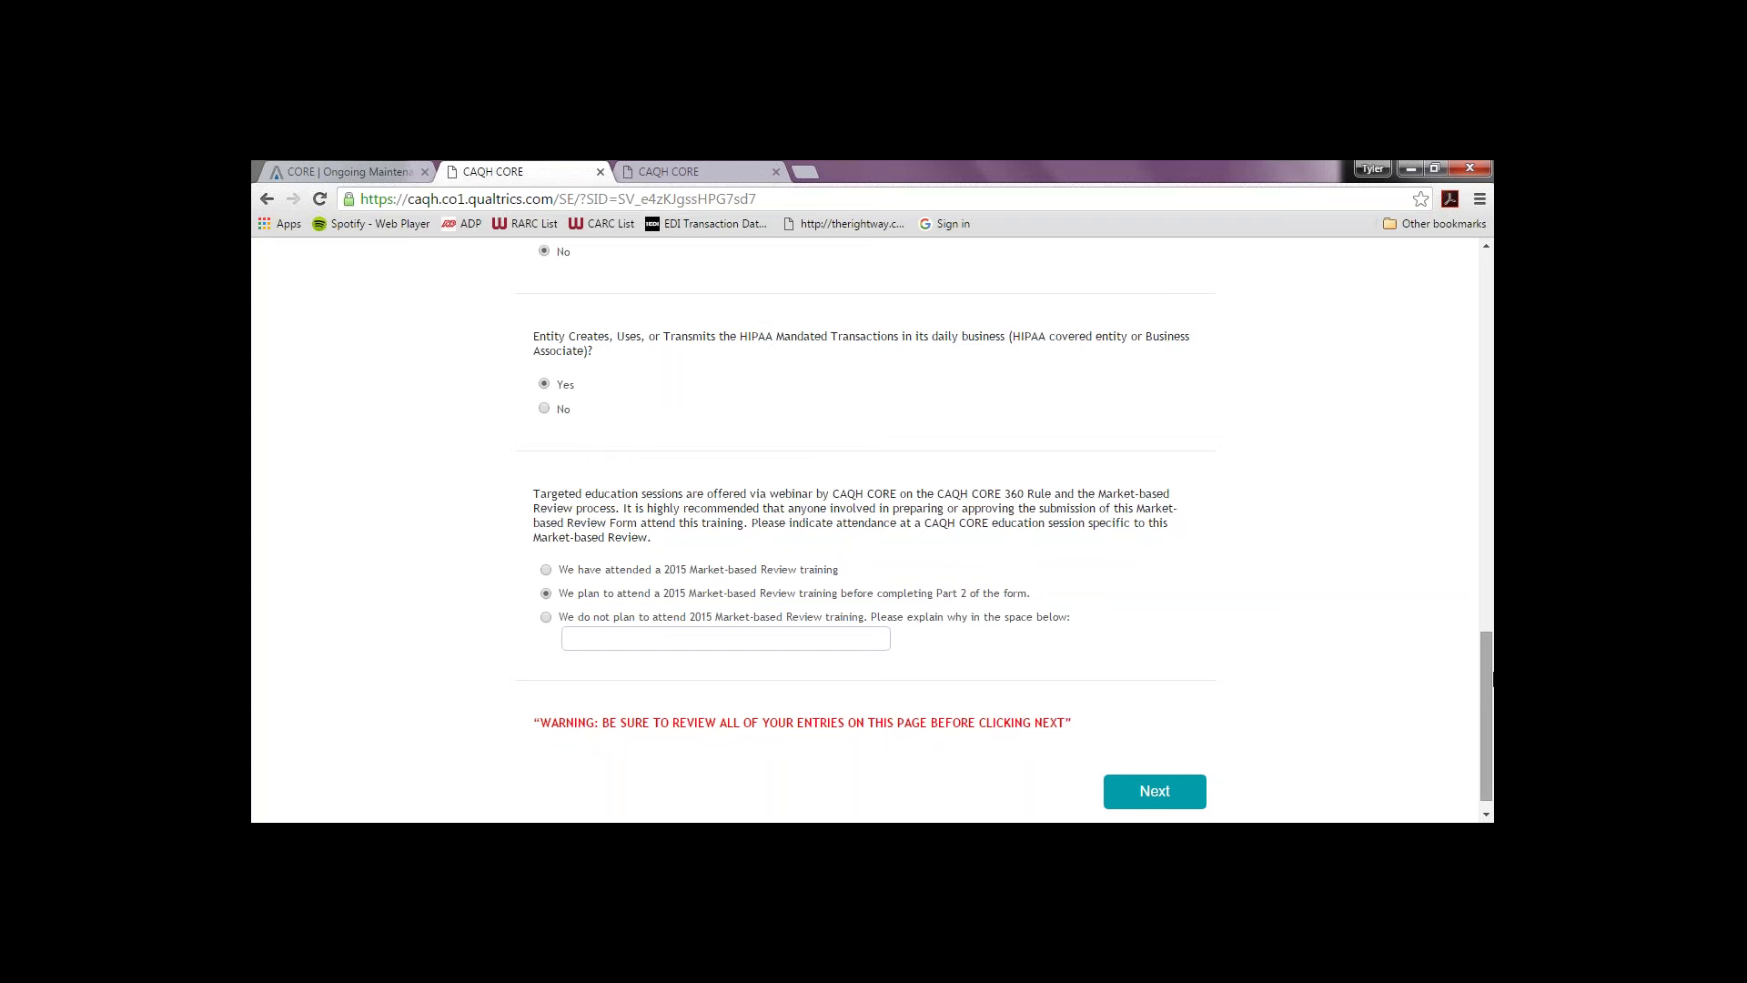
{"action": "left_click", "coordinate": [1126, 801]}
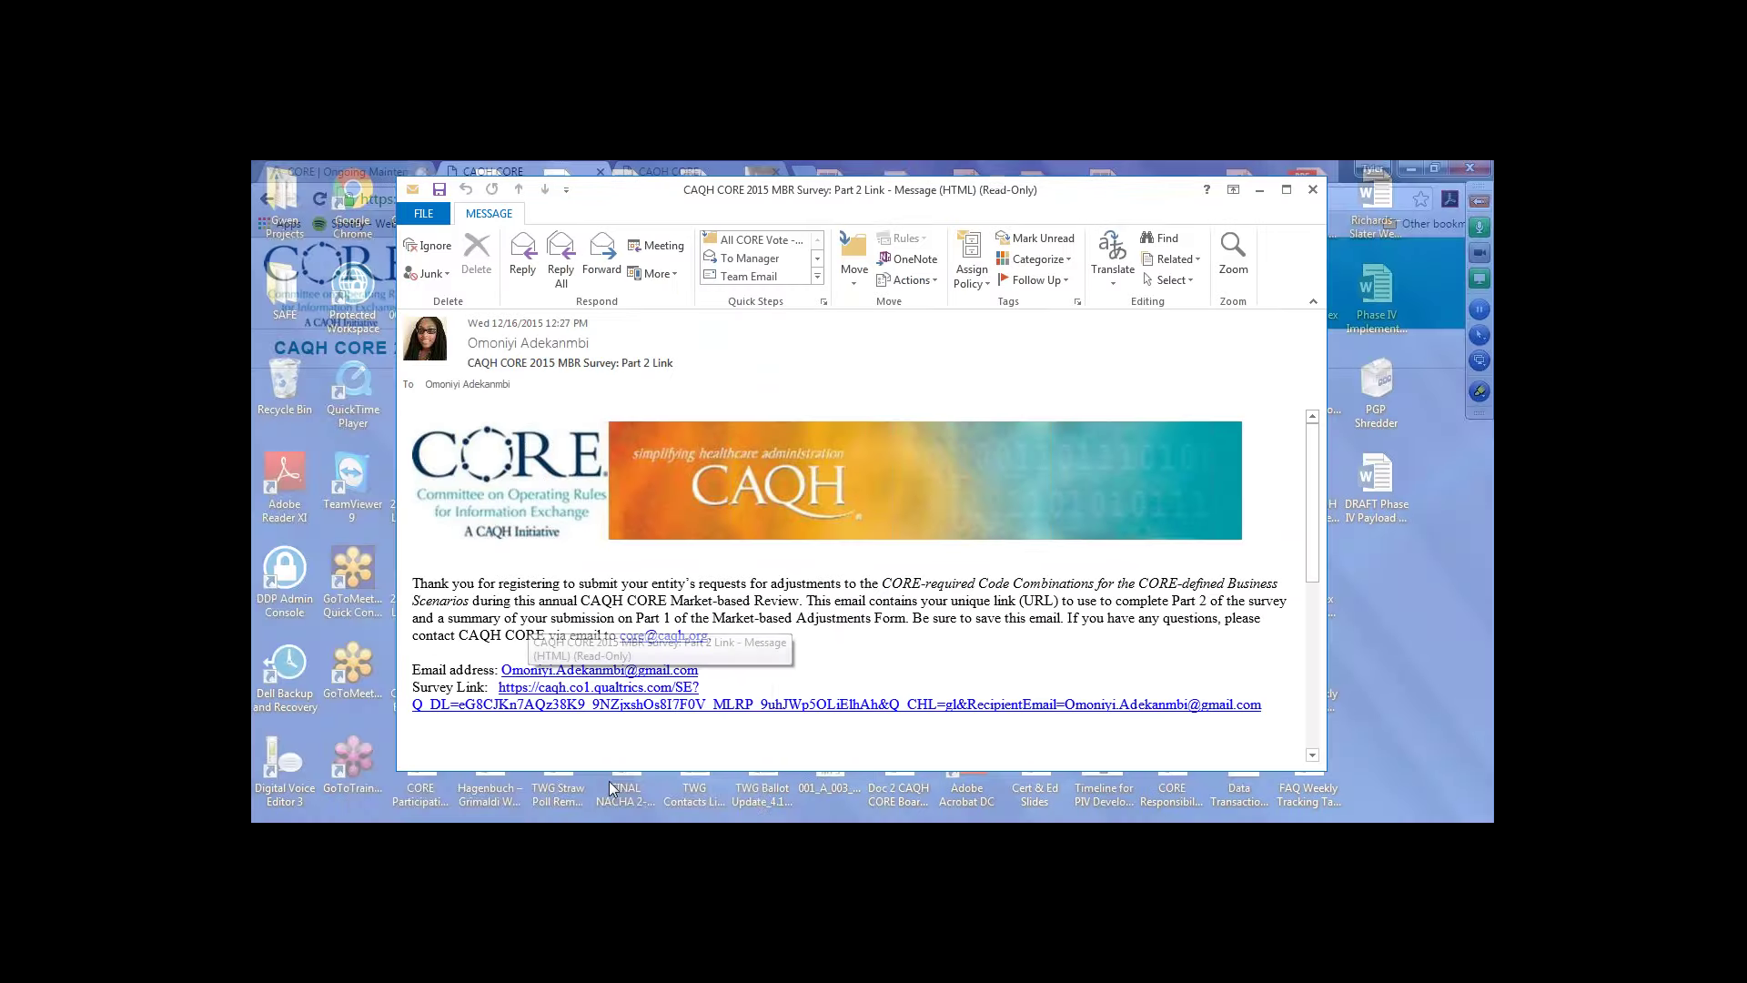
Step: Maximize the Part 2 Link e-mail, review its Submitter Information table, then close it
{"action": "left_click", "coordinate": [609, 781]}
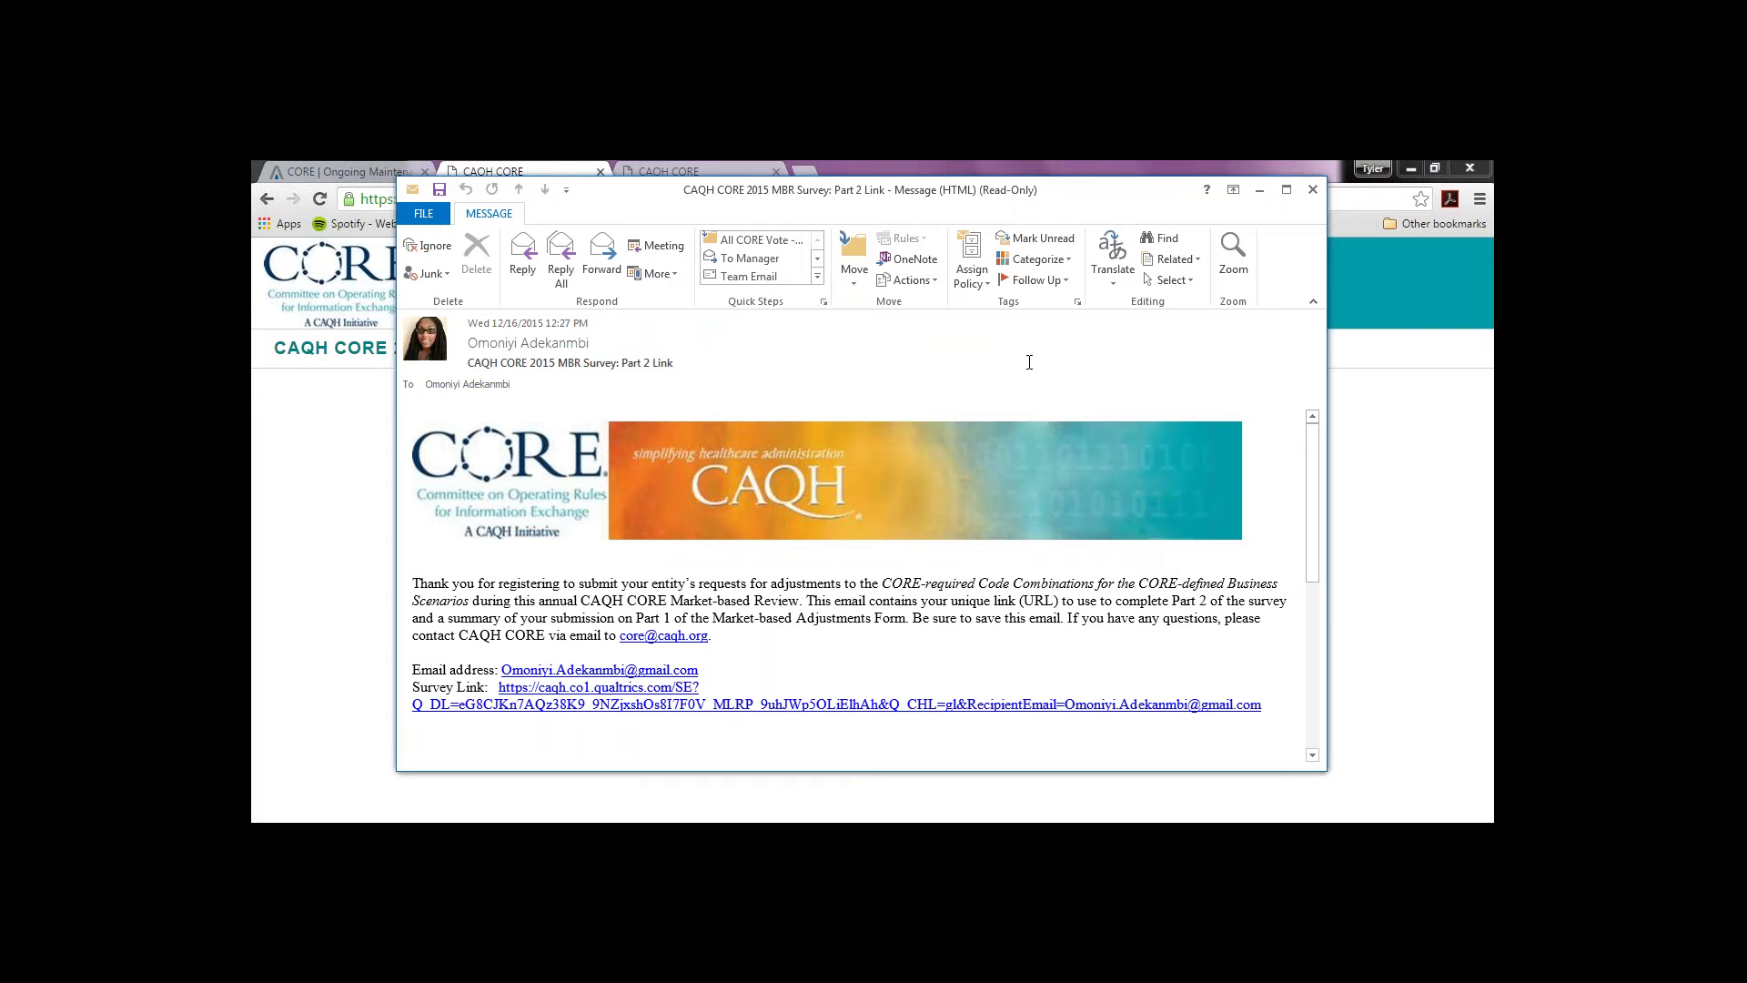
{"action": "left_click", "coordinate": [1286, 189]}
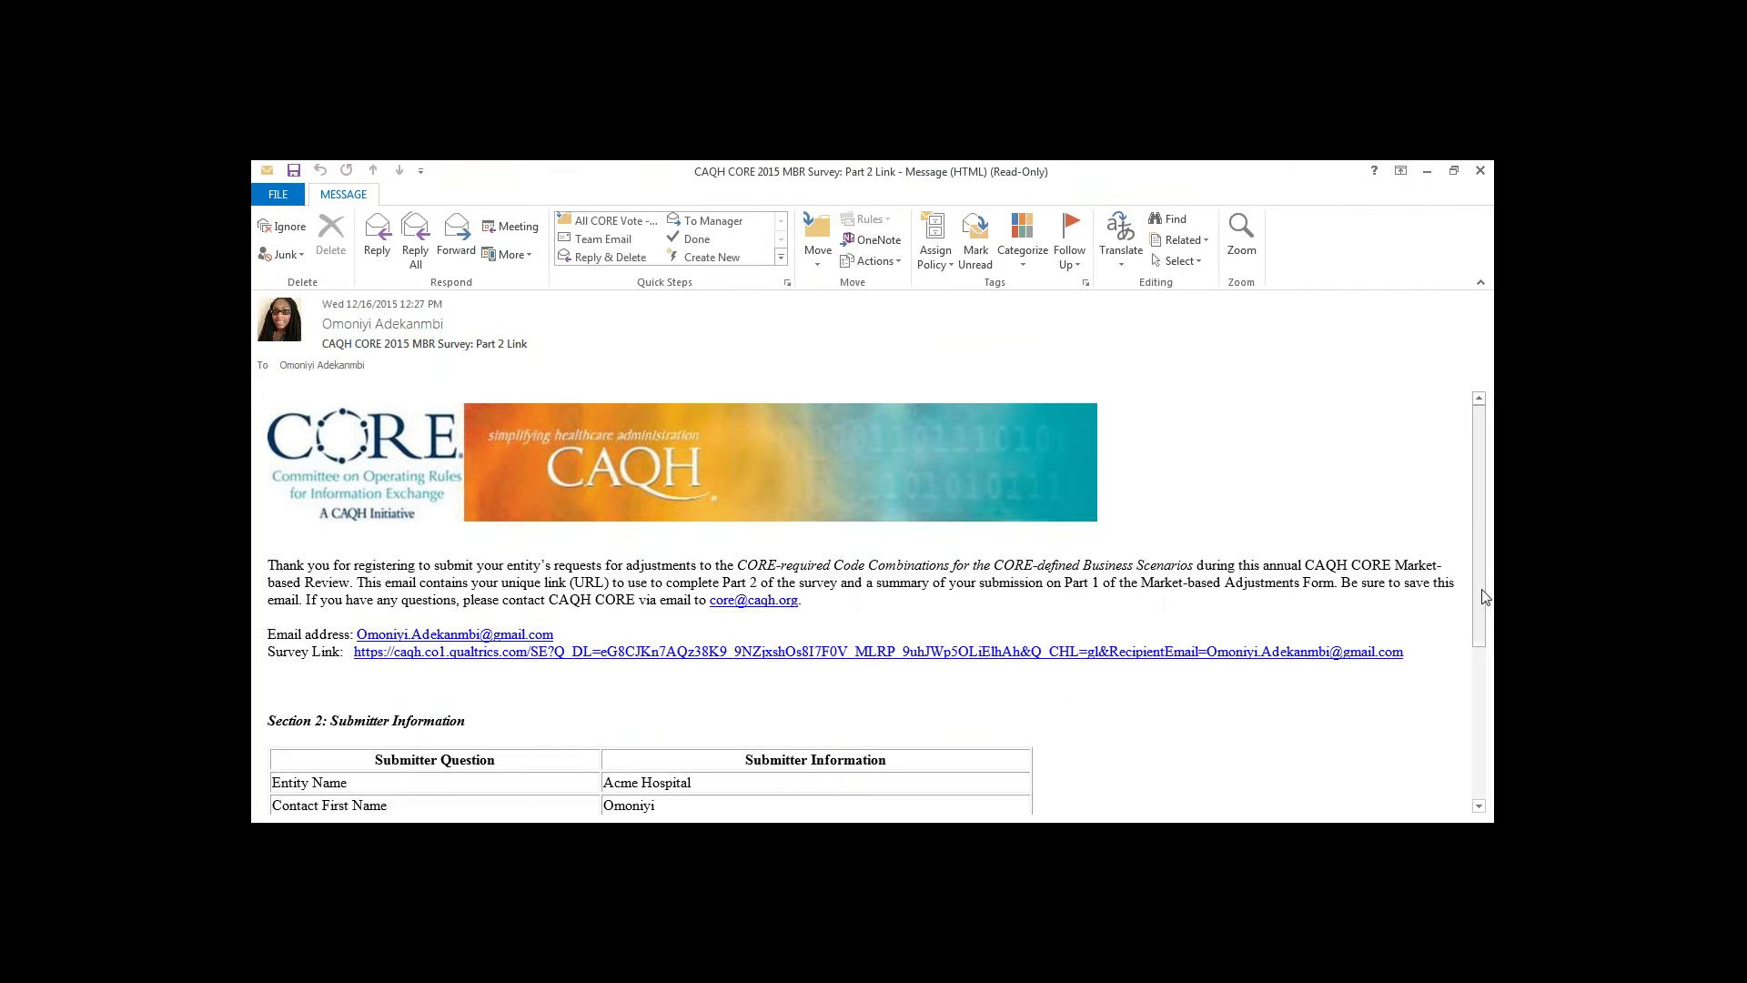
{"action": "scroll", "coordinate": [1467, 698], "scroll_direction": "down", "scroll_amount": 2}
{"action": "scroll", "coordinate": [1467, 698], "scroll_direction": "down", "scroll_amount": 3}
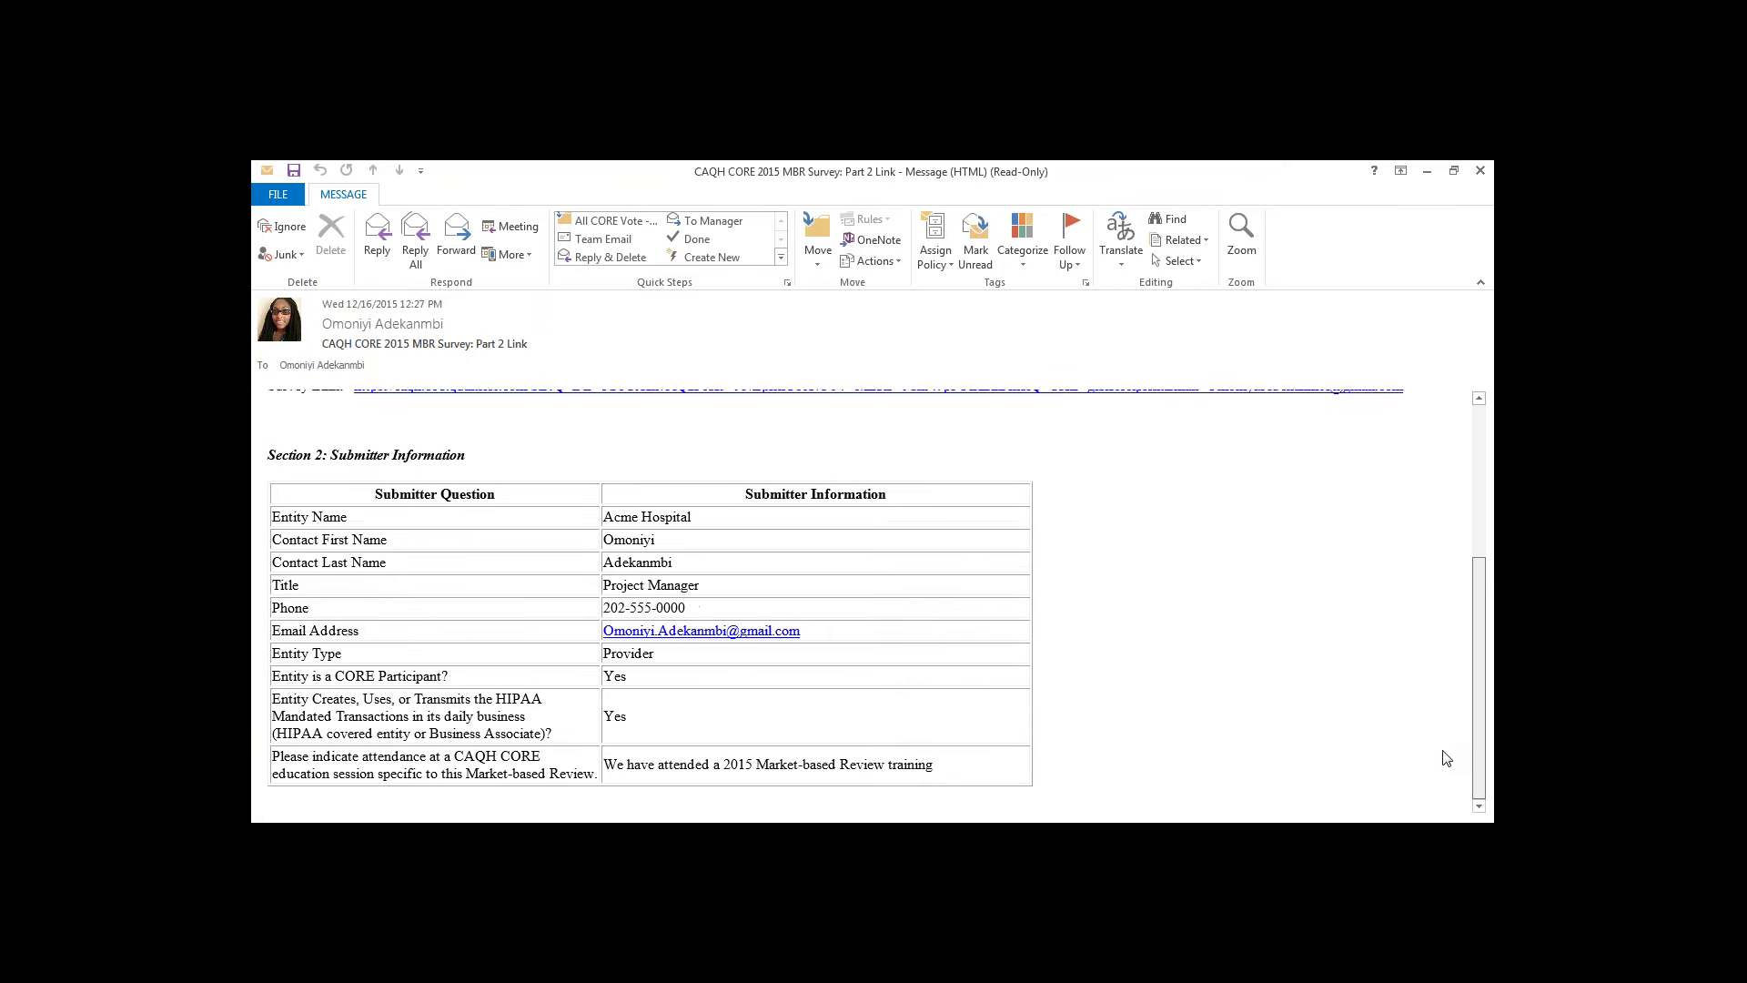
{"action": "scroll", "coordinate": [1448, 747], "scroll_direction": "up", "scroll_amount": 4}
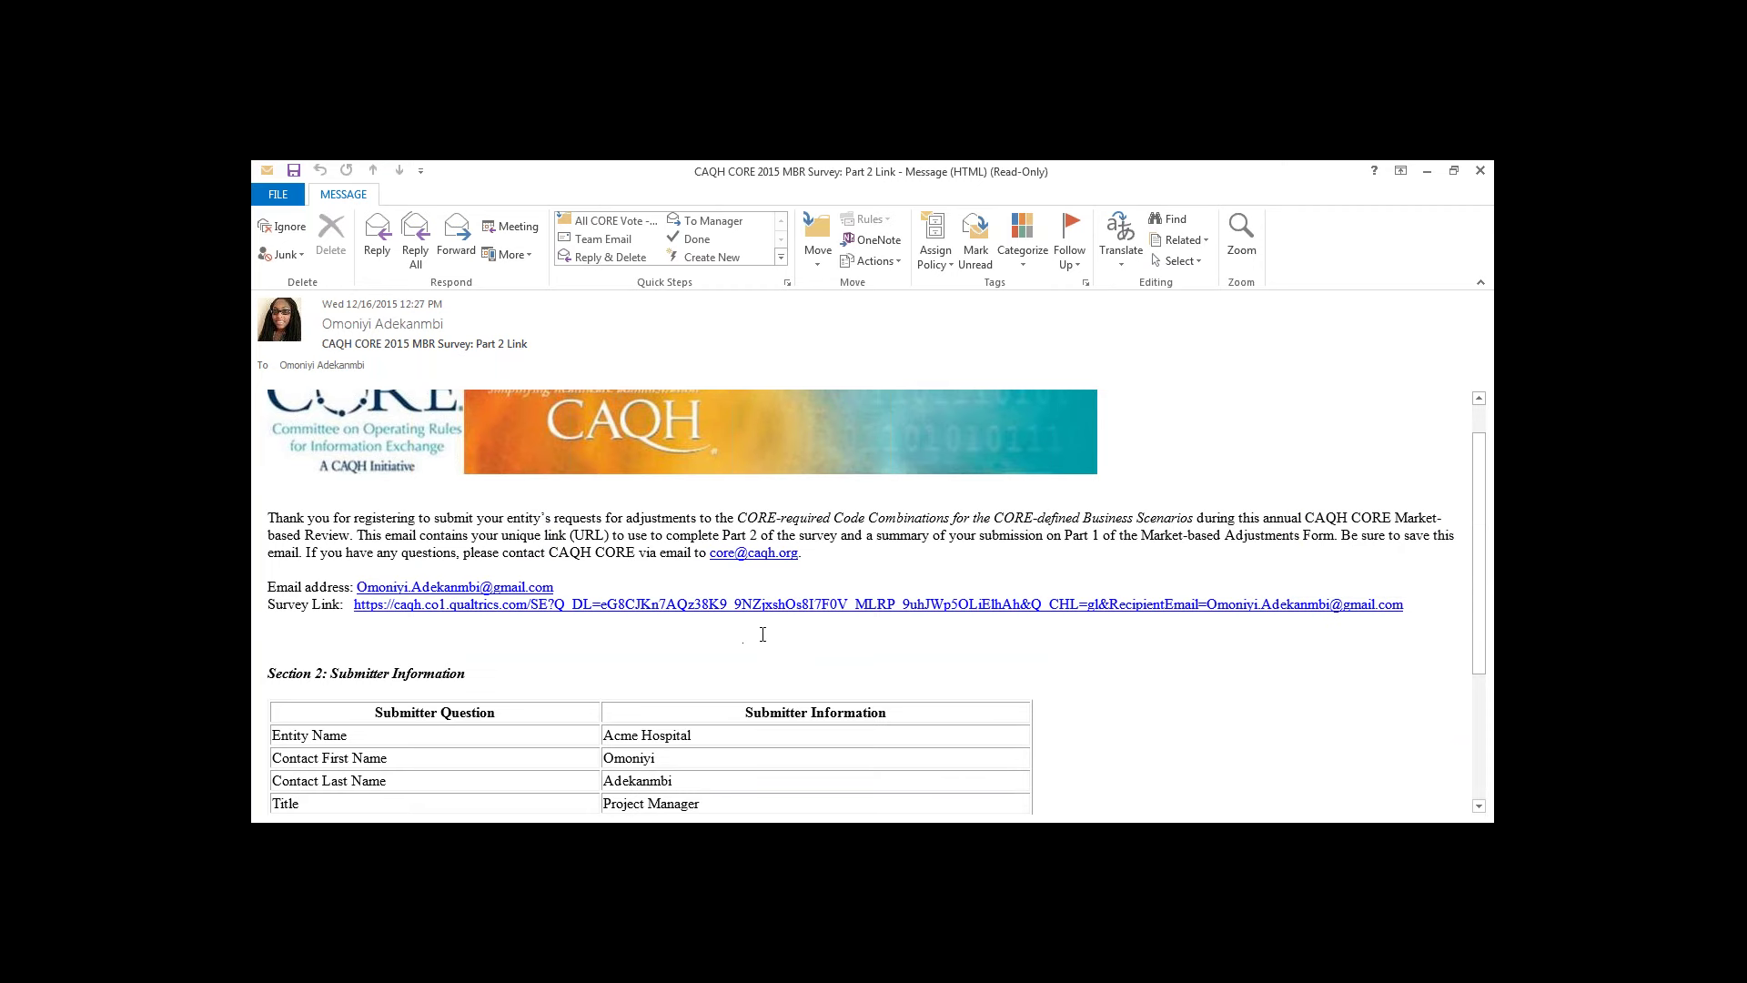
{"action": "left_click", "coordinate": [1427, 171]}
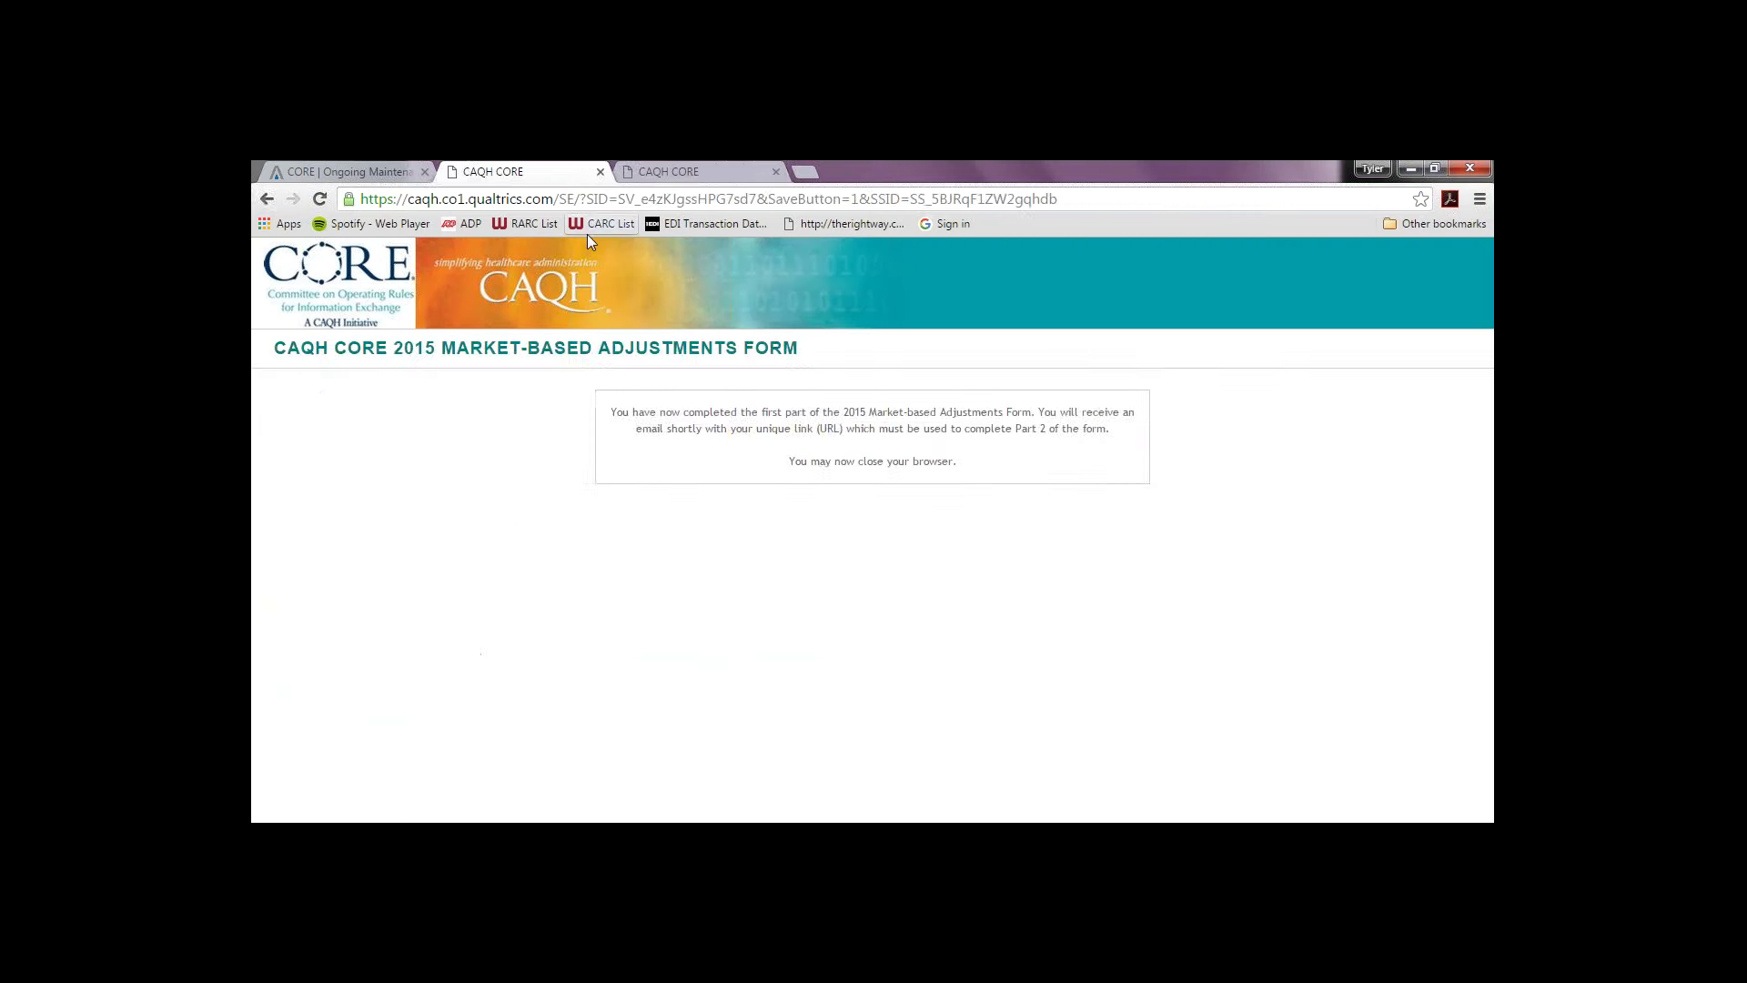
Step: On the Part 2 navigation page, select business scenario BS#1 (Missing/Incomplete/Invalid Documentation)
{"action": "left_click", "coordinate": [644, 173]}
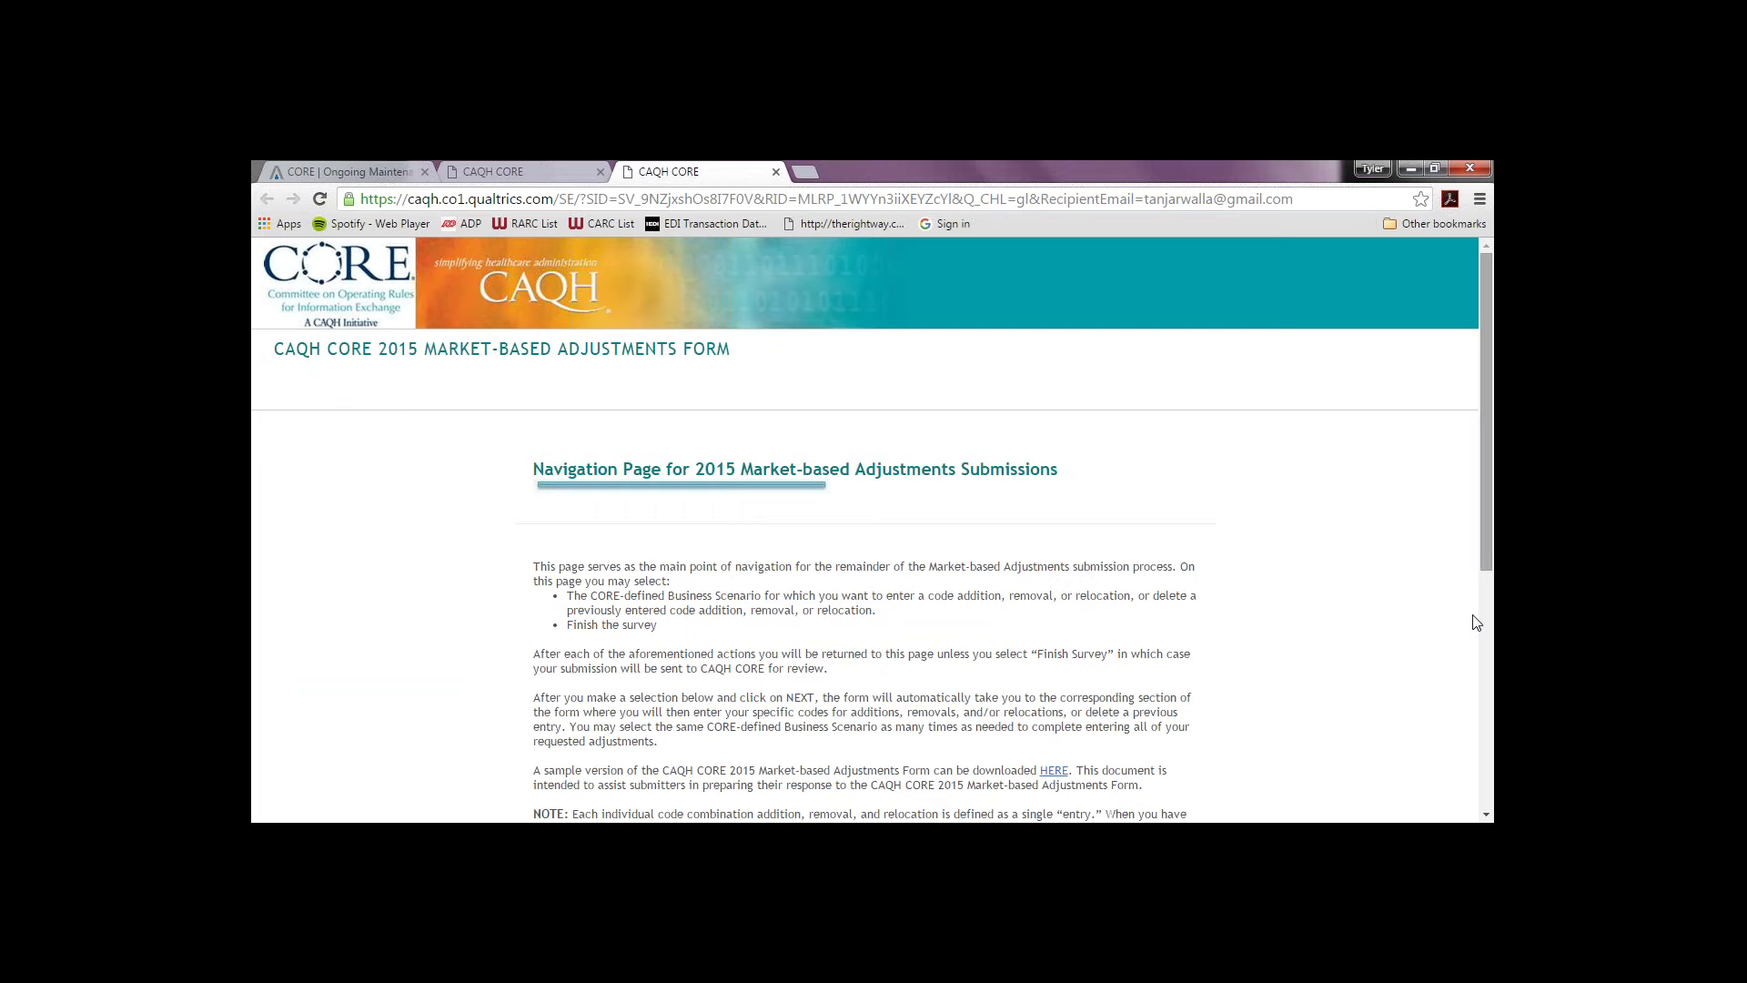
{"action": "scroll", "coordinate": [1476, 623], "scroll_direction": "down", "scroll_amount": 5}
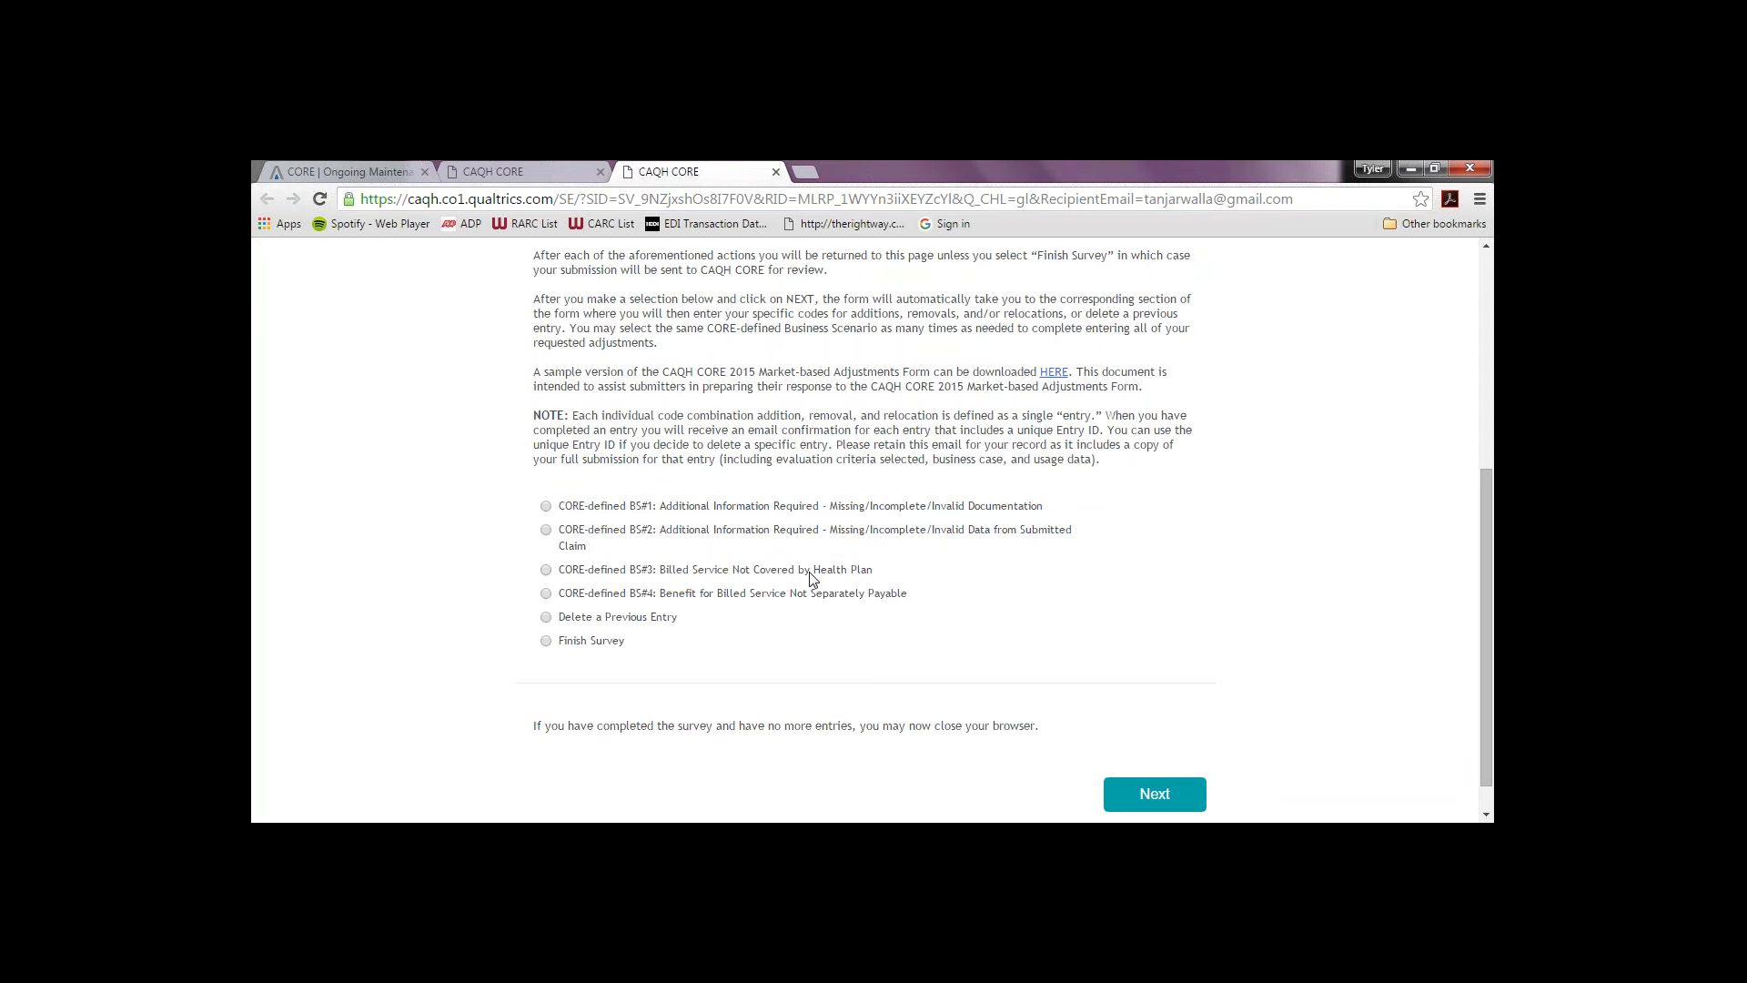
{"action": "left_click", "coordinate": [547, 507]}
Step: Move to the BS#1 submission page and proceed with Addition Type #3 (RARC to existing CARC)
{"action": "left_click", "coordinate": [1154, 790]}
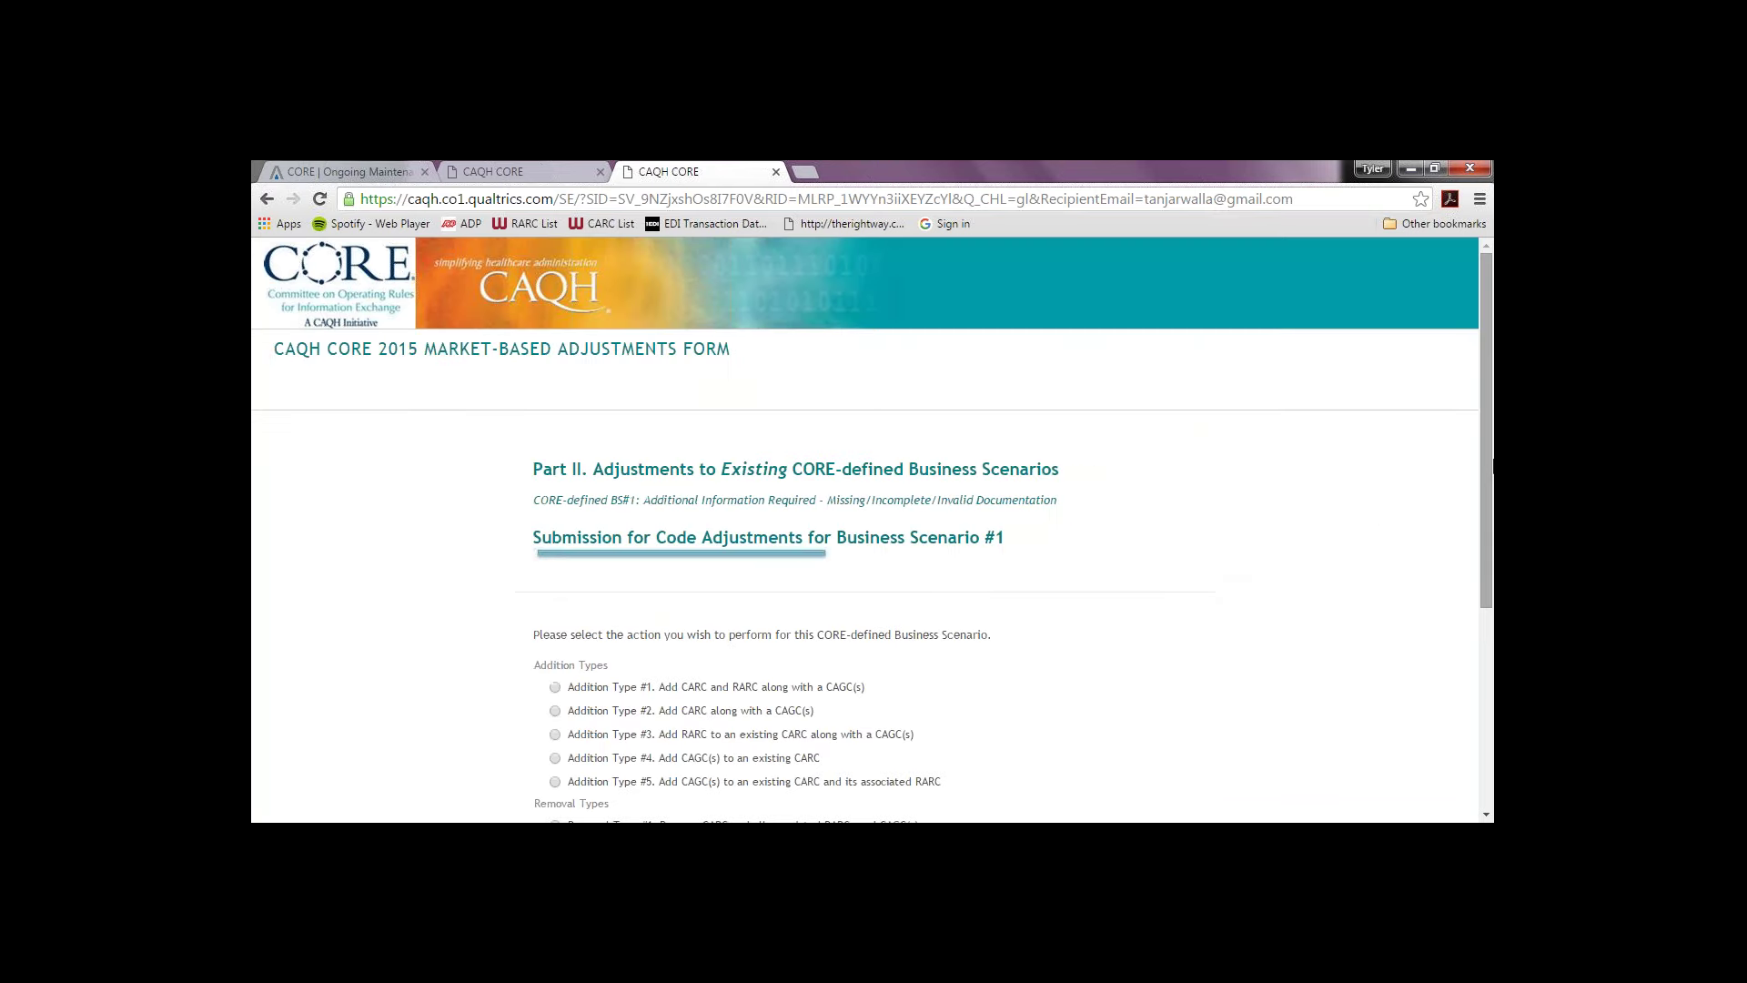
{"action": "left_click_drag", "start_coordinate": [1482, 466], "coordinate": [1471, 571]}
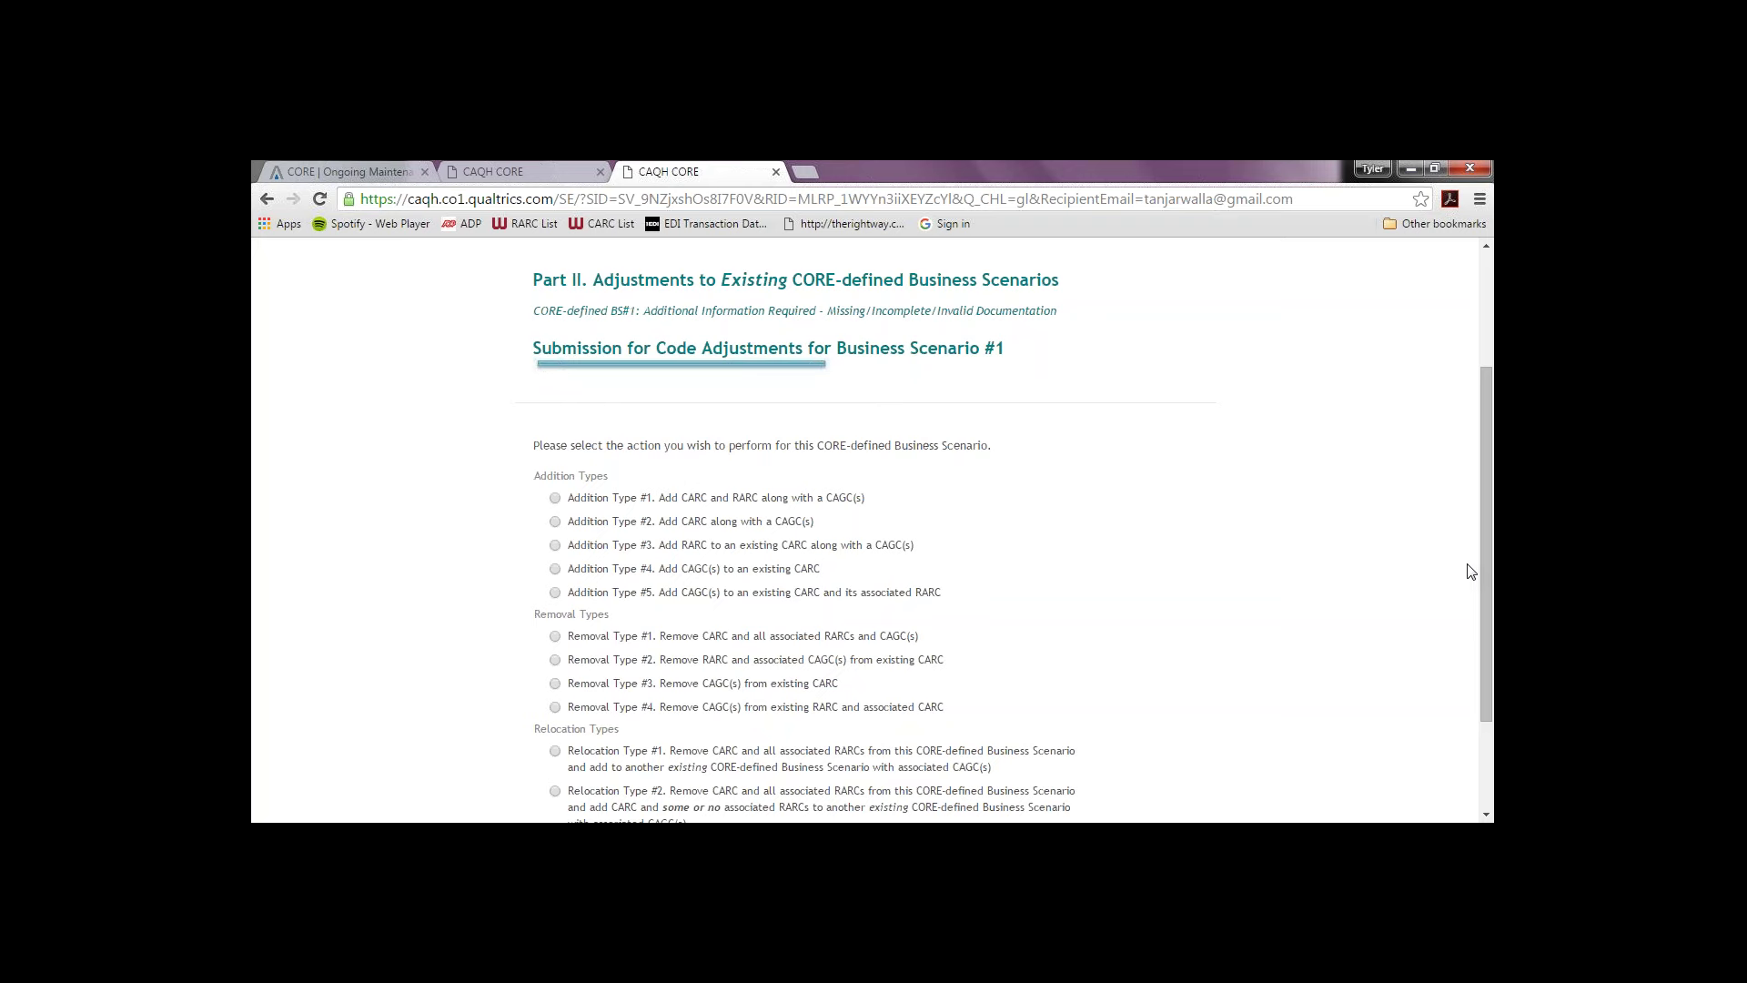
{"action": "scroll", "coordinate": [1474, 601], "scroll_direction": "down", "scroll_amount": 1}
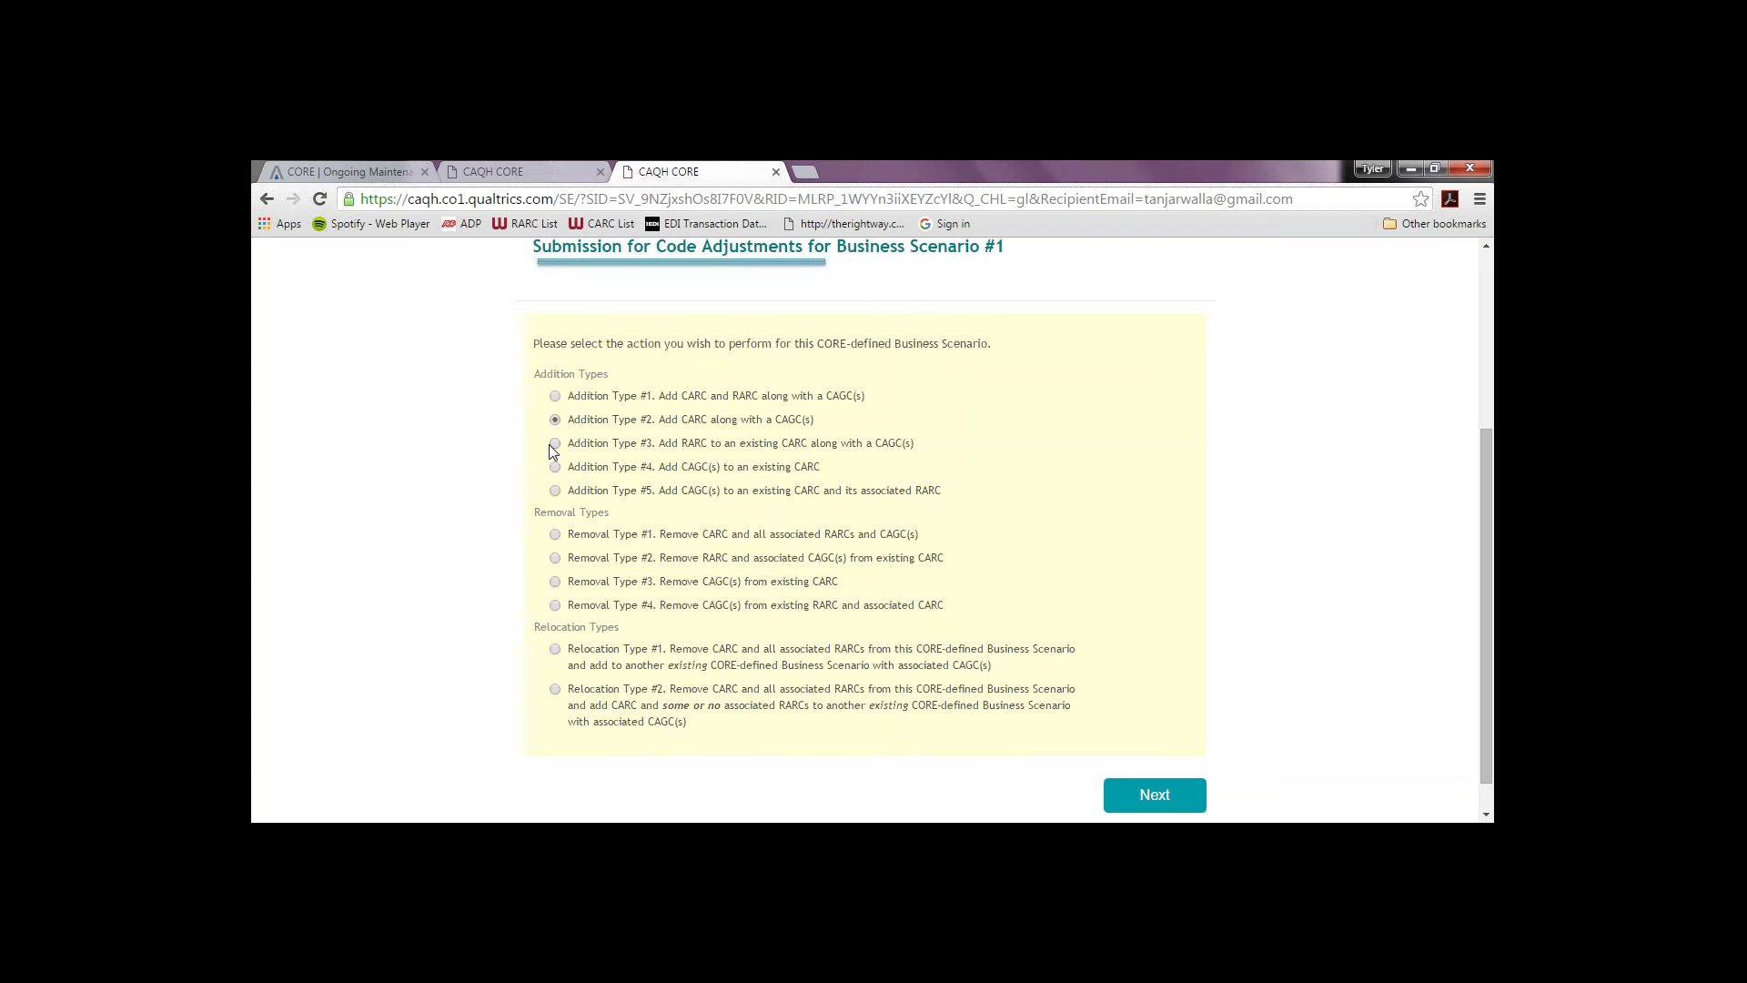
{"action": "left_click", "coordinate": [1187, 808]}
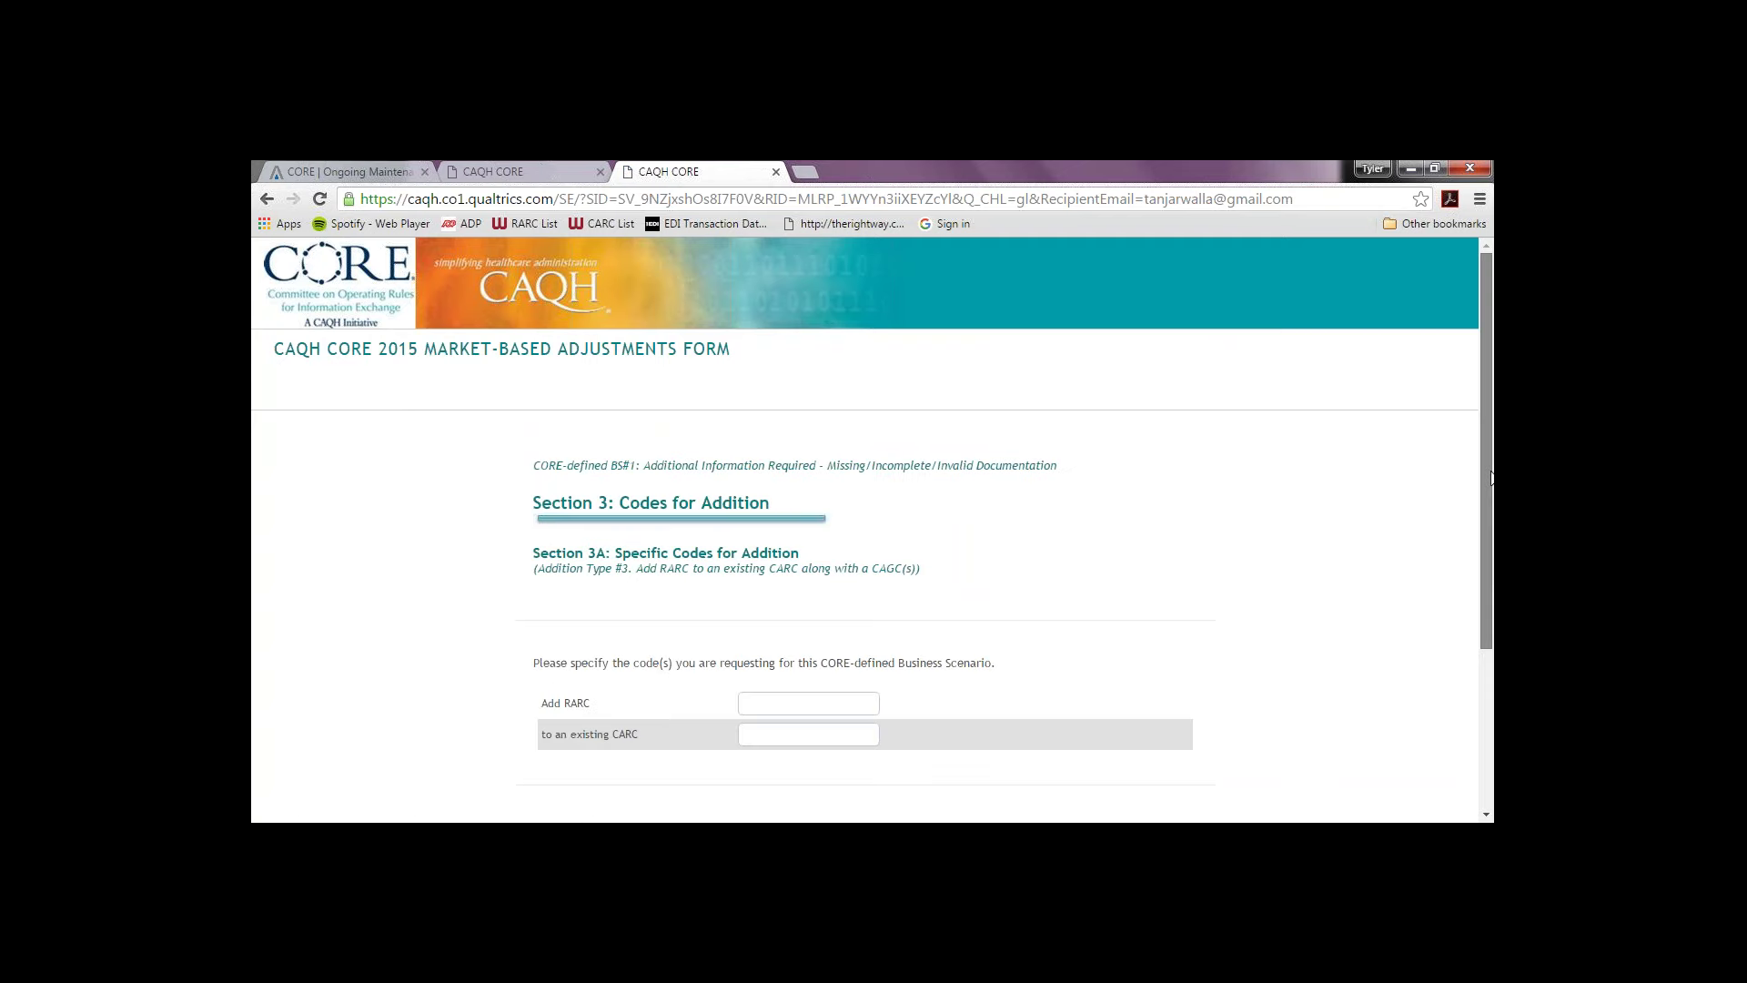
Step: Request adding RARC MA30 to existing CARC 250 with group codes PI and PR
{"action": "left_click_drag", "start_coordinate": [1492, 478], "coordinate": [1469, 598]}
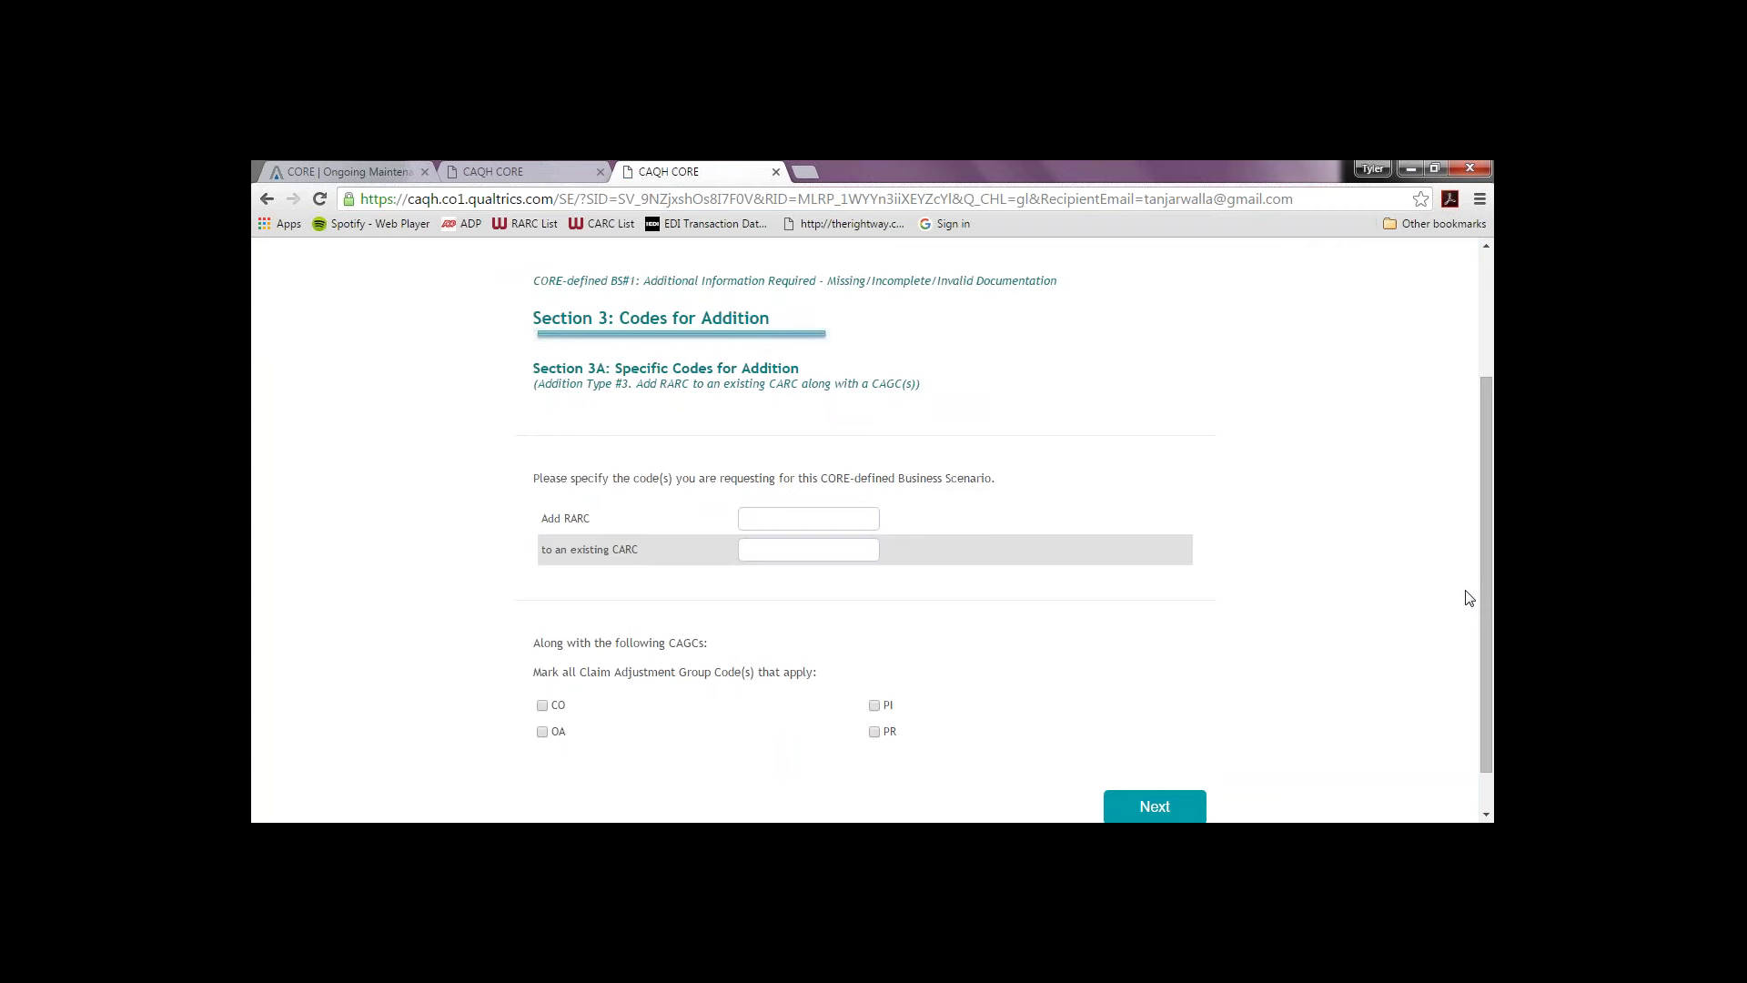
{"action": "left_click", "coordinate": [805, 515]}
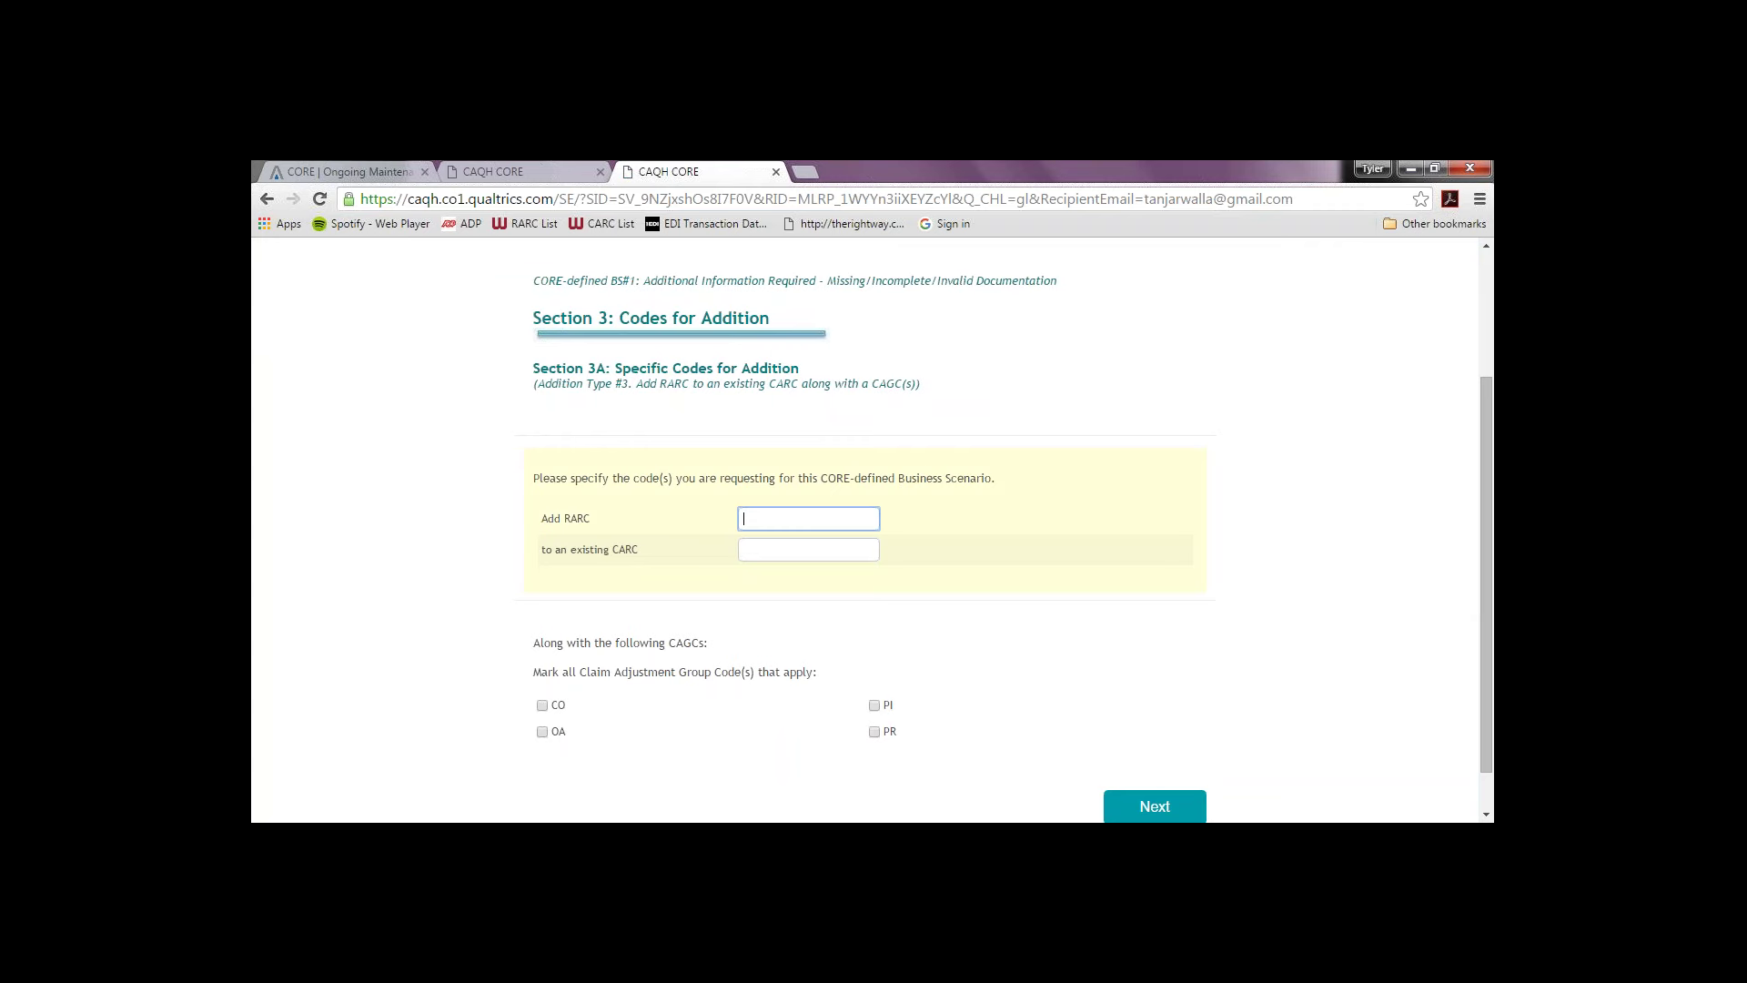
{"action": "type", "text": "MA30"}
{"action": "key", "text": "Tab"}
{"action": "type", "text": "250"}
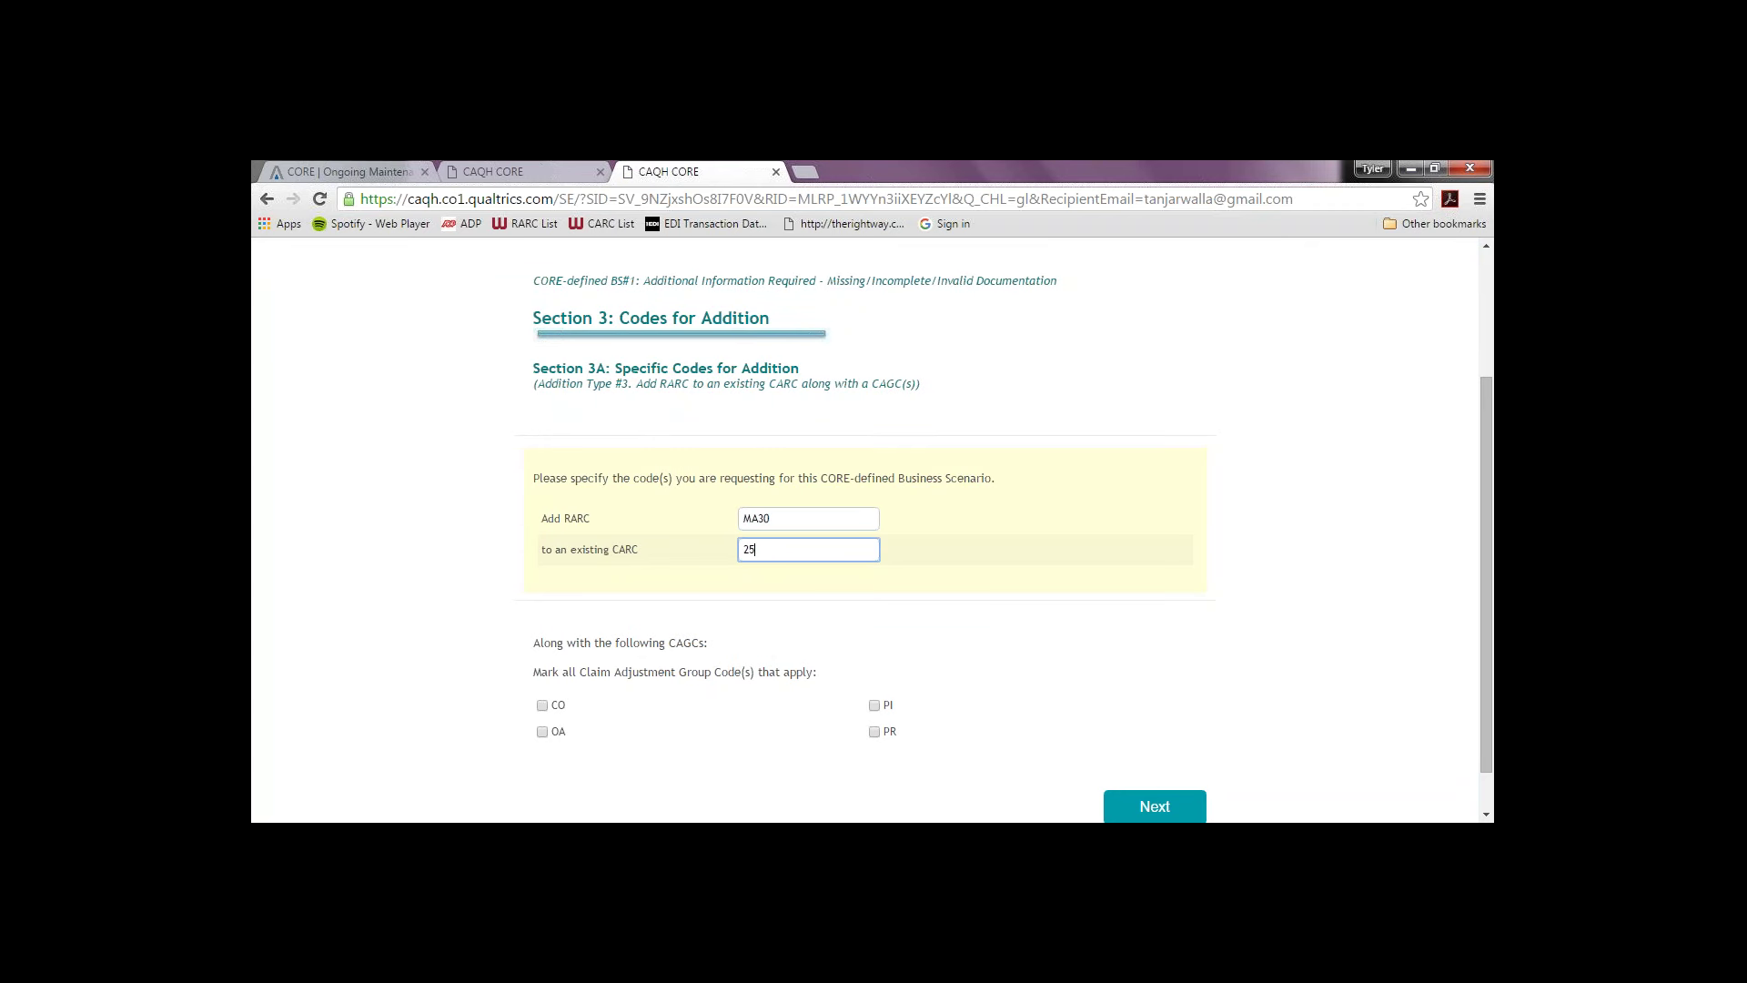
{"action": "left_click", "coordinate": [876, 707]}
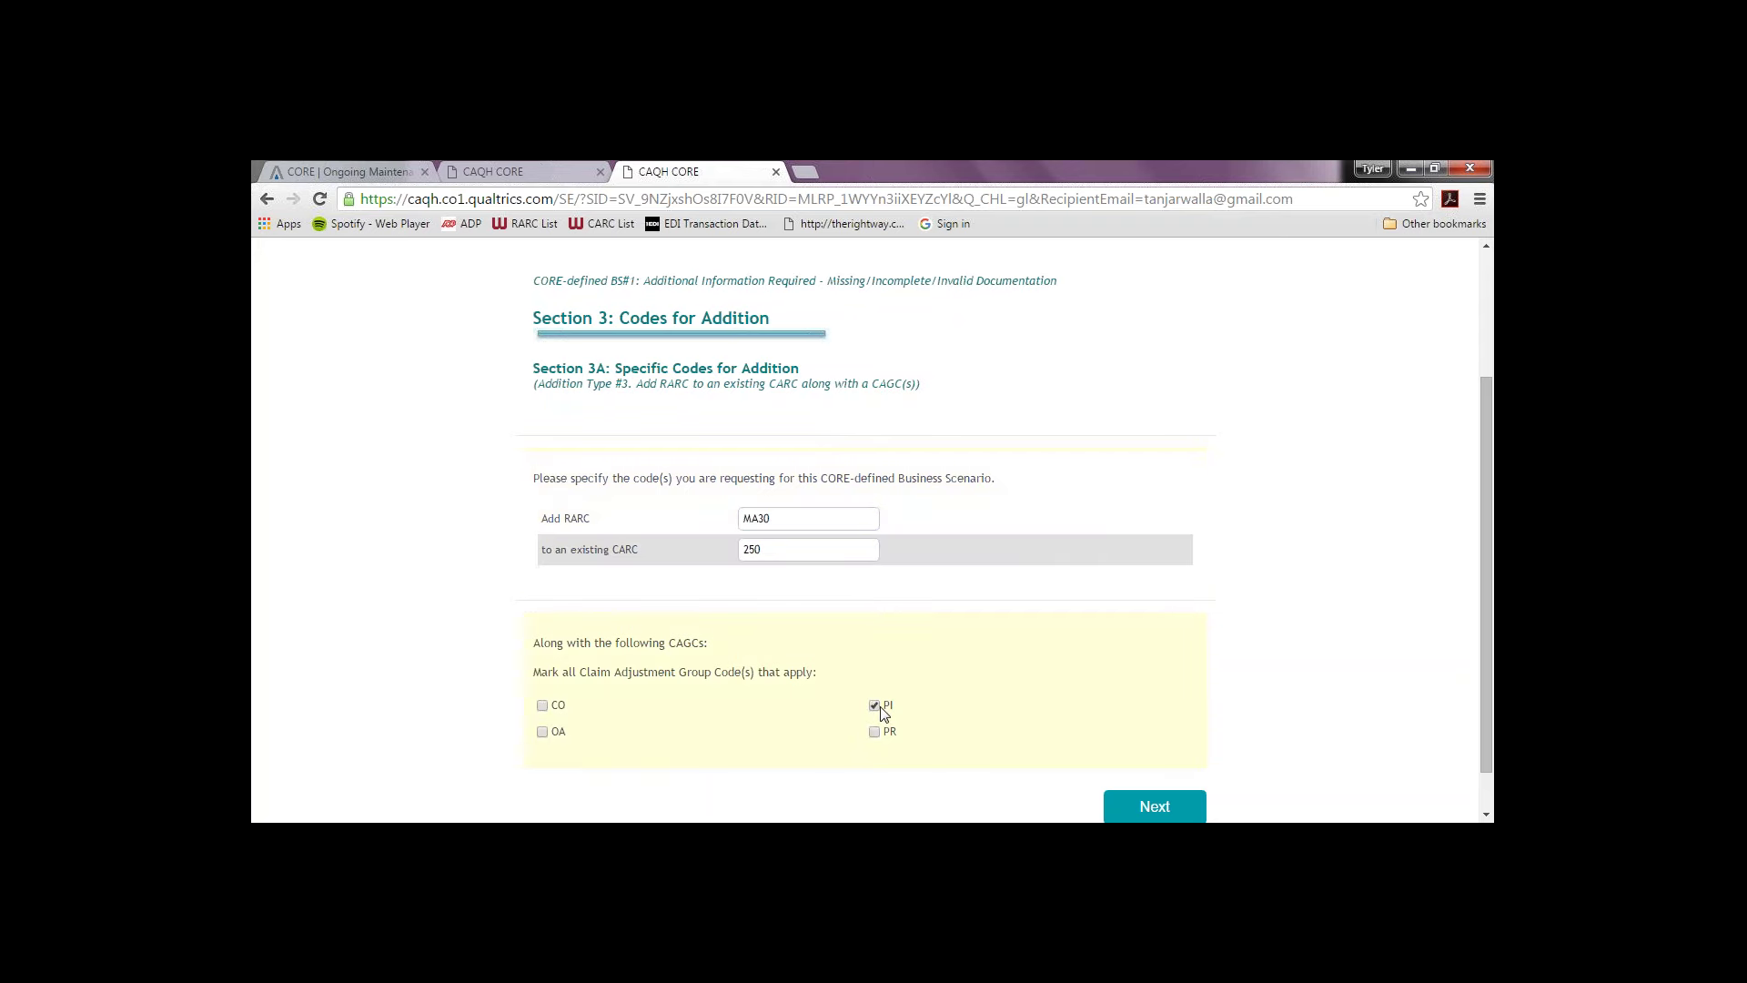
{"action": "left_click", "coordinate": [889, 734]}
Step: Submit the MA30/250 addition and read through the Section 3B evaluation criteria
{"action": "left_click", "coordinate": [1152, 802]}
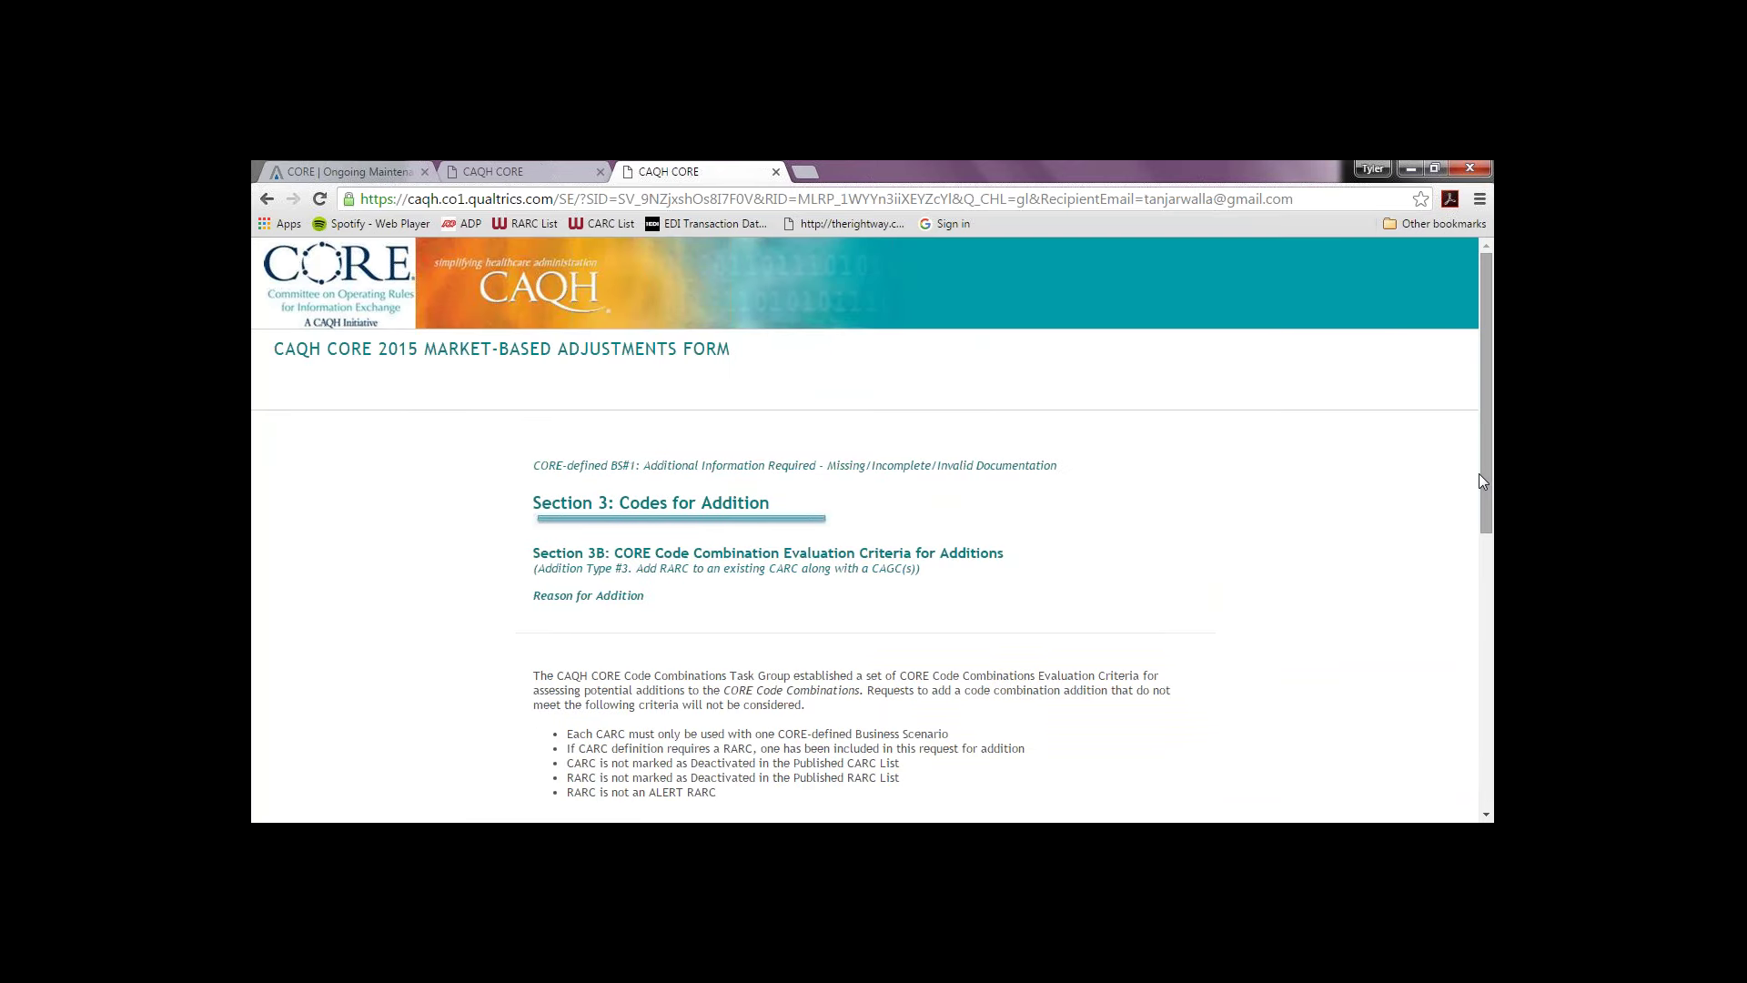
{"action": "left_click_drag", "start_coordinate": [1481, 480], "coordinate": [1461, 608]}
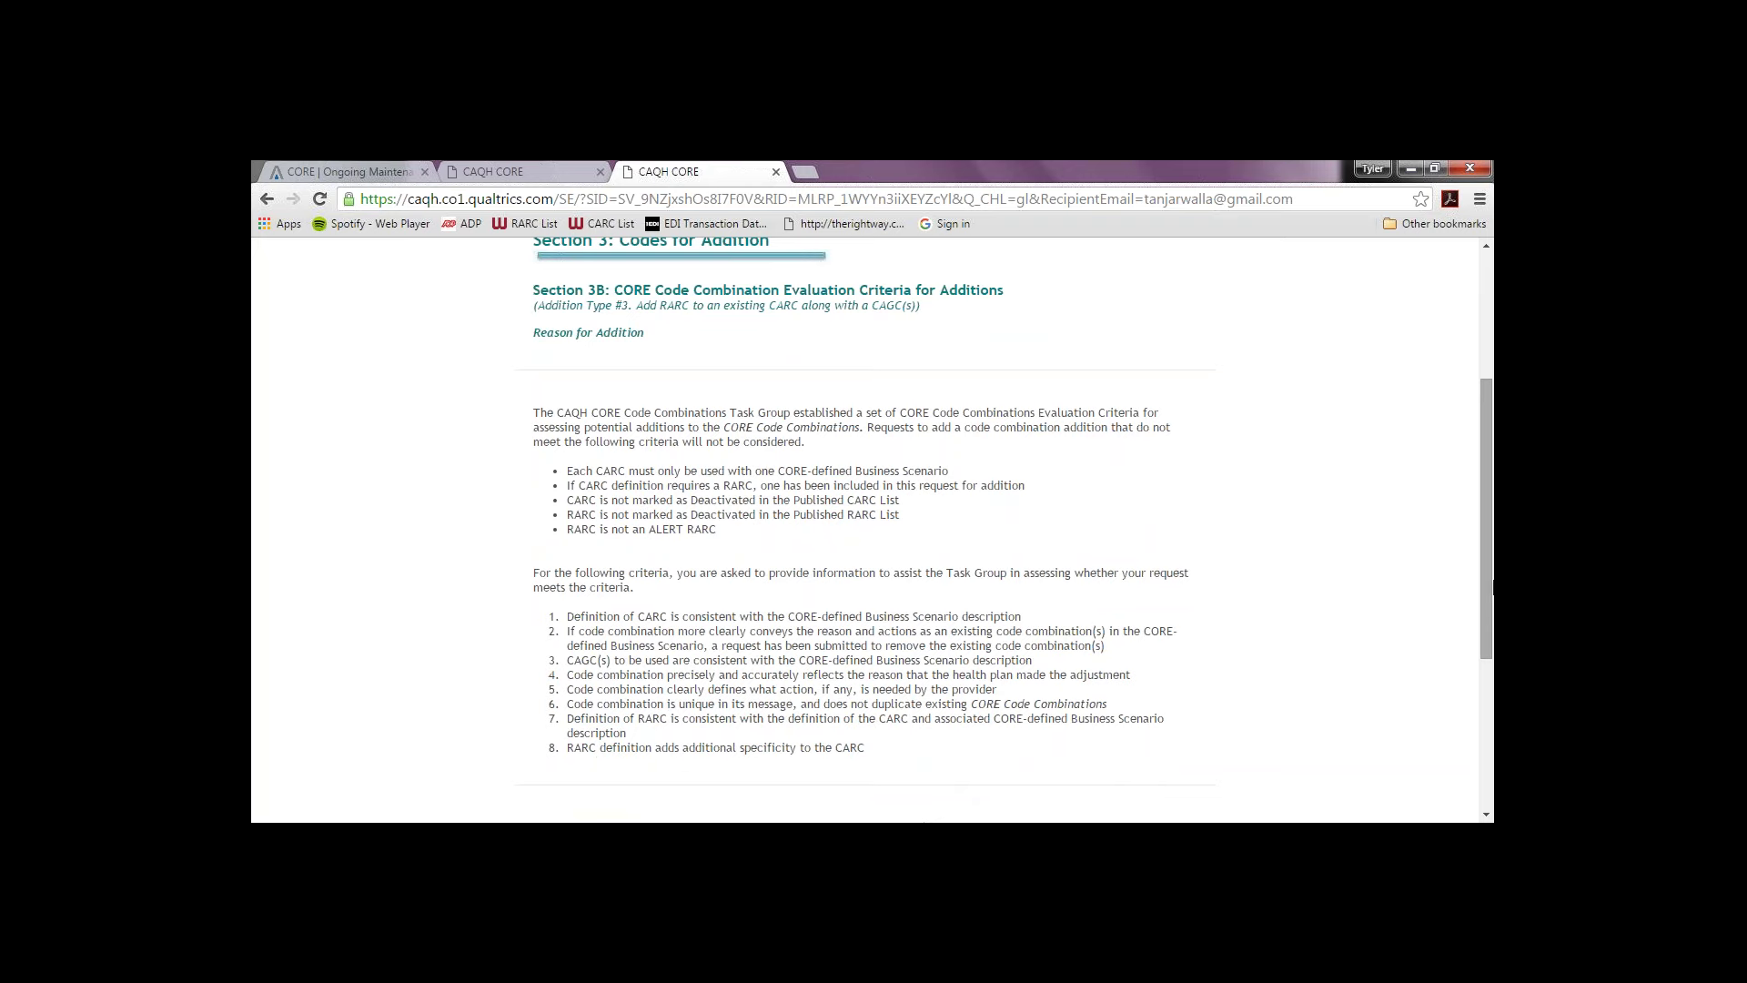
{"action": "left_click_drag", "start_coordinate": [1491, 585], "coordinate": [1485, 621]}
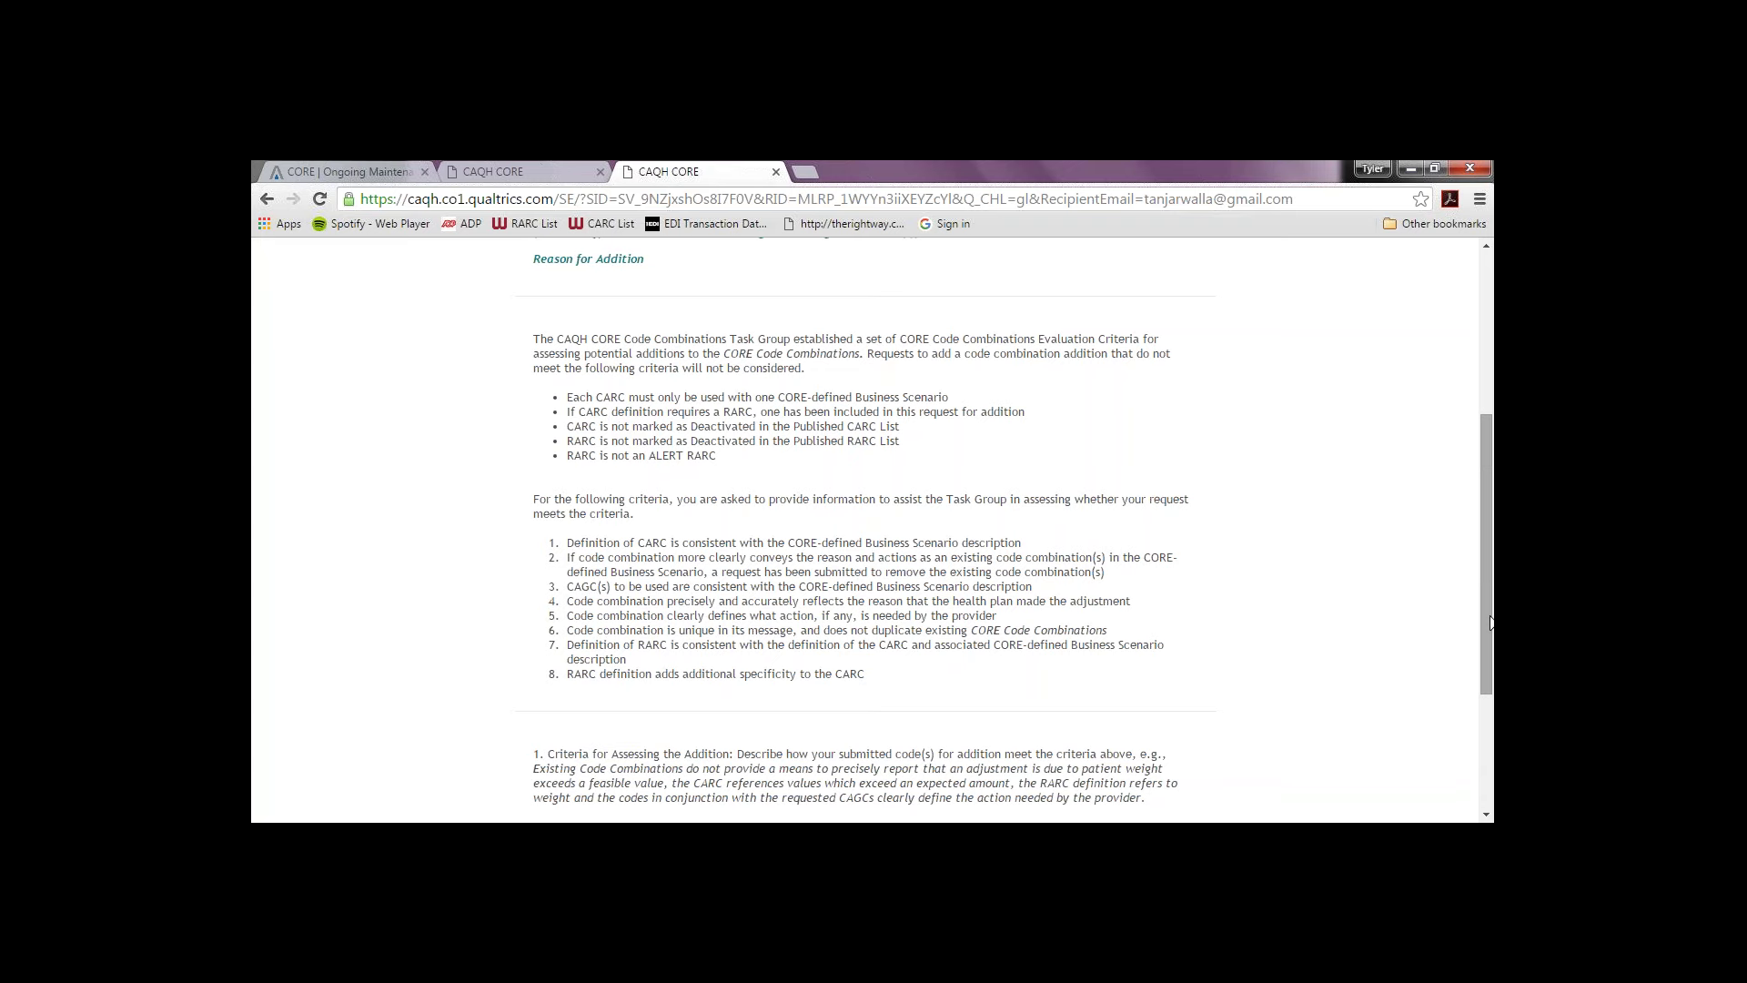
{"action": "left_click_drag", "start_coordinate": [1490, 634], "coordinate": [1491, 684]}
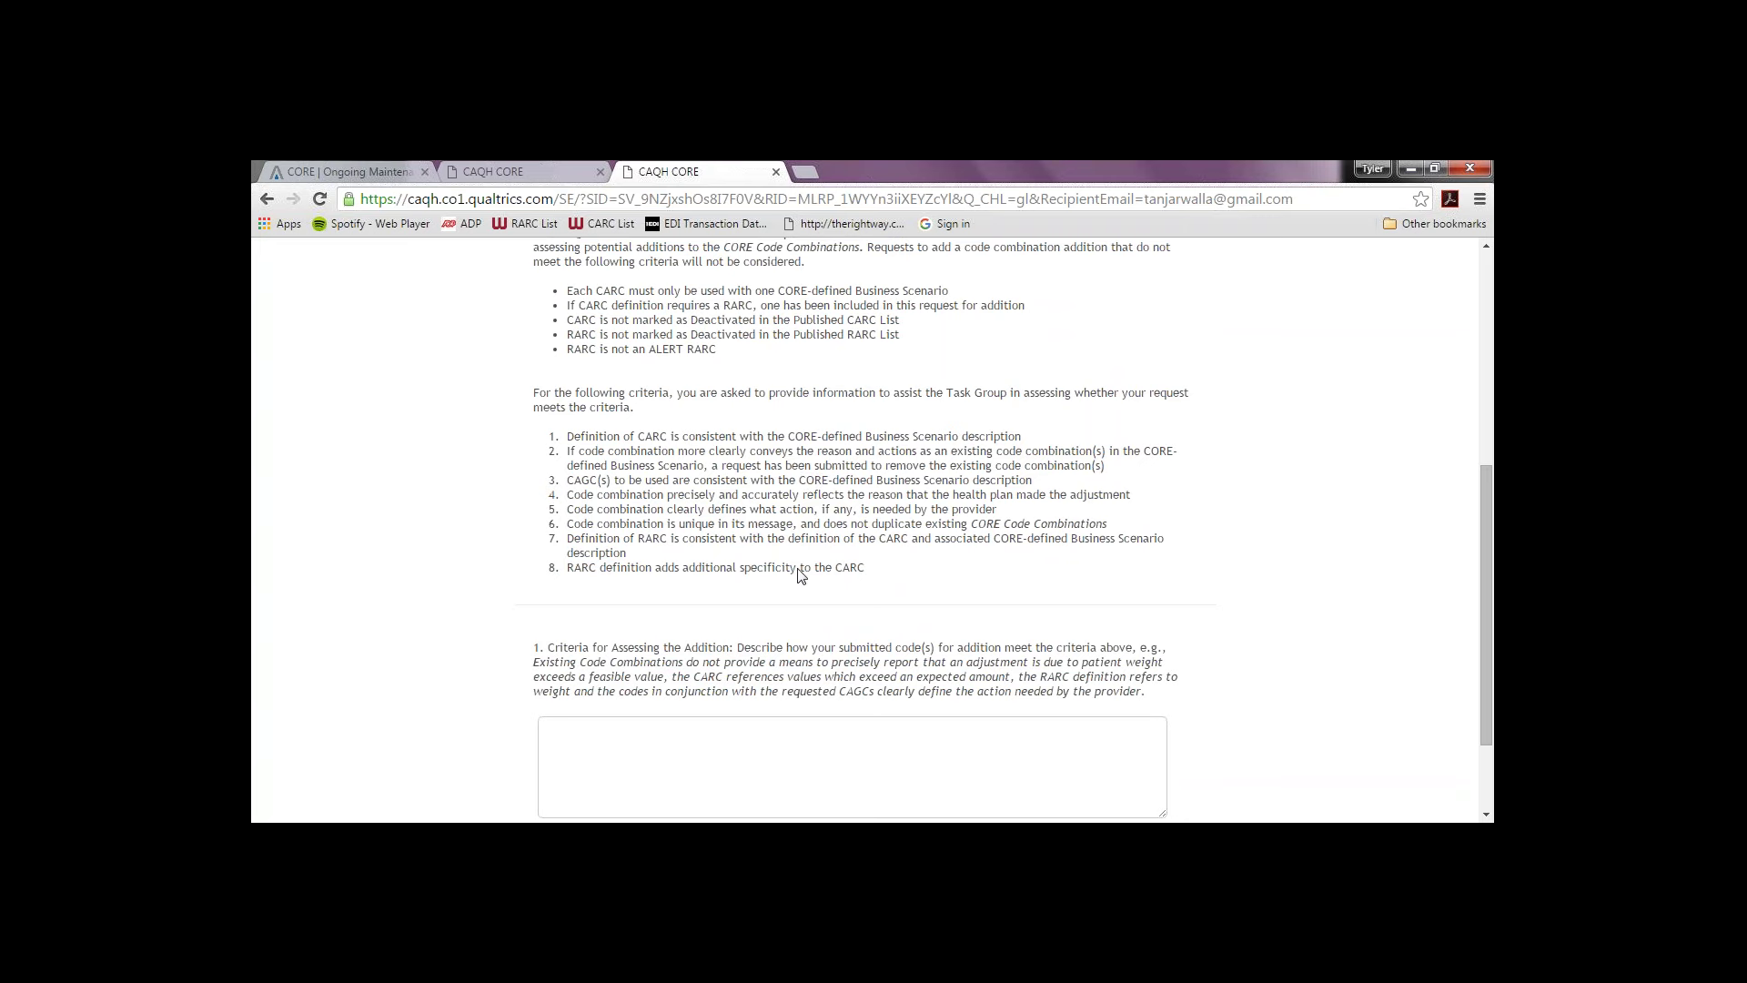
{"action": "left_click_drag", "start_coordinate": [1490, 515], "coordinate": [1483, 548]}
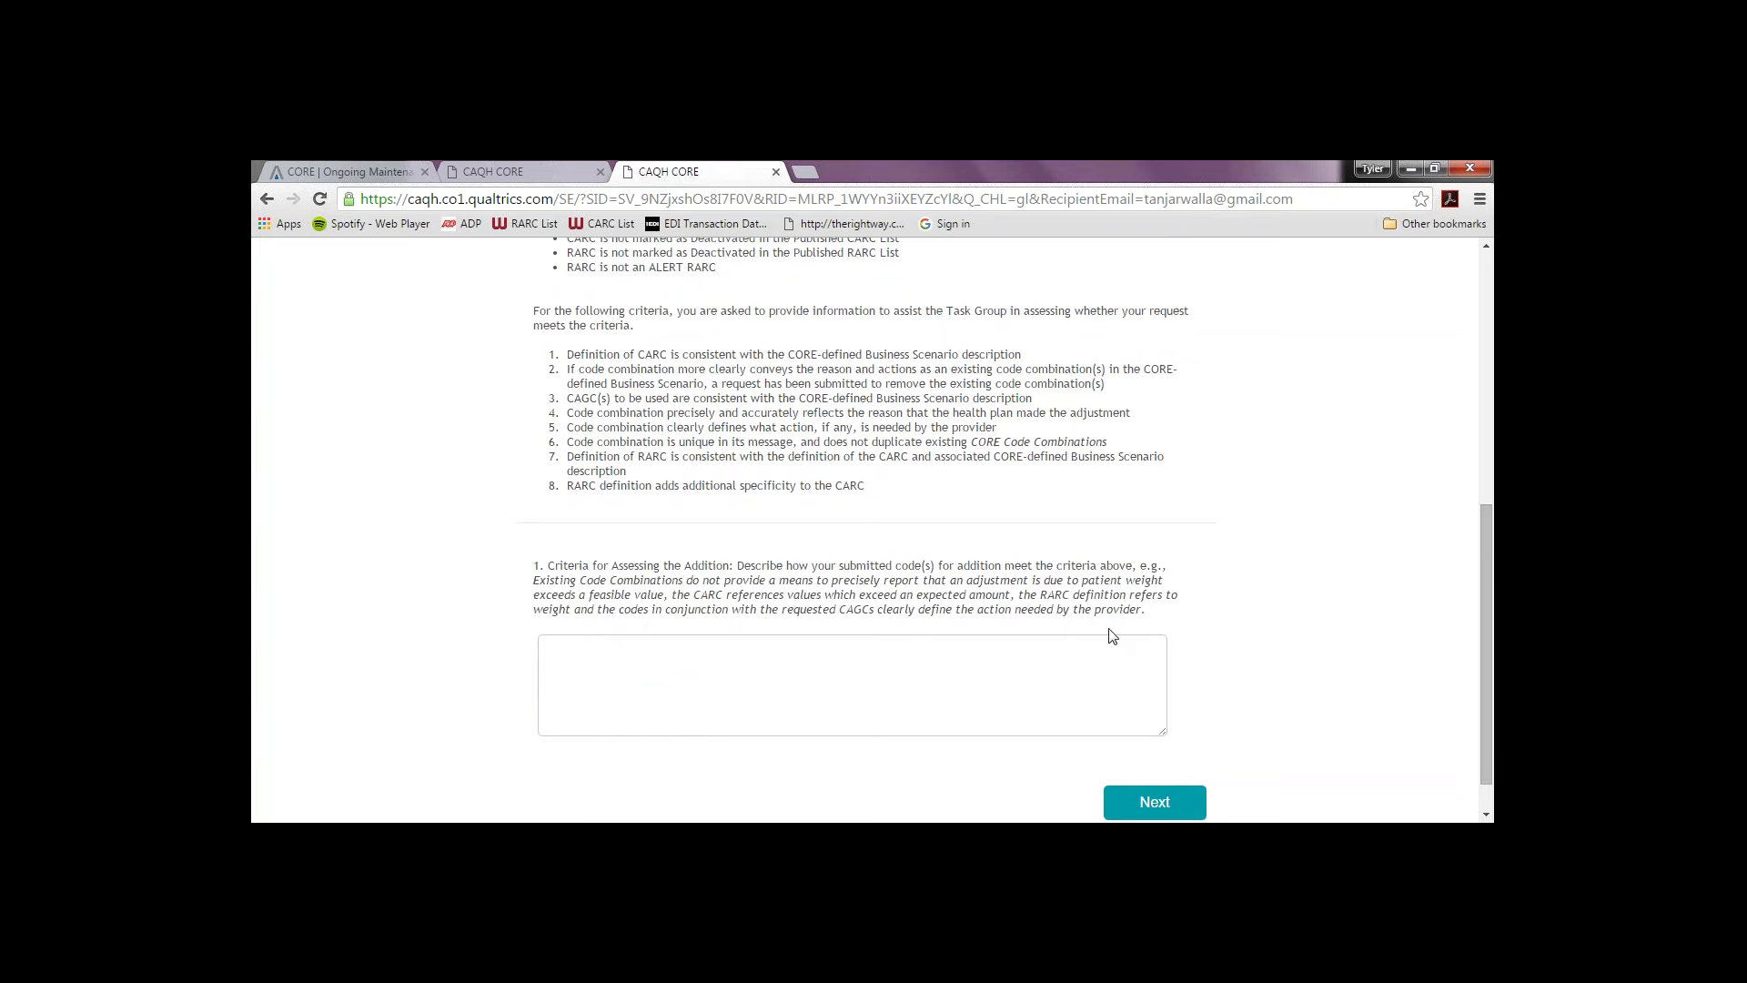
Step: Answer Criteria for Assessing the Addition with 'XX' and advance to Section 3C
{"action": "left_click", "coordinate": [1053, 685]}
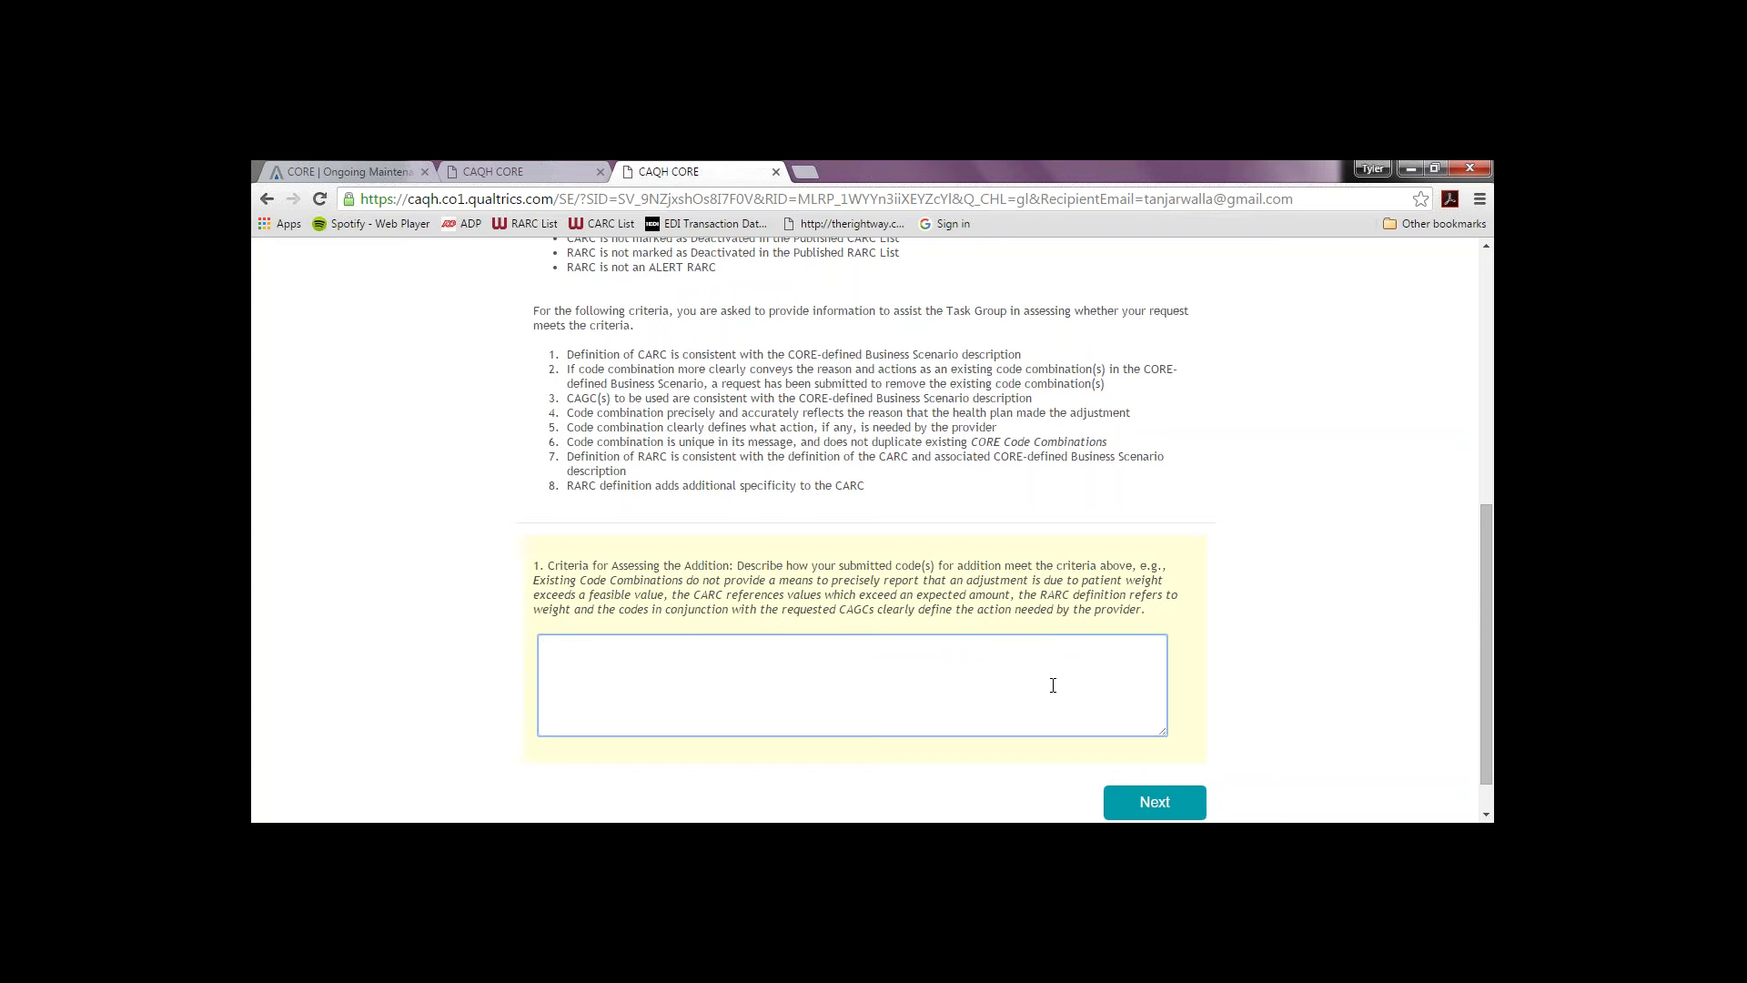
{"action": "type", "text": "XX"}
{"action": "left_click", "coordinate": [1185, 801]}
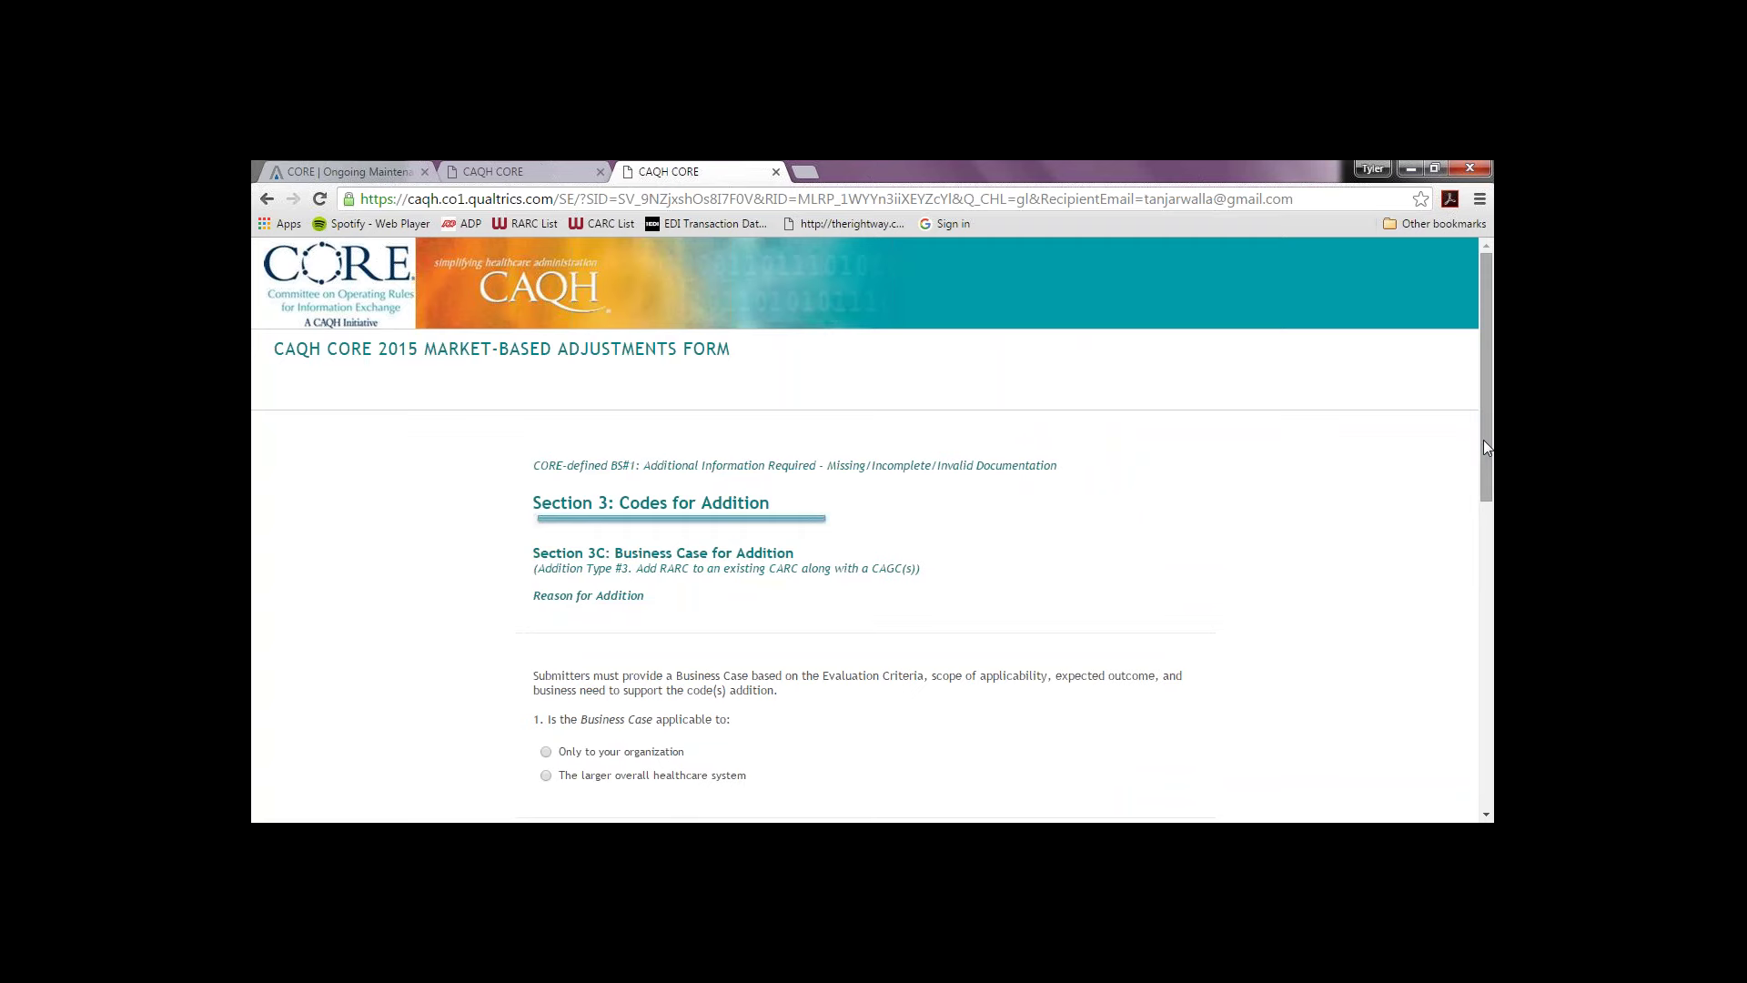
Step: Apply the business case to the larger overall healthcare system and check the first two outcomes
{"action": "left_click_drag", "start_coordinate": [1483, 446], "coordinate": [1475, 547]}
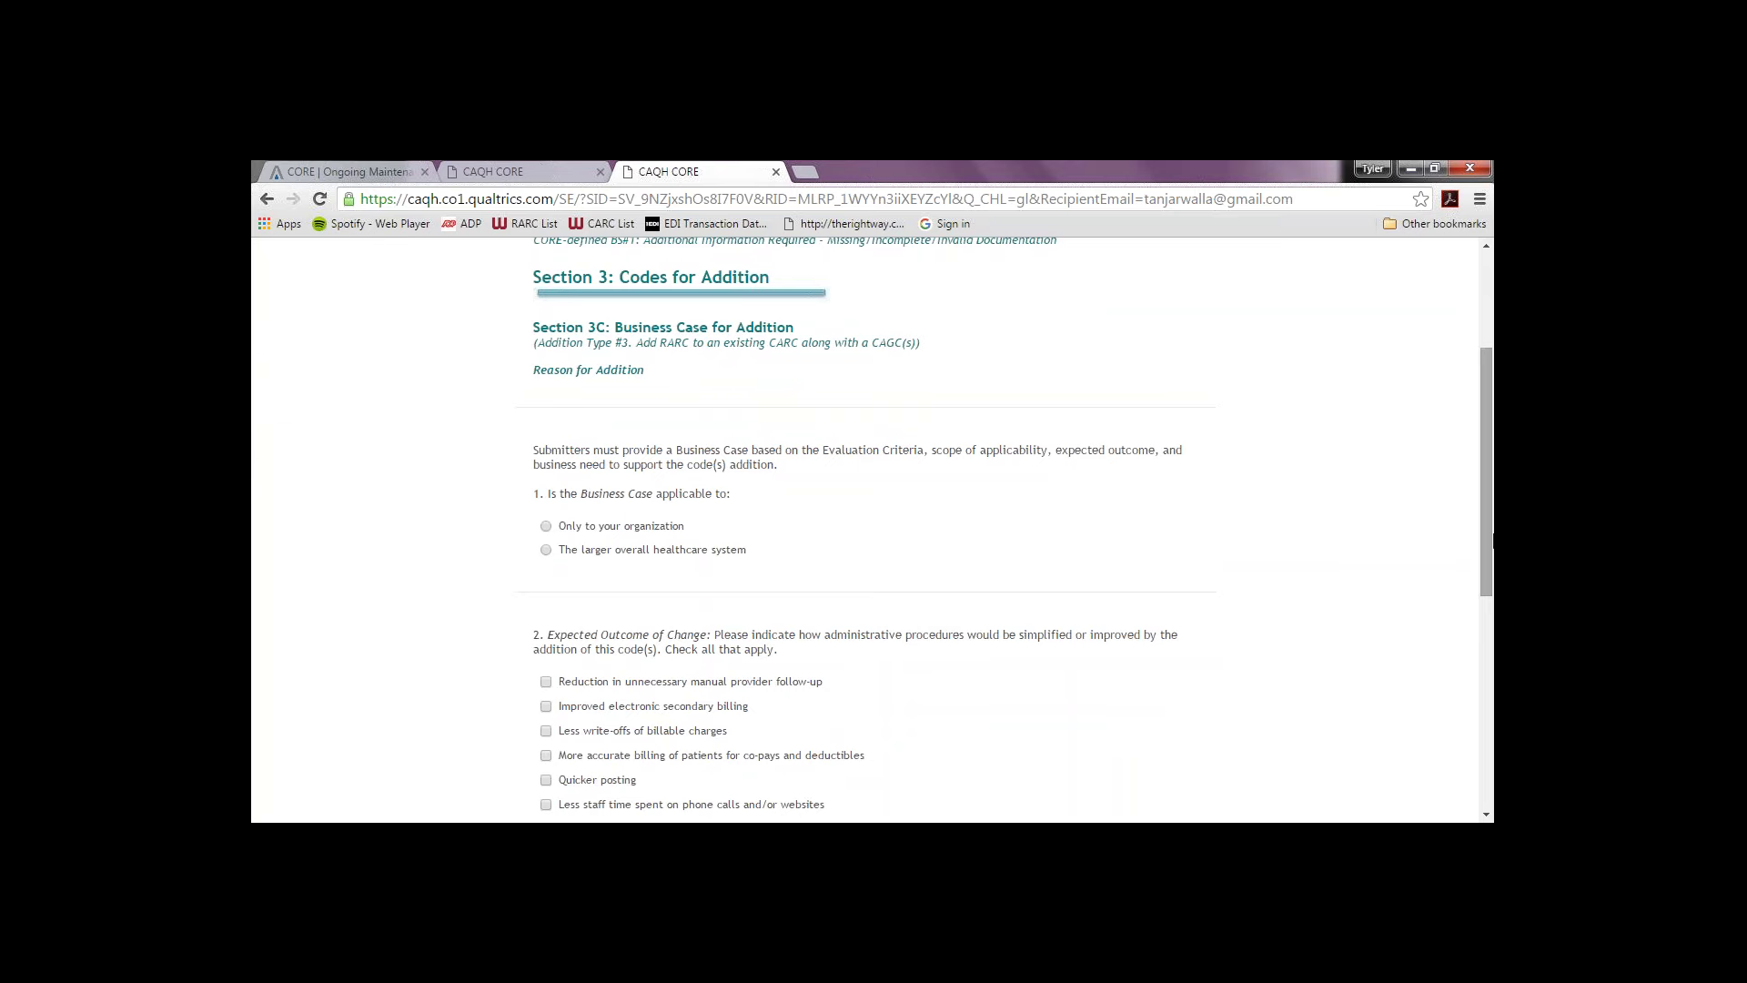
{"action": "left_click_drag", "start_coordinate": [1492, 540], "coordinate": [1484, 615]}
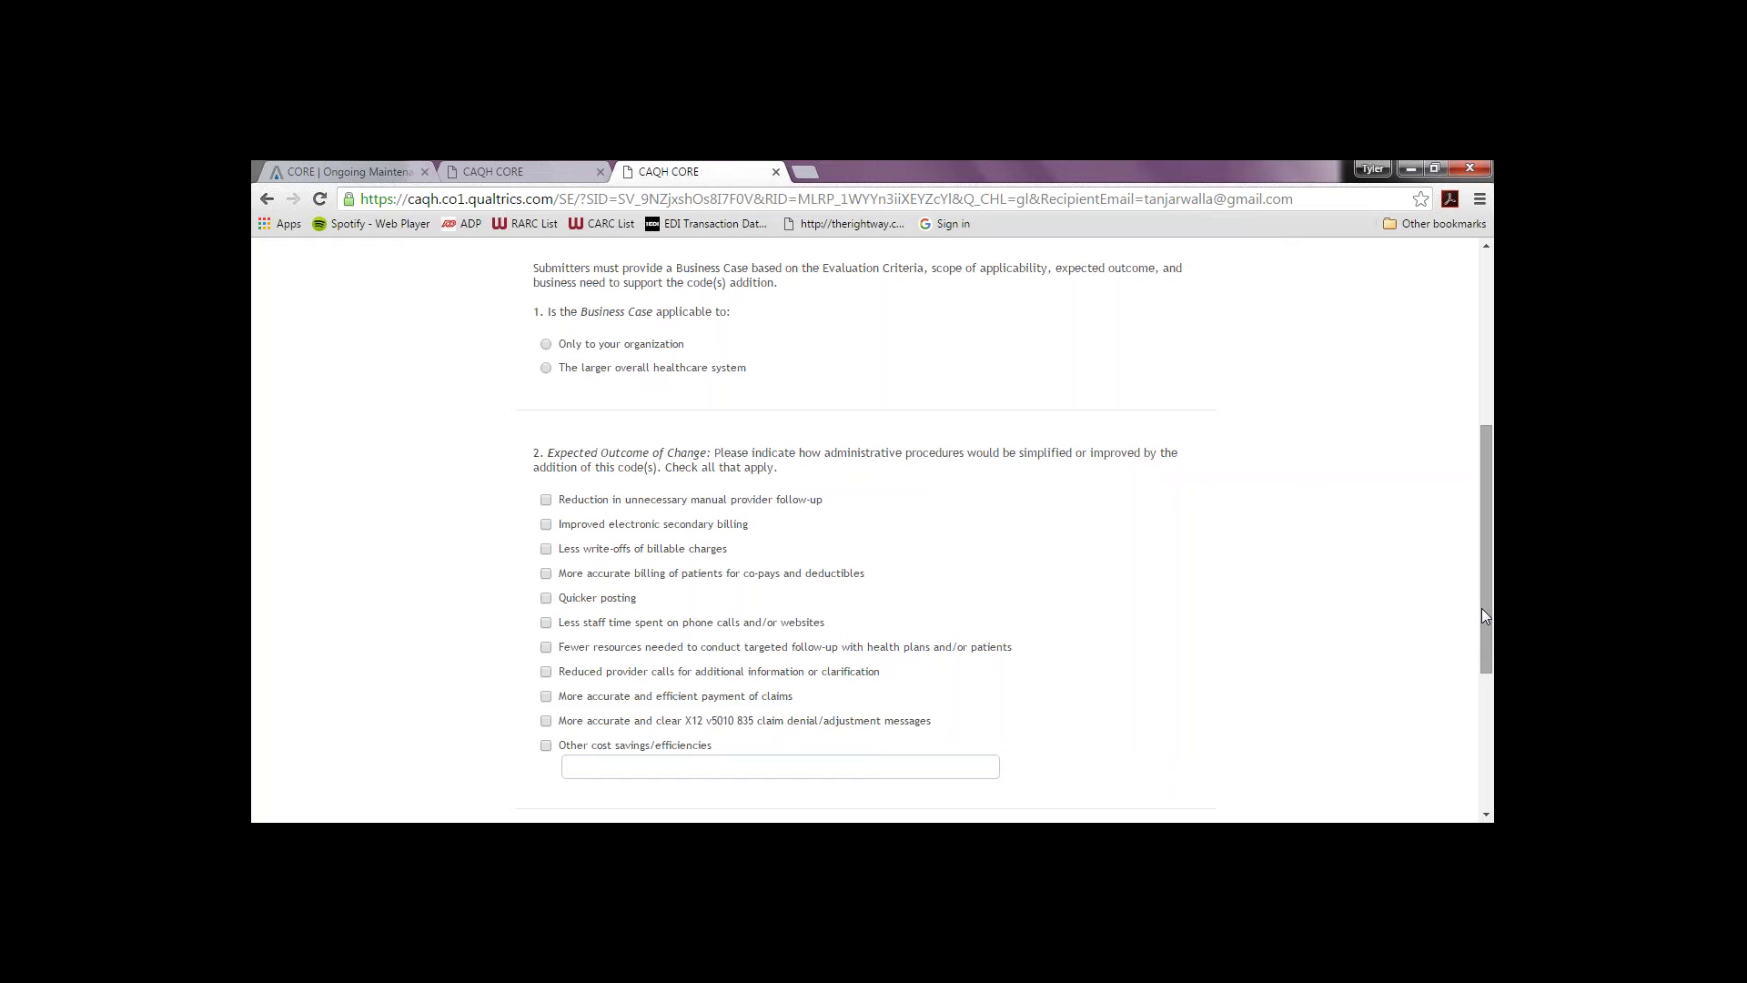
{"action": "left_click_drag", "start_coordinate": [1483, 616], "coordinate": [1469, 720]}
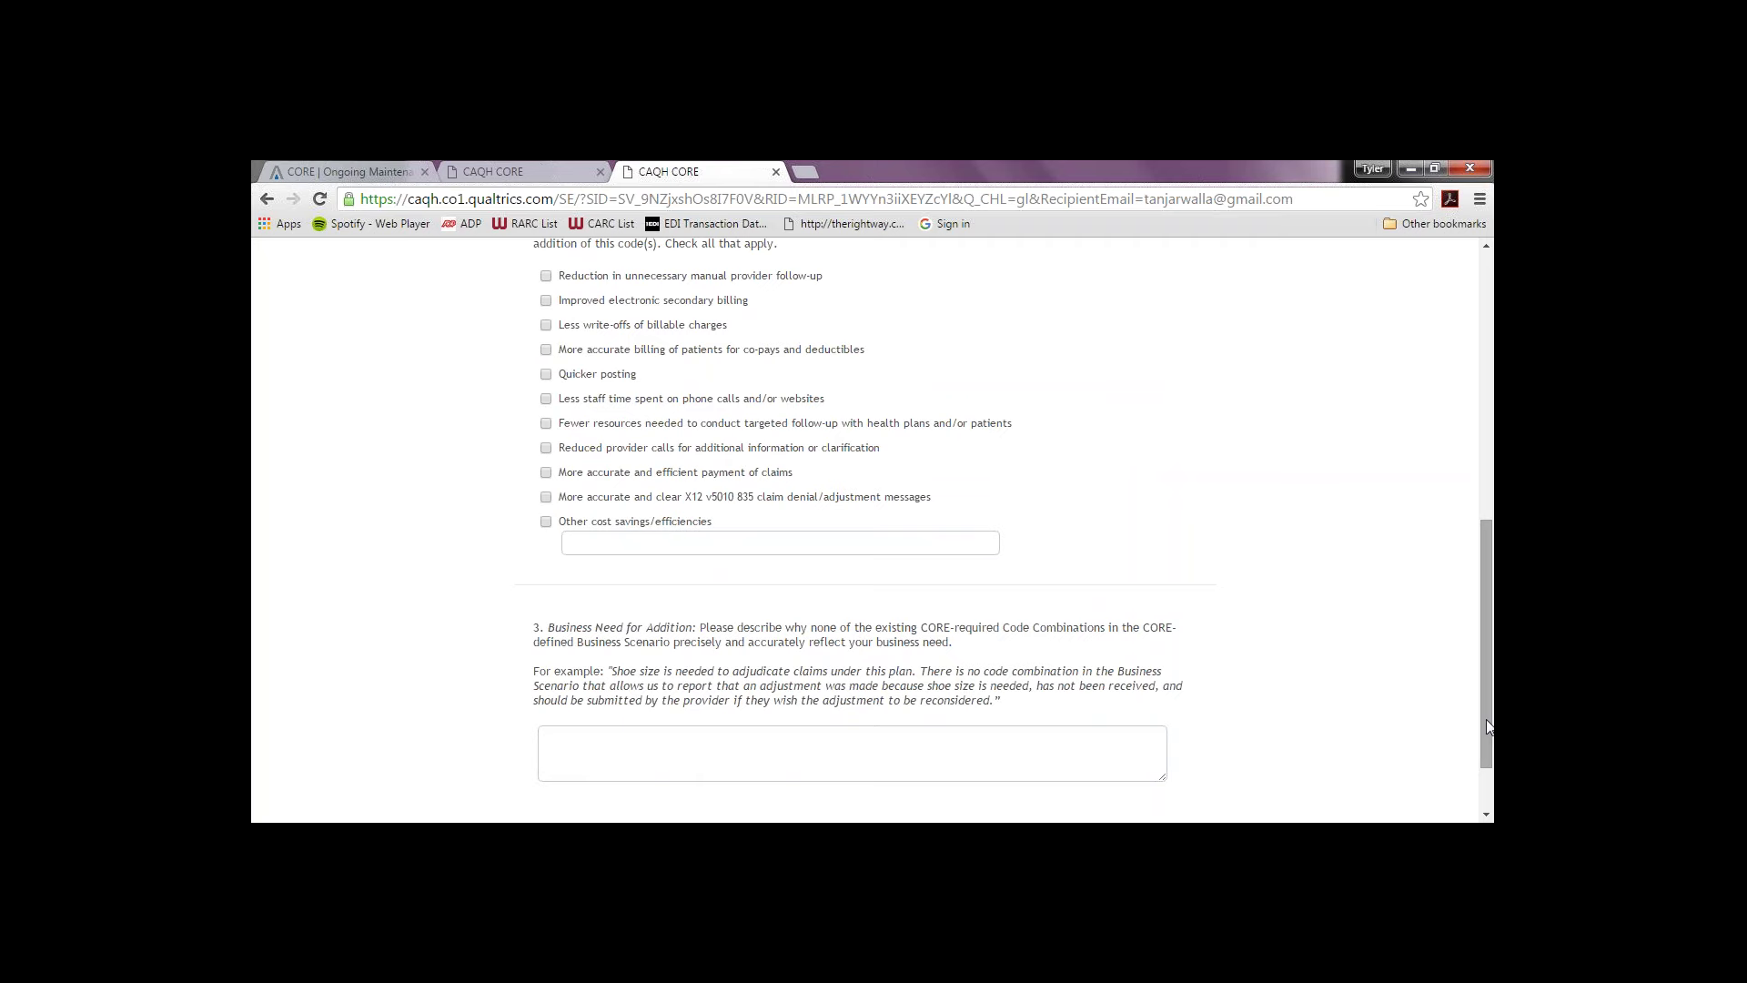
{"action": "left_click_drag", "start_coordinate": [1488, 725], "coordinate": [1482, 613]}
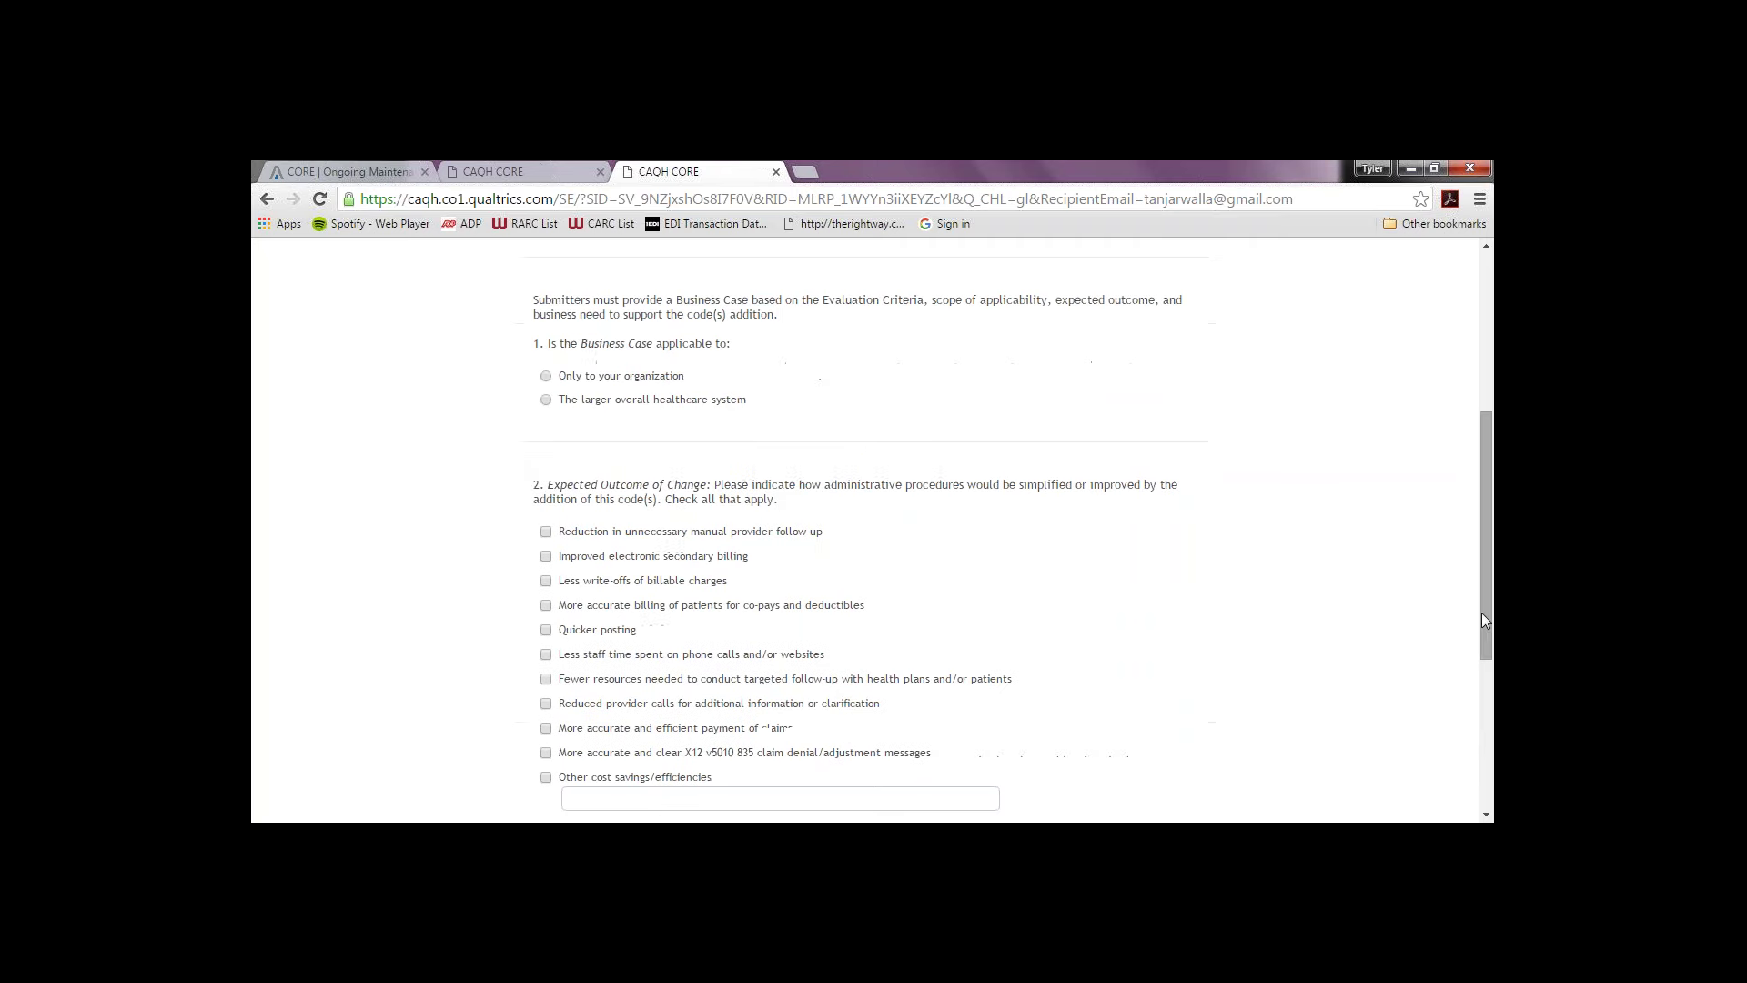
{"action": "left_click", "coordinate": [546, 400]}
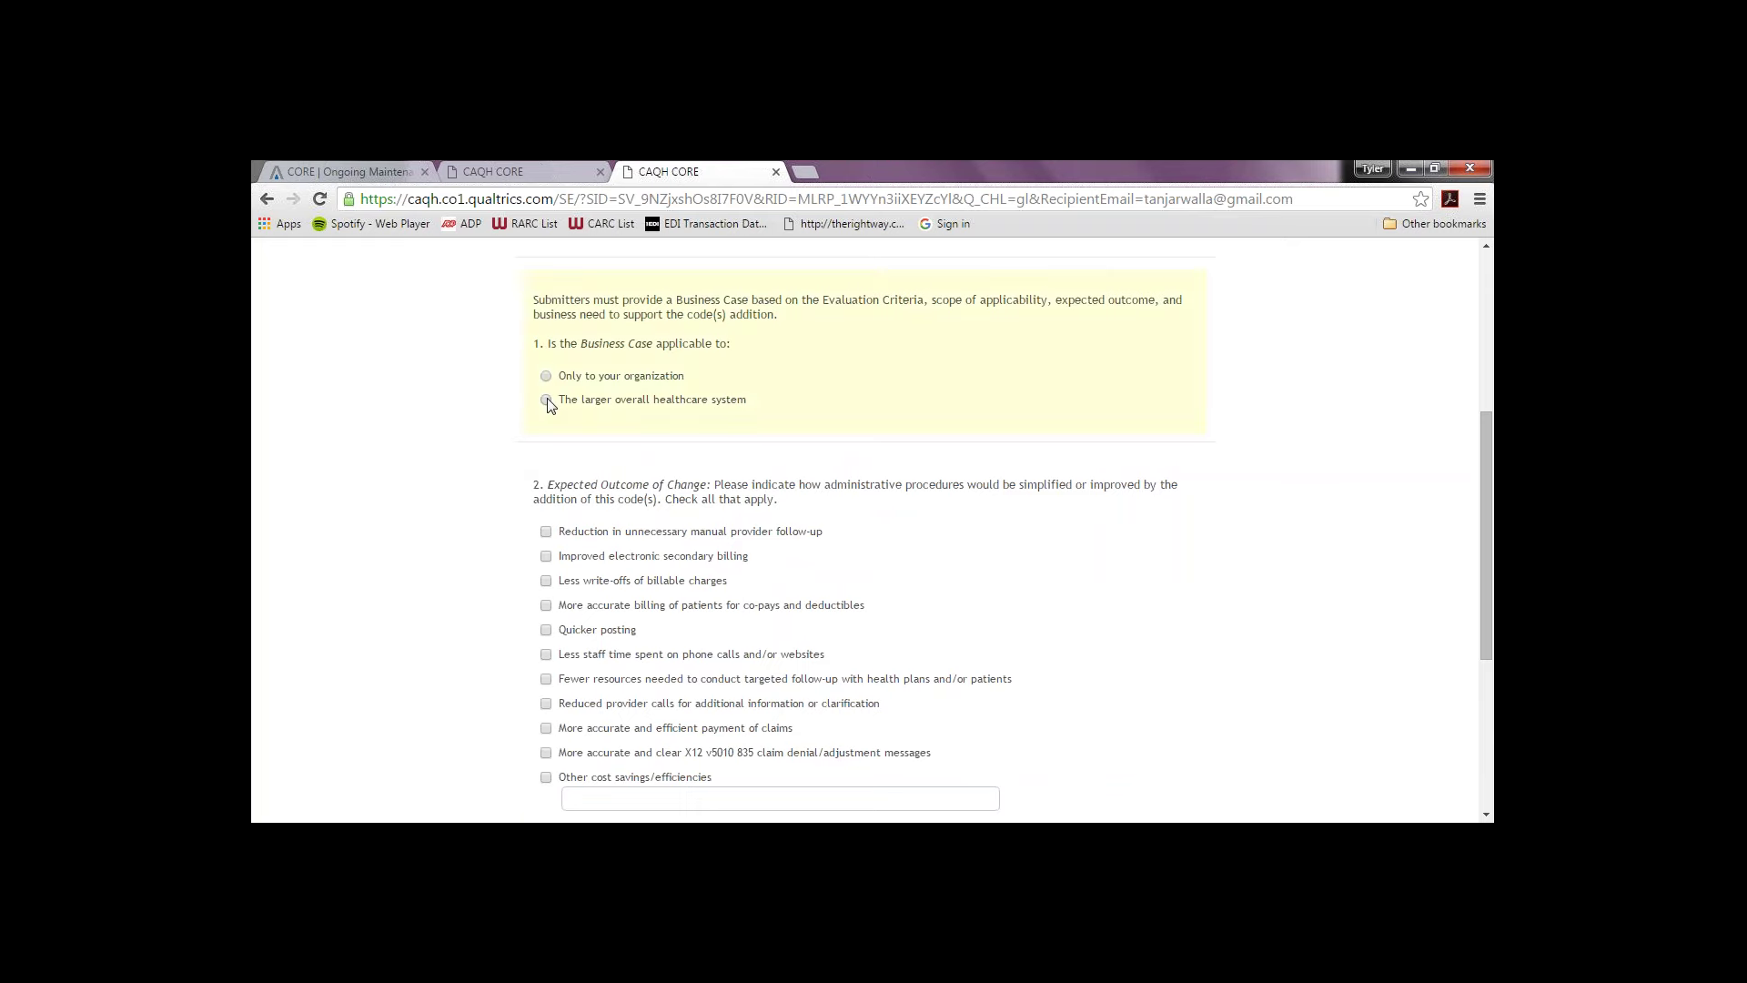
{"action": "left_click", "coordinate": [546, 556]}
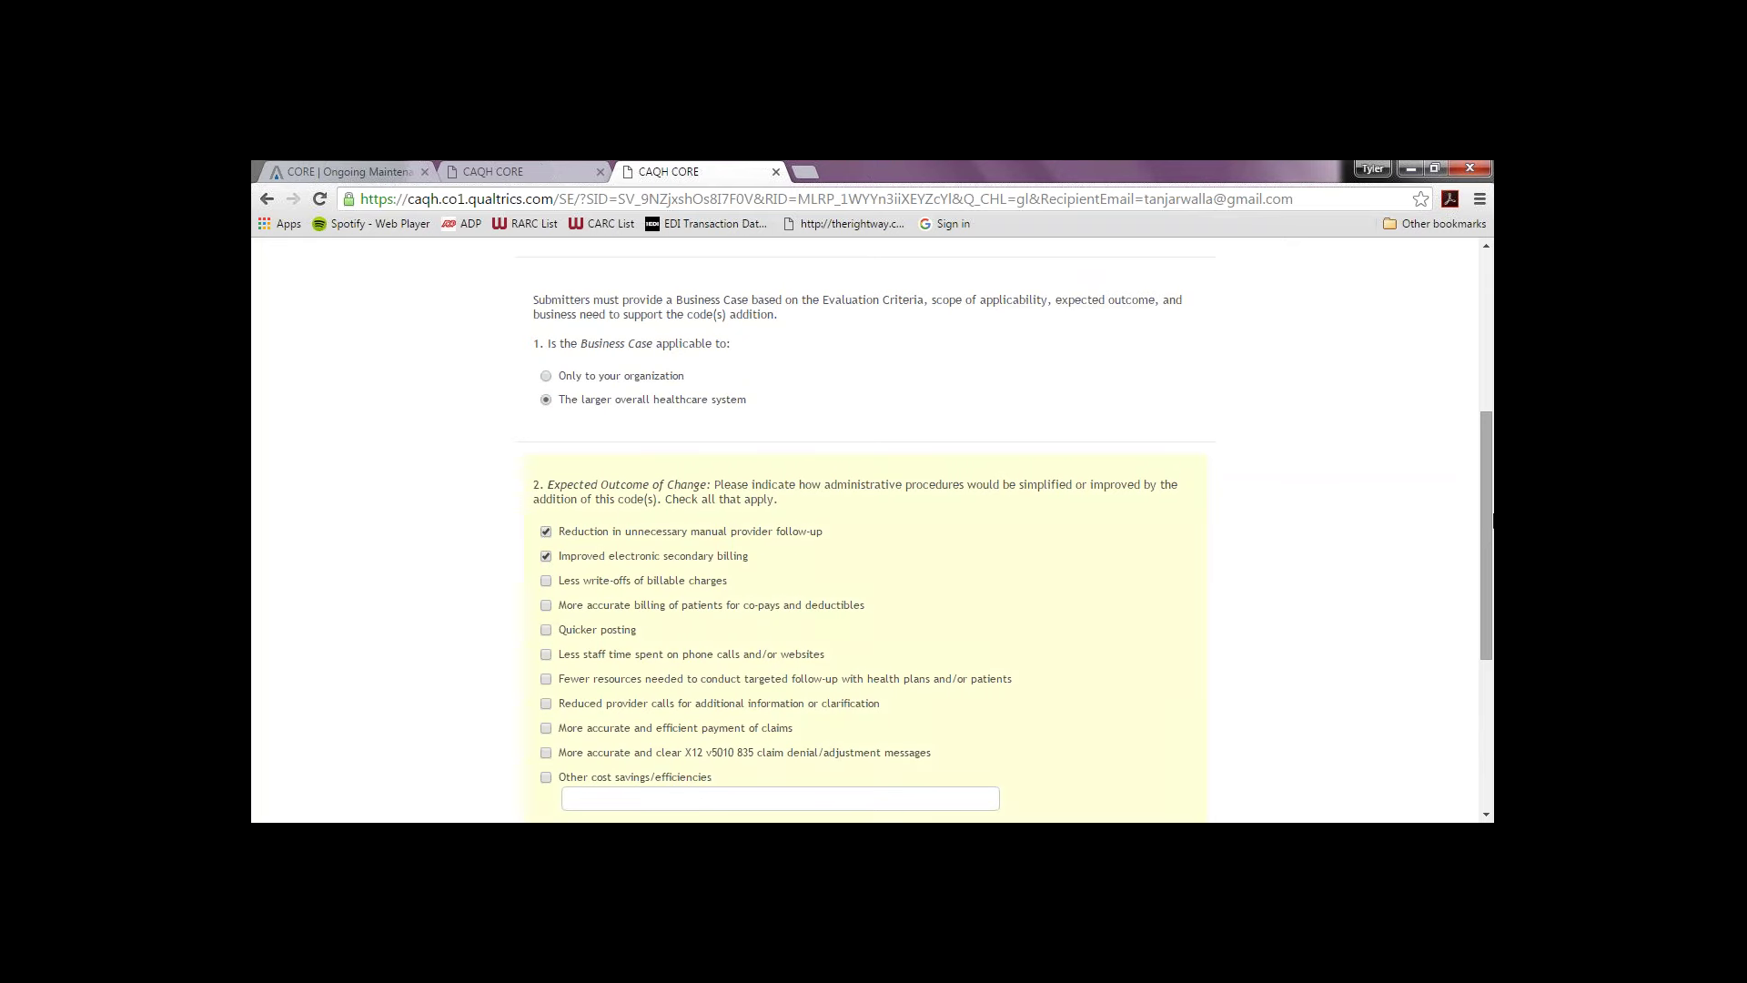
Step: Answer the business need question with XX and submit the page
{"action": "left_click_drag", "start_coordinate": [1484, 588], "coordinate": [1483, 736]}
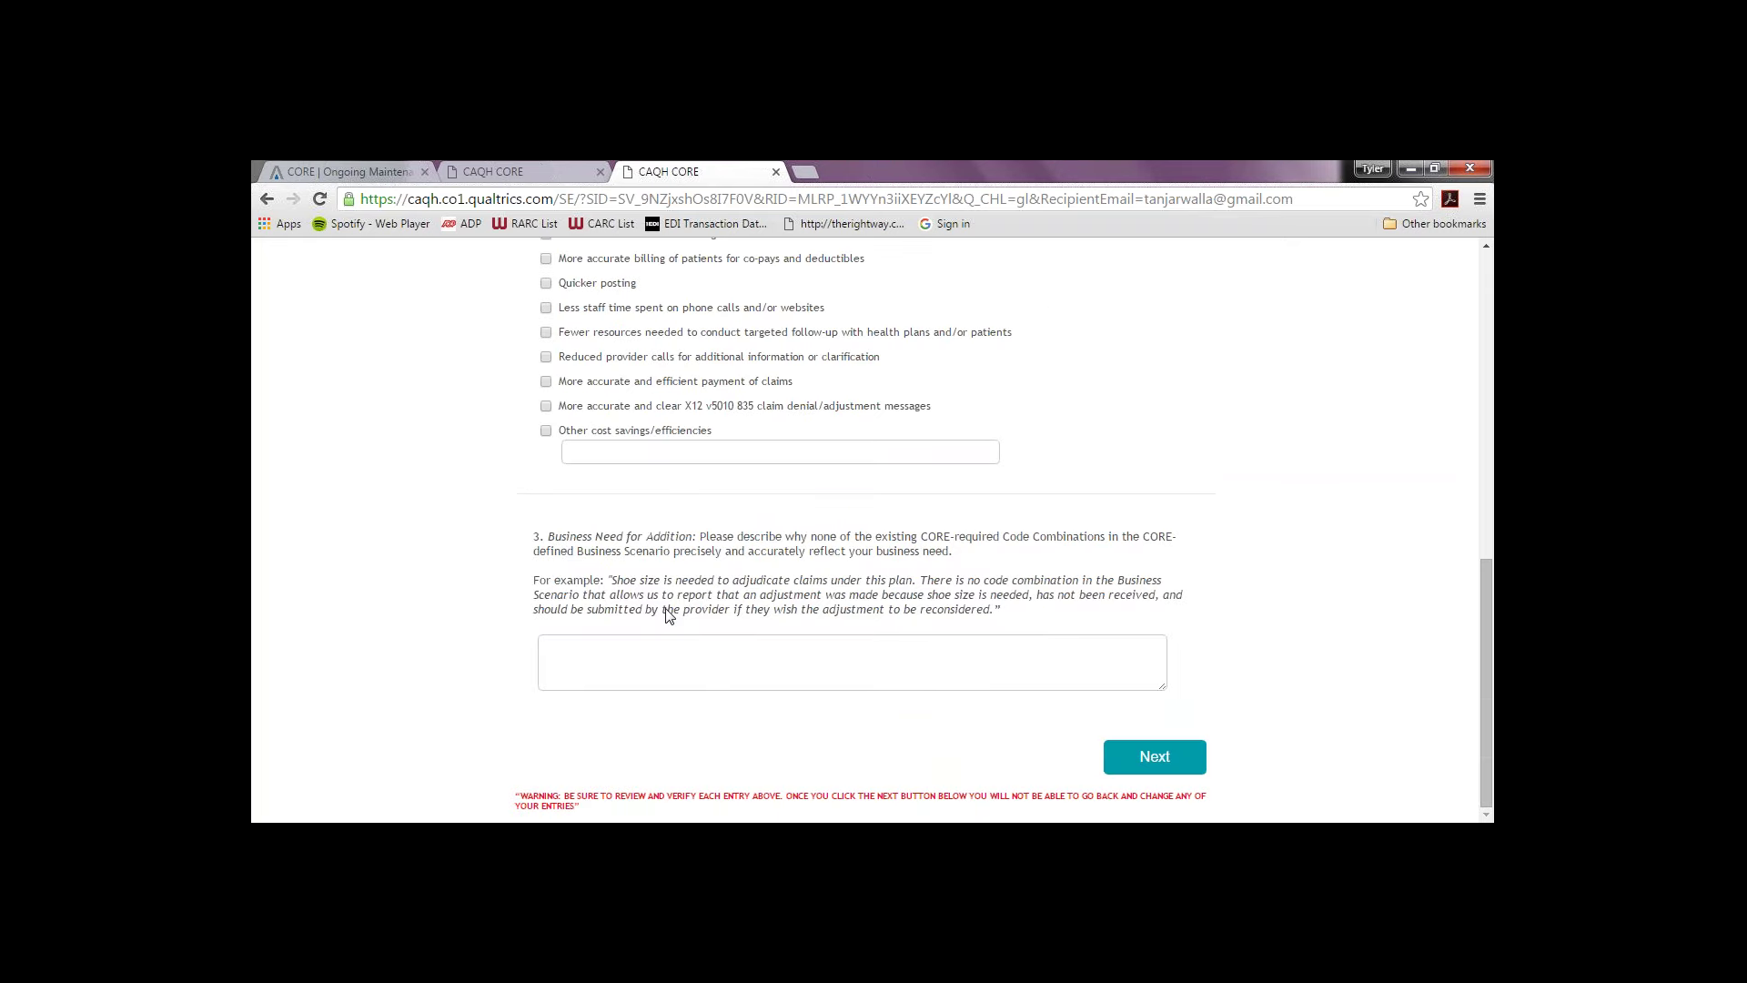
{"action": "left_click", "coordinate": [673, 655]}
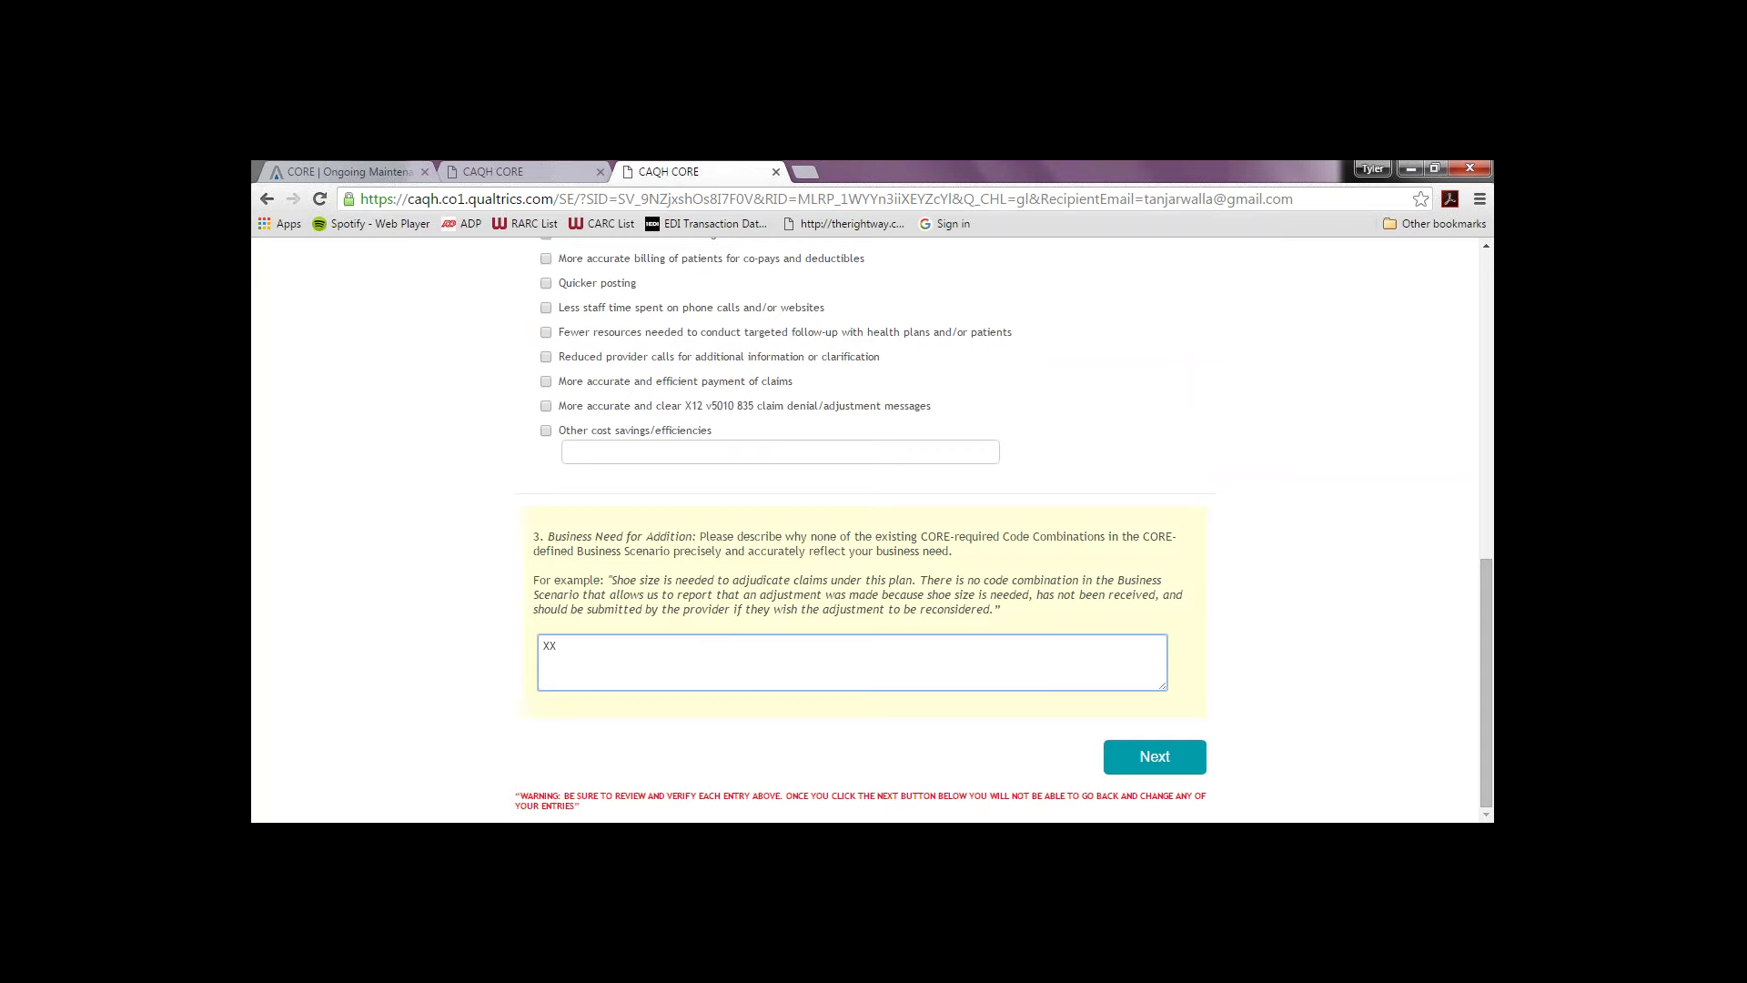
{"action": "type", "text": "XX"}
{"action": "left_click", "coordinate": [1155, 759]}
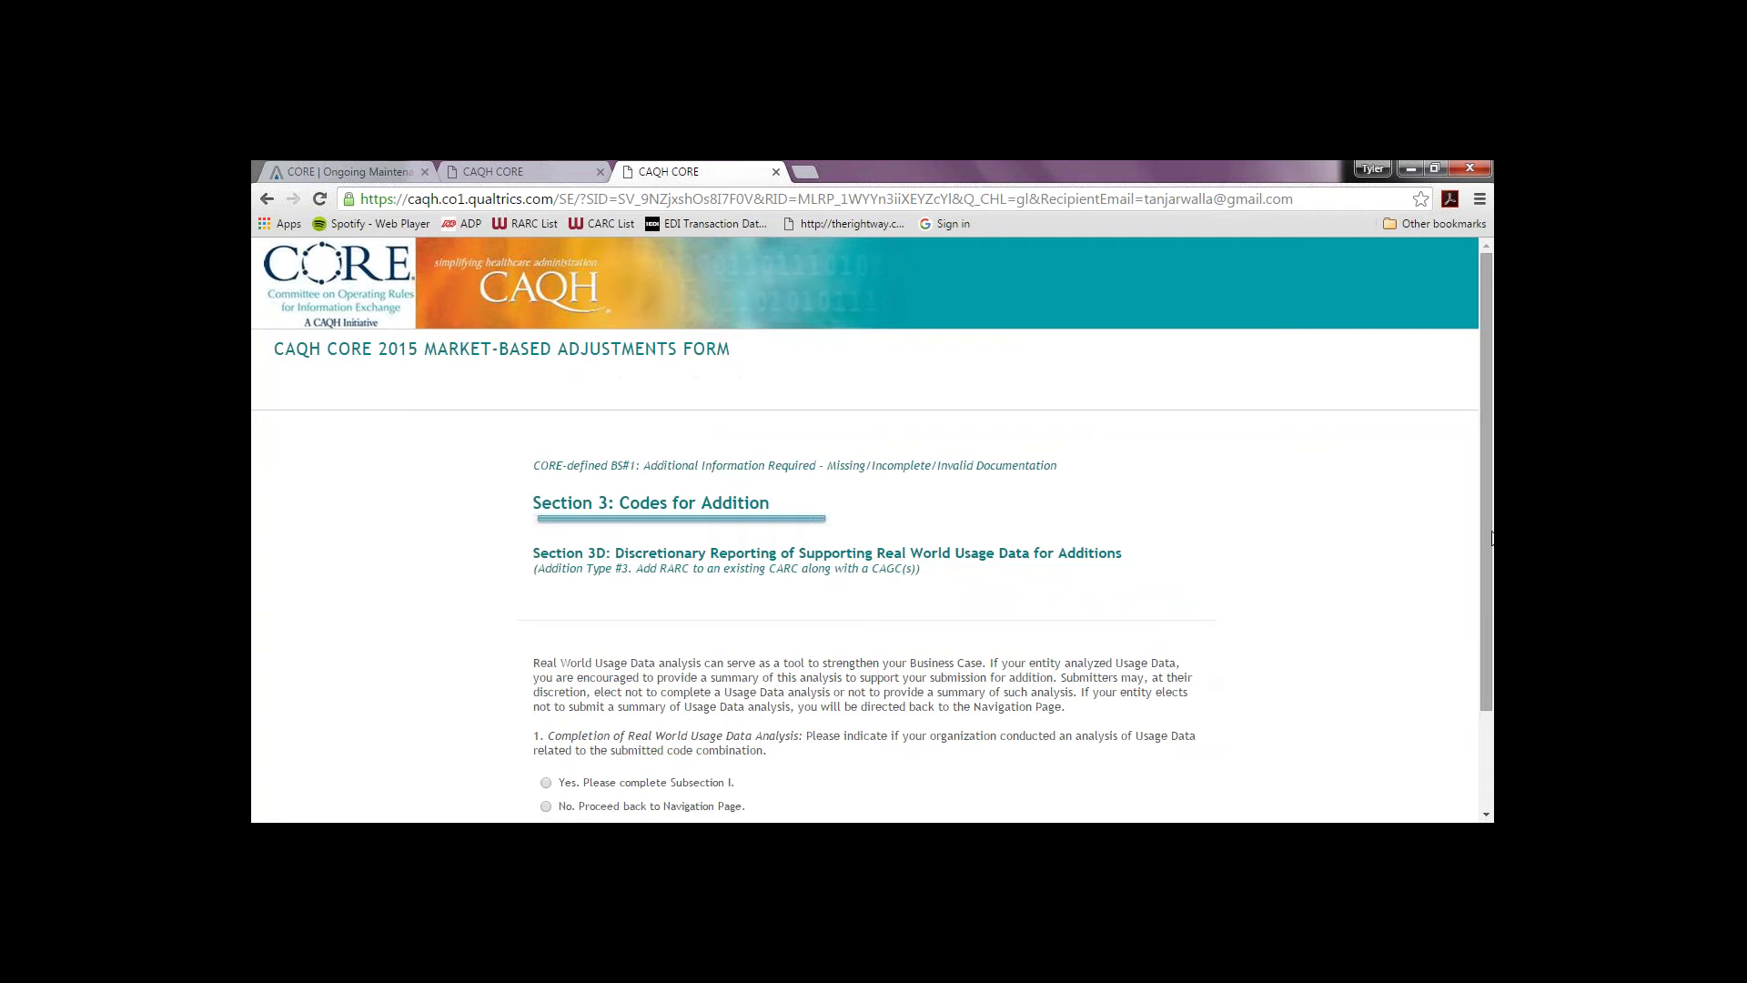
Step: Scroll Section 3D down to the Real World Usage Data question
{"action": "left_click_drag", "start_coordinate": [1489, 539], "coordinate": [1481, 633]}
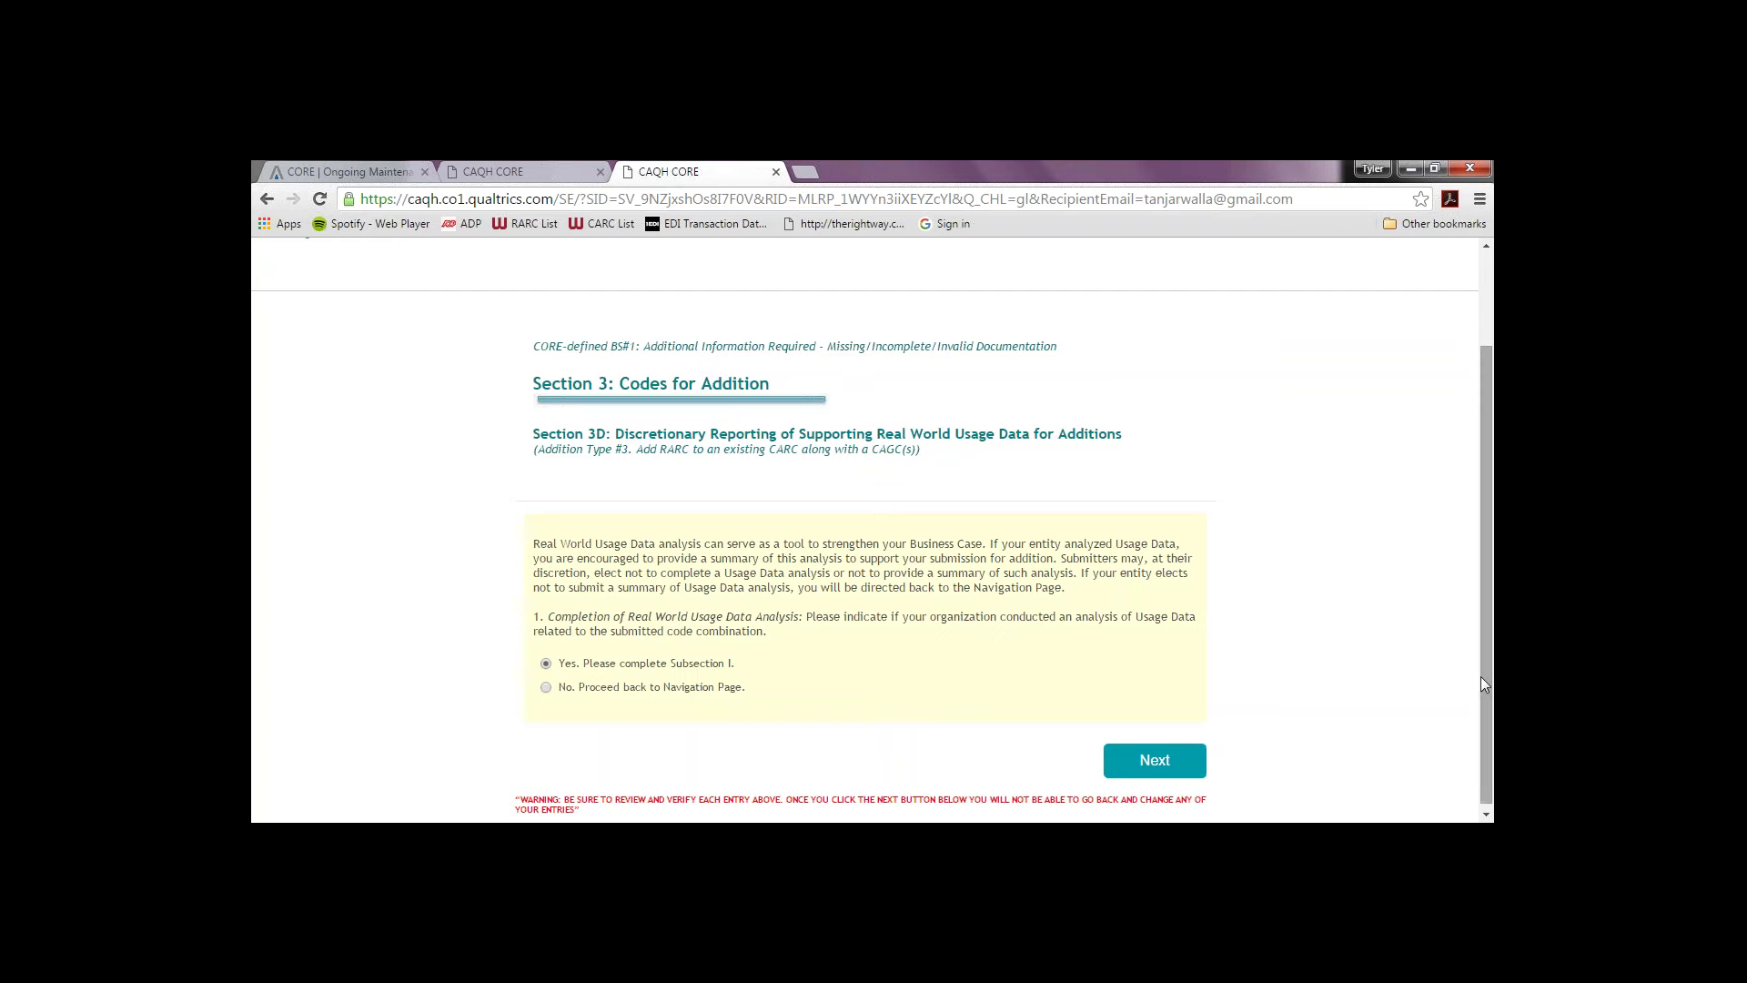
Step: In Subsection I, set the analysis timeframe to more than 1 month and choose the share of claim data reviewed
{"action": "left_click", "coordinate": [1193, 769]}
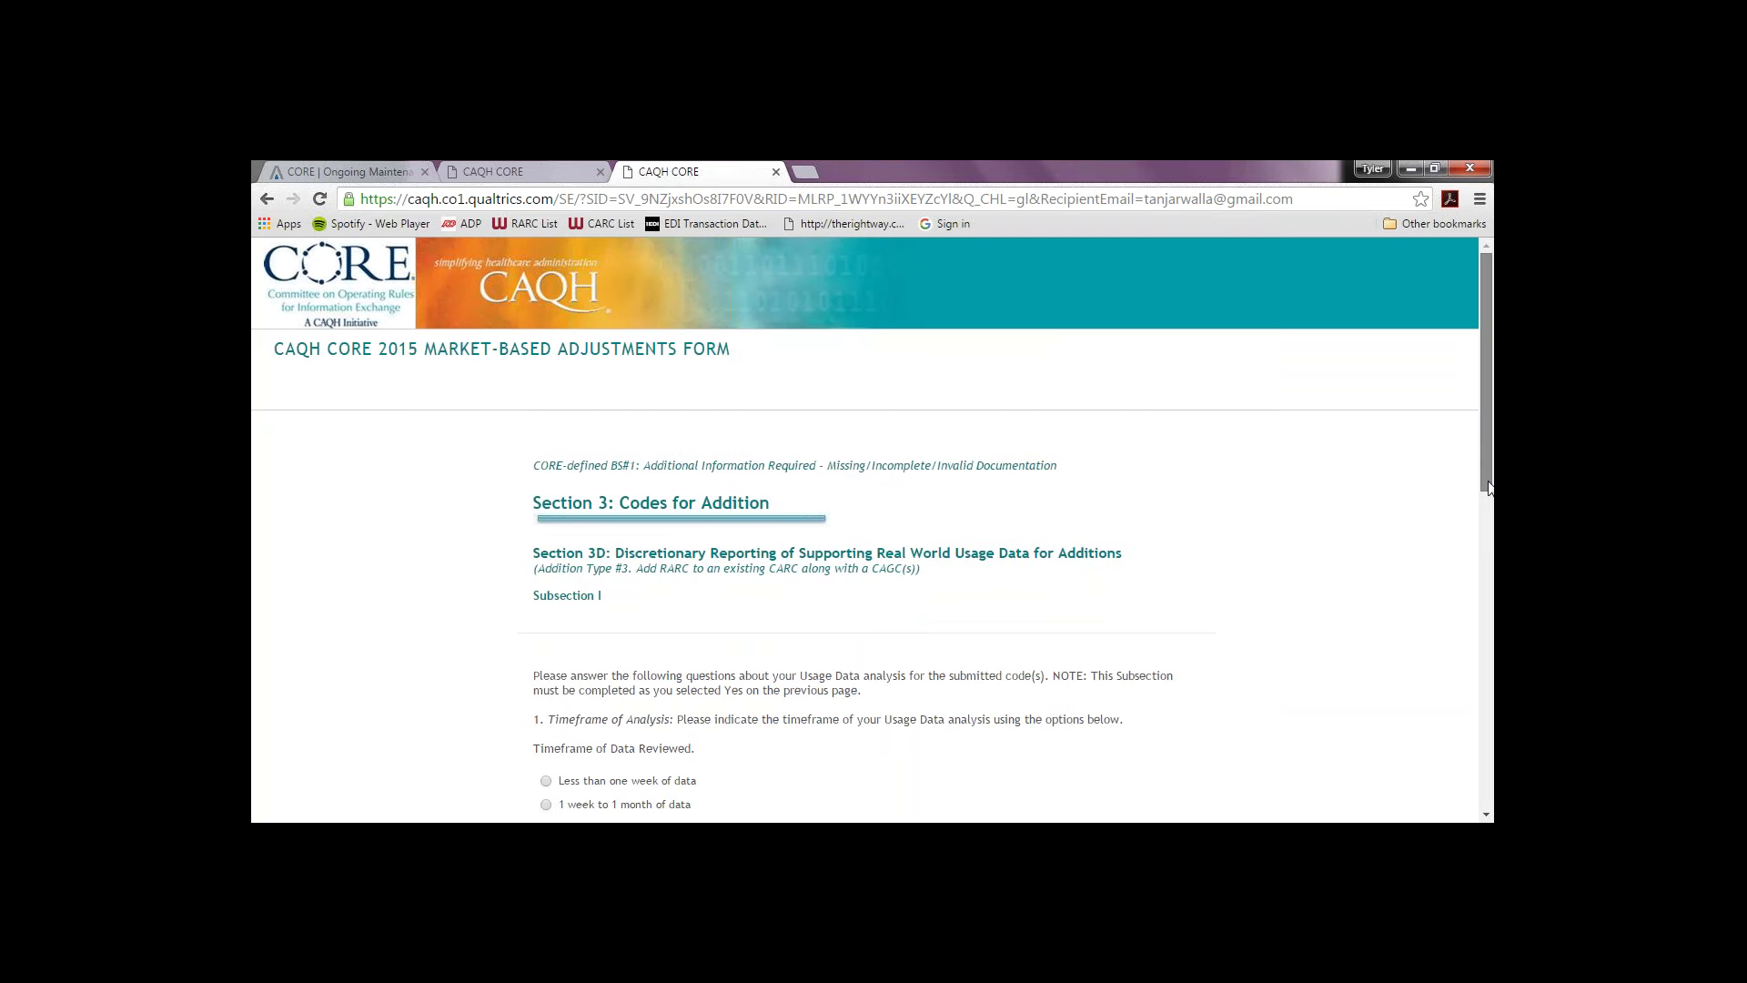
{"action": "left_click_drag", "start_coordinate": [1489, 488], "coordinate": [1462, 647]}
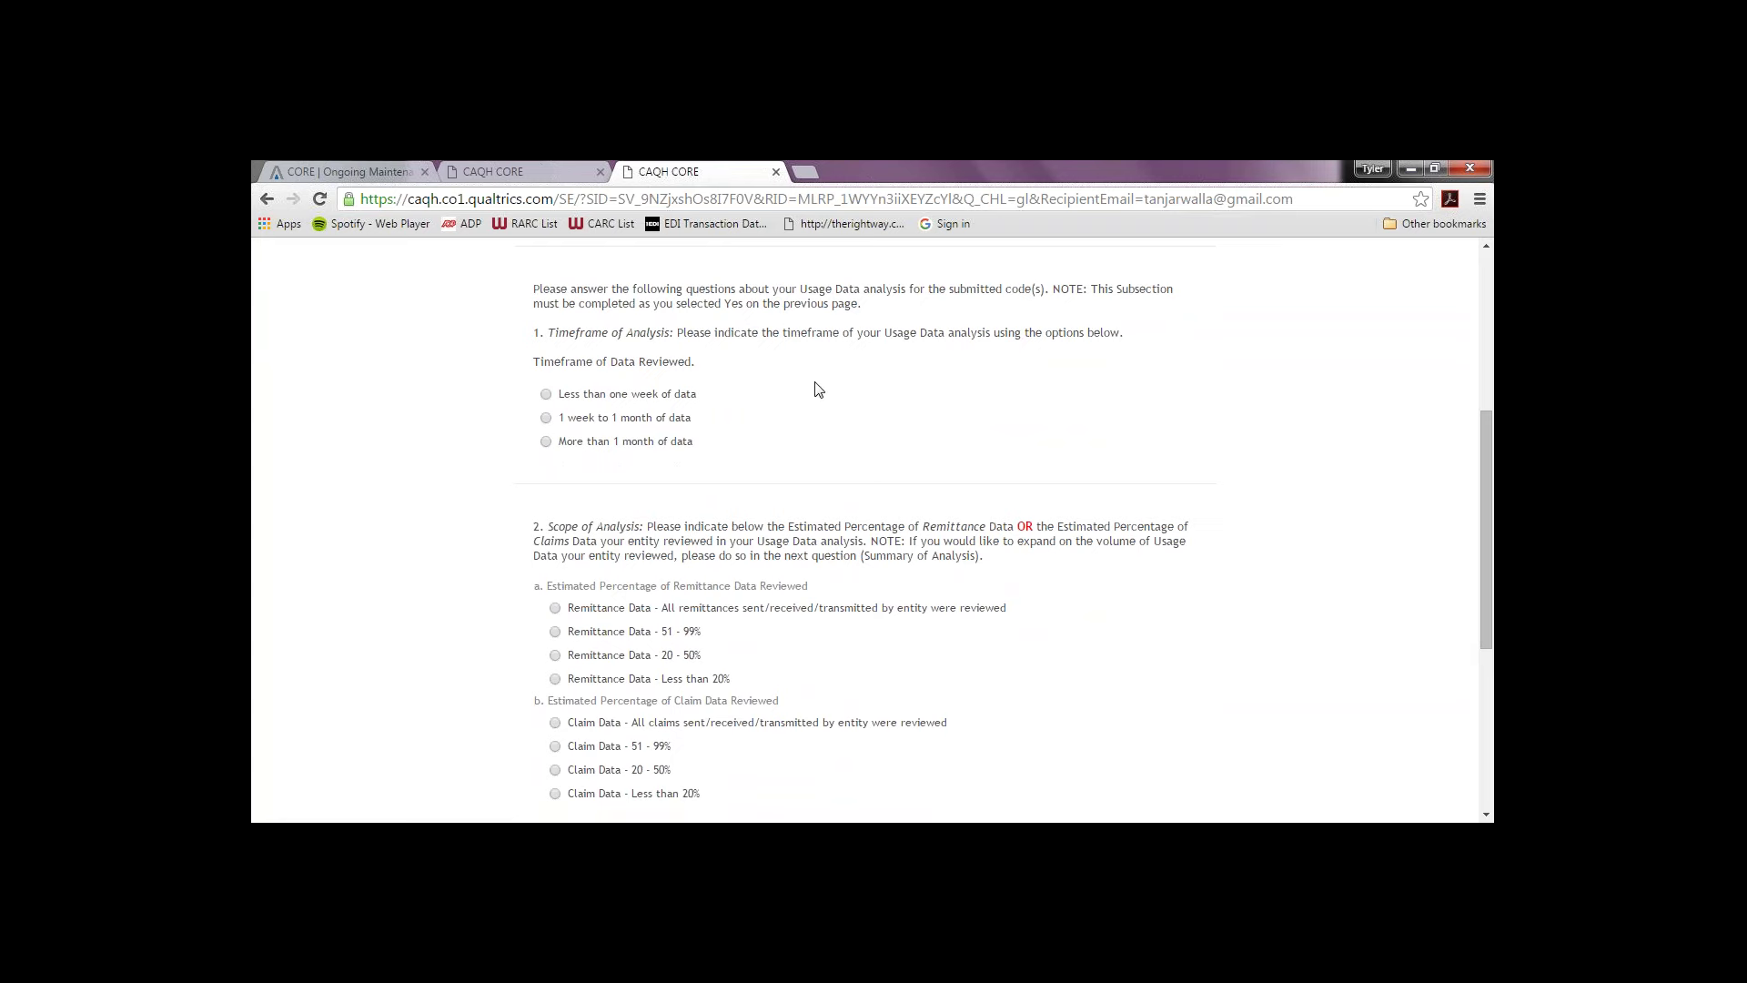
{"action": "left_click", "coordinate": [547, 442]}
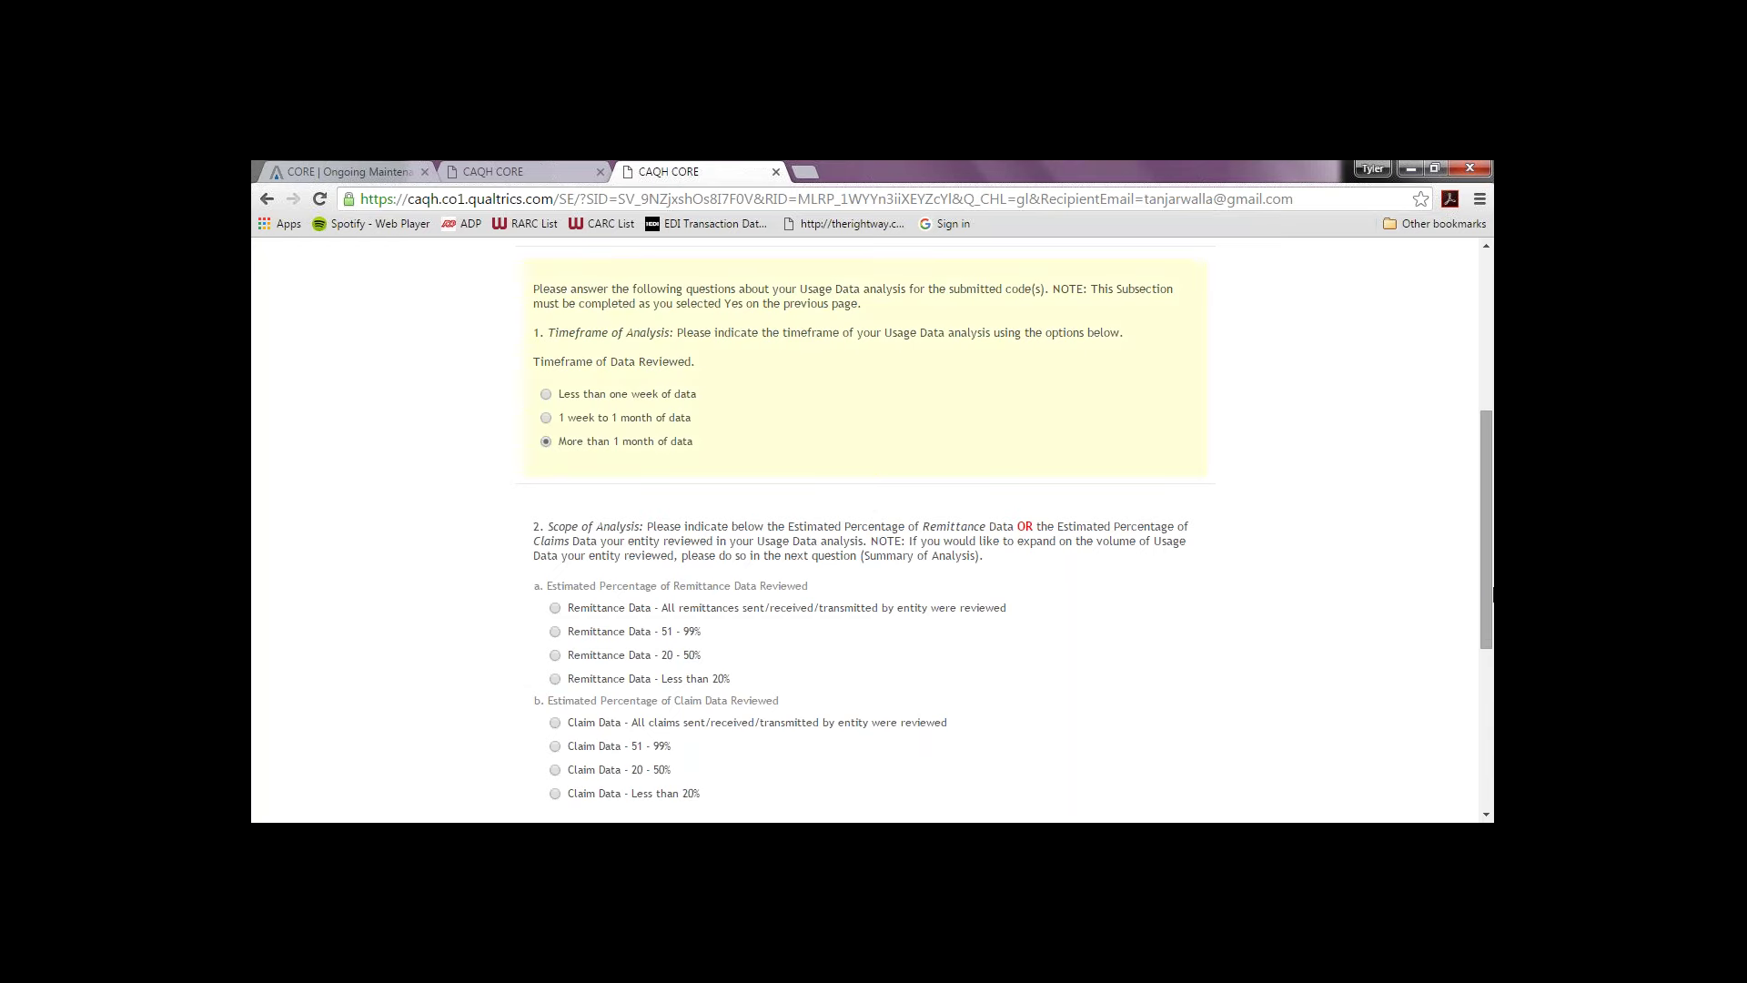
{"action": "left_click_drag", "start_coordinate": [1490, 573], "coordinate": [1479, 633]}
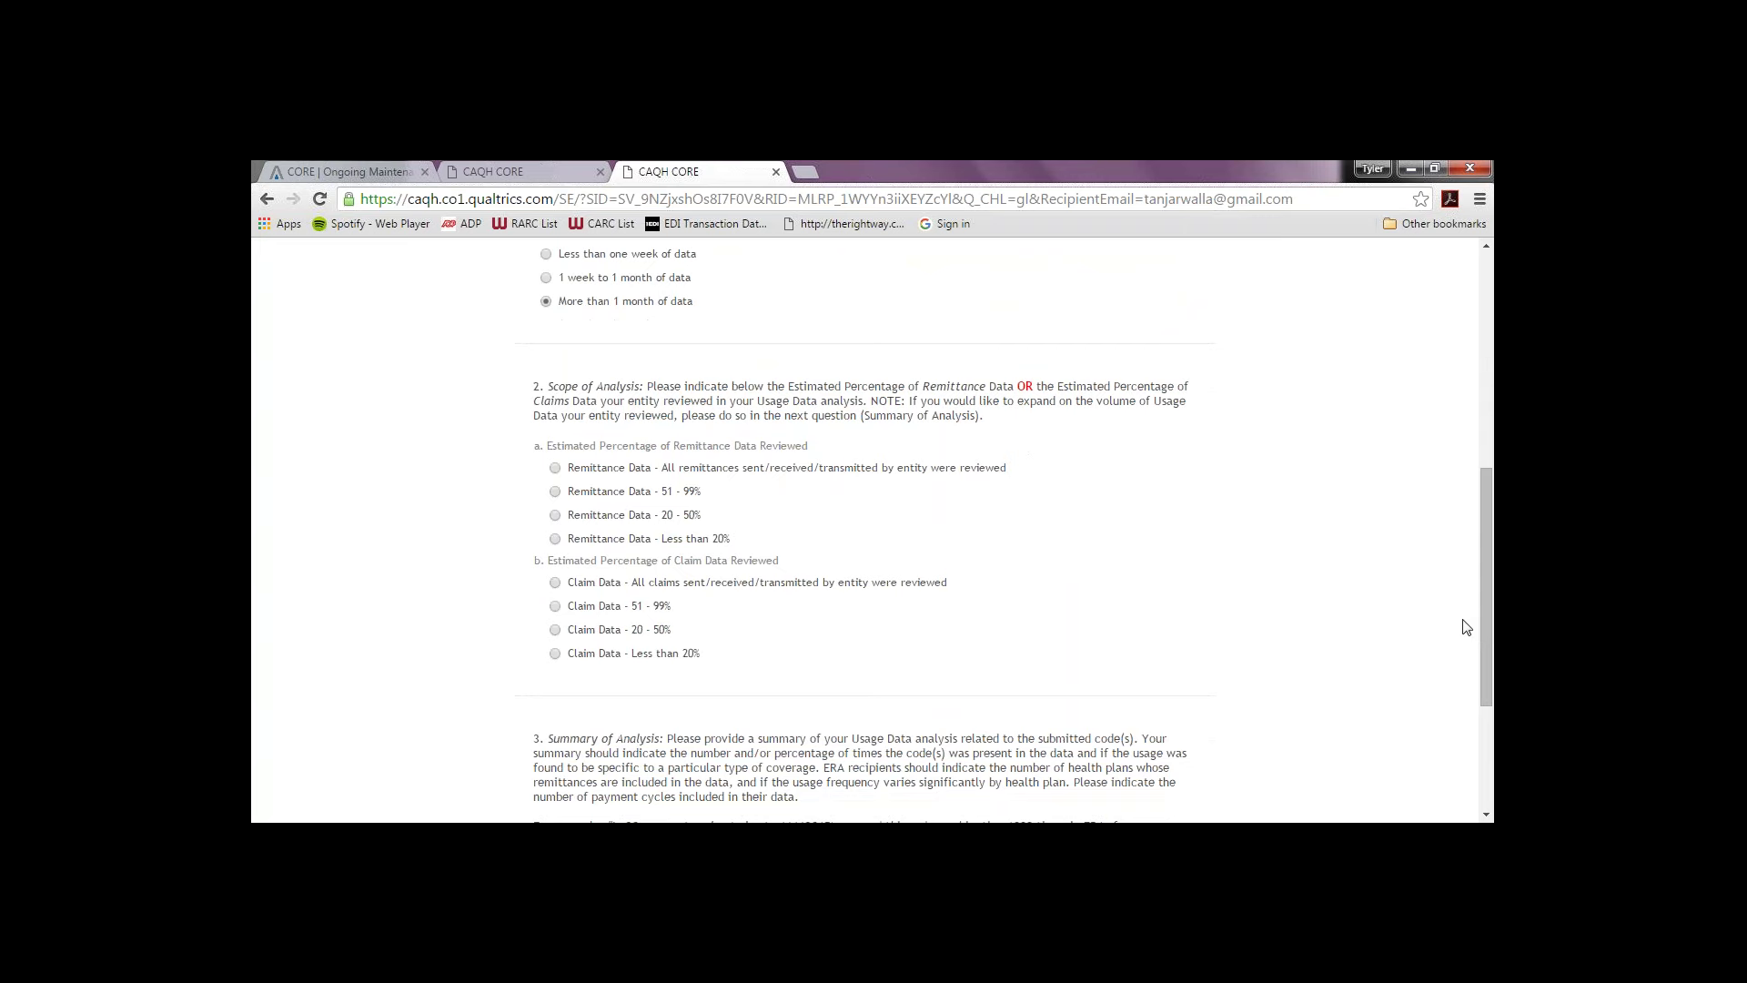
{"action": "left_click", "coordinate": [556, 540]}
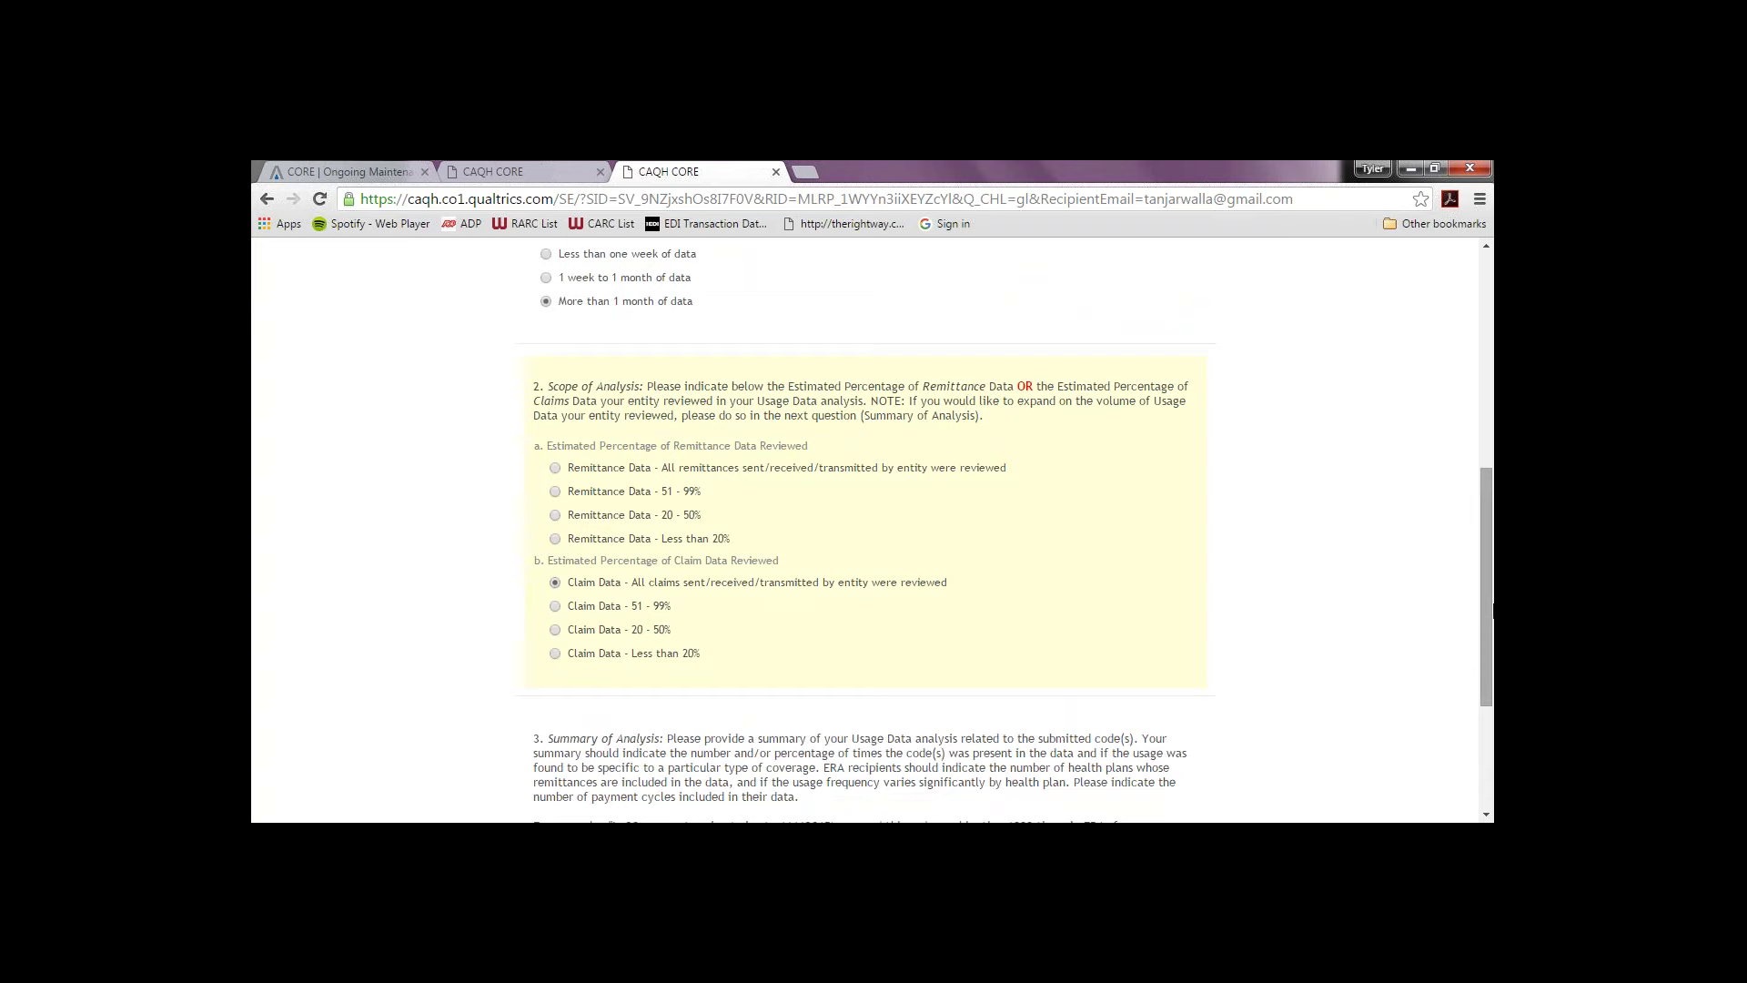
Step: Enter XX as the Summary of Analysis and submit the entry
{"action": "left_click_drag", "start_coordinate": [1493, 612], "coordinate": [1469, 739]}
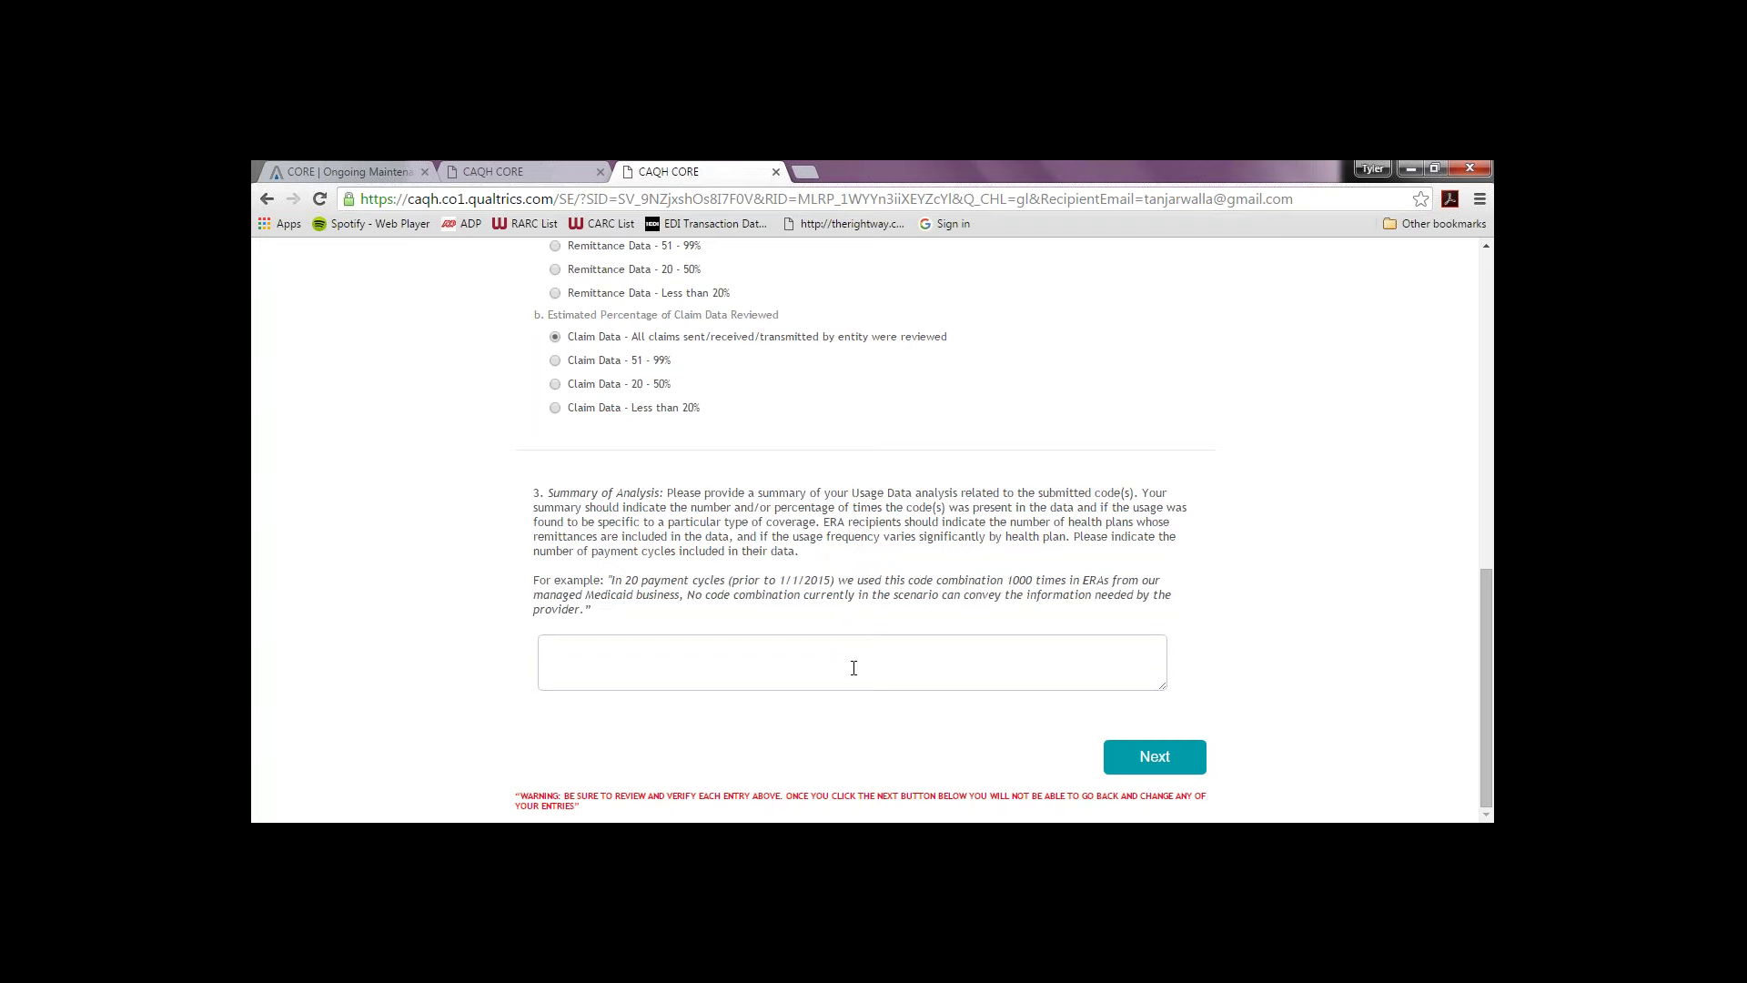
{"action": "left_click", "coordinate": [854, 669]}
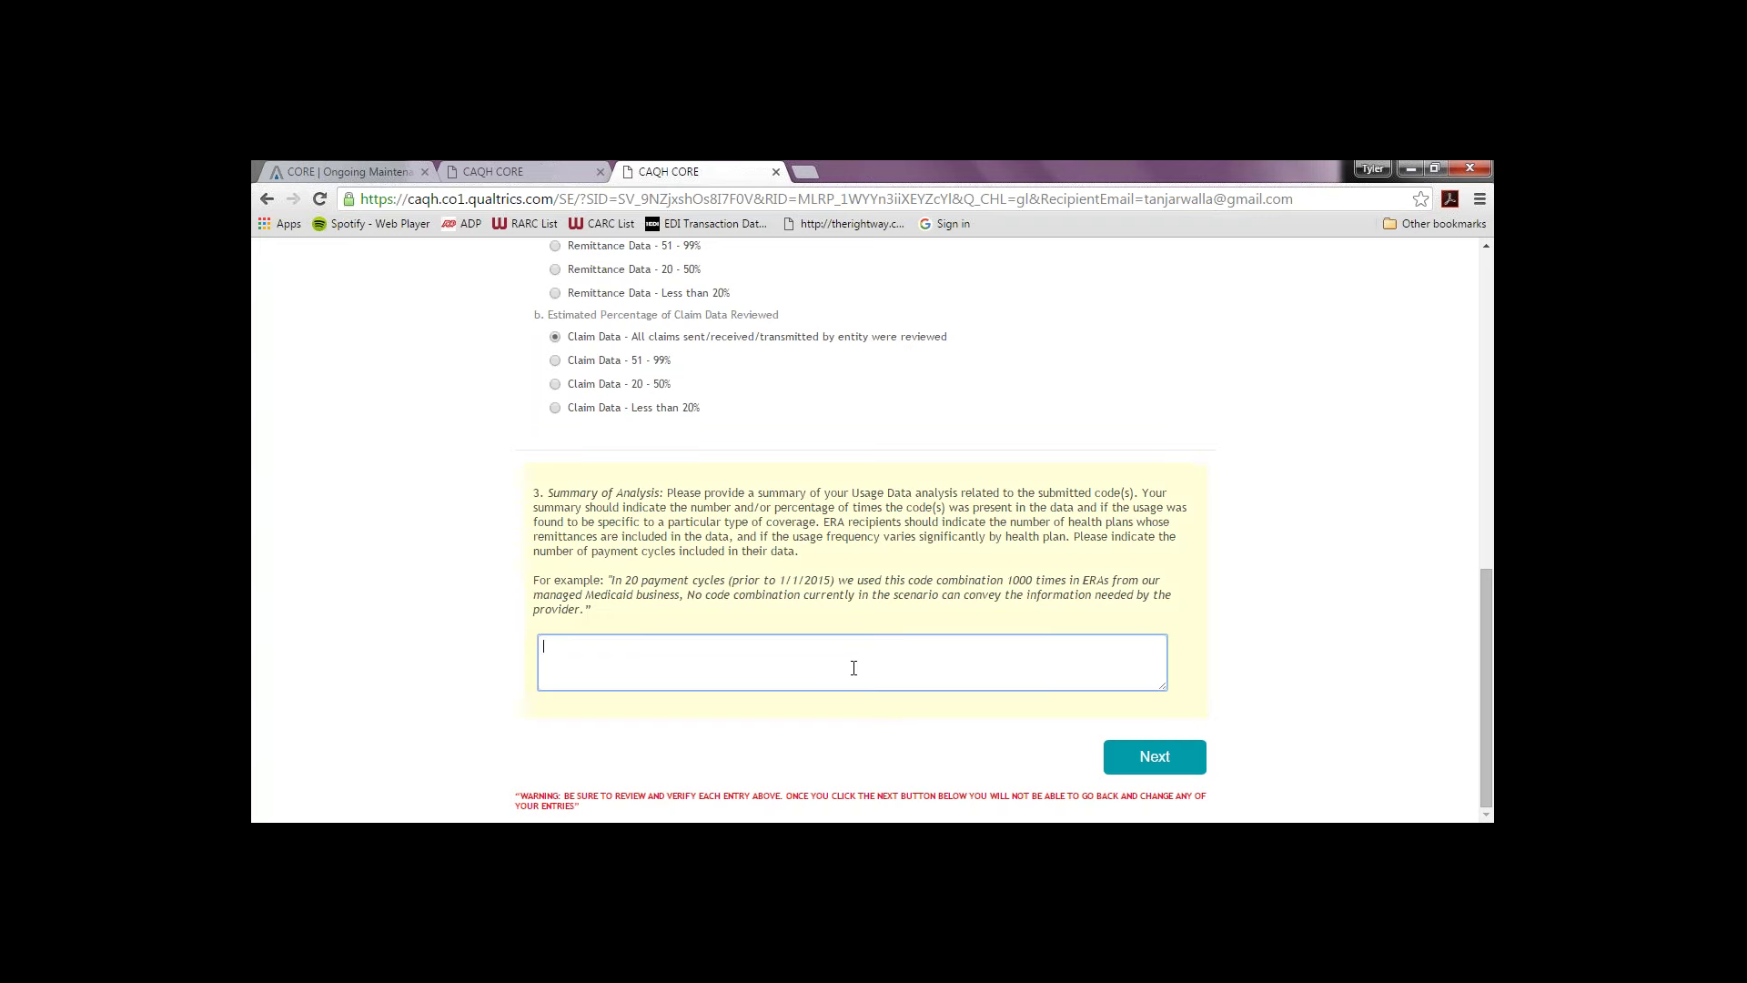
{"action": "type", "text": "XX"}
{"action": "left_click", "coordinate": [1188, 759]}
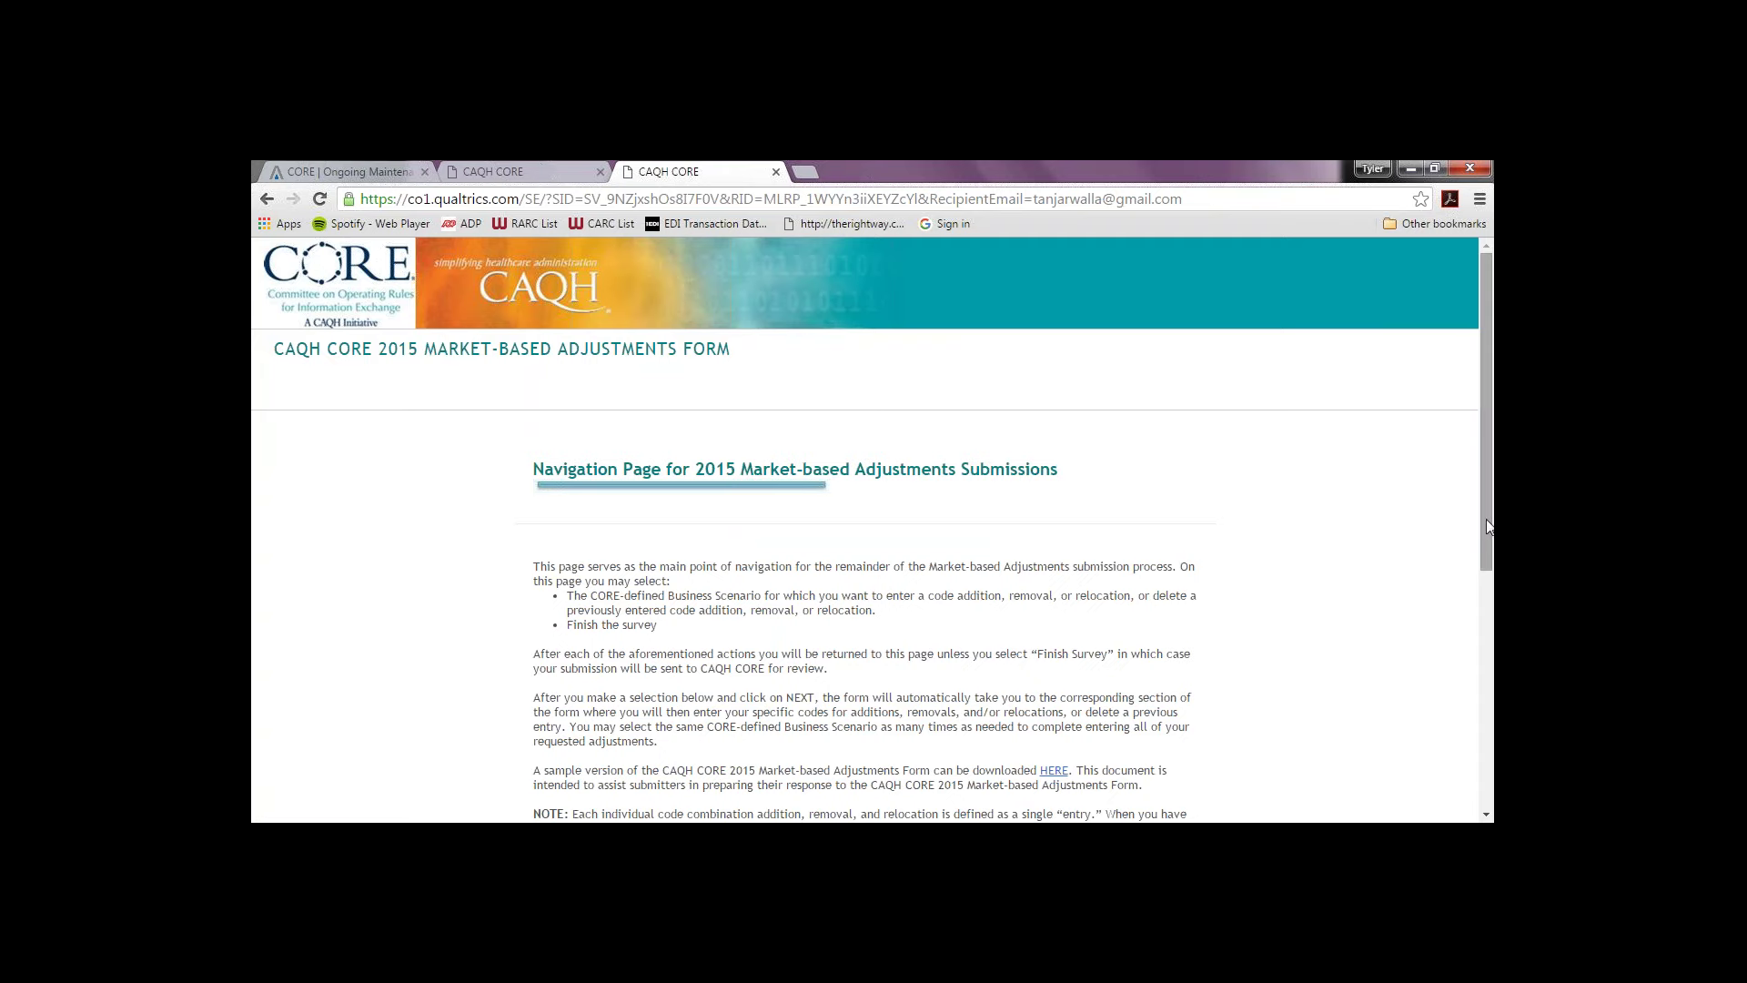
Step: Choose CORE-defined Business Scenario #2 on the navigation page and continue
{"action": "left_click_drag", "start_coordinate": [1486, 525], "coordinate": [1441, 706]}
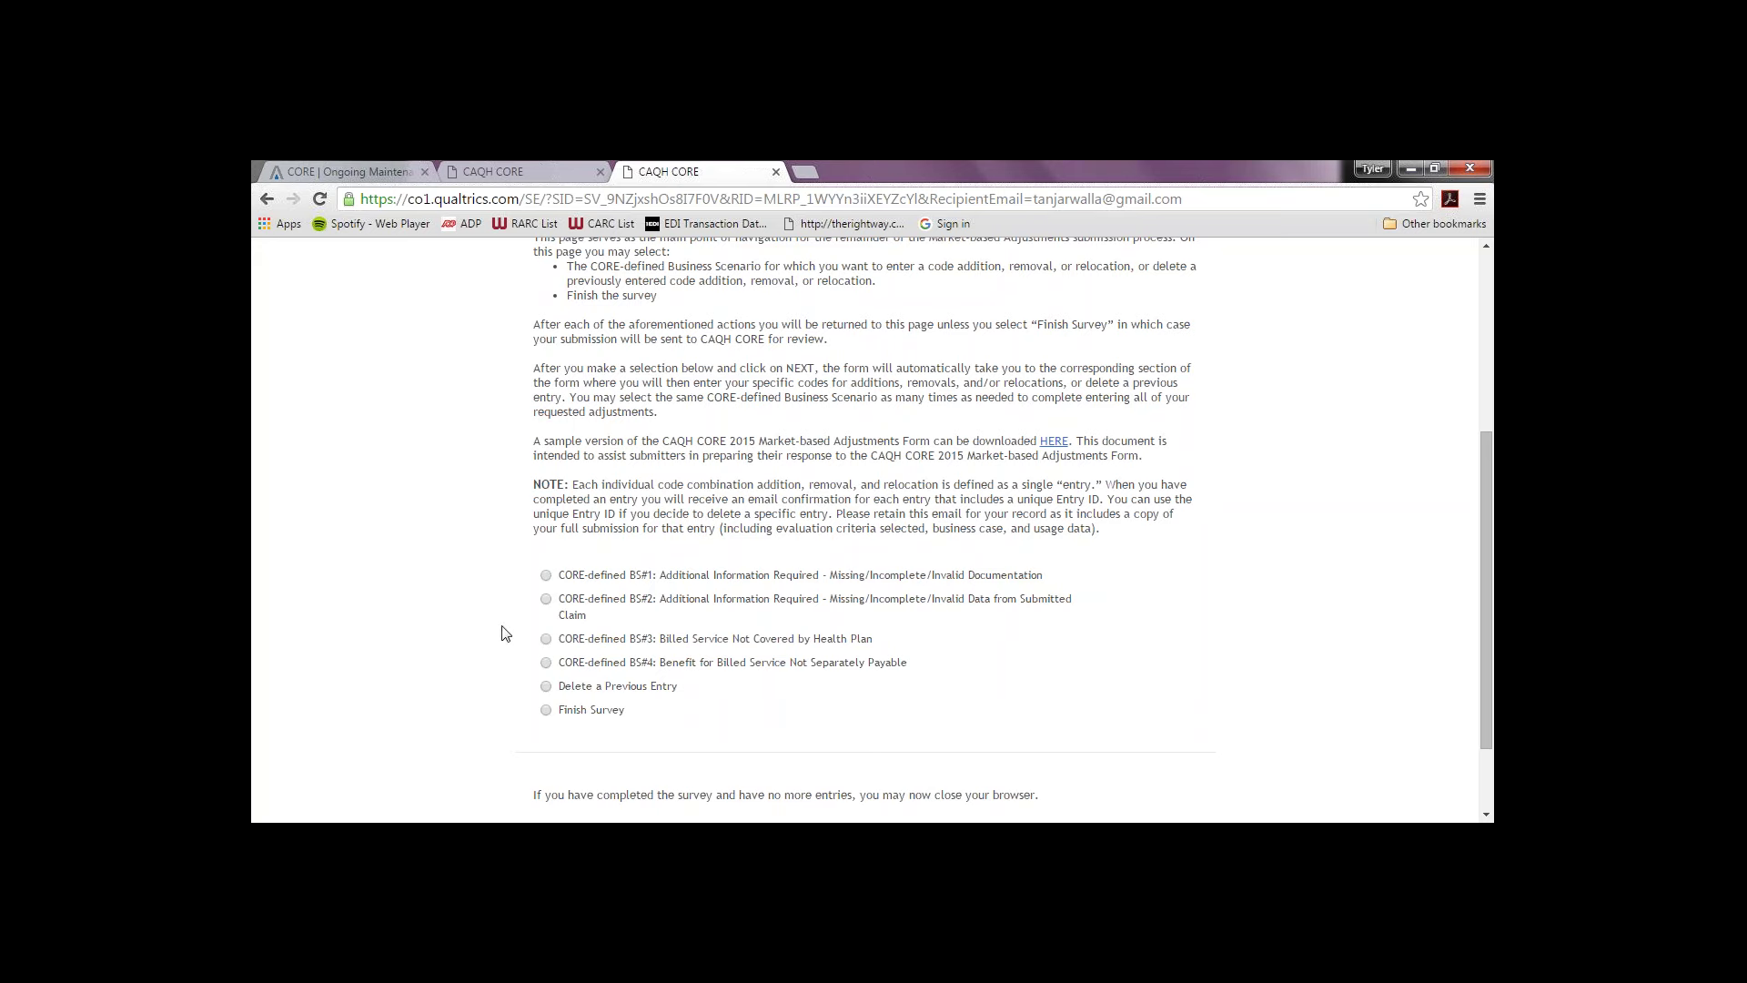
{"action": "left_click", "coordinate": [546, 600]}
{"action": "left_click_drag", "start_coordinate": [1489, 707], "coordinate": [1487, 765]}
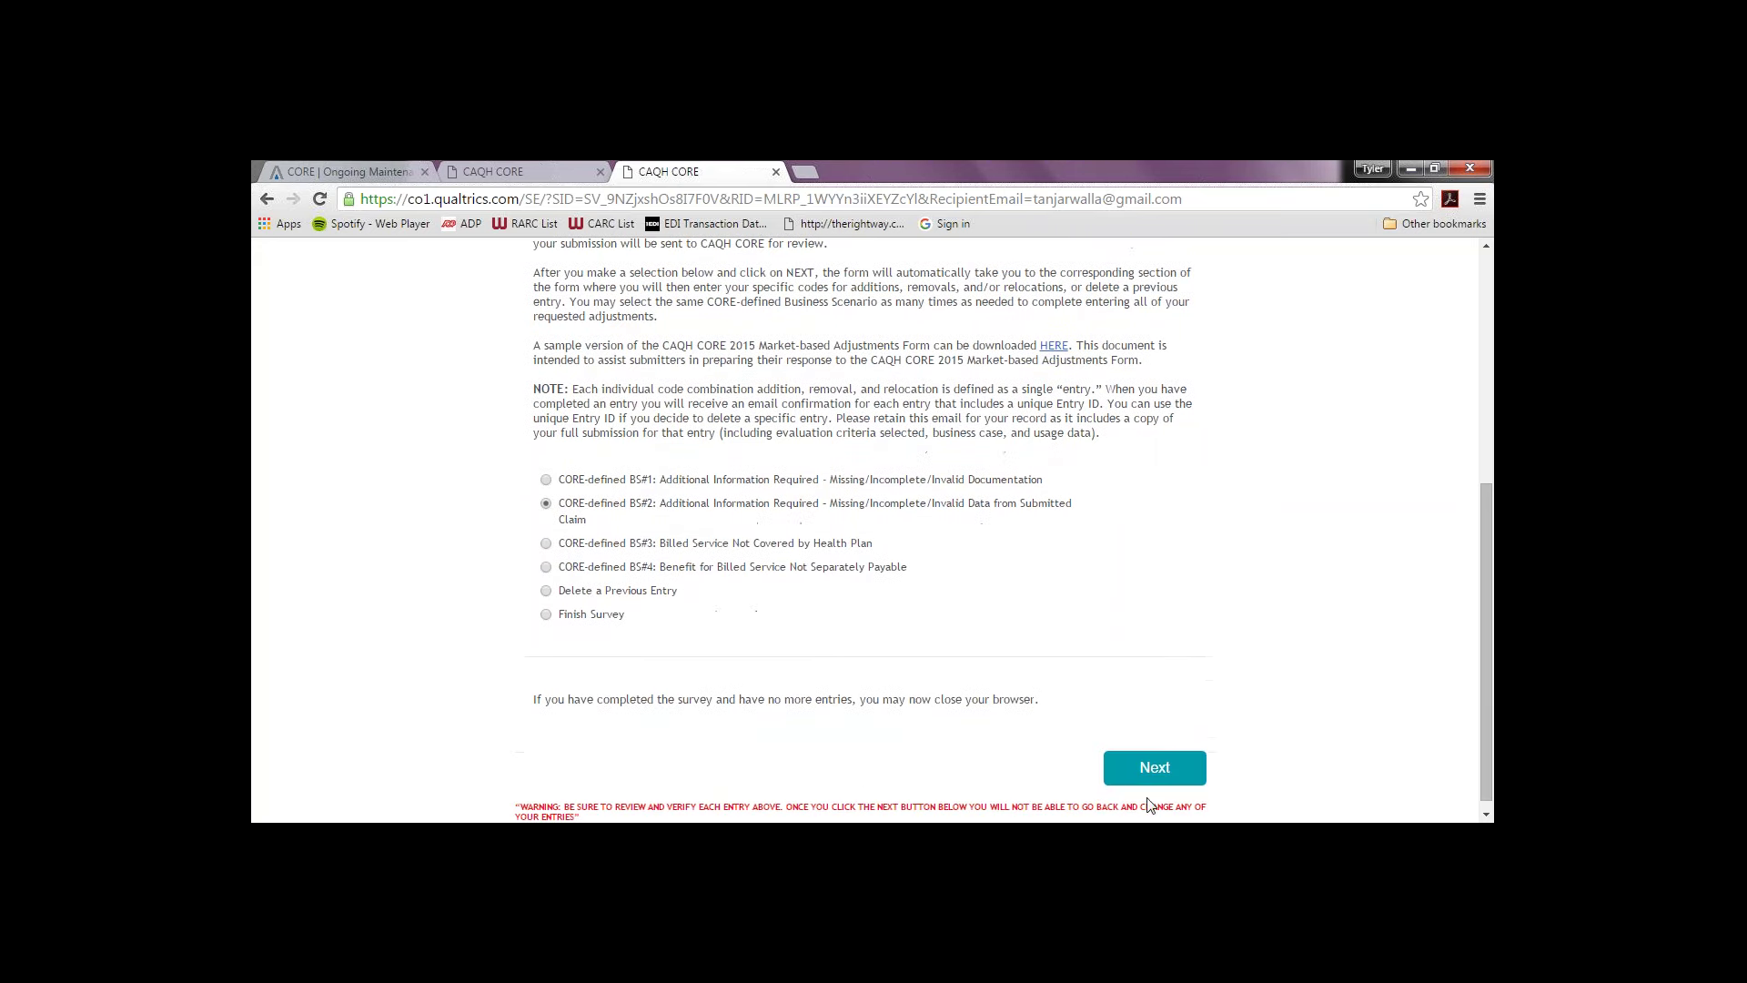
{"action": "left_click", "coordinate": [1155, 767]}
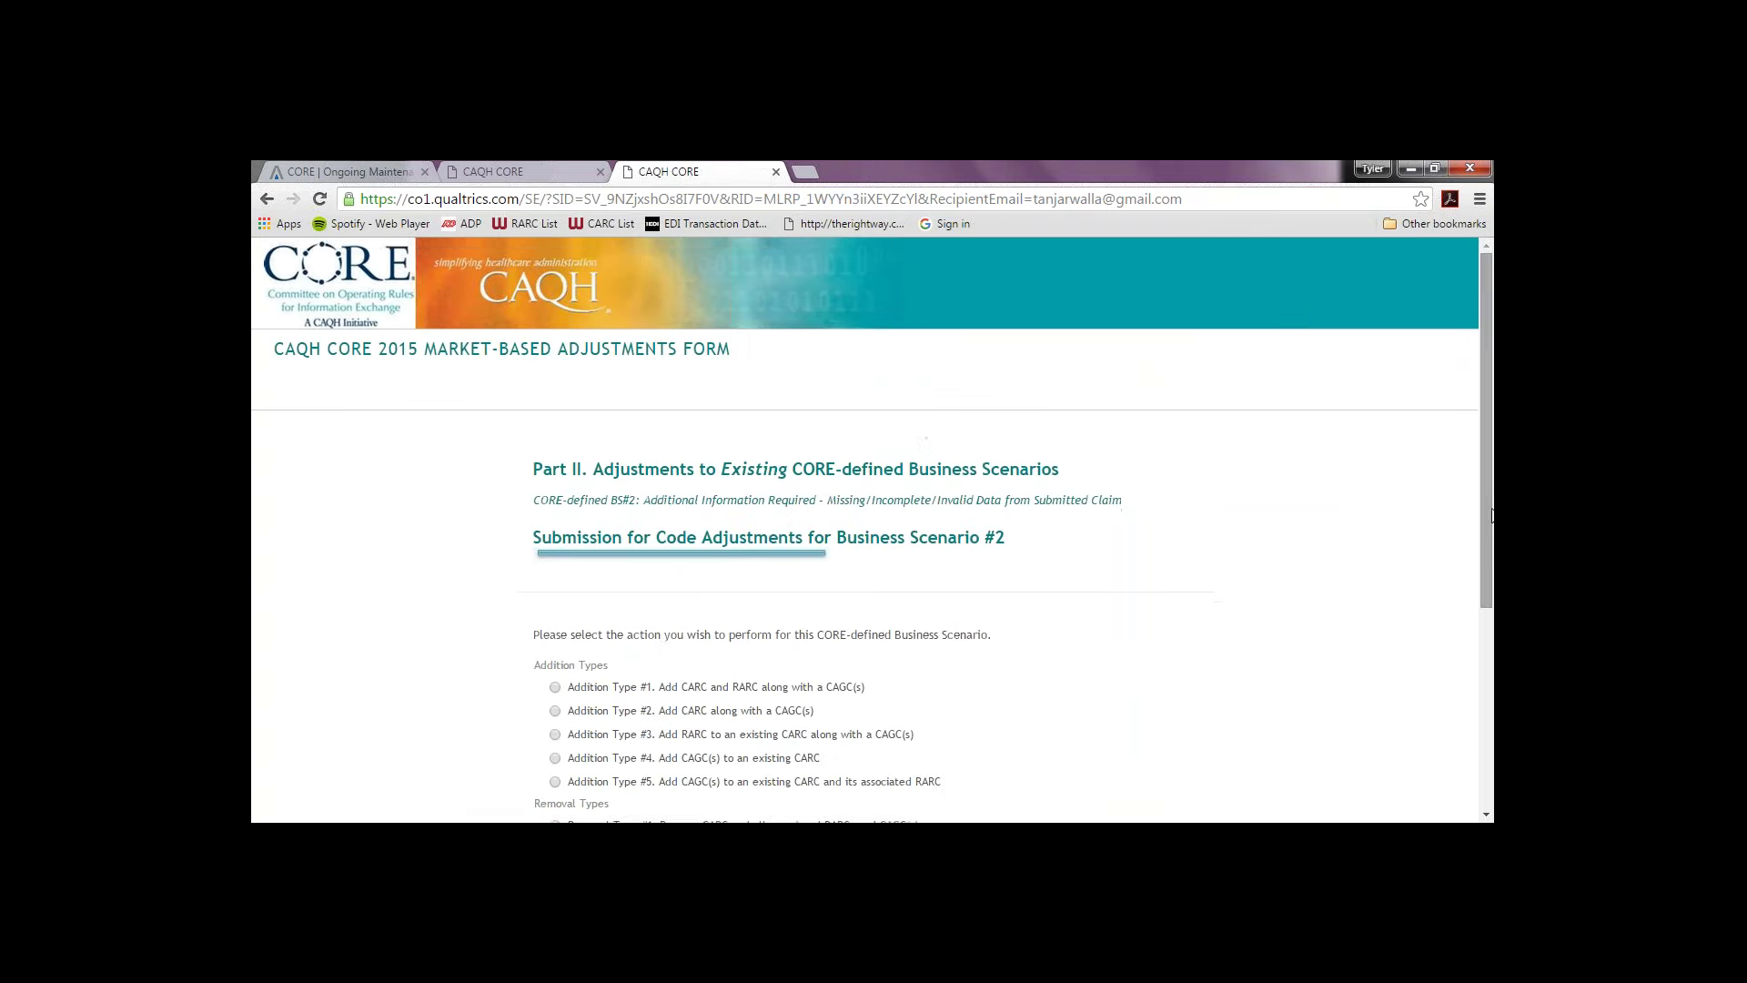
Step: Proceed with Removal Type #2 for Business Scenario #2
{"action": "scroll", "coordinate": [1475, 592], "scroll_direction": "down", "scroll_amount": 3}
{"action": "scroll", "coordinate": [1447, 675], "scroll_direction": "down", "scroll_amount": 2}
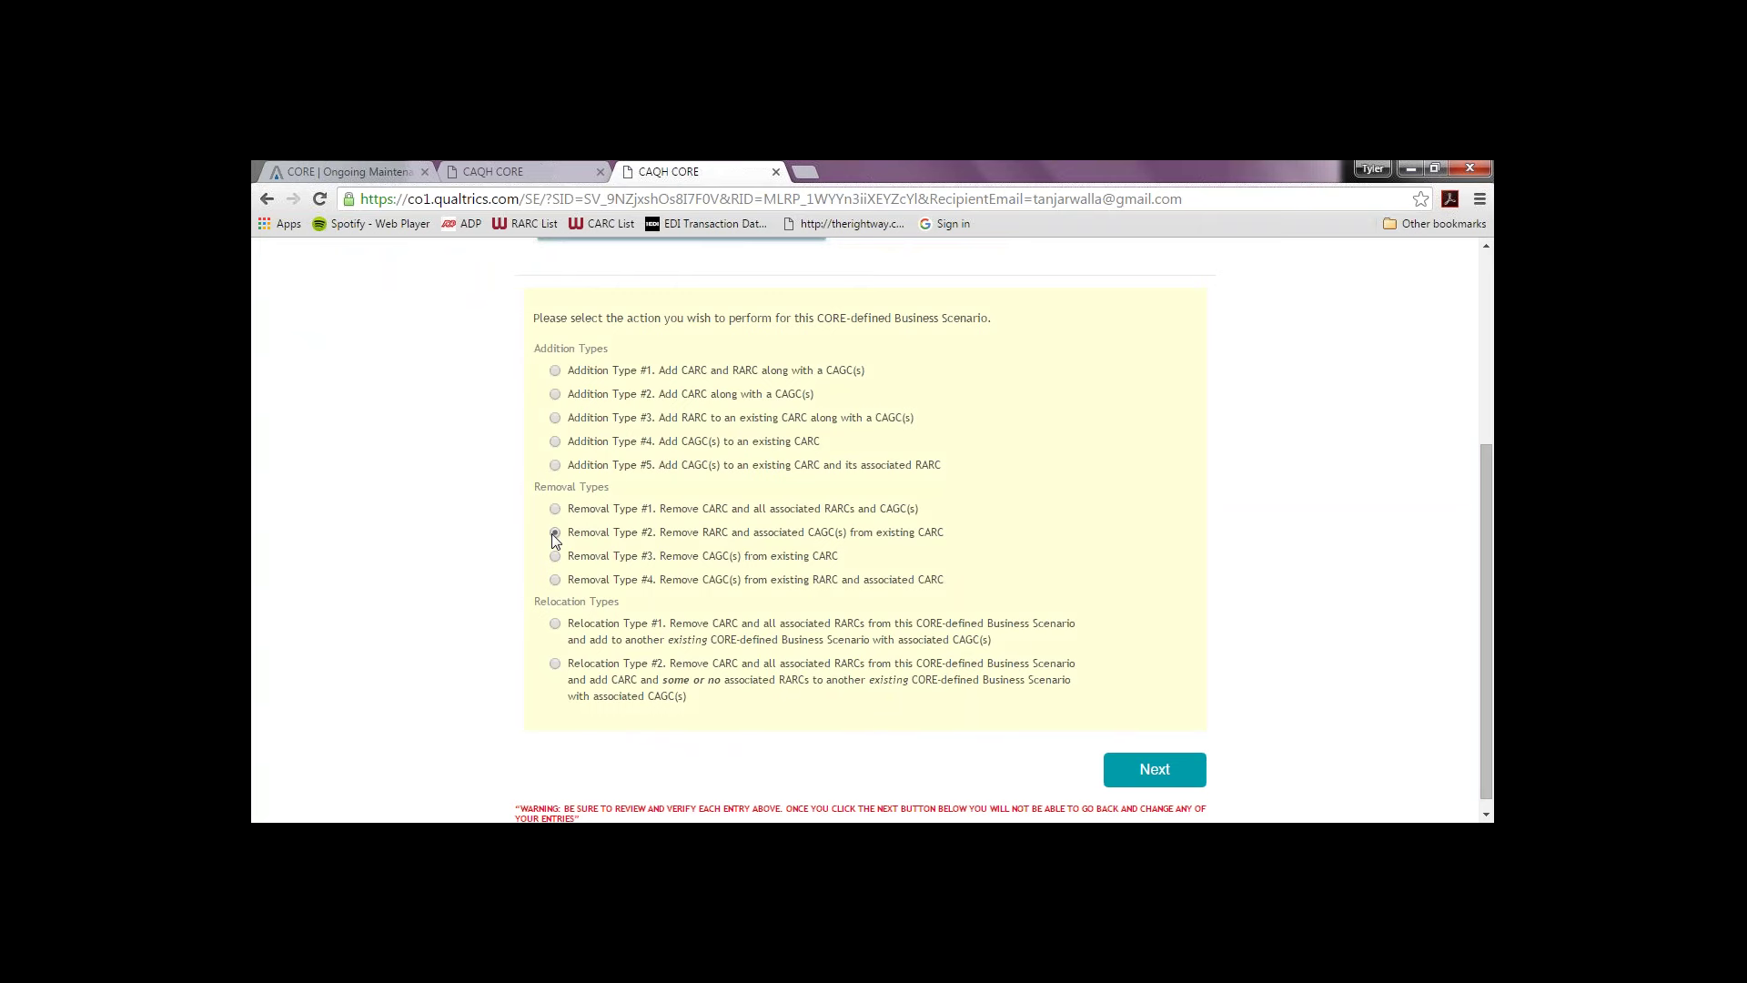
{"action": "left_click", "coordinate": [1174, 766]}
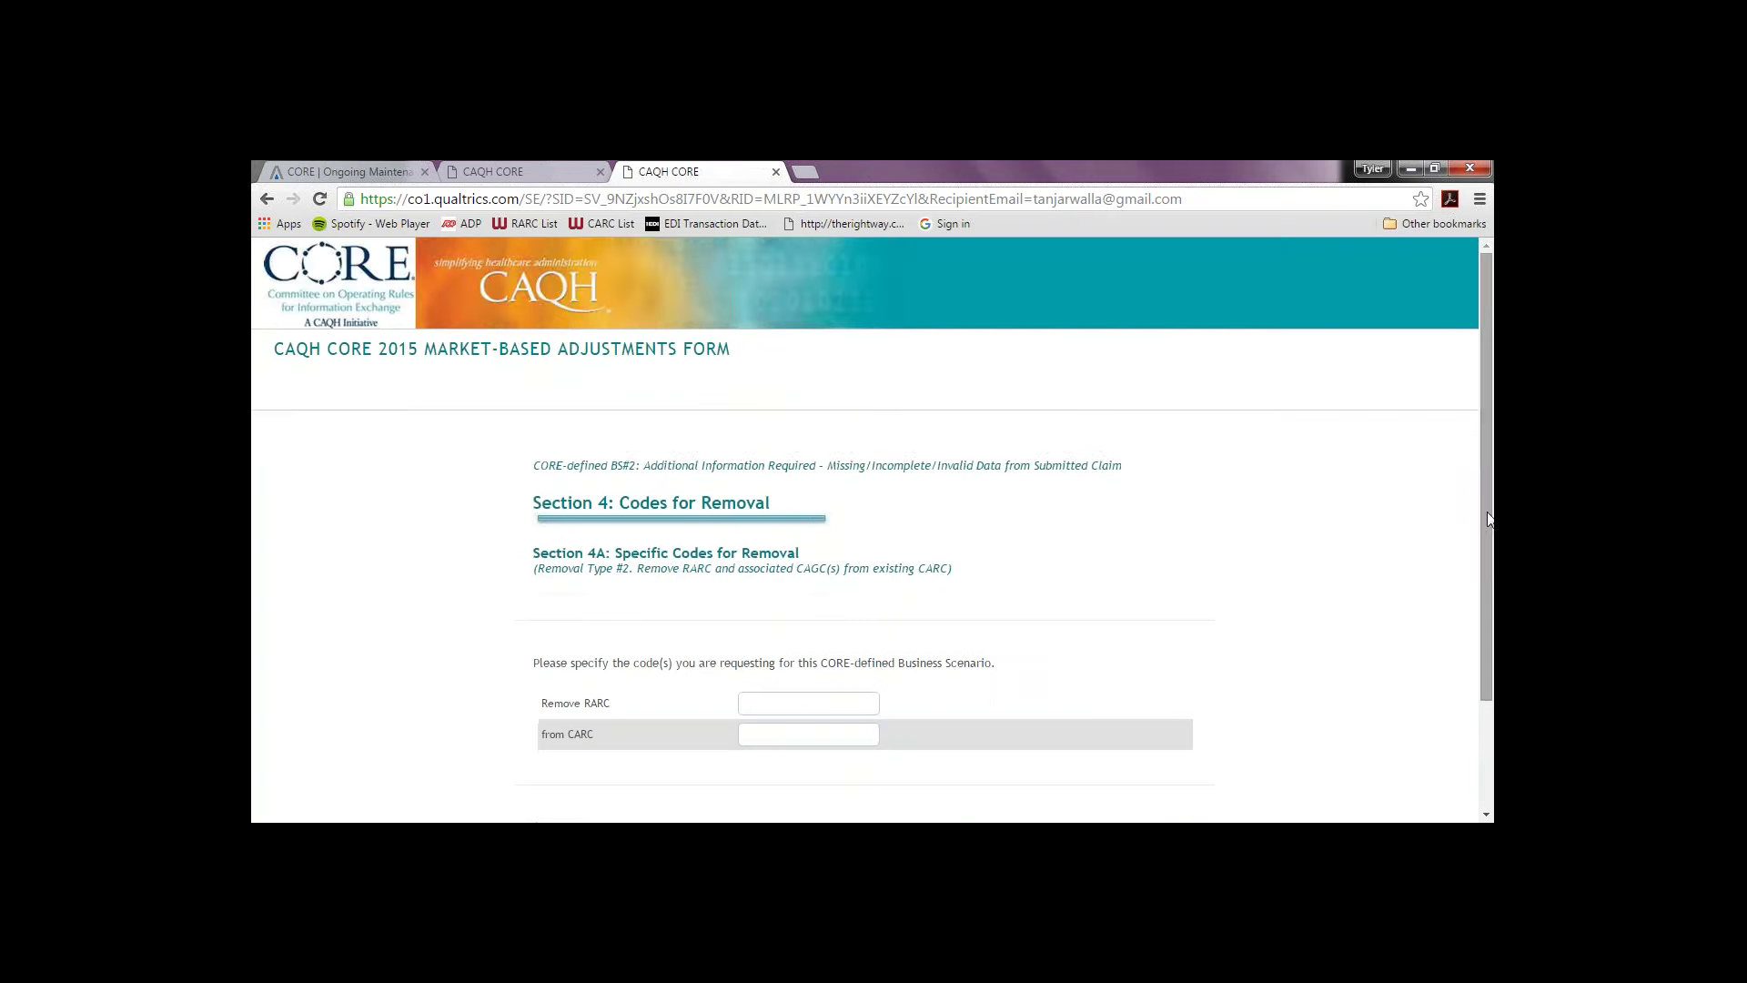
Step: Request removal of RARC MA30 from CARC 250 and submit
{"action": "scroll", "coordinate": [1488, 582], "scroll_direction": "down", "scroll_amount": 1}
{"action": "scroll", "coordinate": [1486, 583], "scroll_direction": "down", "scroll_amount": 1}
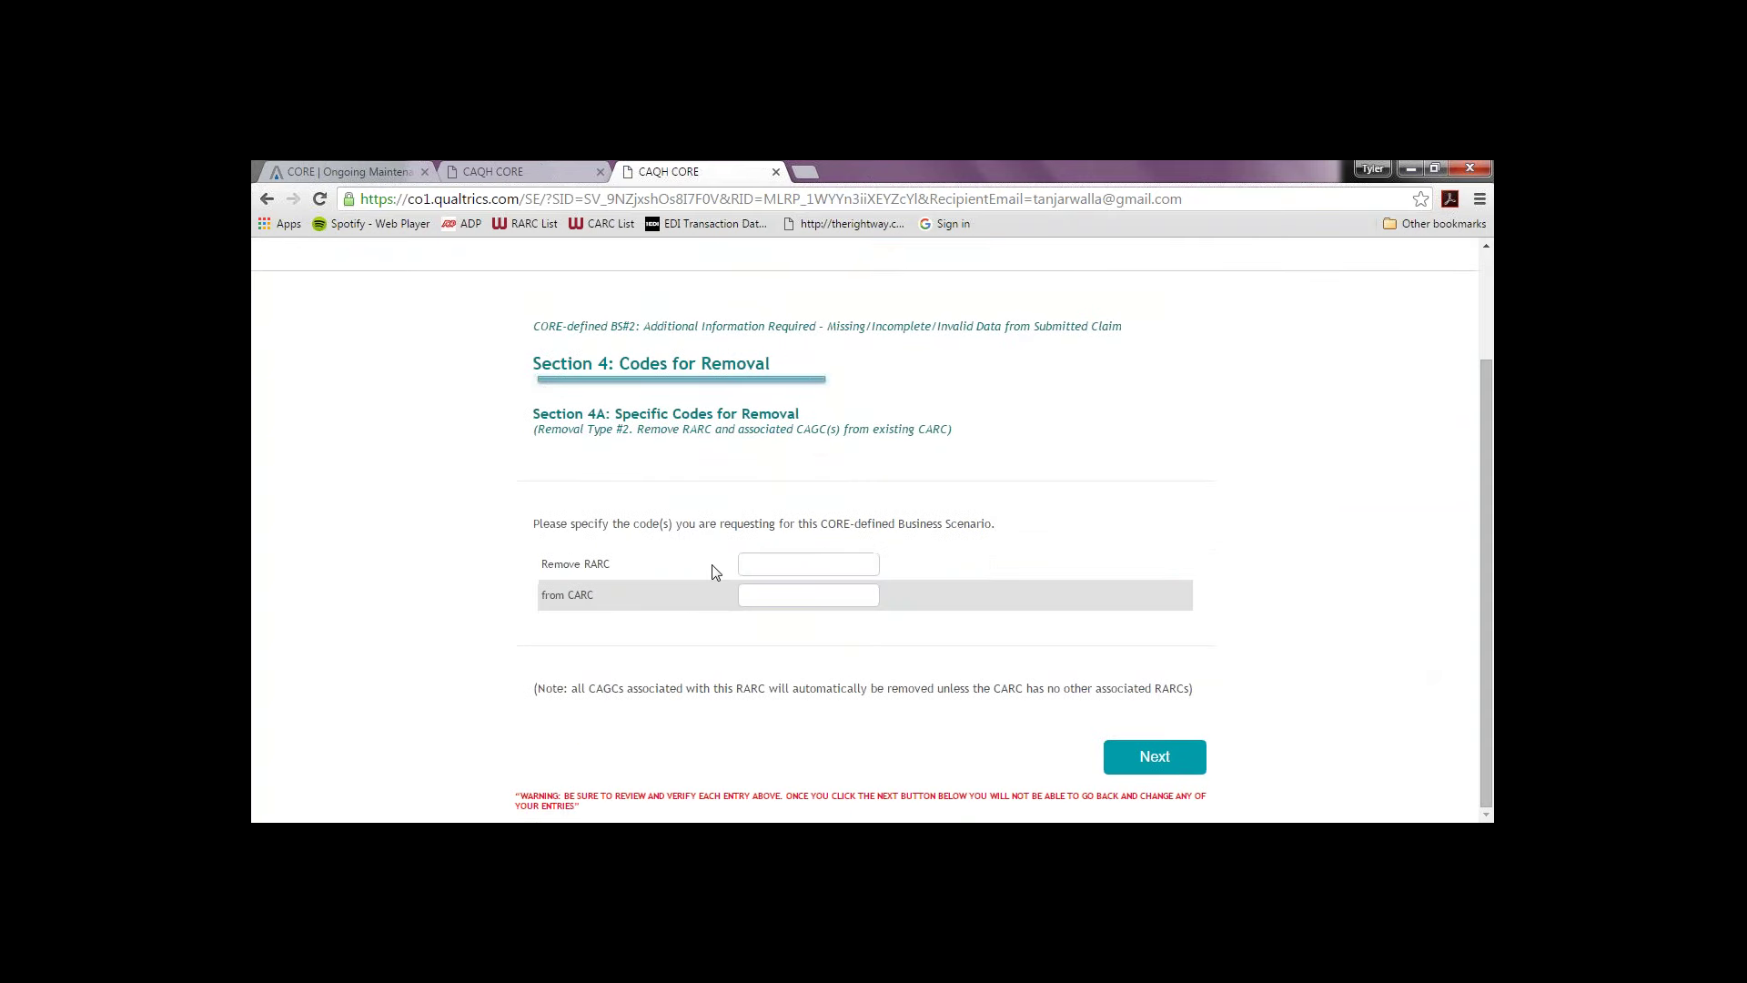
{"action": "left_click", "coordinate": [764, 564]}
{"action": "type", "text": "MA3"}
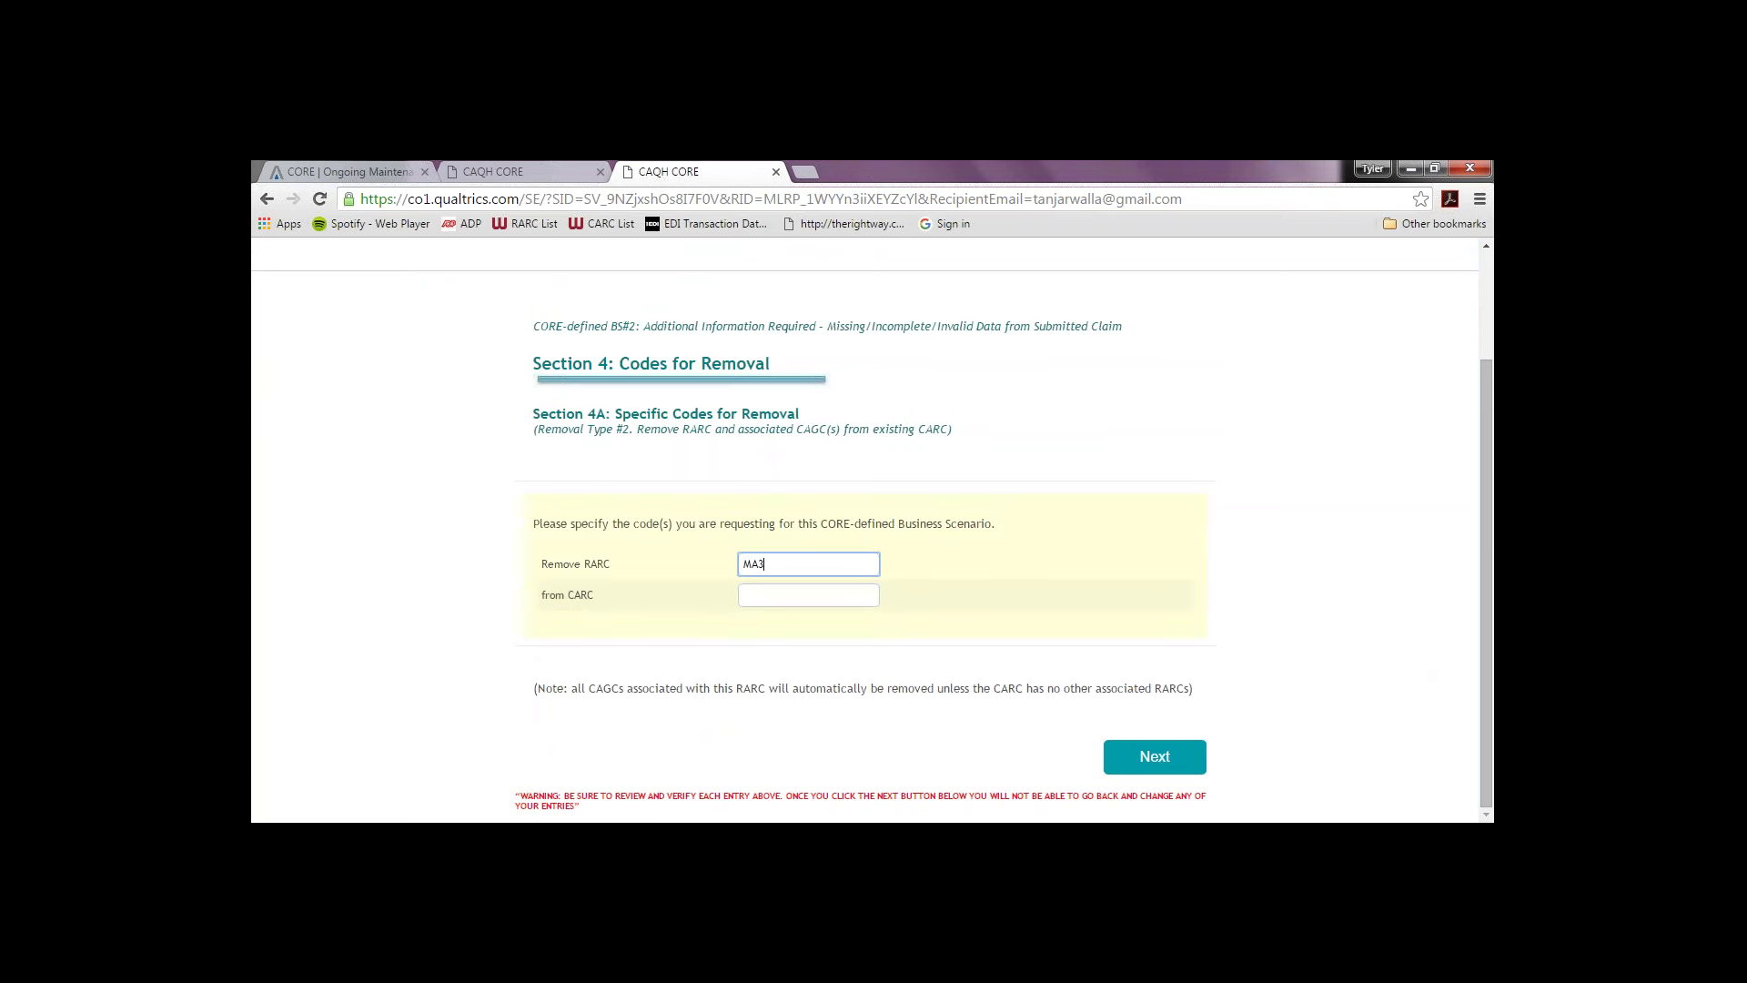
{"action": "type", "text": "0"}
{"action": "key", "text": "Tab"}
{"action": "type", "text": "250"}
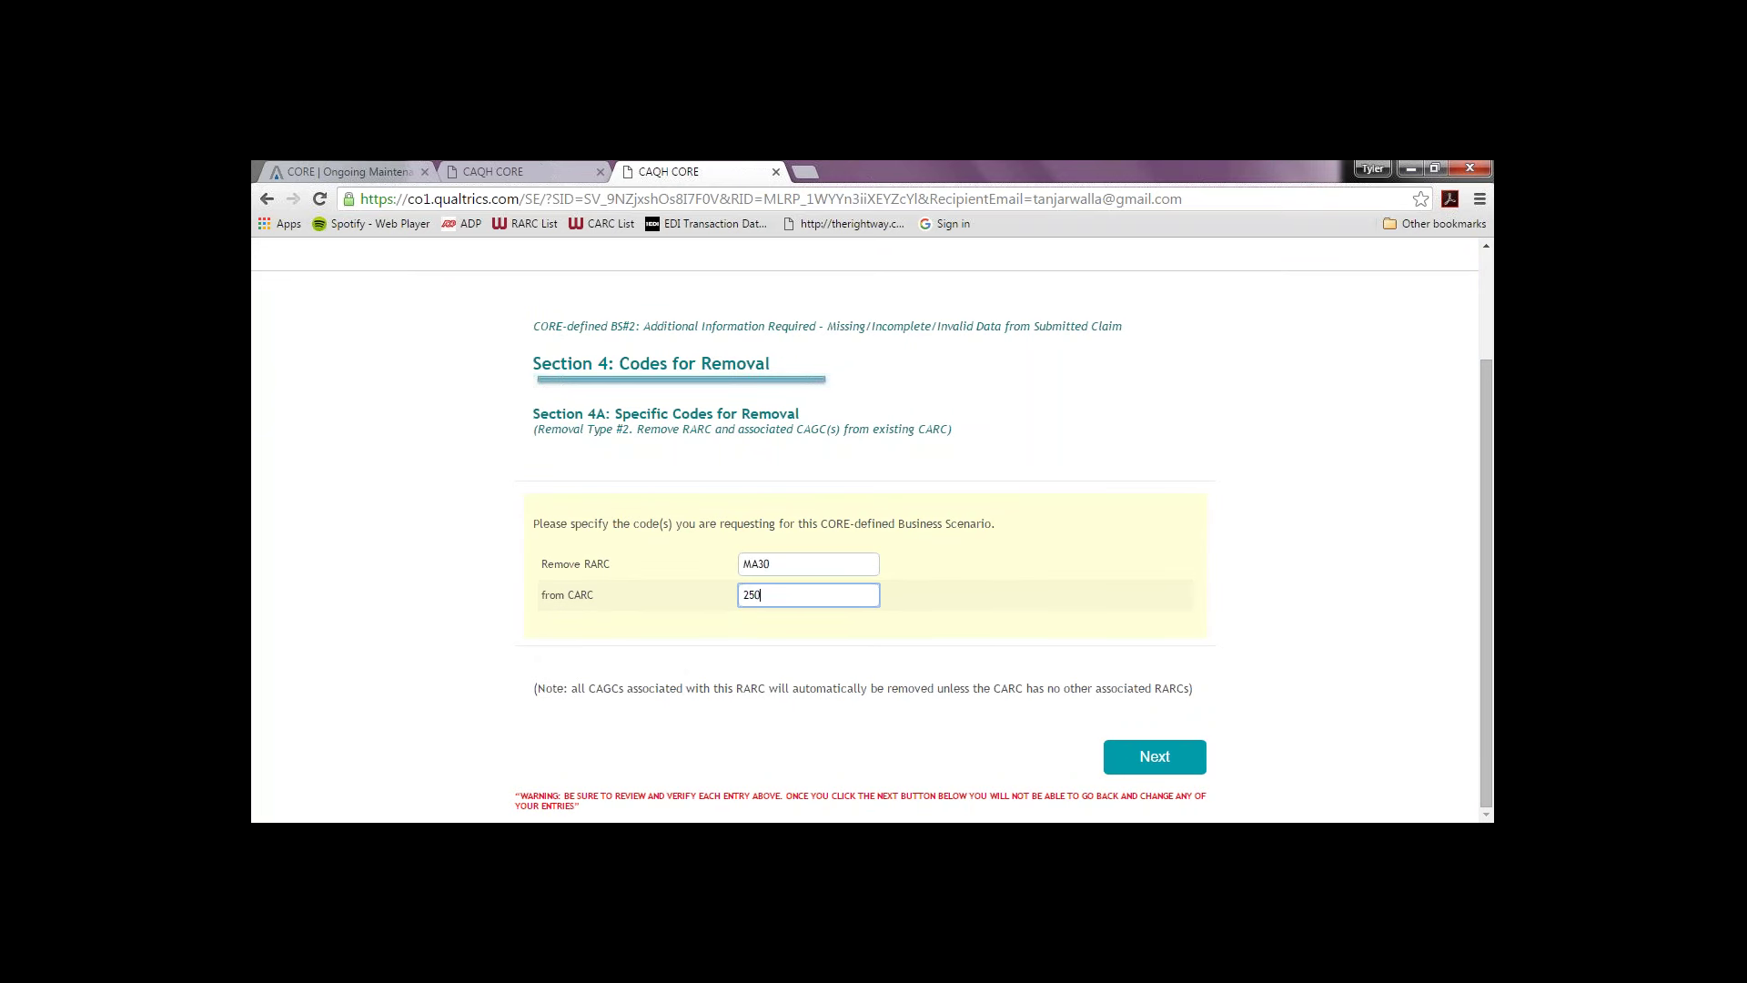
{"action": "left_click", "coordinate": [1136, 760]}
Step: Answer the Section 4B removal criteria question with XX and submit
{"action": "left_click", "coordinate": [1141, 744]}
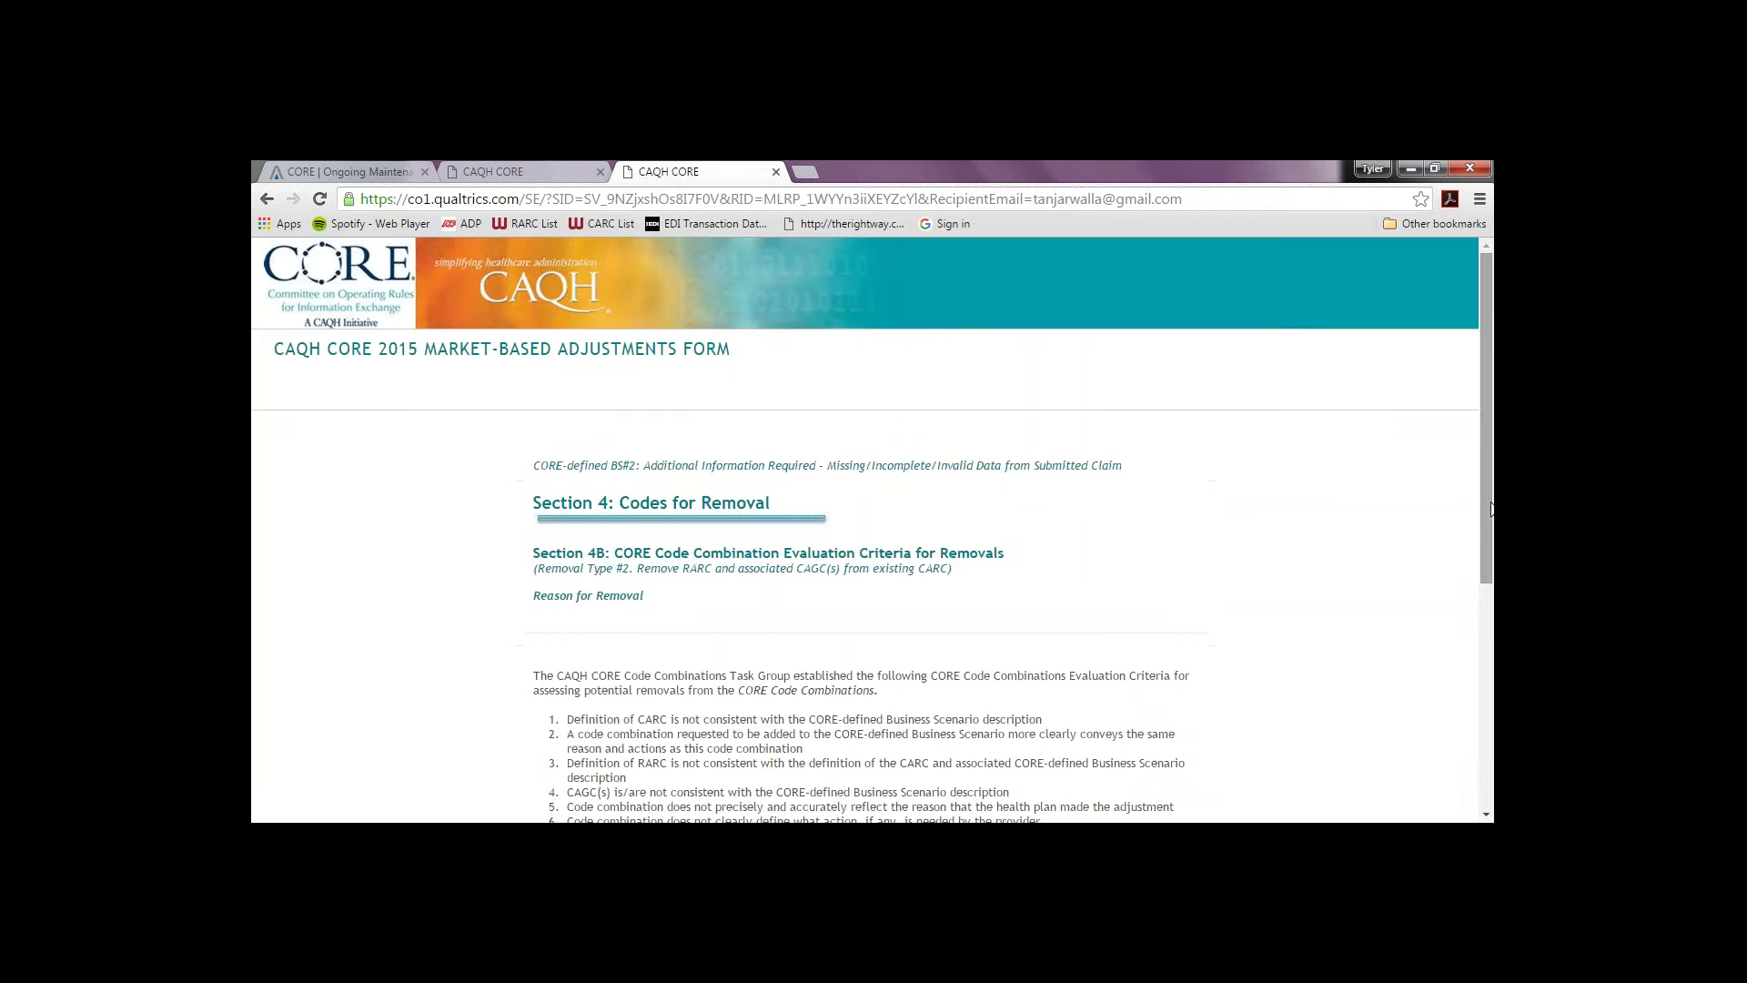
{"action": "scroll", "coordinate": [1485, 604], "scroll_direction": "down", "scroll_amount": 1}
{"action": "left_click_drag", "start_coordinate": [1486, 603], "coordinate": [1447, 746]}
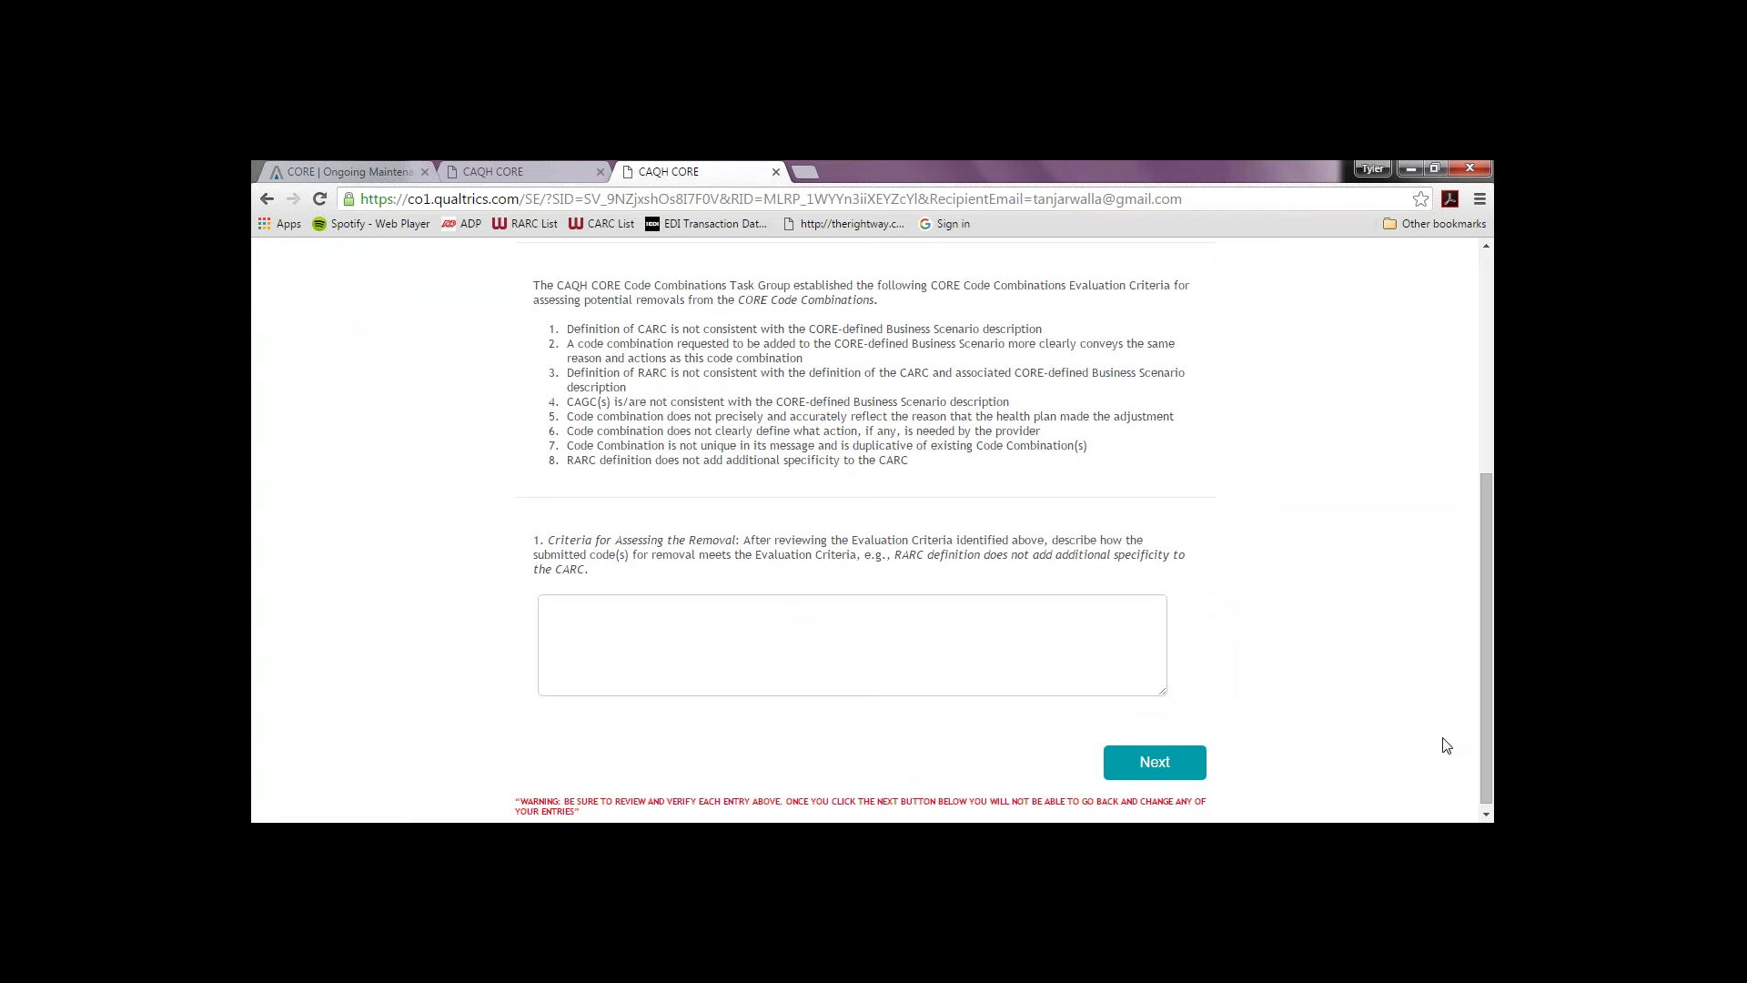
{"action": "left_click", "coordinate": [1008, 600]}
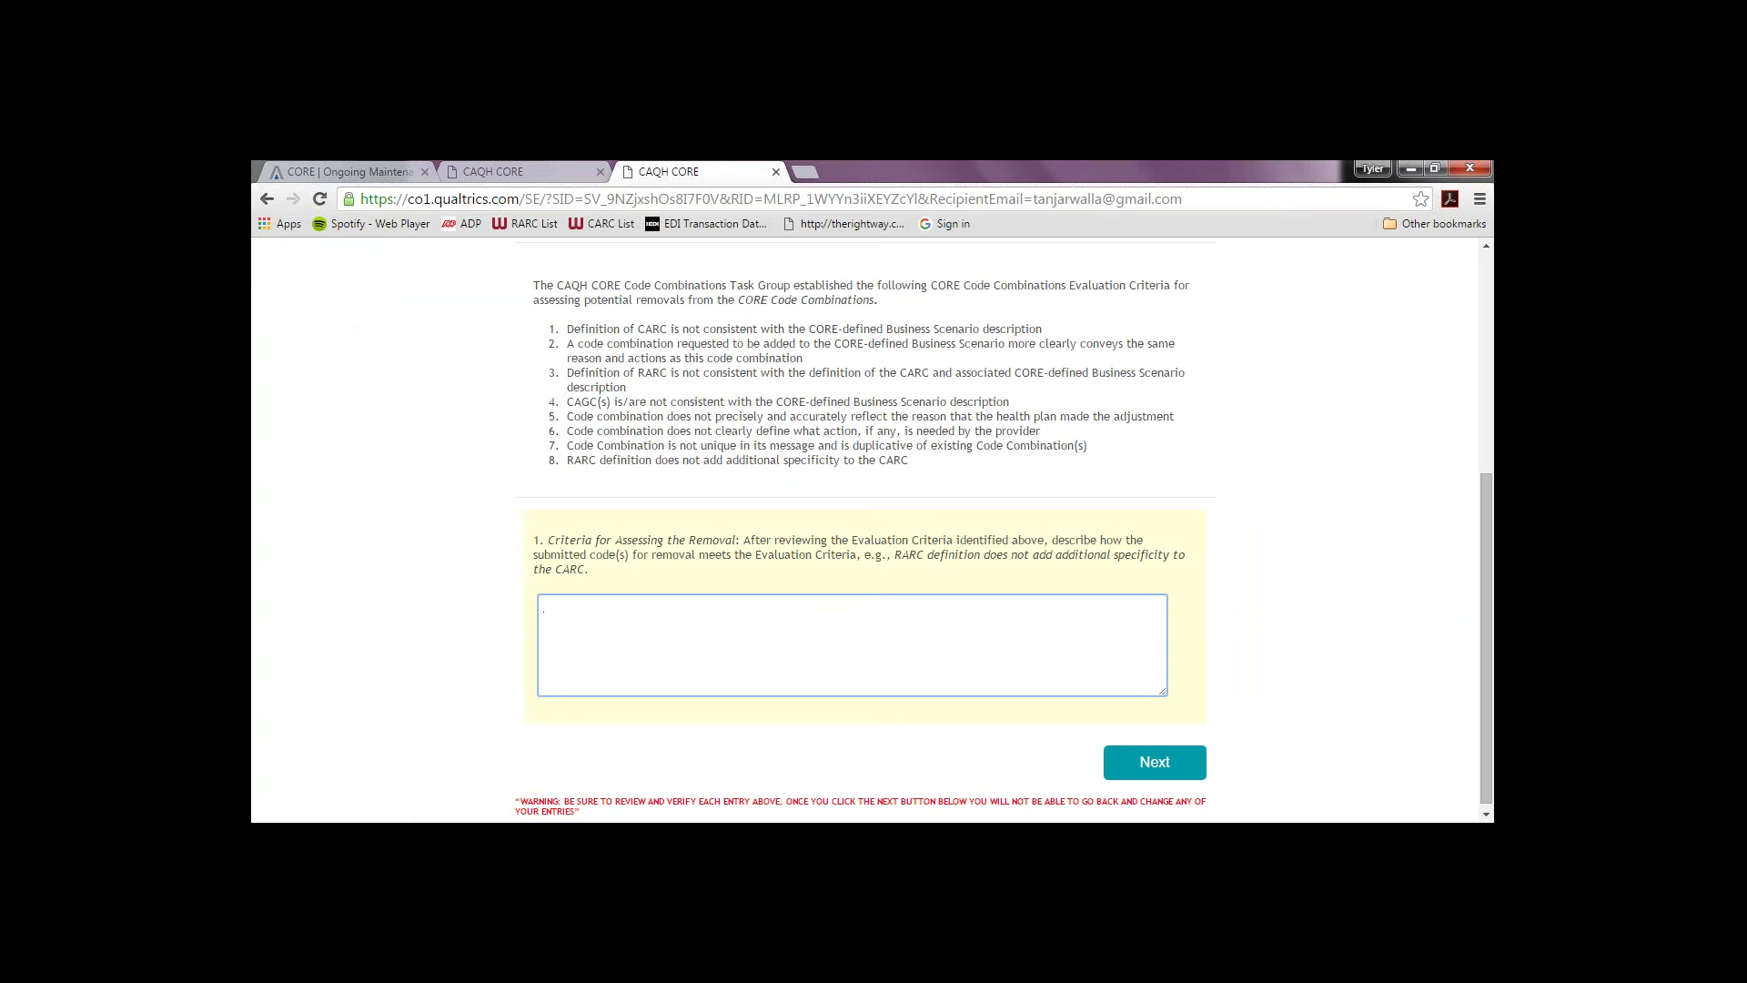
{"action": "type", "text": "XX"}
{"action": "left_click", "coordinate": [1173, 775]}
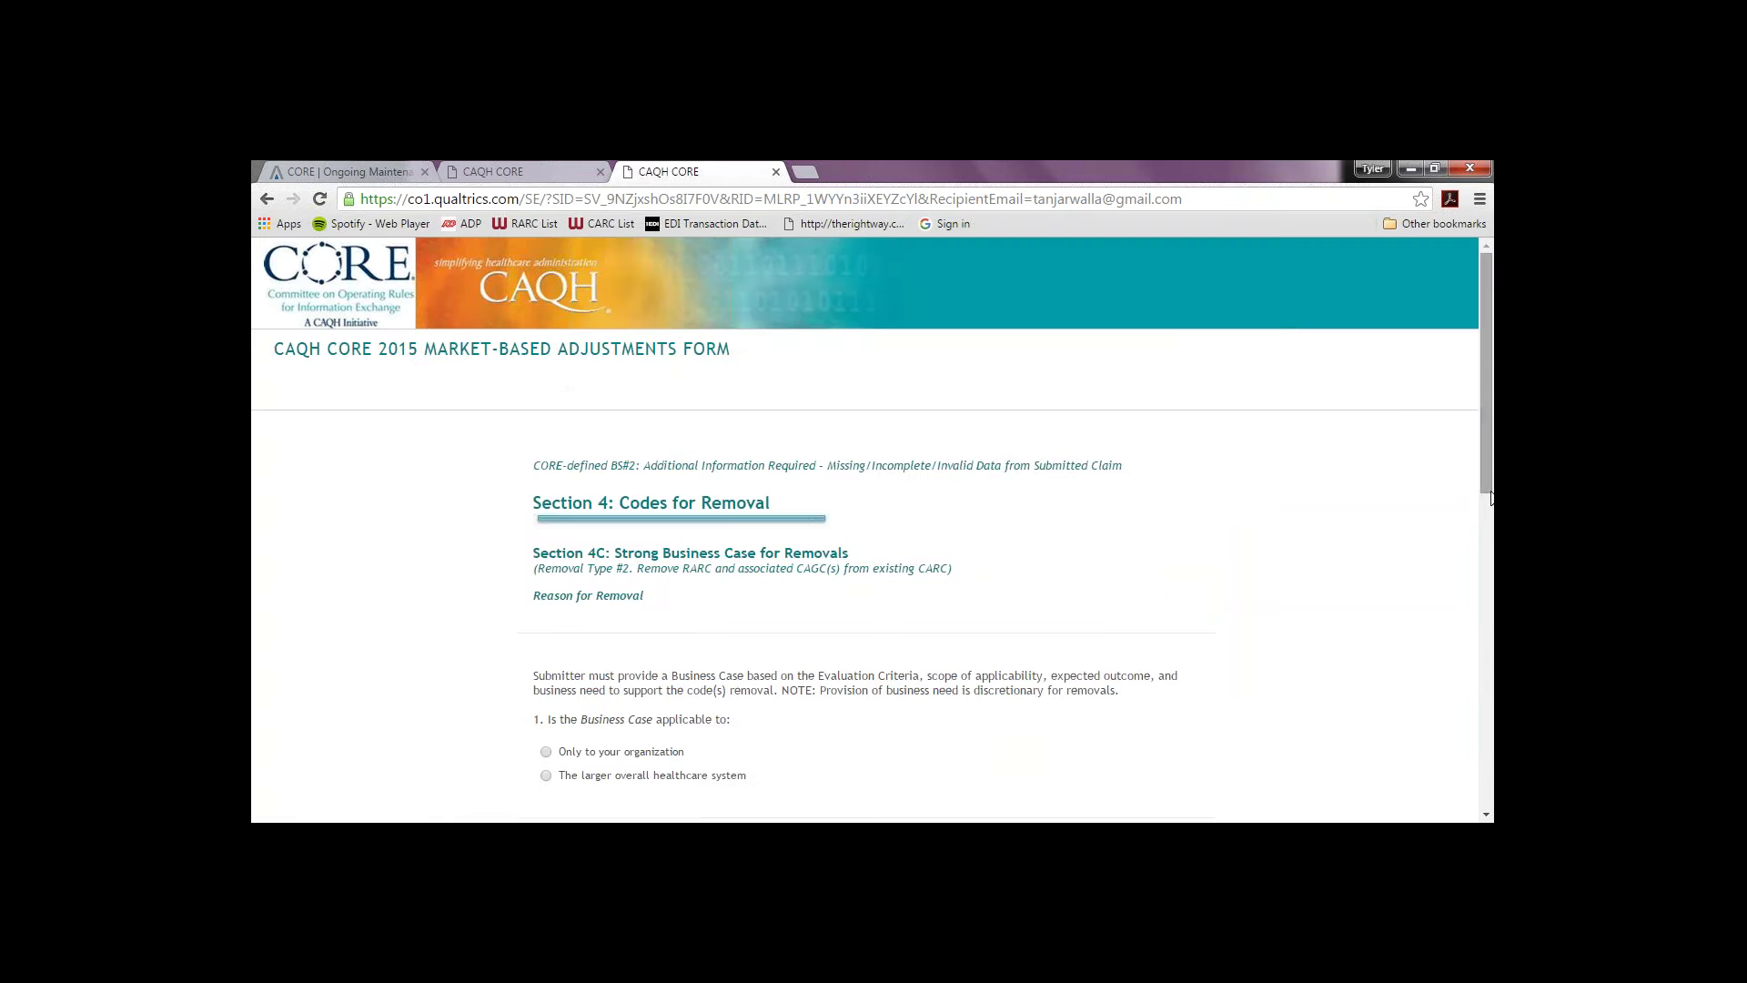
Step: Apply the removal business case to the larger healthcare system, add reduced provider calls, and enter XX as business need
{"action": "left_click_drag", "start_coordinate": [1486, 483], "coordinate": [1464, 676]}
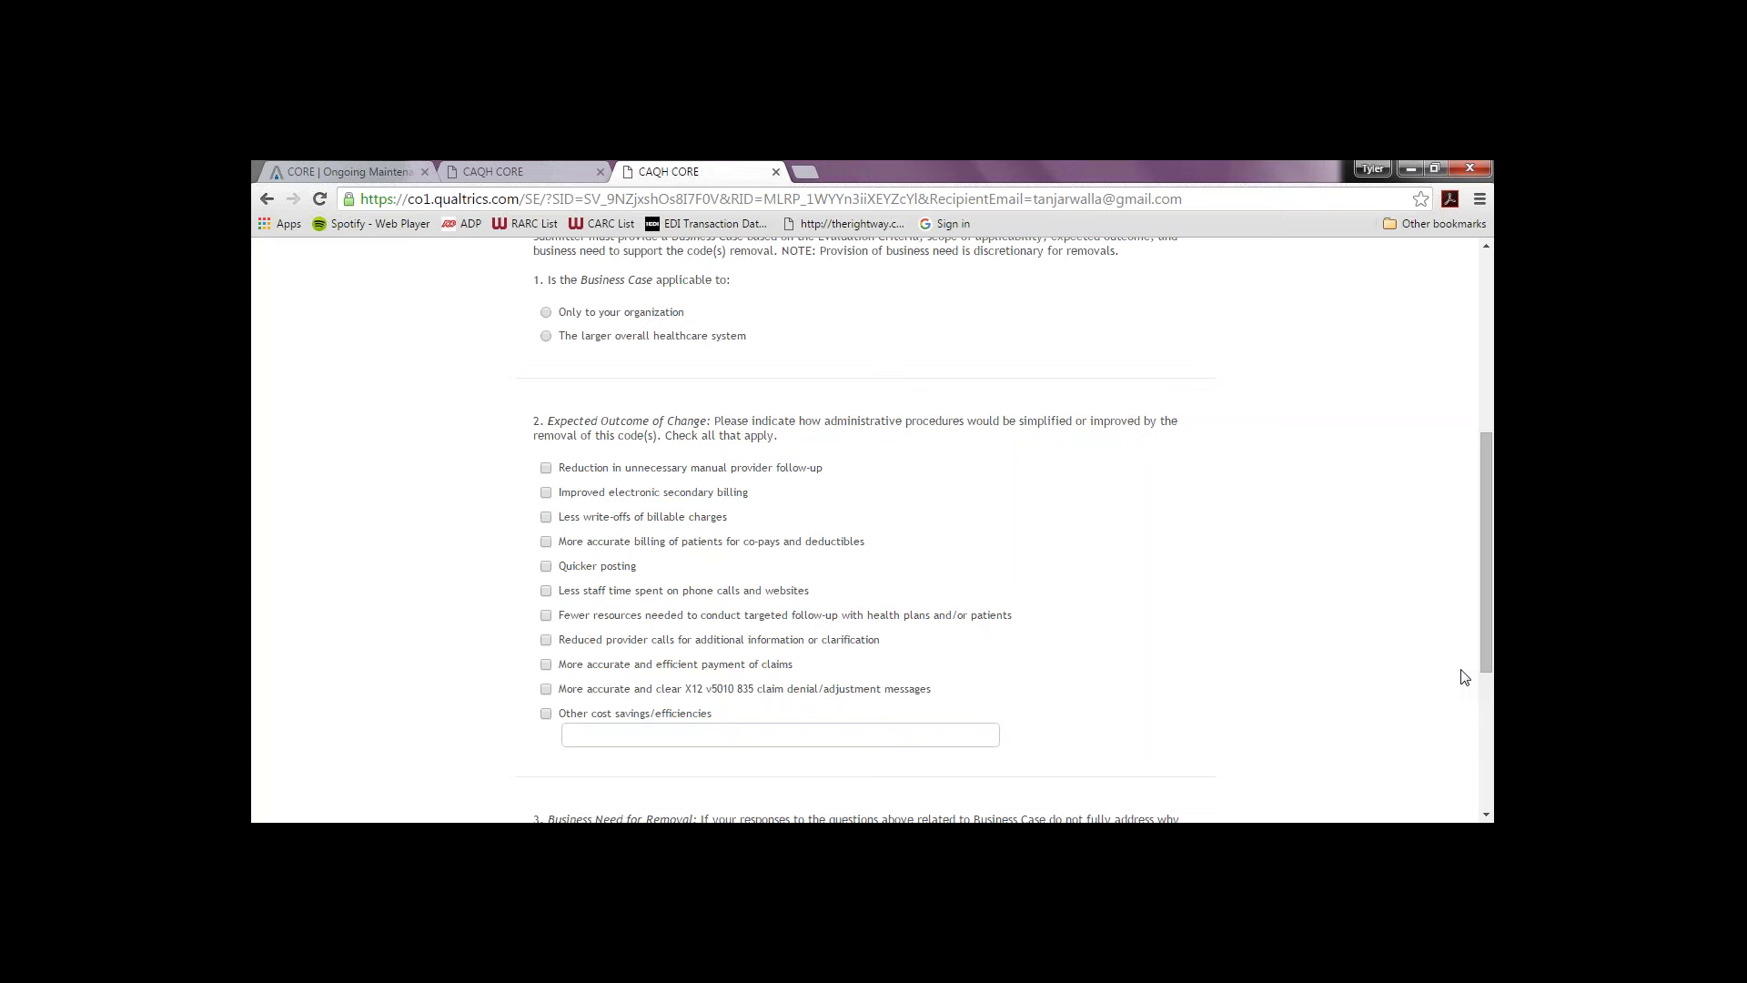
{"action": "left_click", "coordinate": [547, 336]}
{"action": "left_click", "coordinate": [546, 640]}
{"action": "left_click_drag", "start_coordinate": [1492, 496], "coordinate": [1481, 635]}
{"action": "left_click", "coordinate": [653, 676]}
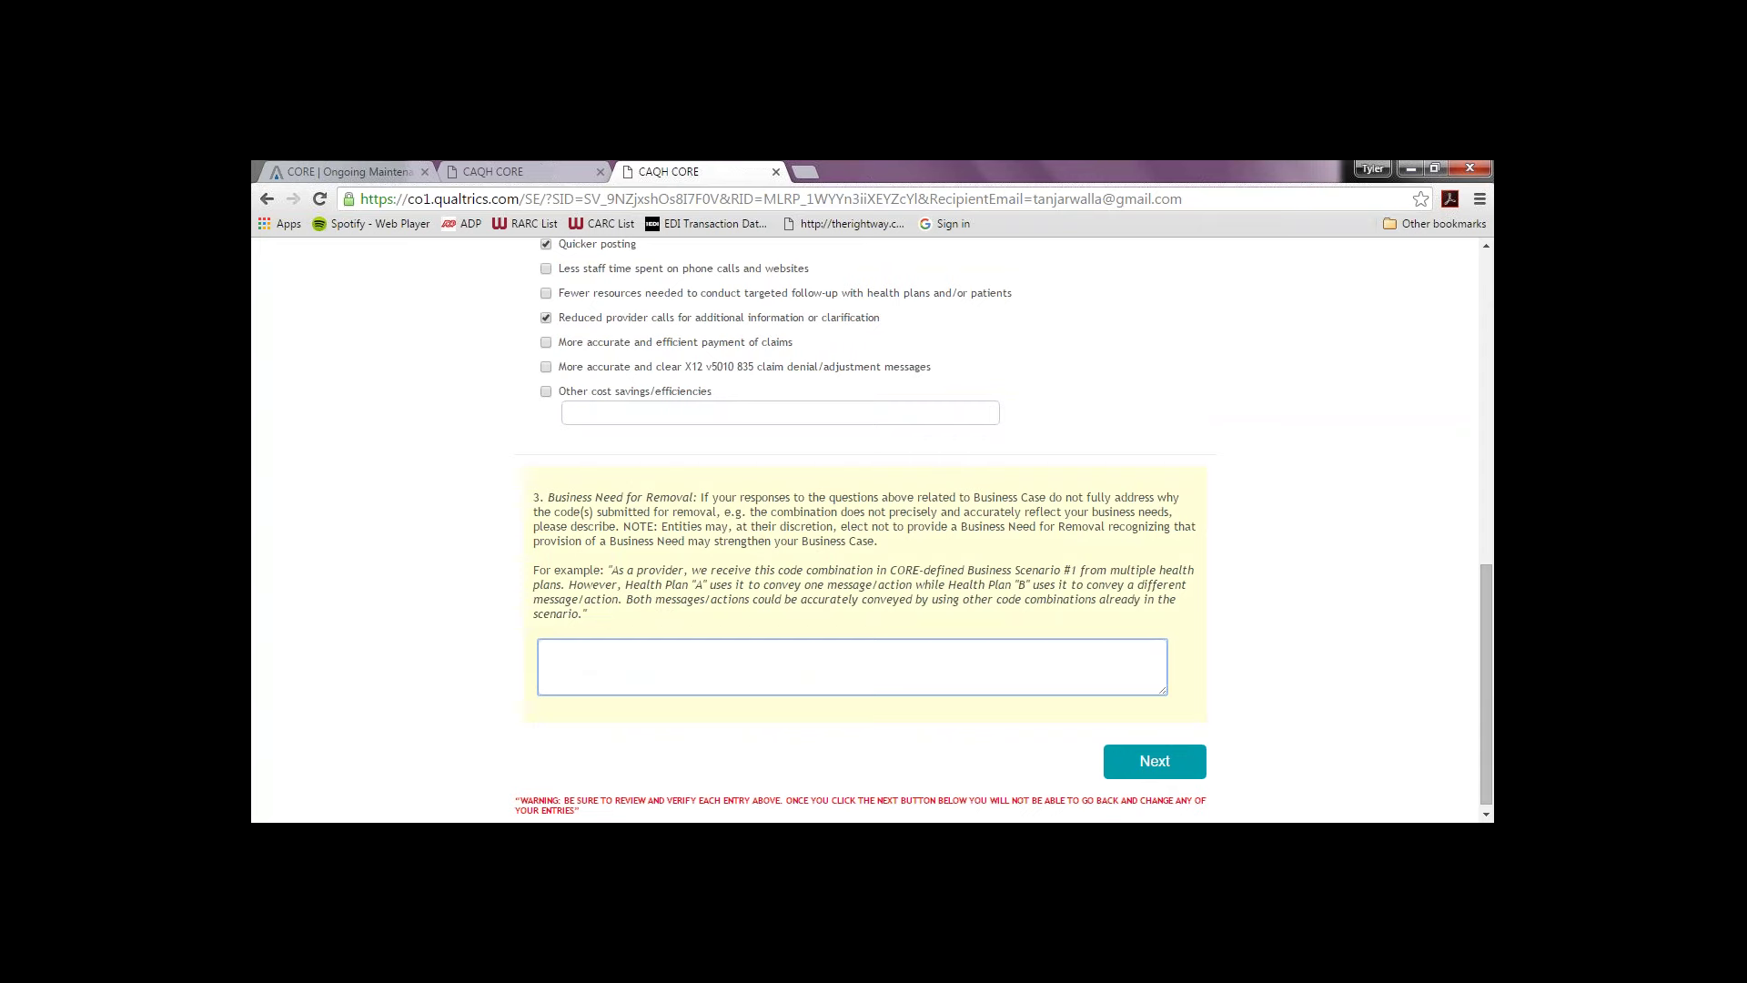
{"action": "type", "text": "XX"}
{"action": "left_click", "coordinate": [1152, 766]}
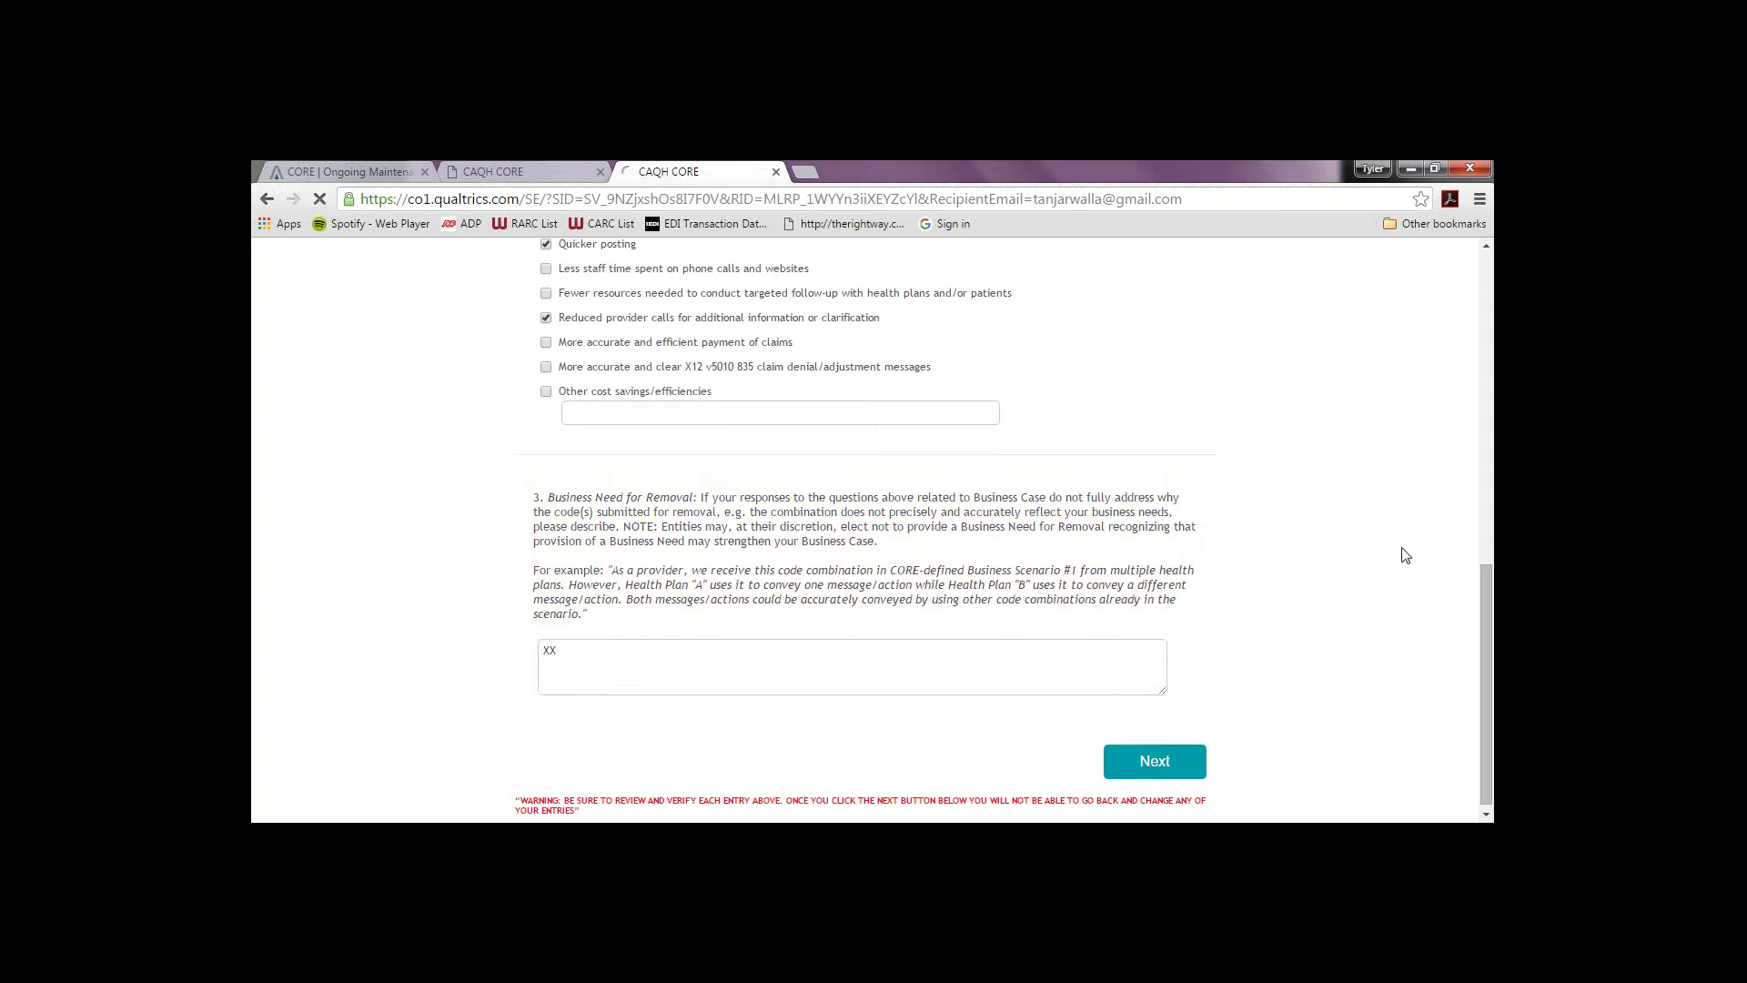
Step: Decline the Section 4D usage data analysis and return to the navigation page
{"action": "left_click_drag", "start_coordinate": [1483, 514], "coordinate": [1478, 597]}
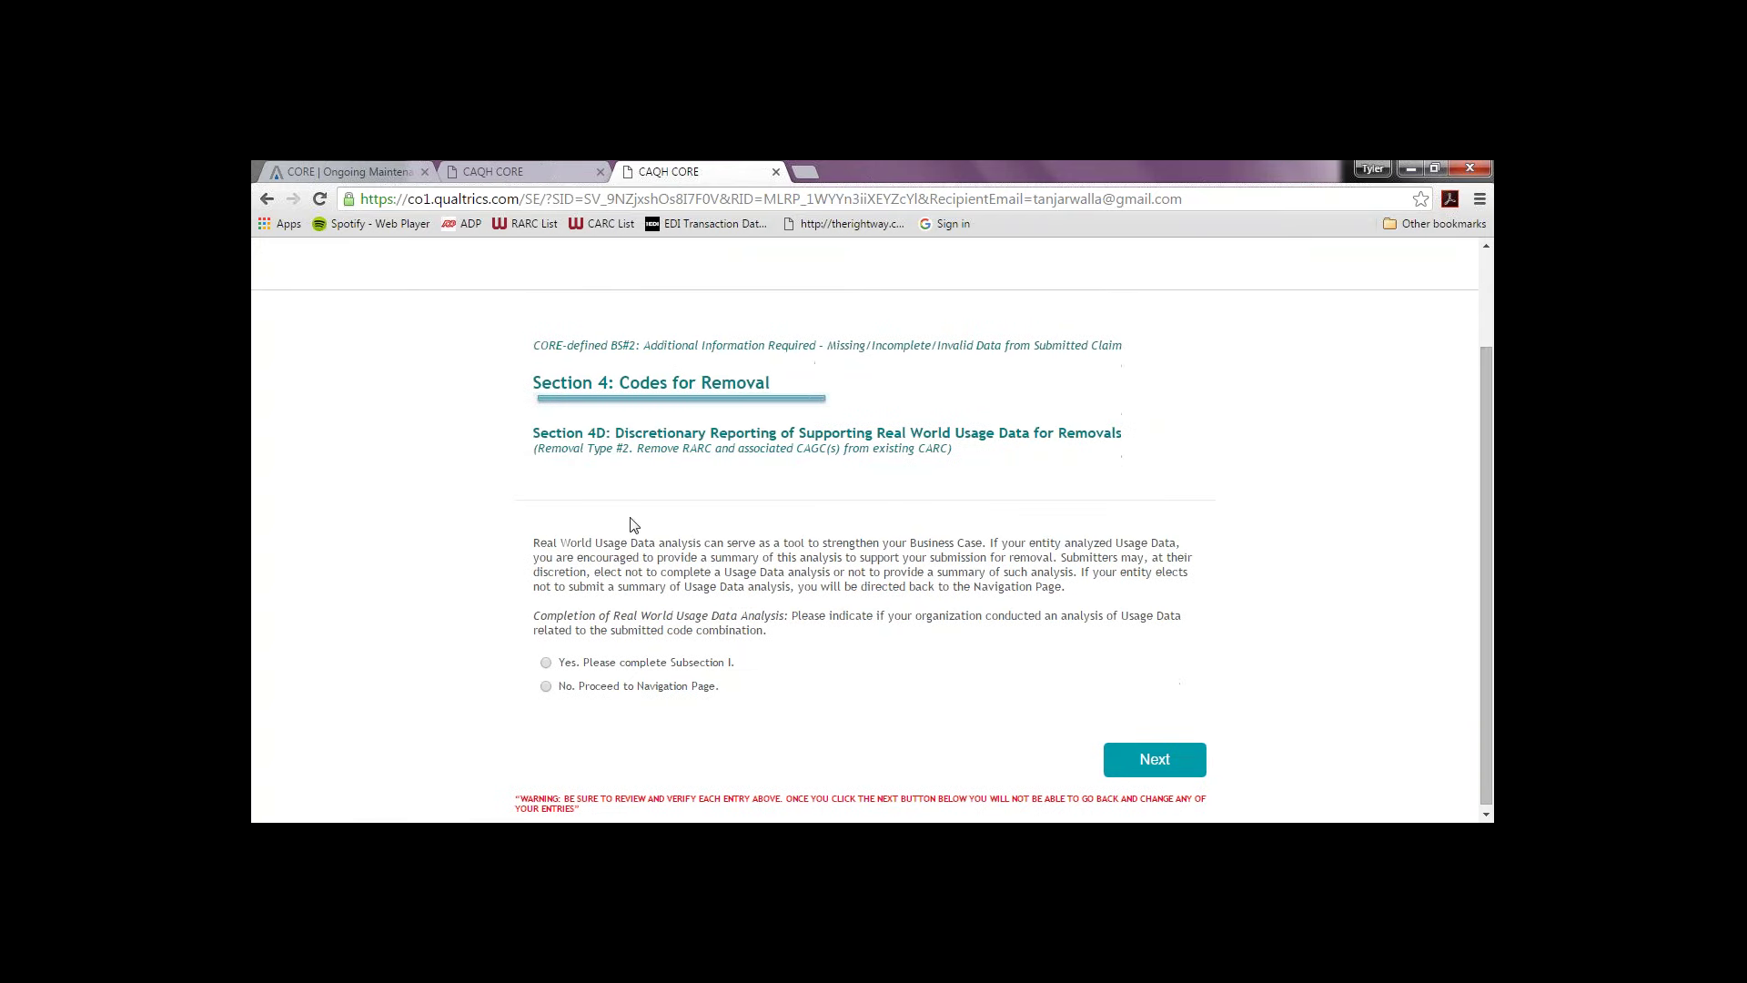
{"action": "left_click", "coordinate": [547, 688]}
{"action": "left_click", "coordinate": [1143, 760]}
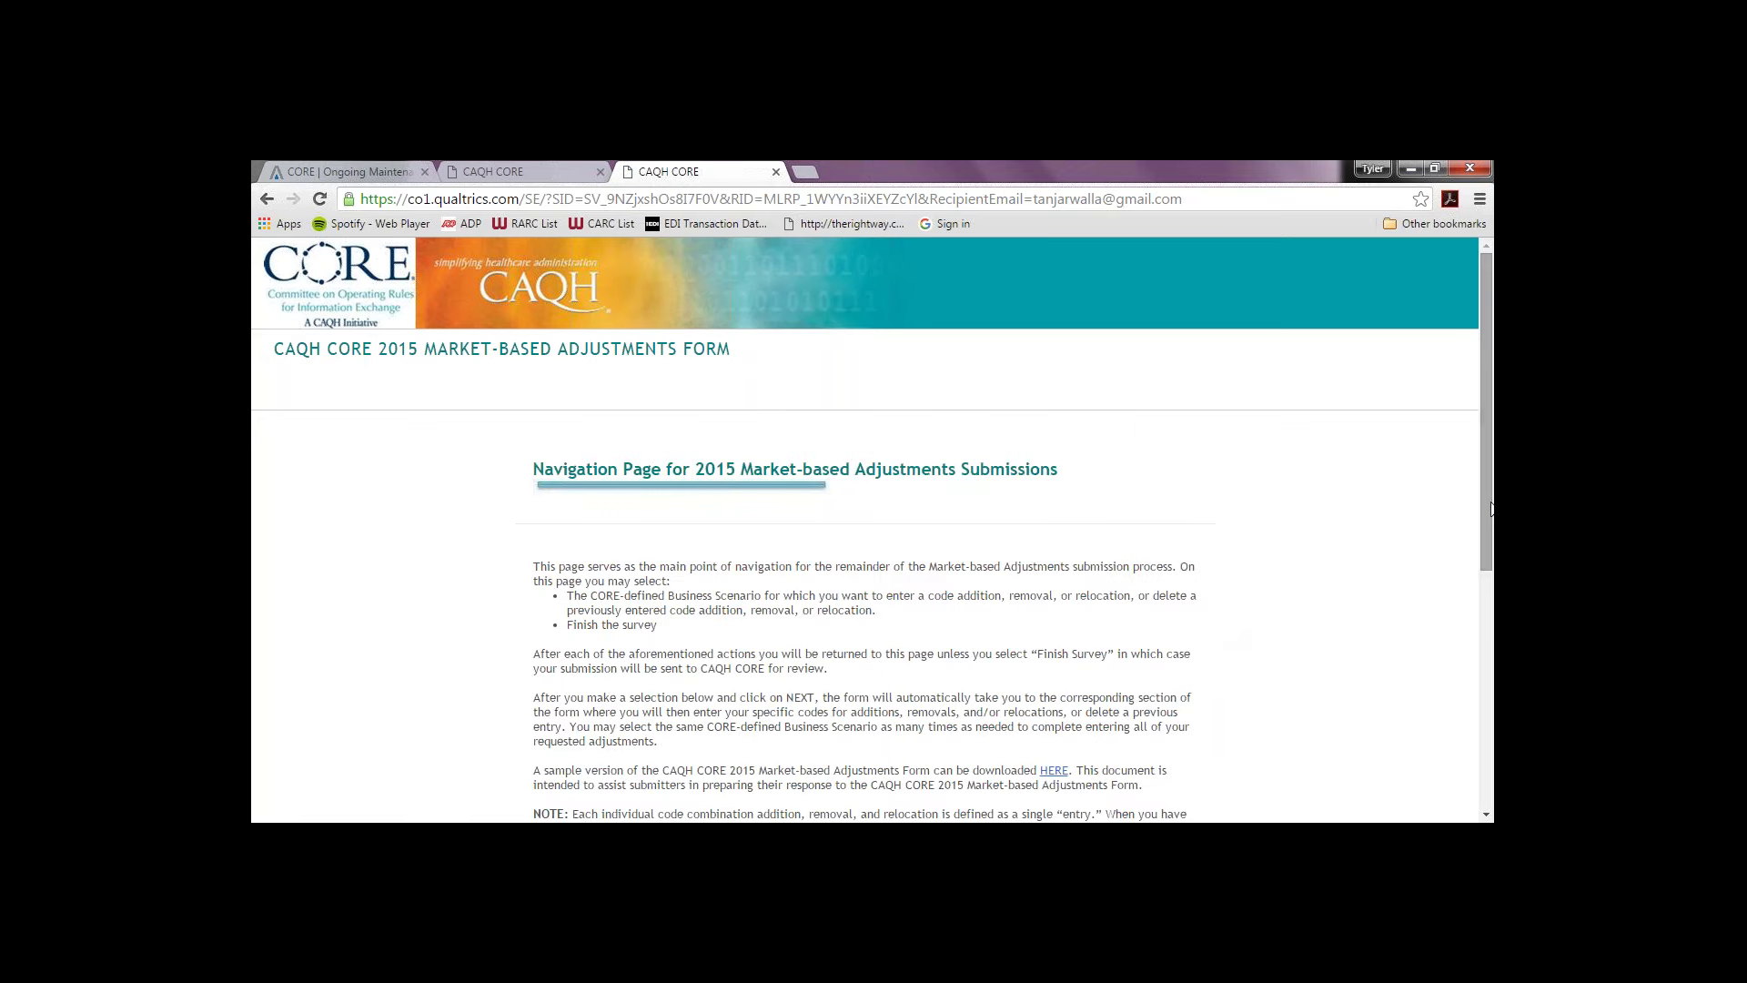
Step: Choose CORE-defined BS#3 (Billed Service Not Covered by Health Plan) and continue
{"action": "left_click_drag", "start_coordinate": [1491, 507], "coordinate": [1384, 717]}
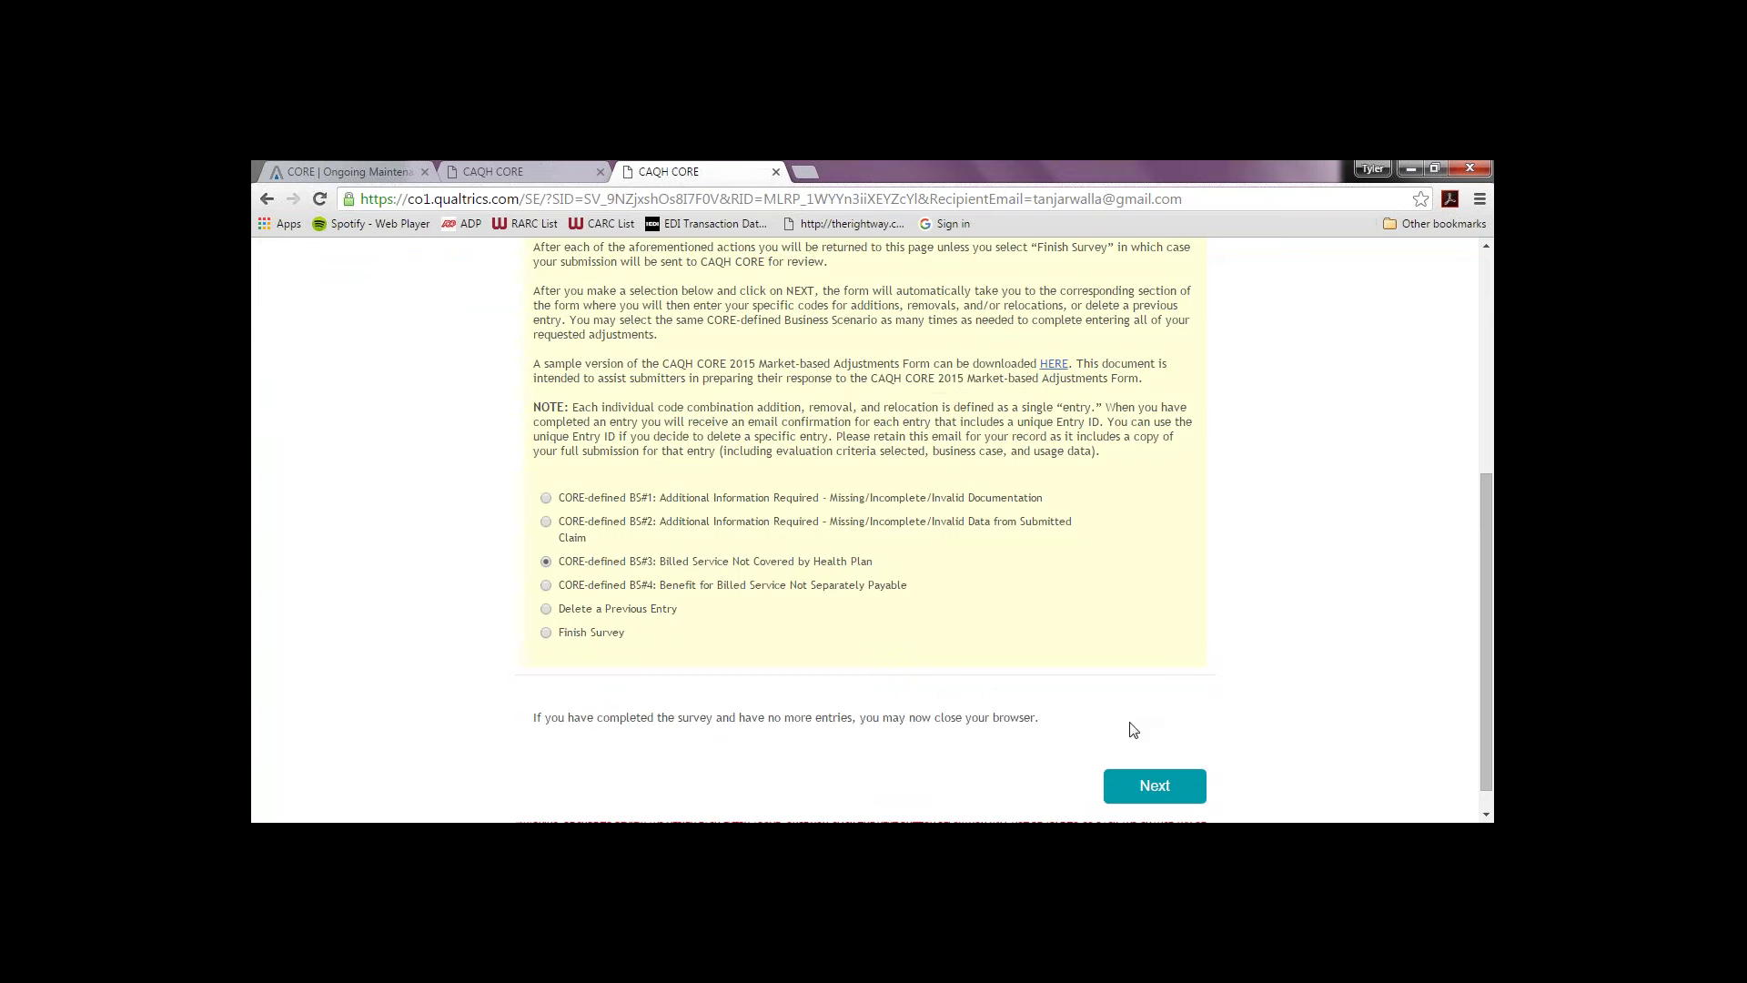
{"action": "left_click", "coordinate": [1145, 792]}
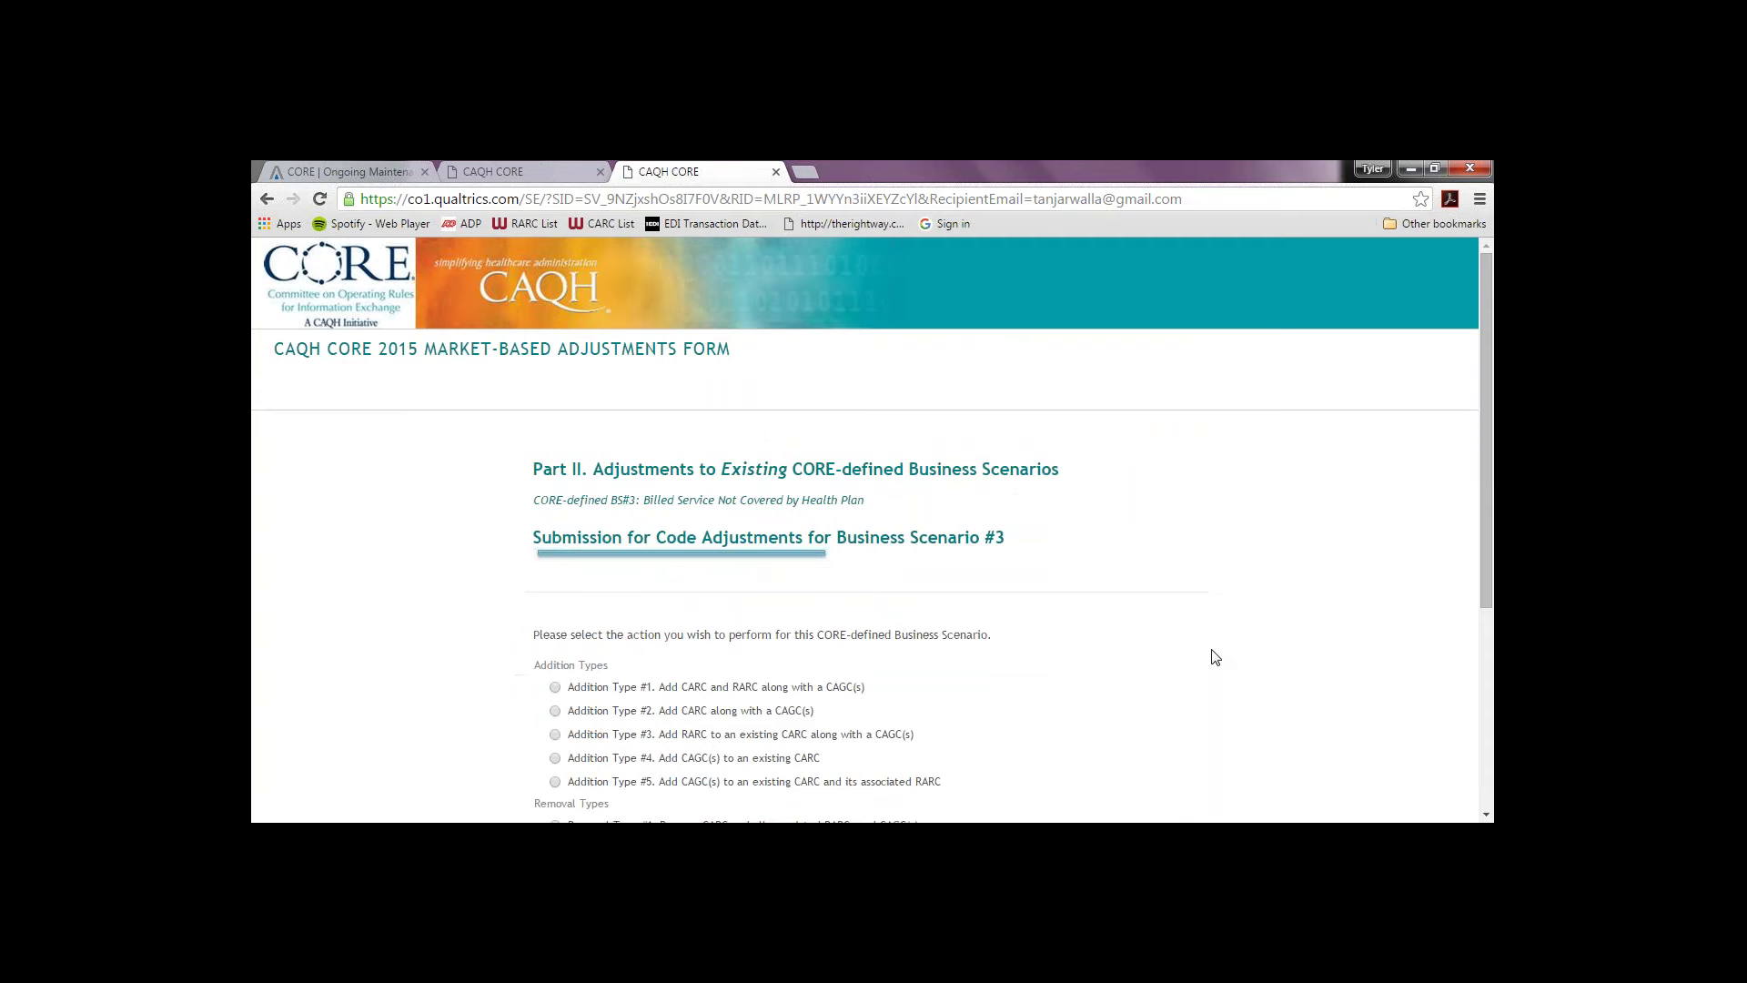
Step: Choose Relocation Type #1 as the Business Scenario #3 action and continue
{"action": "scroll", "coordinate": [1447, 710], "scroll_direction": "down", "scroll_amount": 4}
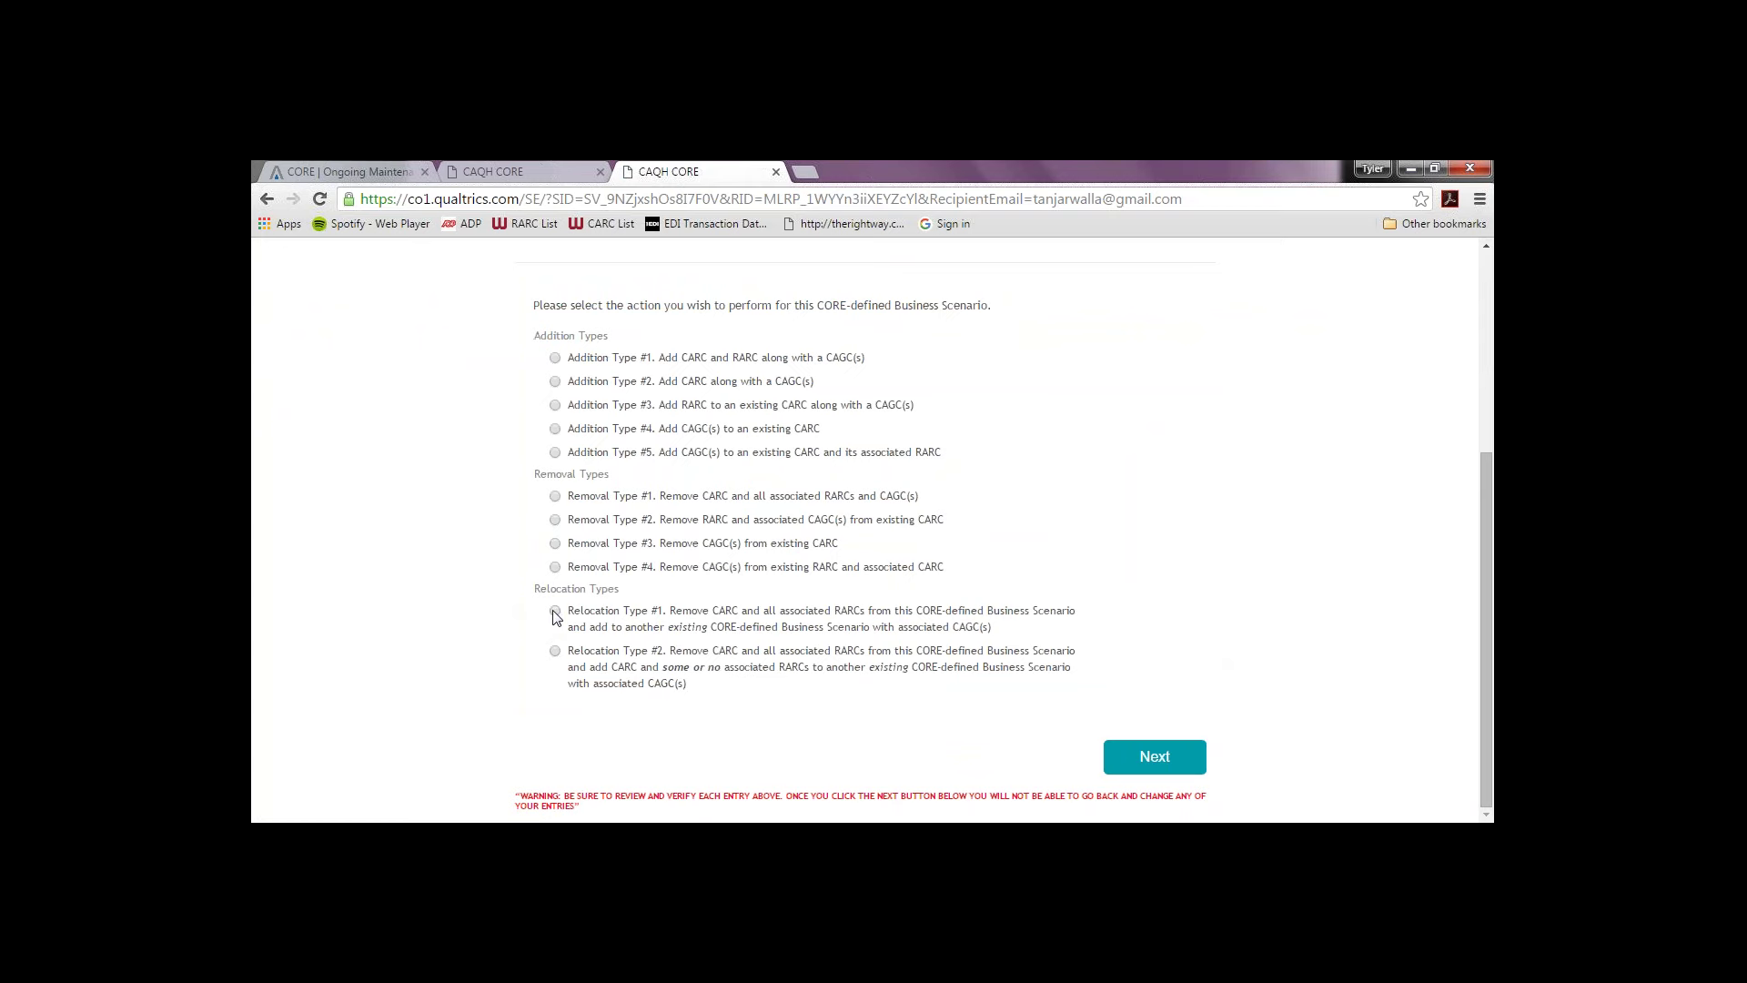
{"action": "left_click", "coordinate": [555, 612]}
{"action": "left_click", "coordinate": [1138, 764]}
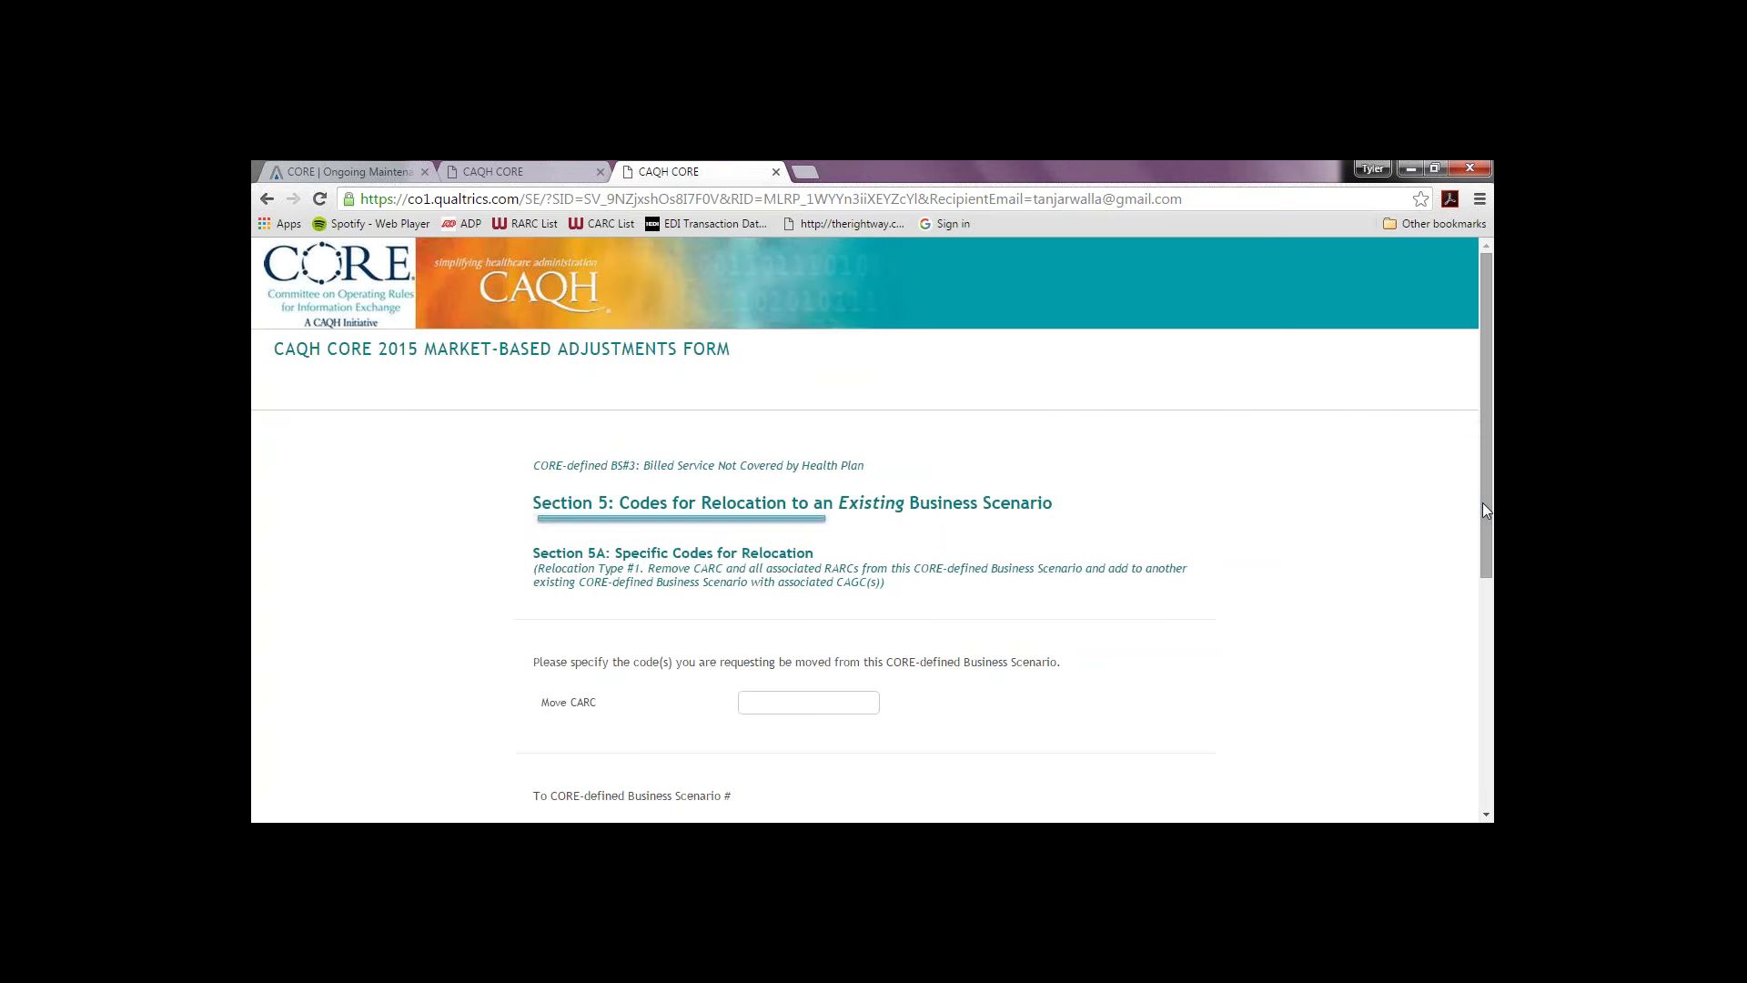
Step: Set CARC 250 to move to CORE-defined BS#1
{"action": "left_click_drag", "start_coordinate": [1485, 510], "coordinate": [1453, 625]}
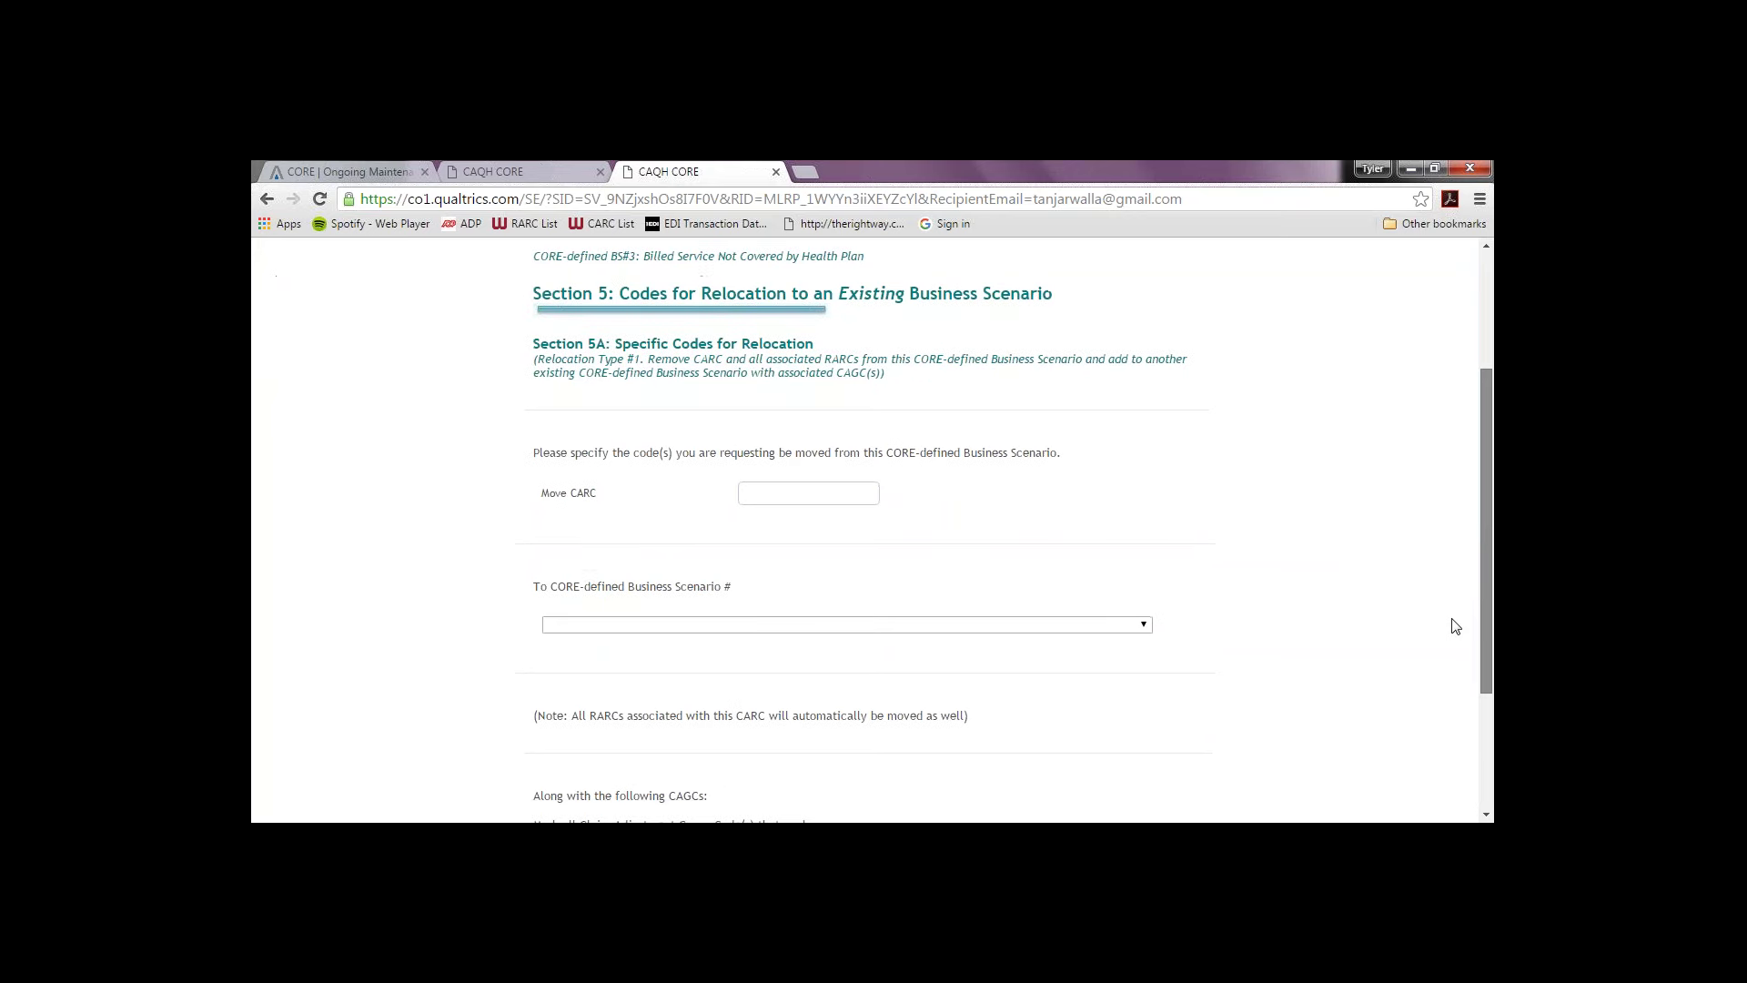
{"action": "left_click", "coordinate": [749, 491]}
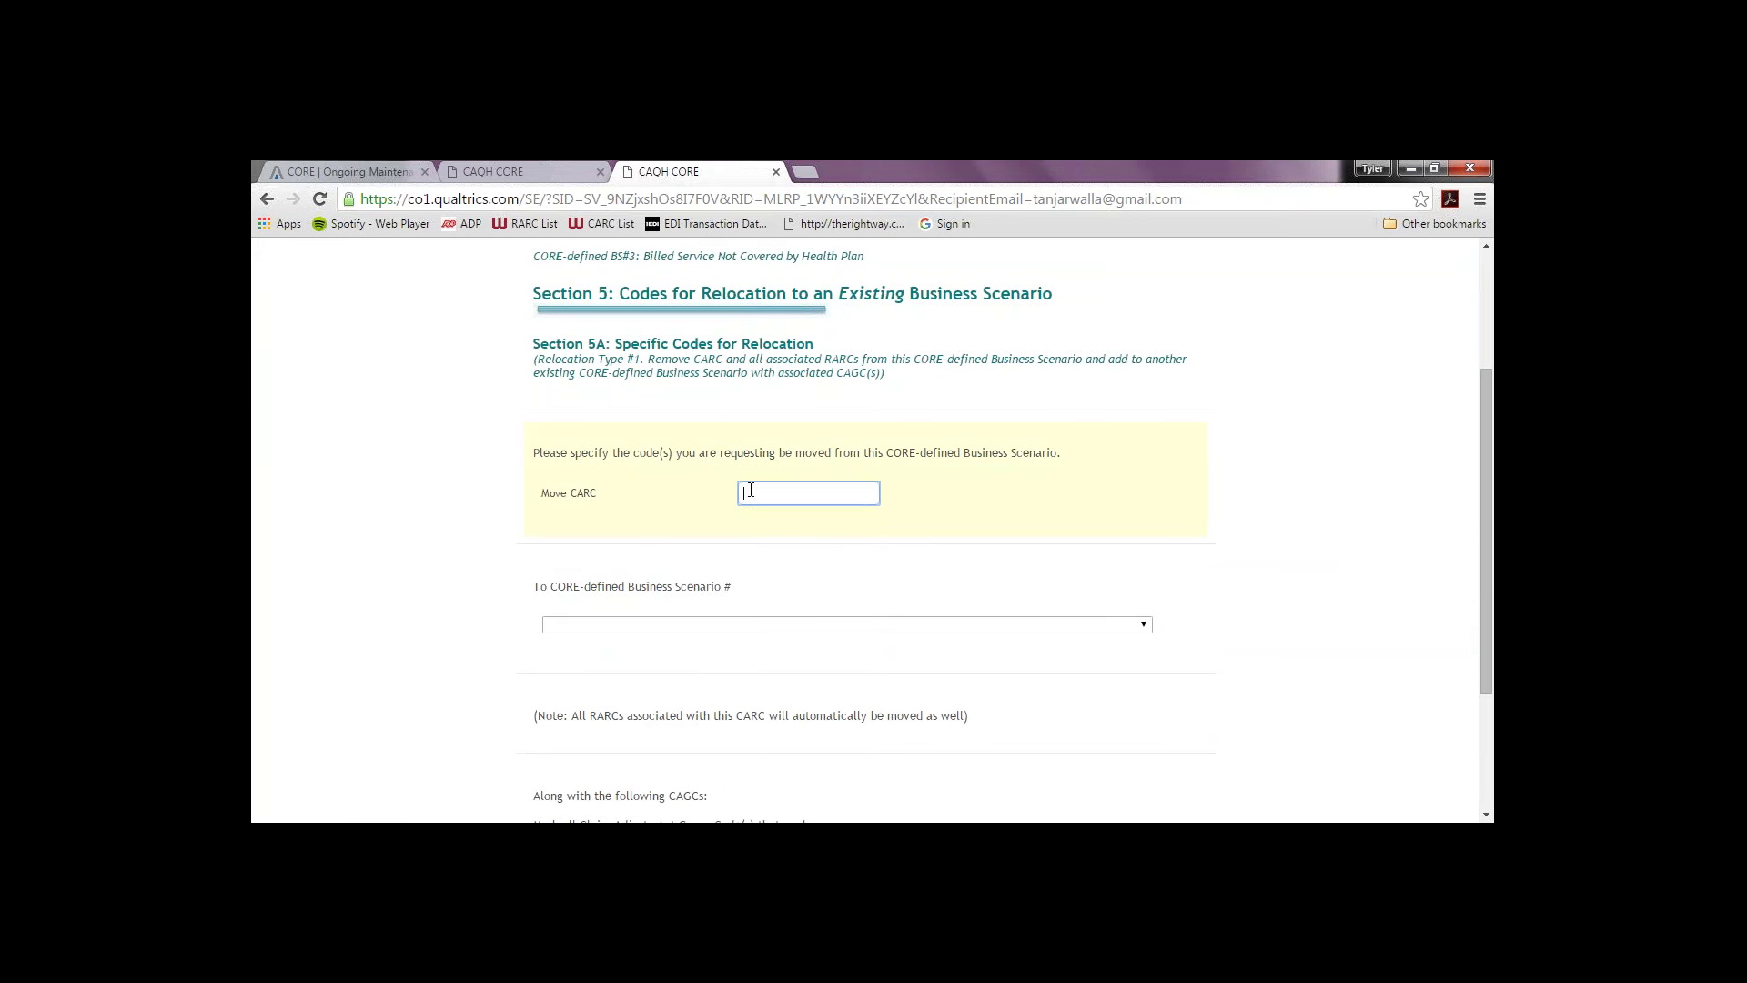
{"action": "left_click", "coordinate": [723, 628]}
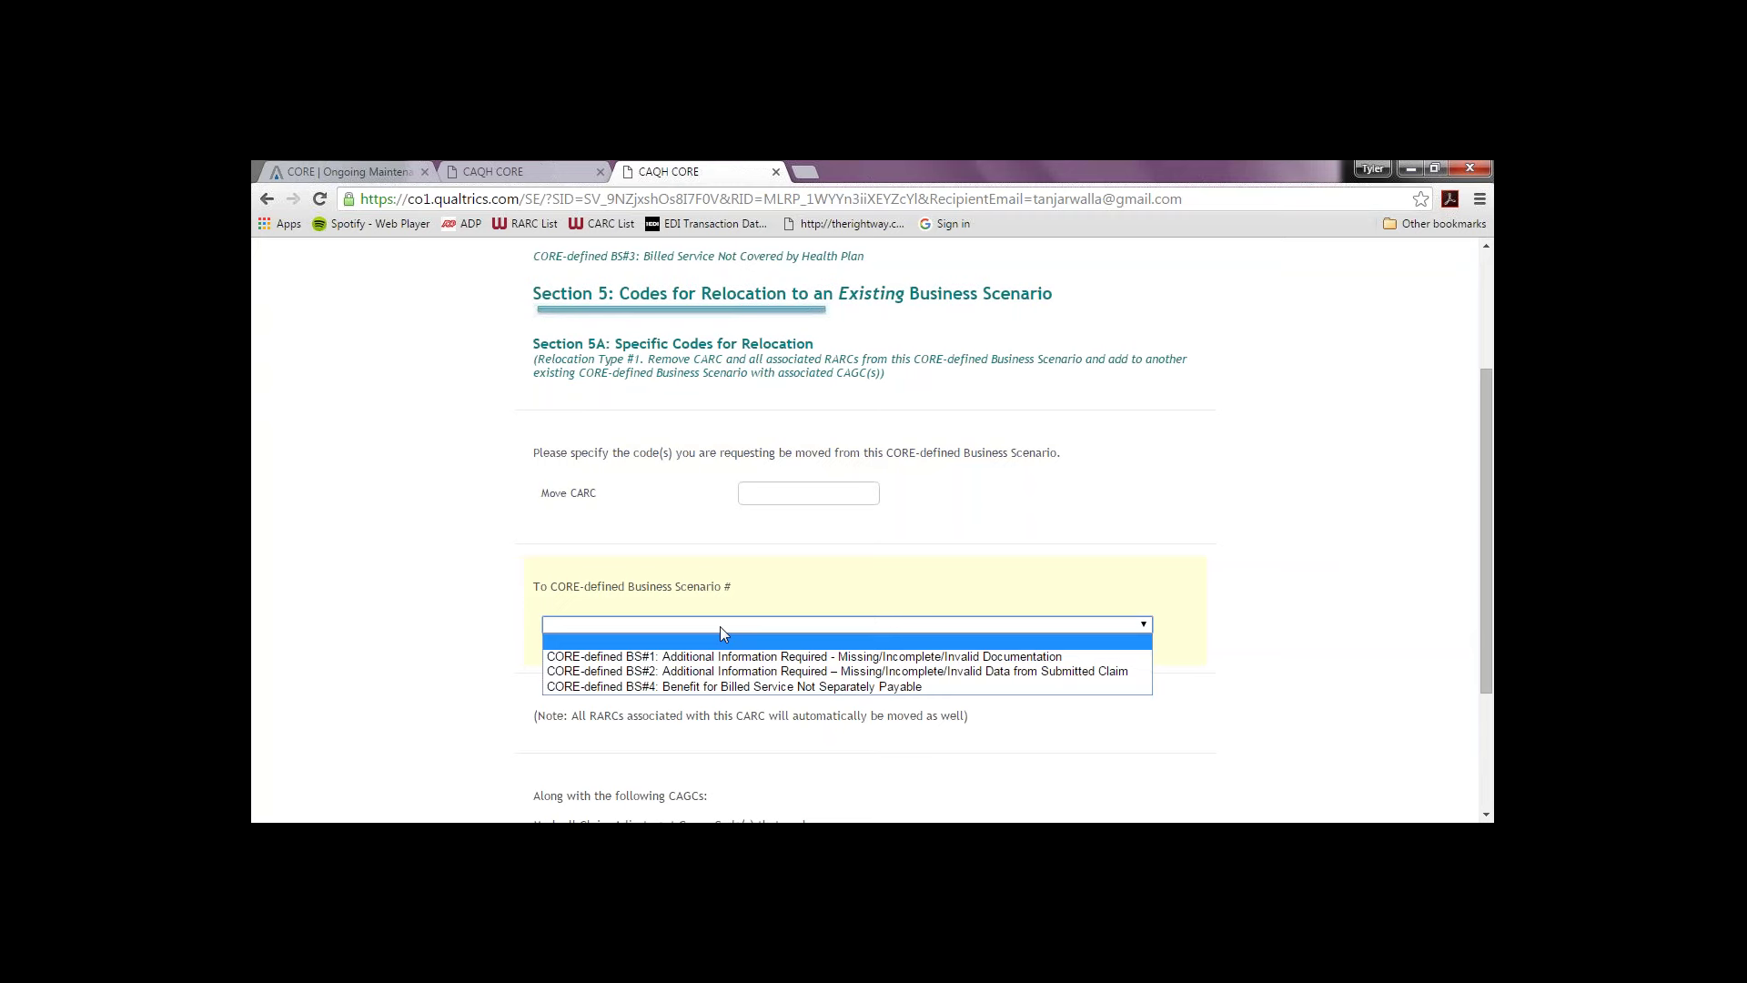
{"action": "left_click", "coordinate": [871, 492]}
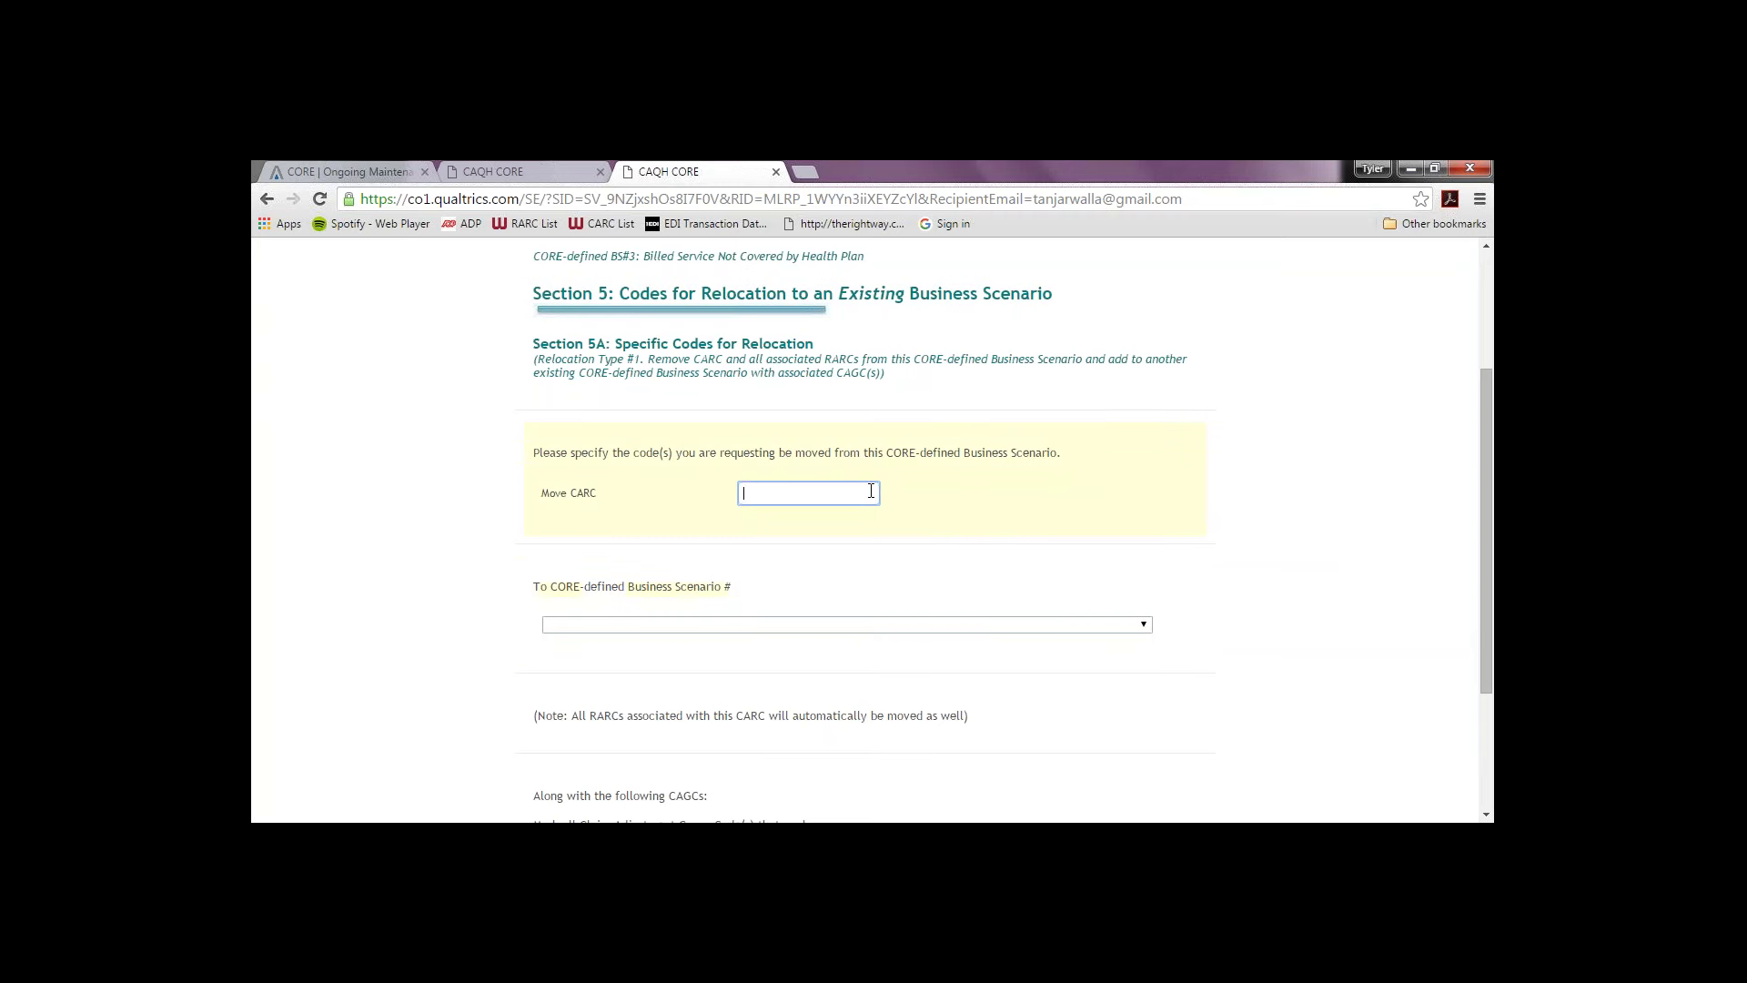
{"action": "type", "text": "250"}
{"action": "left_click", "coordinate": [914, 626]}
{"action": "left_click", "coordinate": [915, 632]}
{"action": "left_click", "coordinate": [898, 652]}
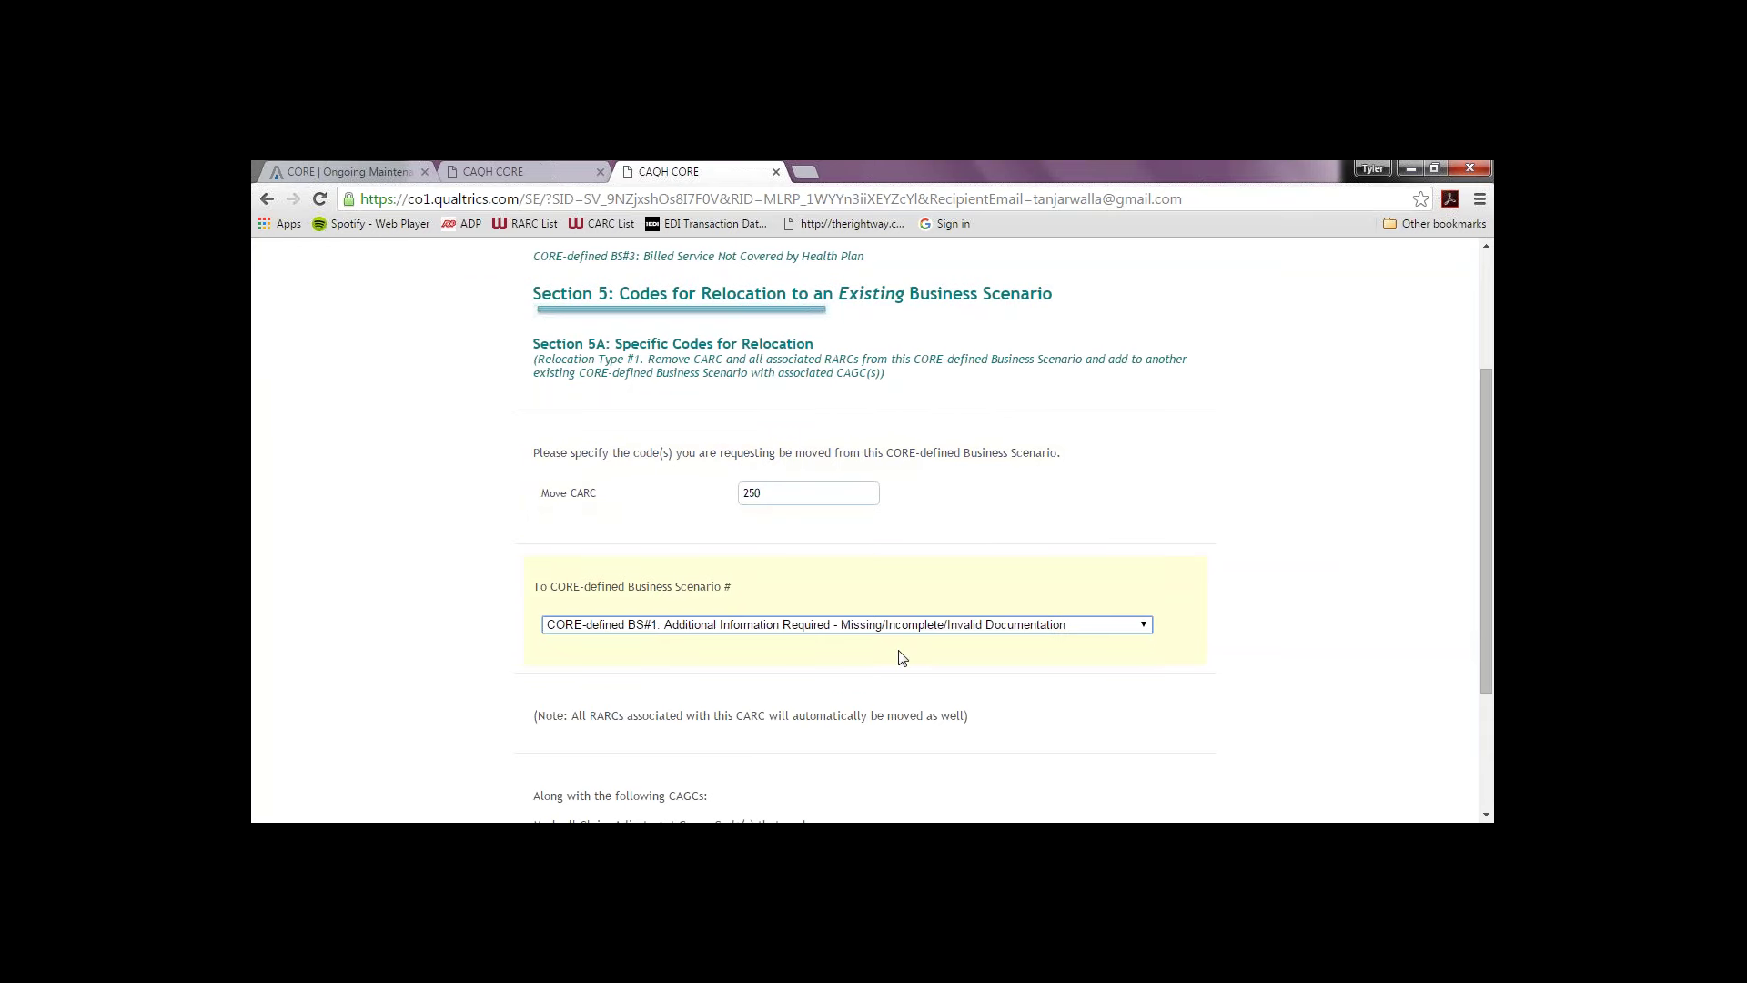
Step: Tick CAGCs PI and PR and submit the relocation codes
{"action": "scroll", "coordinate": [1491, 654], "scroll_direction": "down", "scroll_amount": 3}
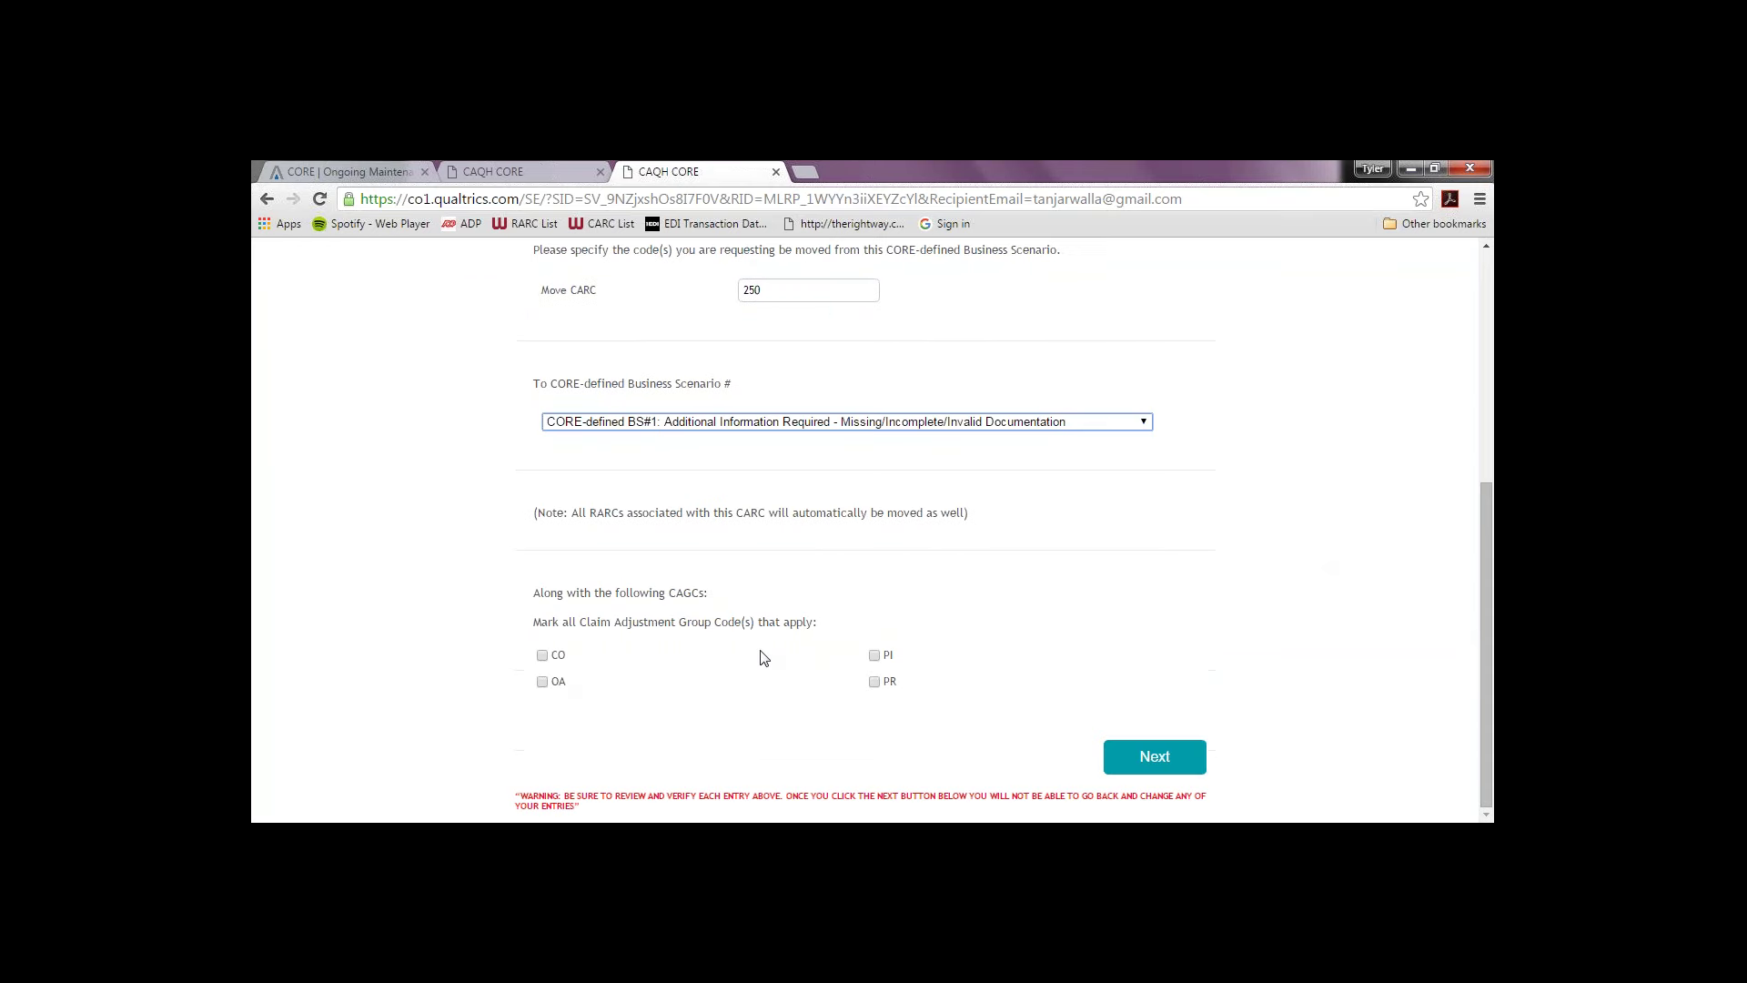
{"action": "left_click", "coordinate": [885, 655]}
{"action": "left_click", "coordinate": [877, 682]}
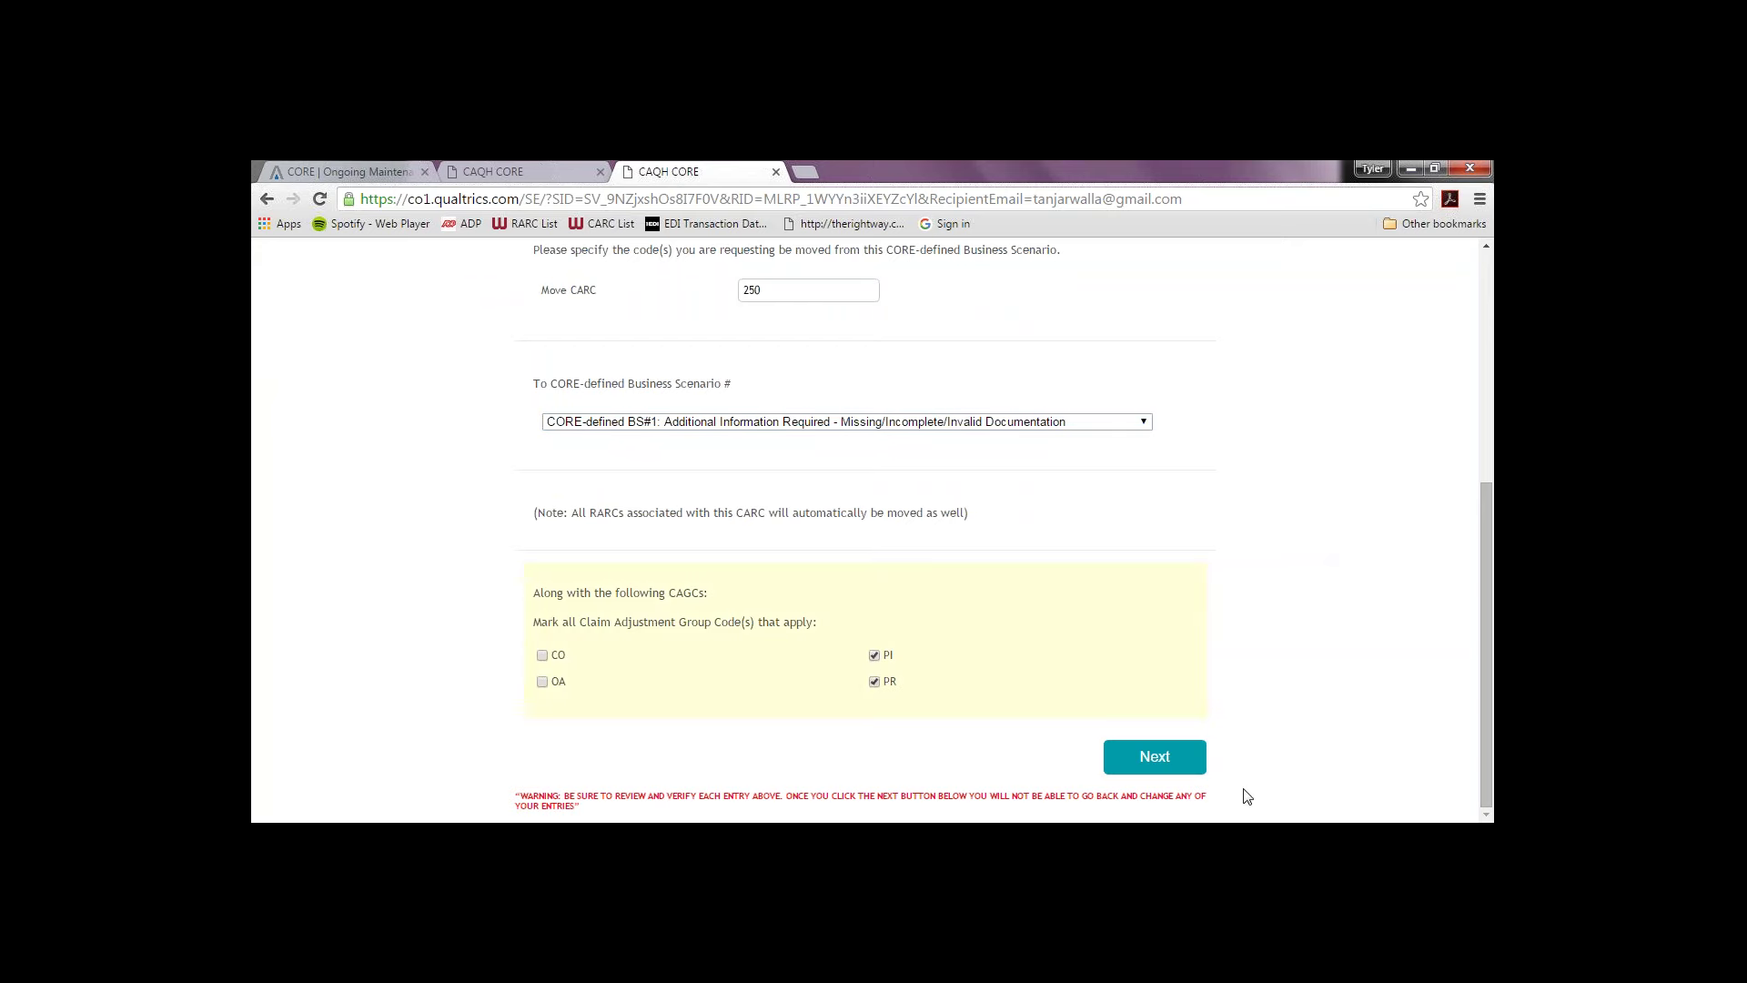
{"action": "left_click", "coordinate": [1183, 757]}
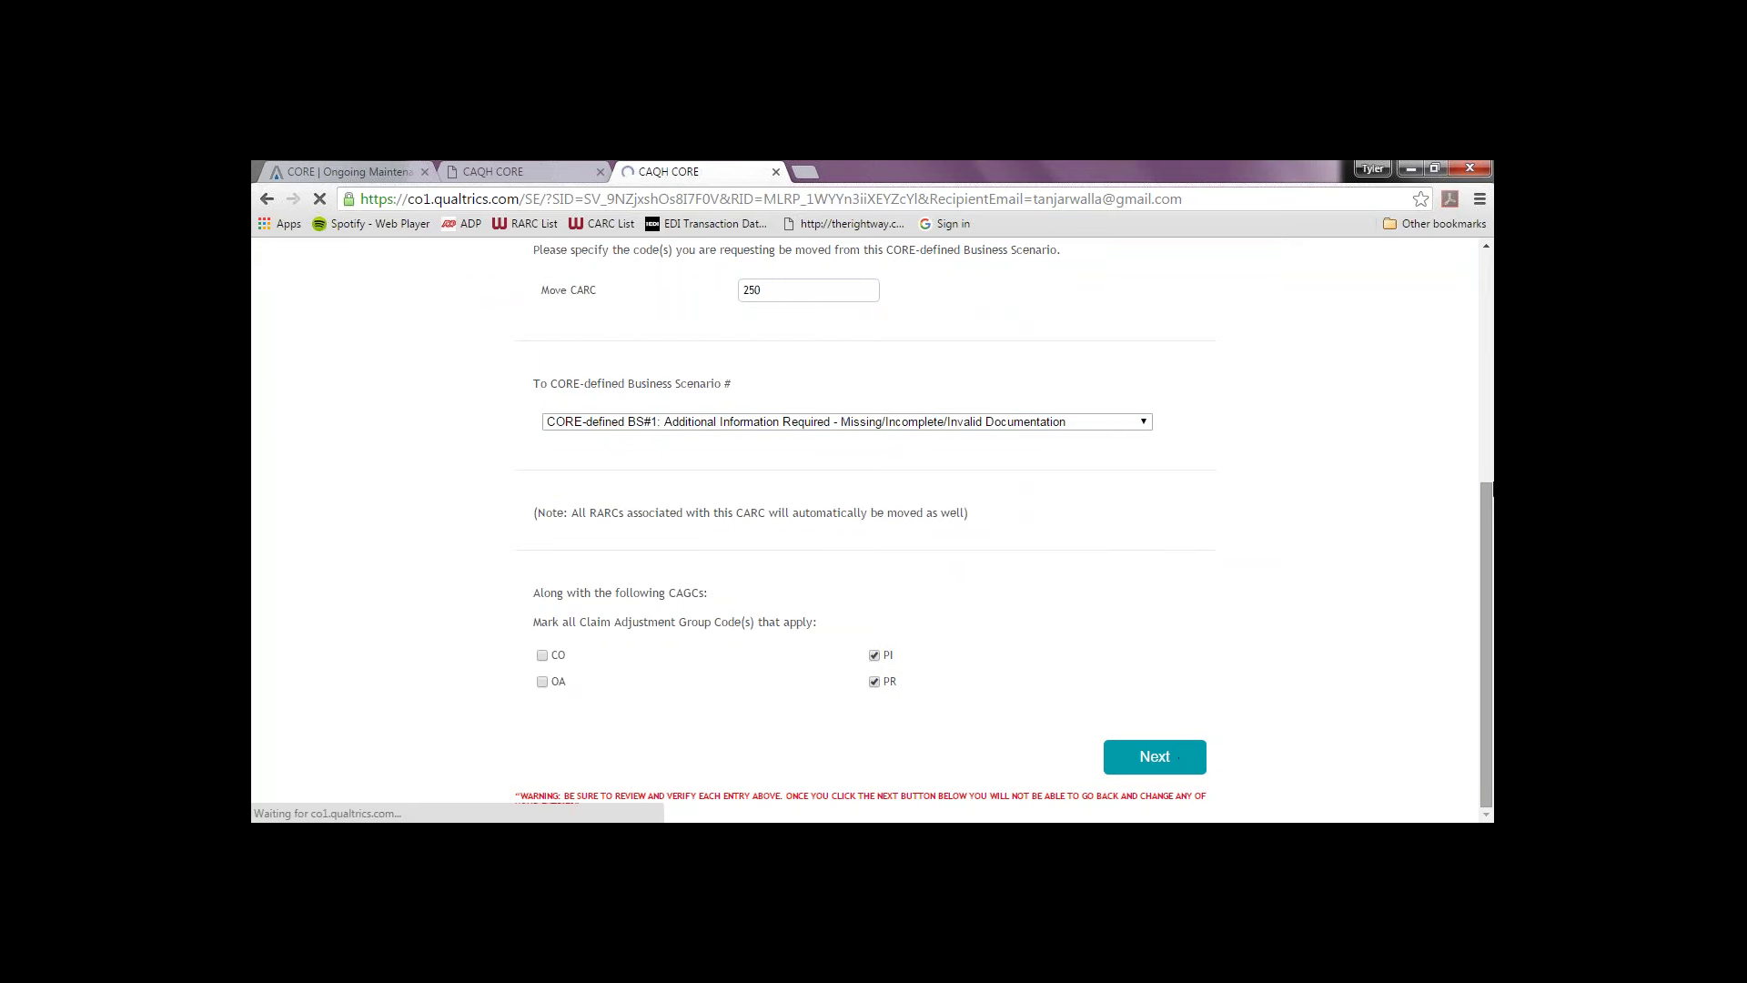
{"action": "scroll", "coordinate": [1476, 647], "scroll_direction": "down", "scroll_amount": 2}
Step: Answer the relocation criteria question with 'xx' and continue
{"action": "scroll", "coordinate": [1476, 646], "scroll_direction": "down", "scroll_amount": 1}
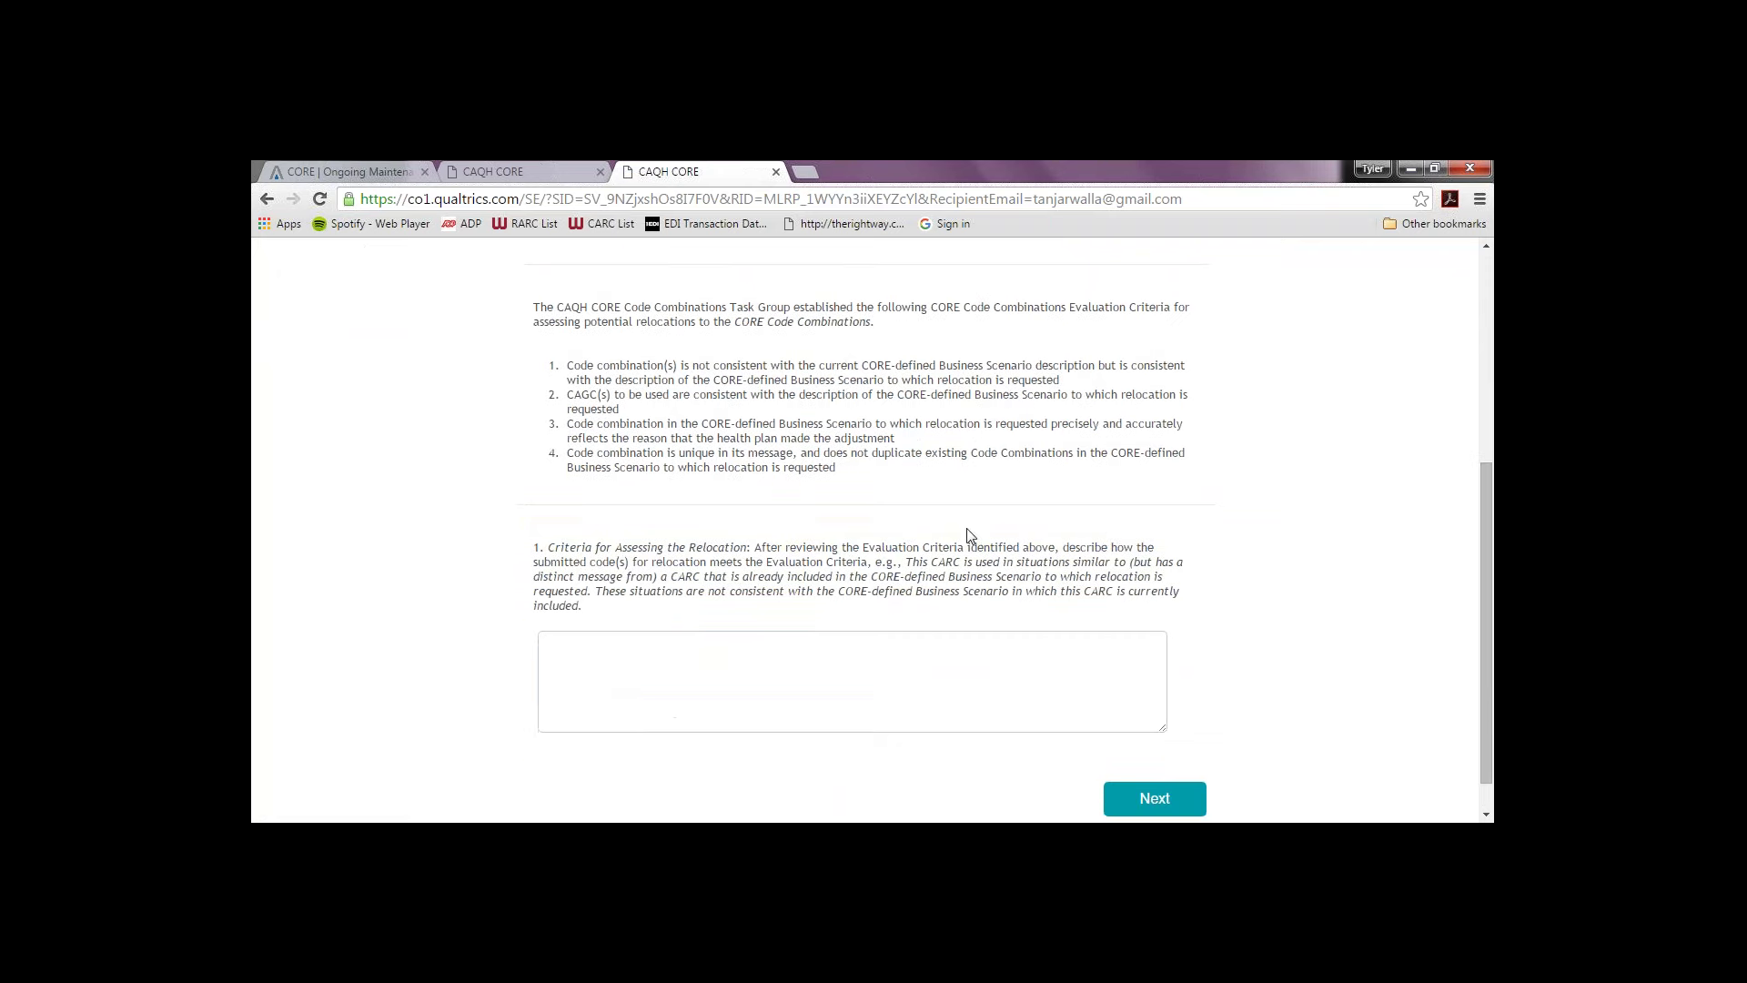
{"action": "left_click", "coordinate": [947, 648]}
{"action": "type", "text": "xx"}
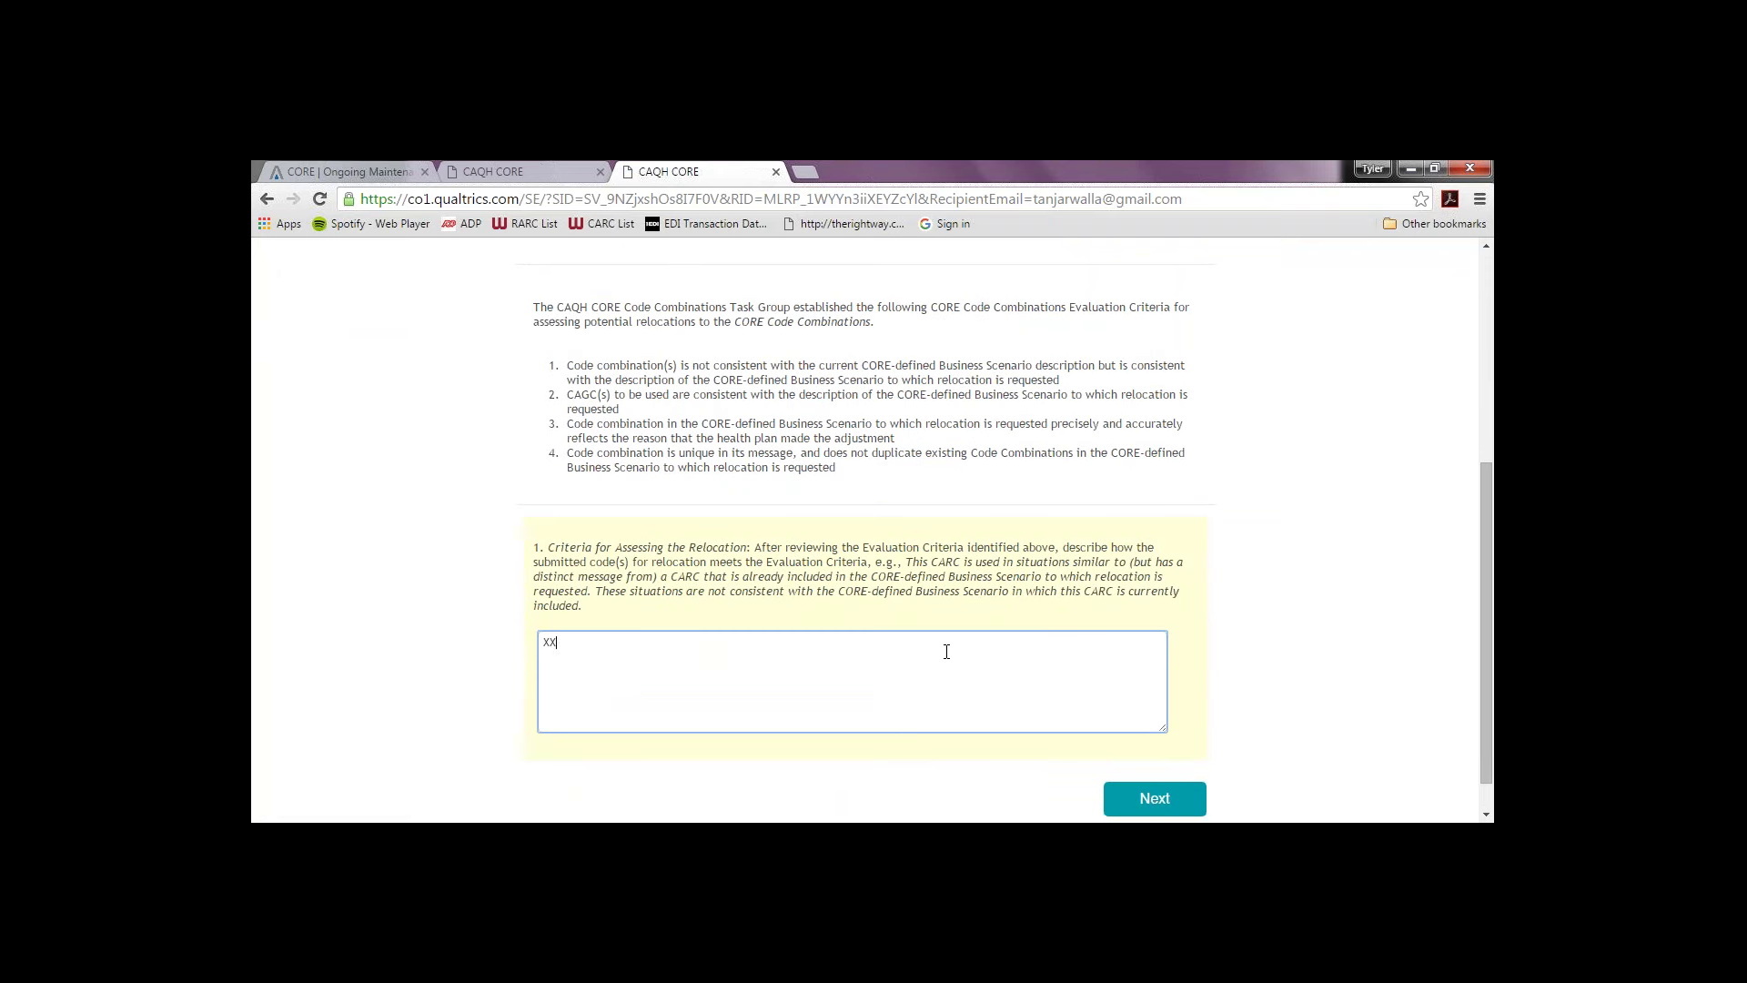
{"action": "left_click", "coordinate": [1152, 802]}
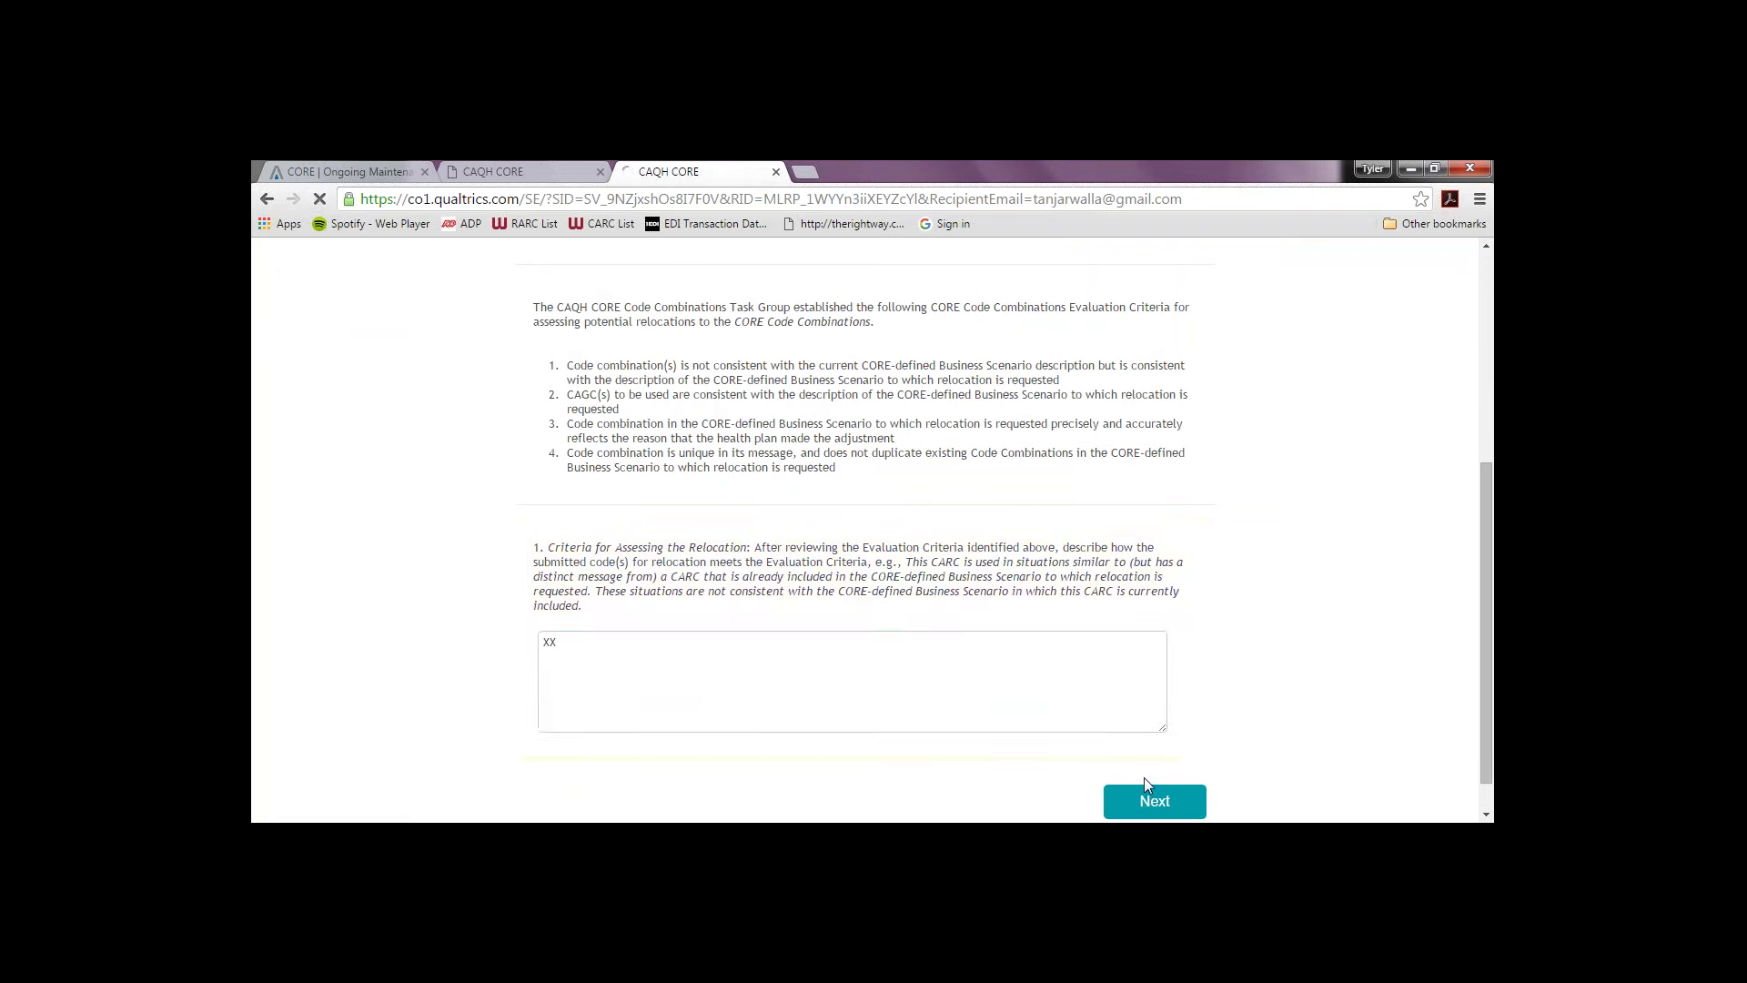
Step: Scope the business case to the larger healthcare system, tick More accurate billing and Quicker posting, enter business need 'X'
{"action": "left_click_drag", "start_coordinate": [1487, 471], "coordinate": [1482, 659]}
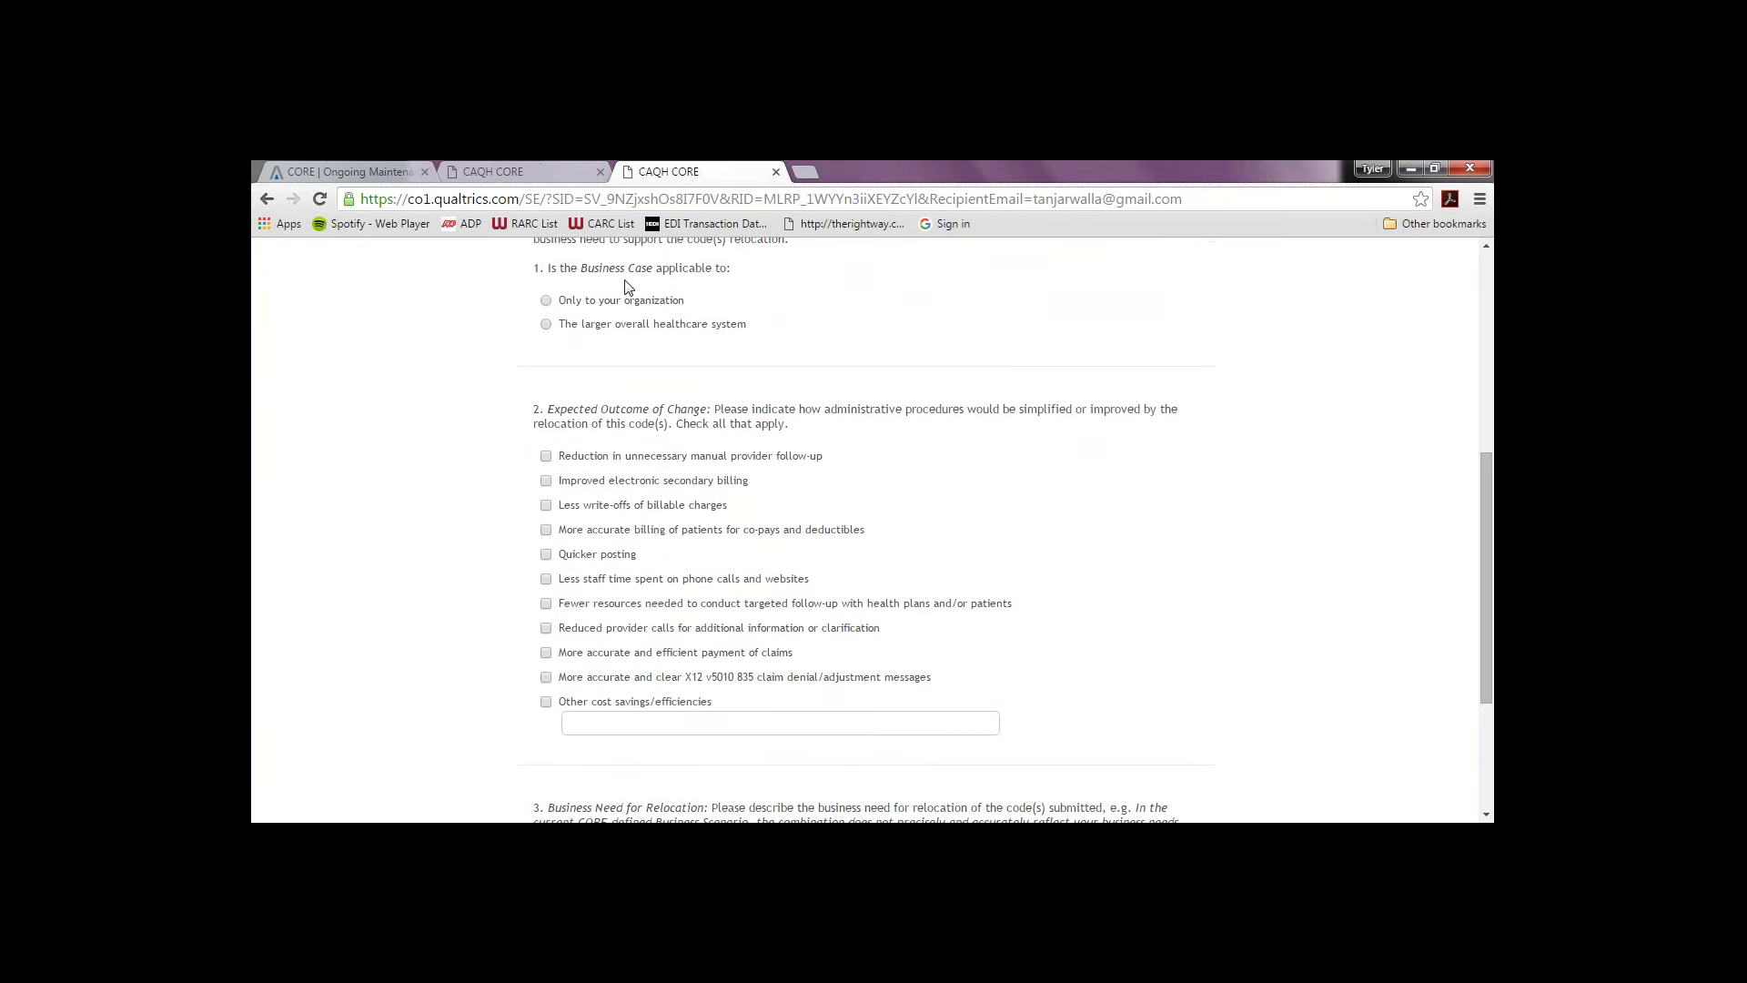
{"action": "left_click", "coordinate": [546, 303]}
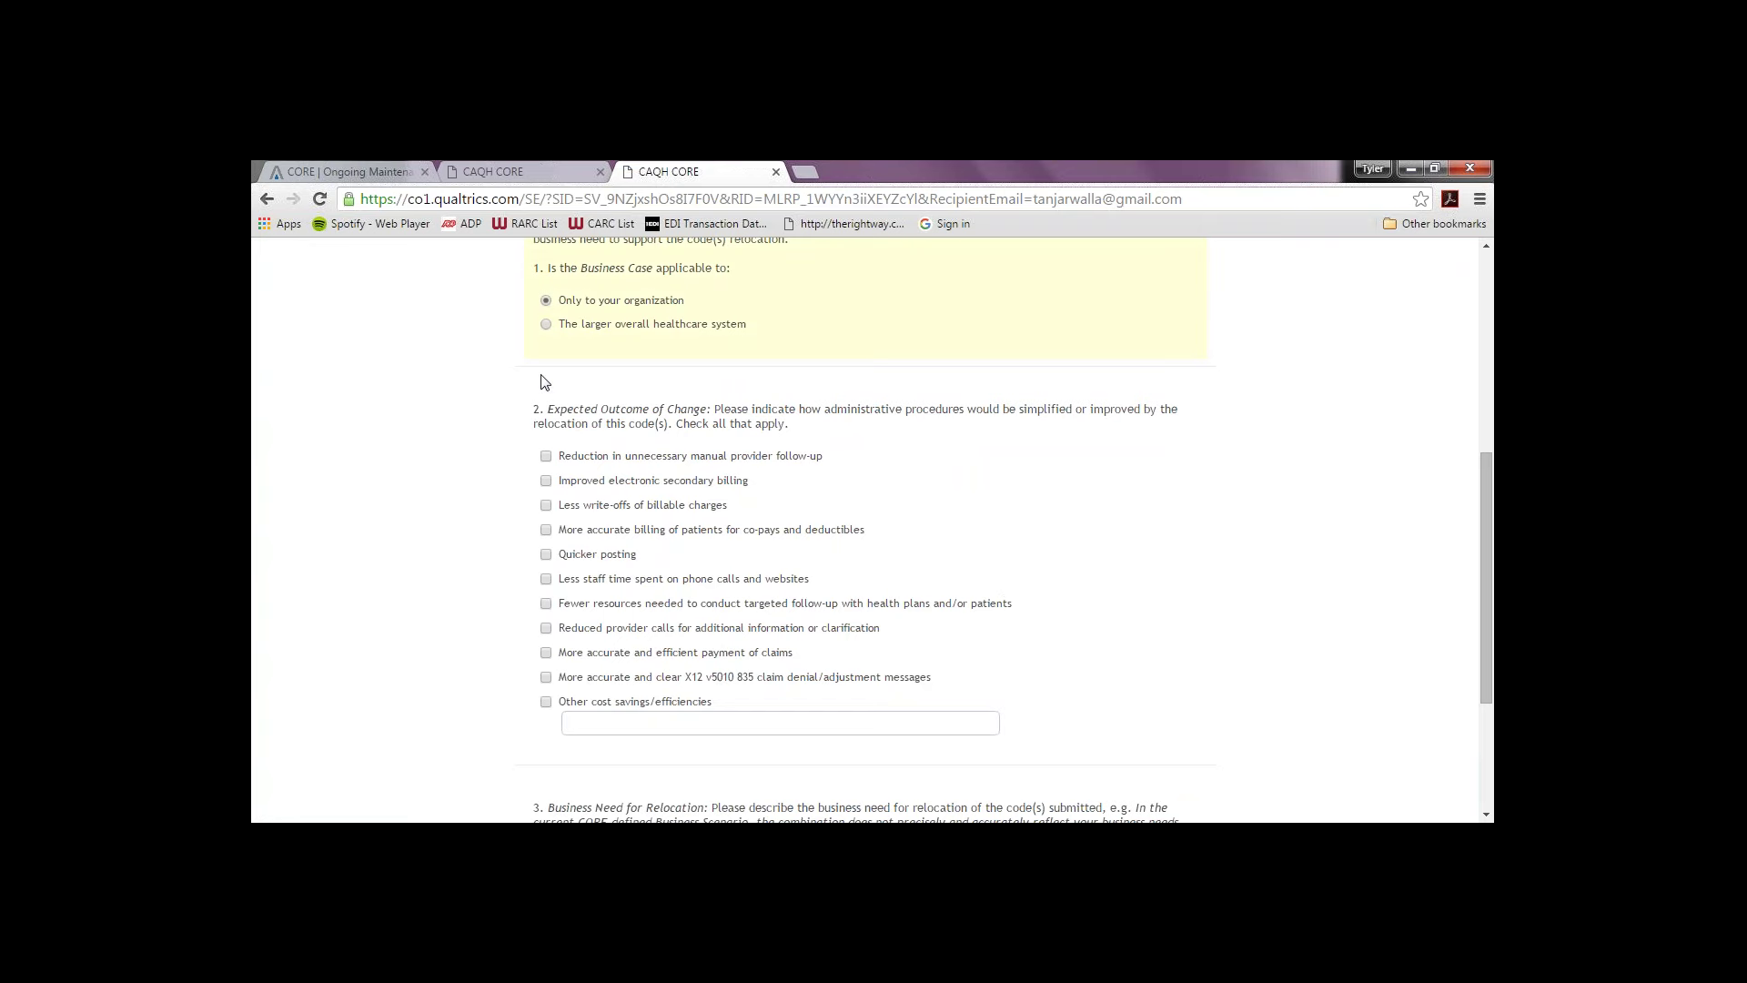
{"action": "left_click", "coordinate": [546, 325]}
{"action": "left_click", "coordinate": [546, 530]}
{"action": "left_click", "coordinate": [546, 555]}
{"action": "scroll", "coordinate": [1491, 700], "scroll_direction": "down", "scroll_amount": 3}
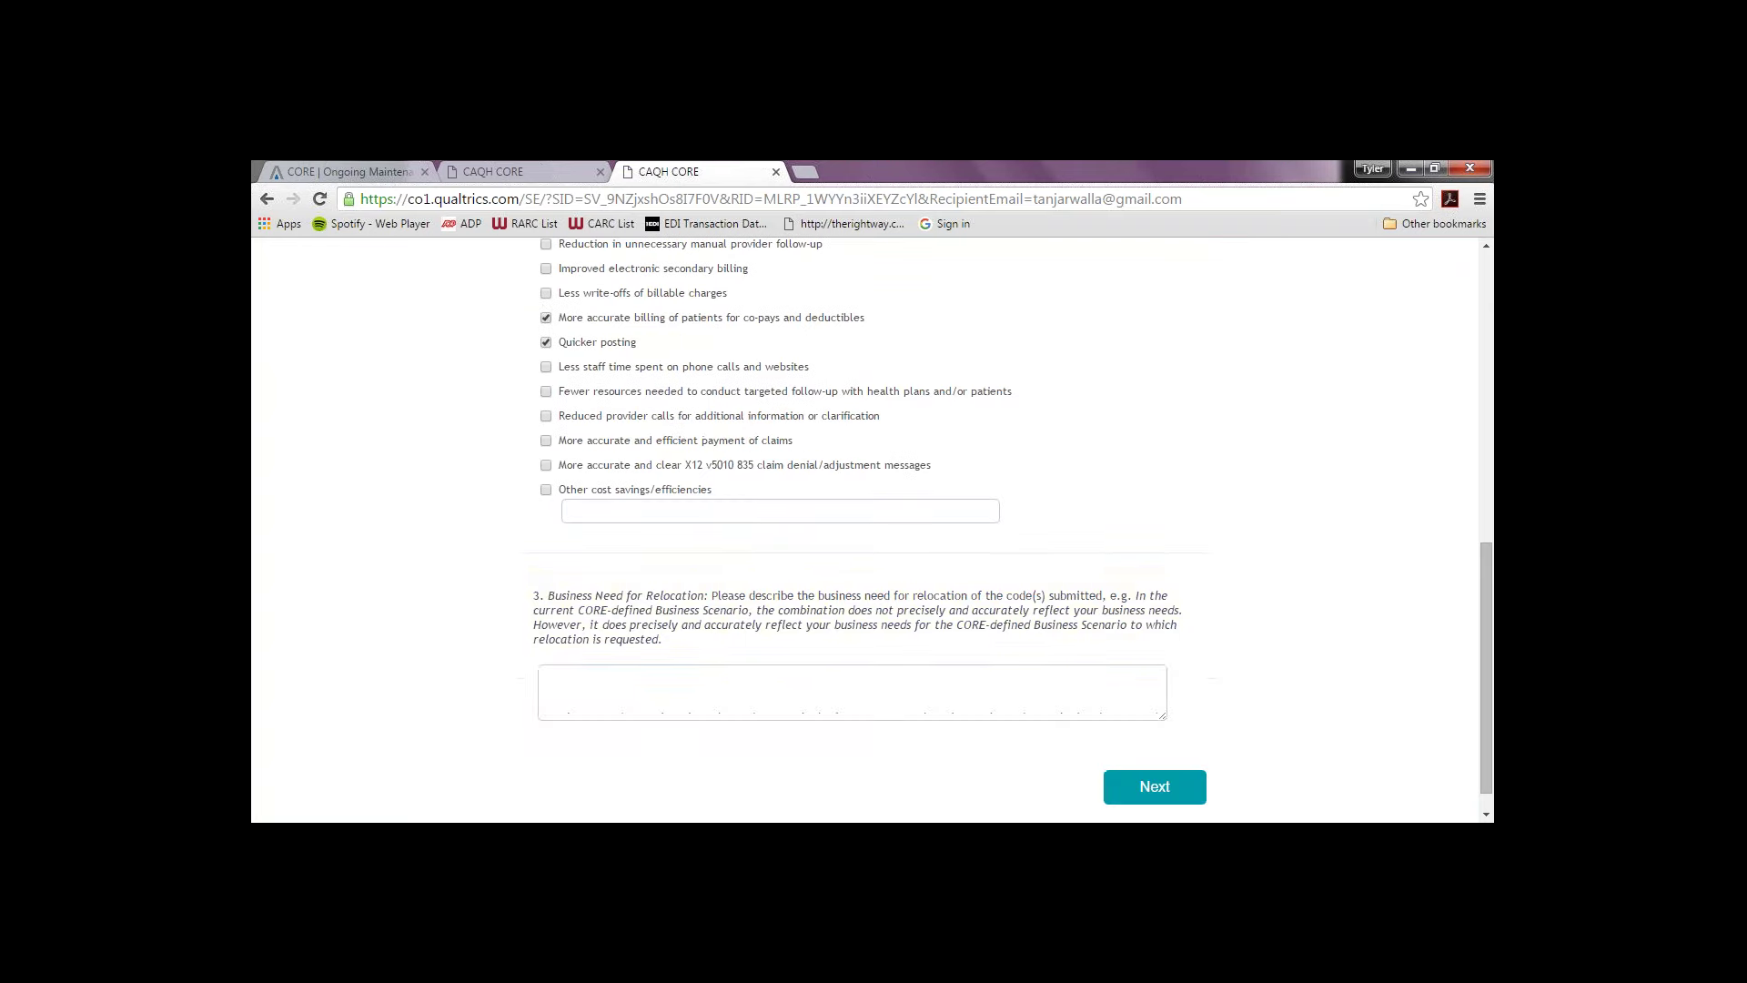
{"action": "left_click", "coordinate": [908, 687]}
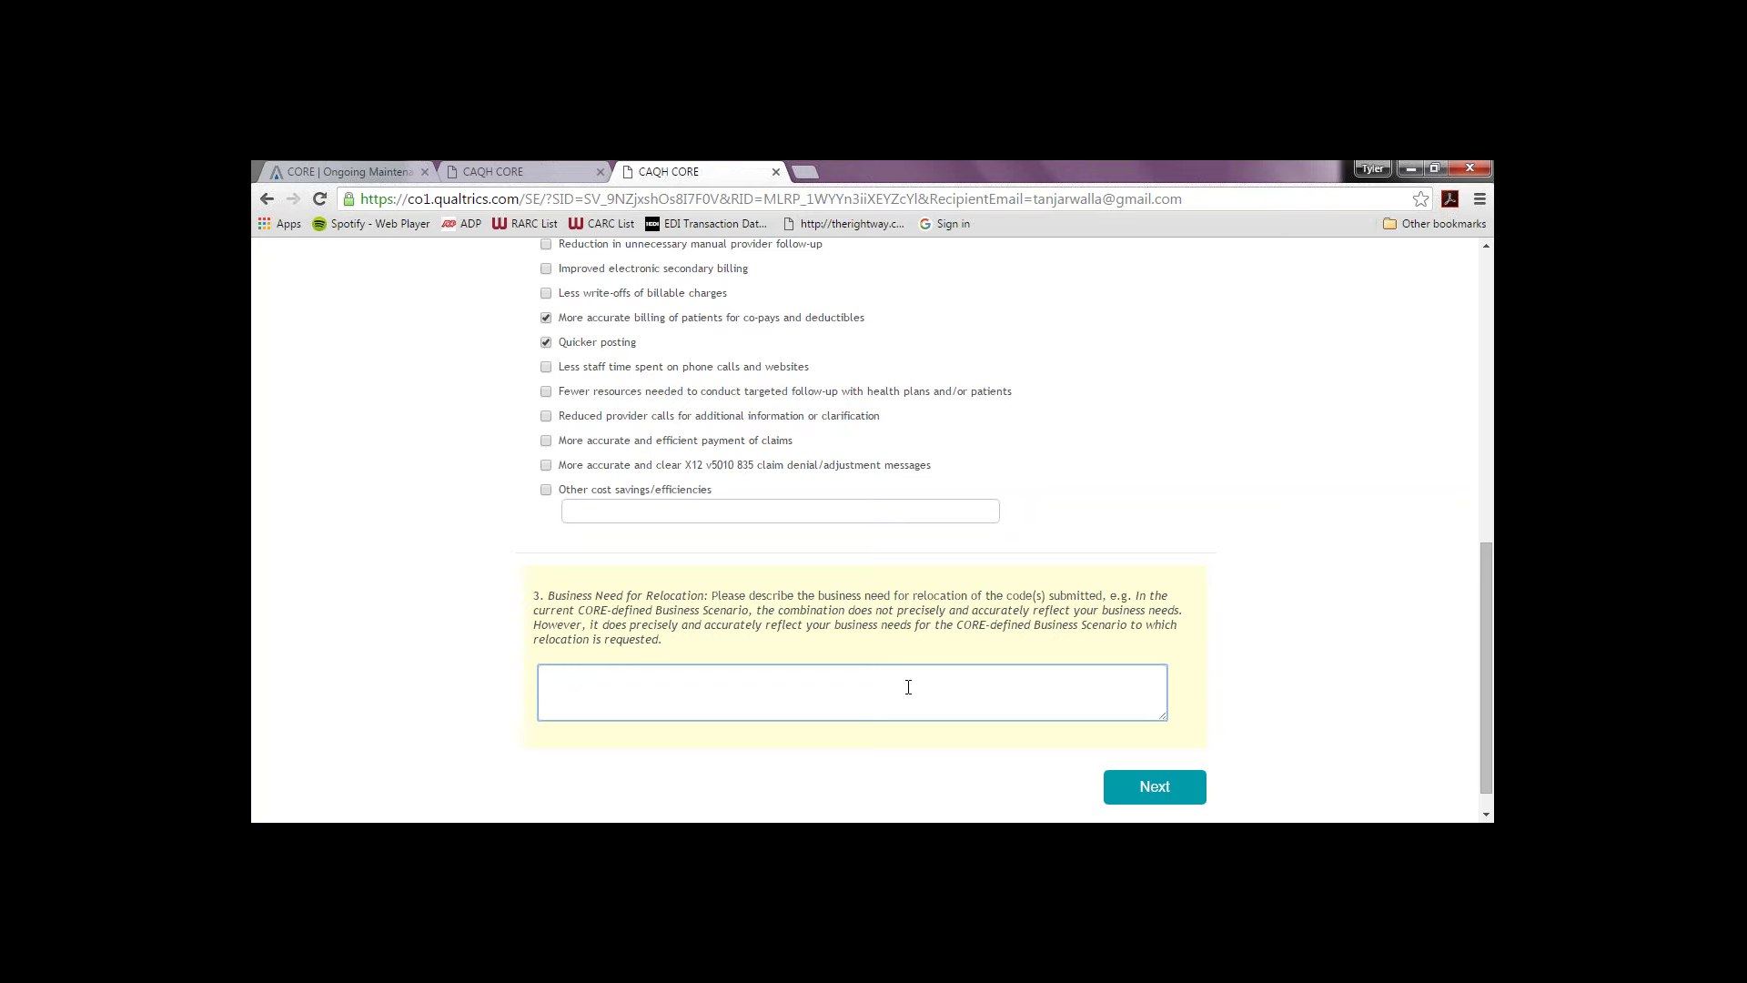
{"action": "type", "text": "XX"}
{"action": "left_click", "coordinate": [1200, 791]}
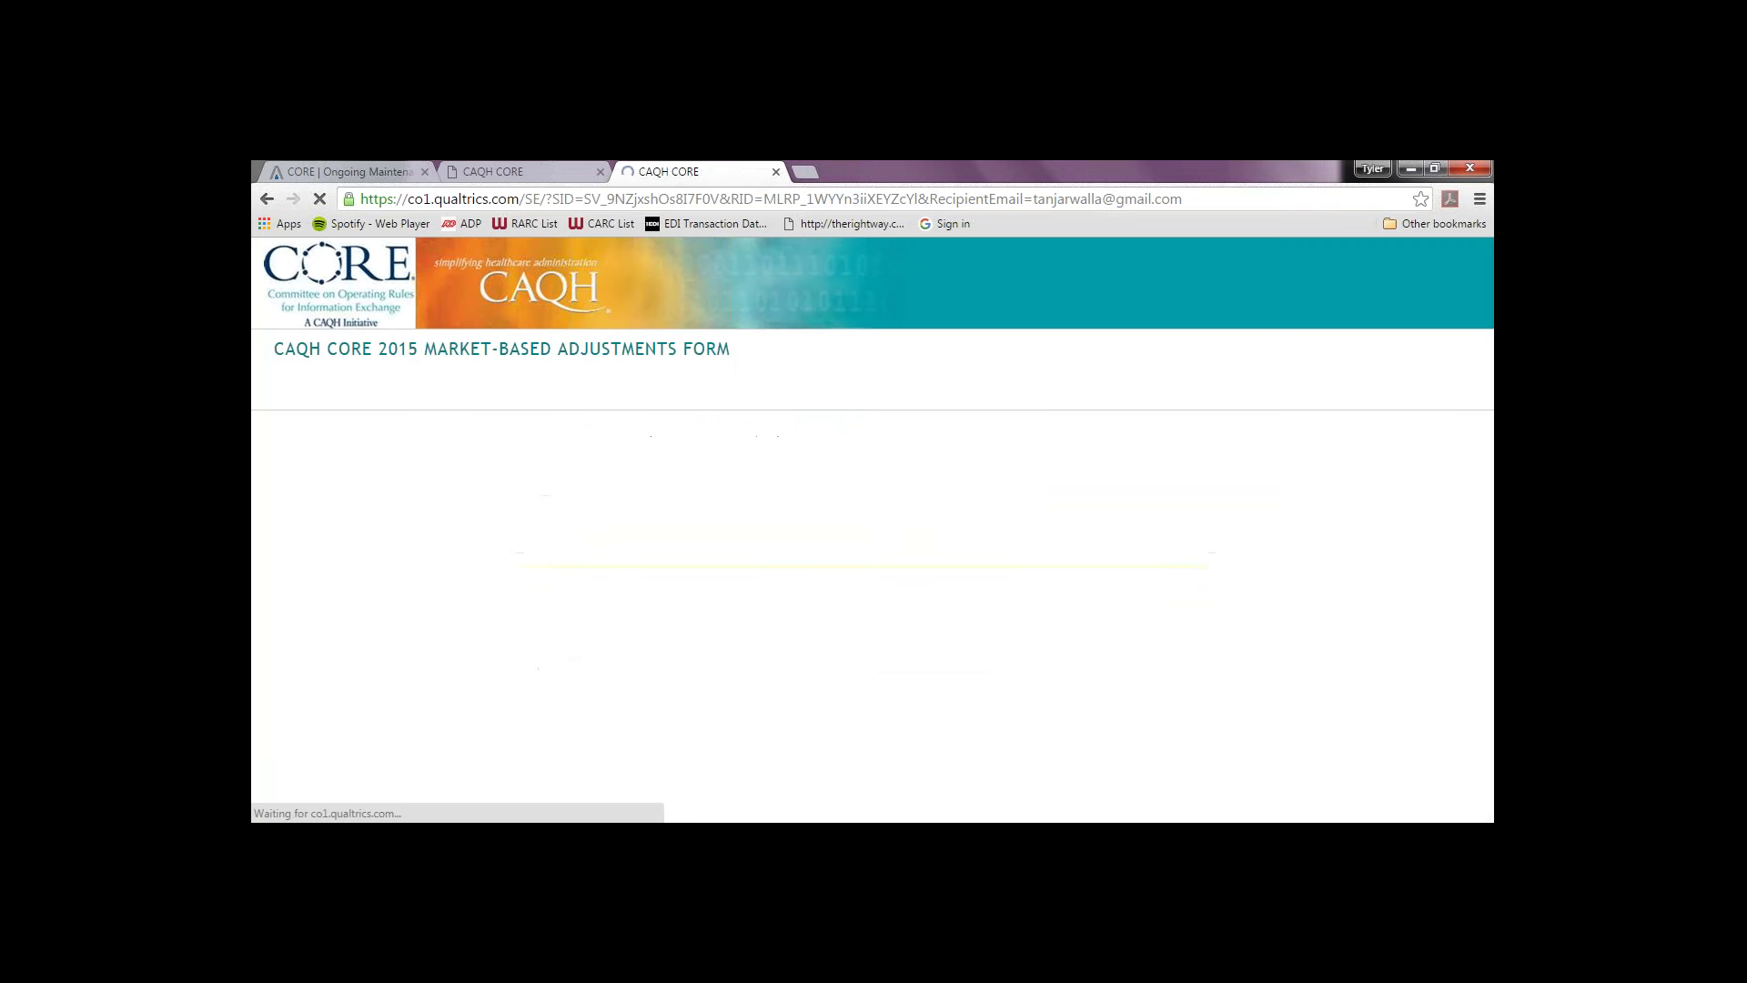
Step: Leave Section 5D usage data at No and proceed to the Navigation Page
{"action": "left_click_drag", "start_coordinate": [1483, 522], "coordinate": [1487, 590]}
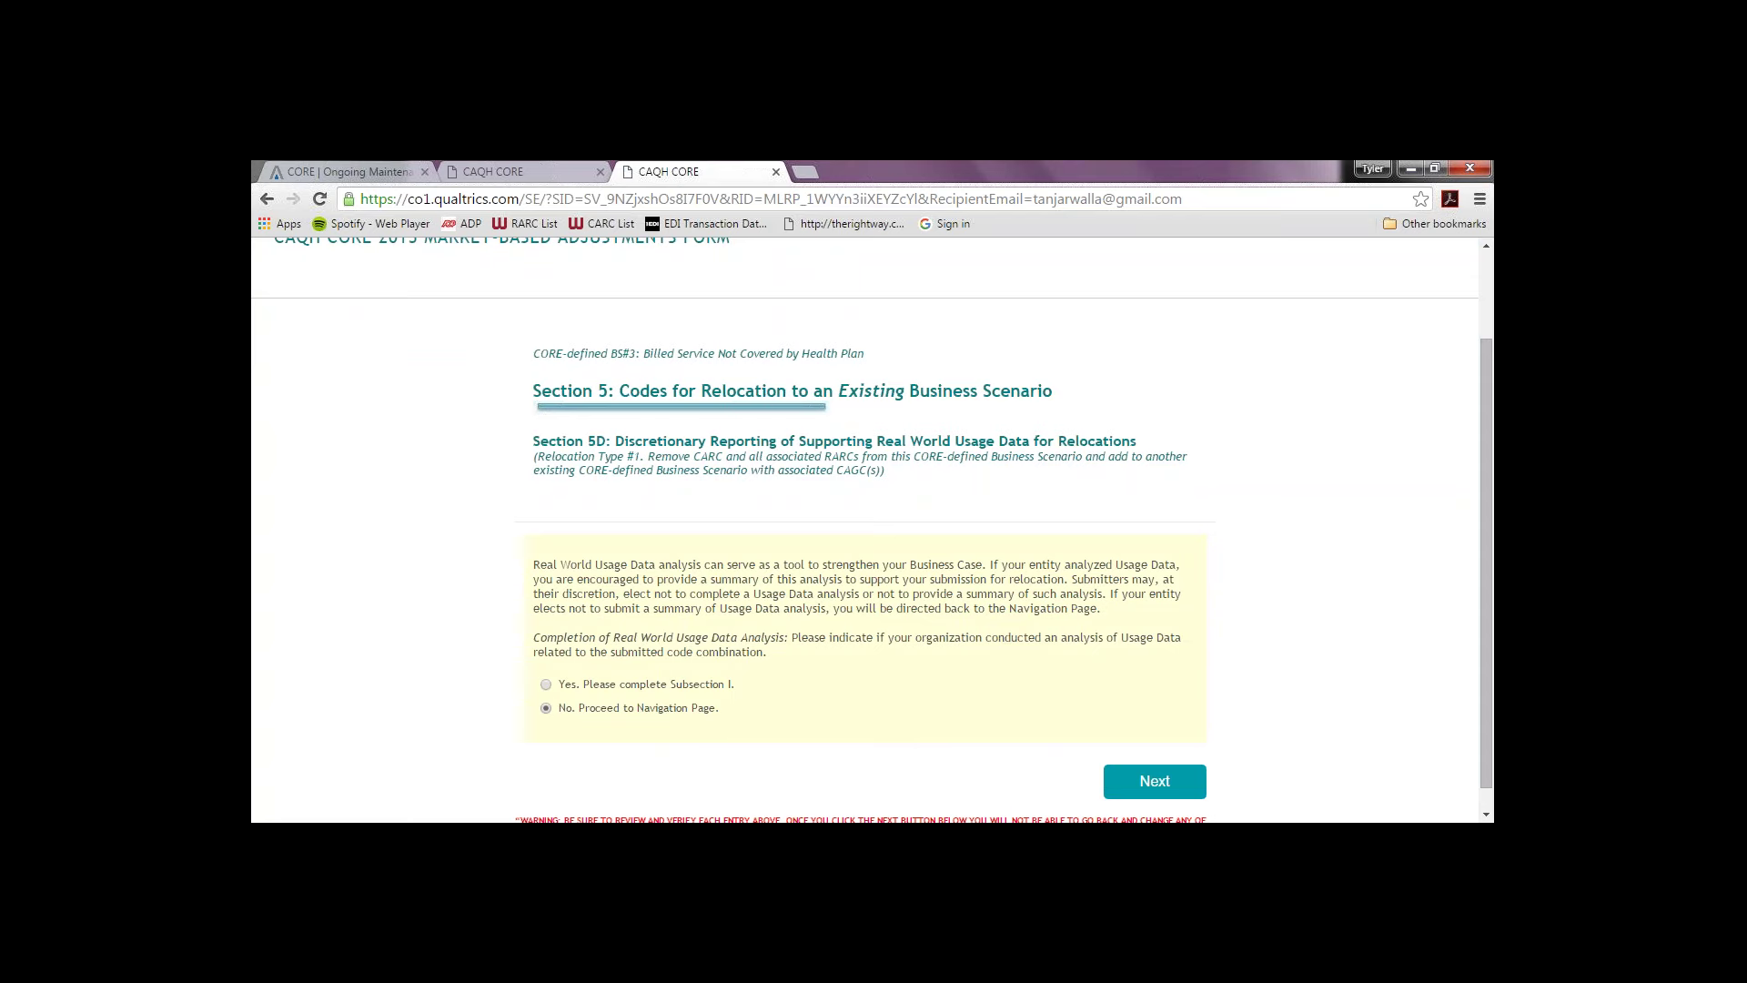
{"action": "left_click", "coordinate": [1143, 774]}
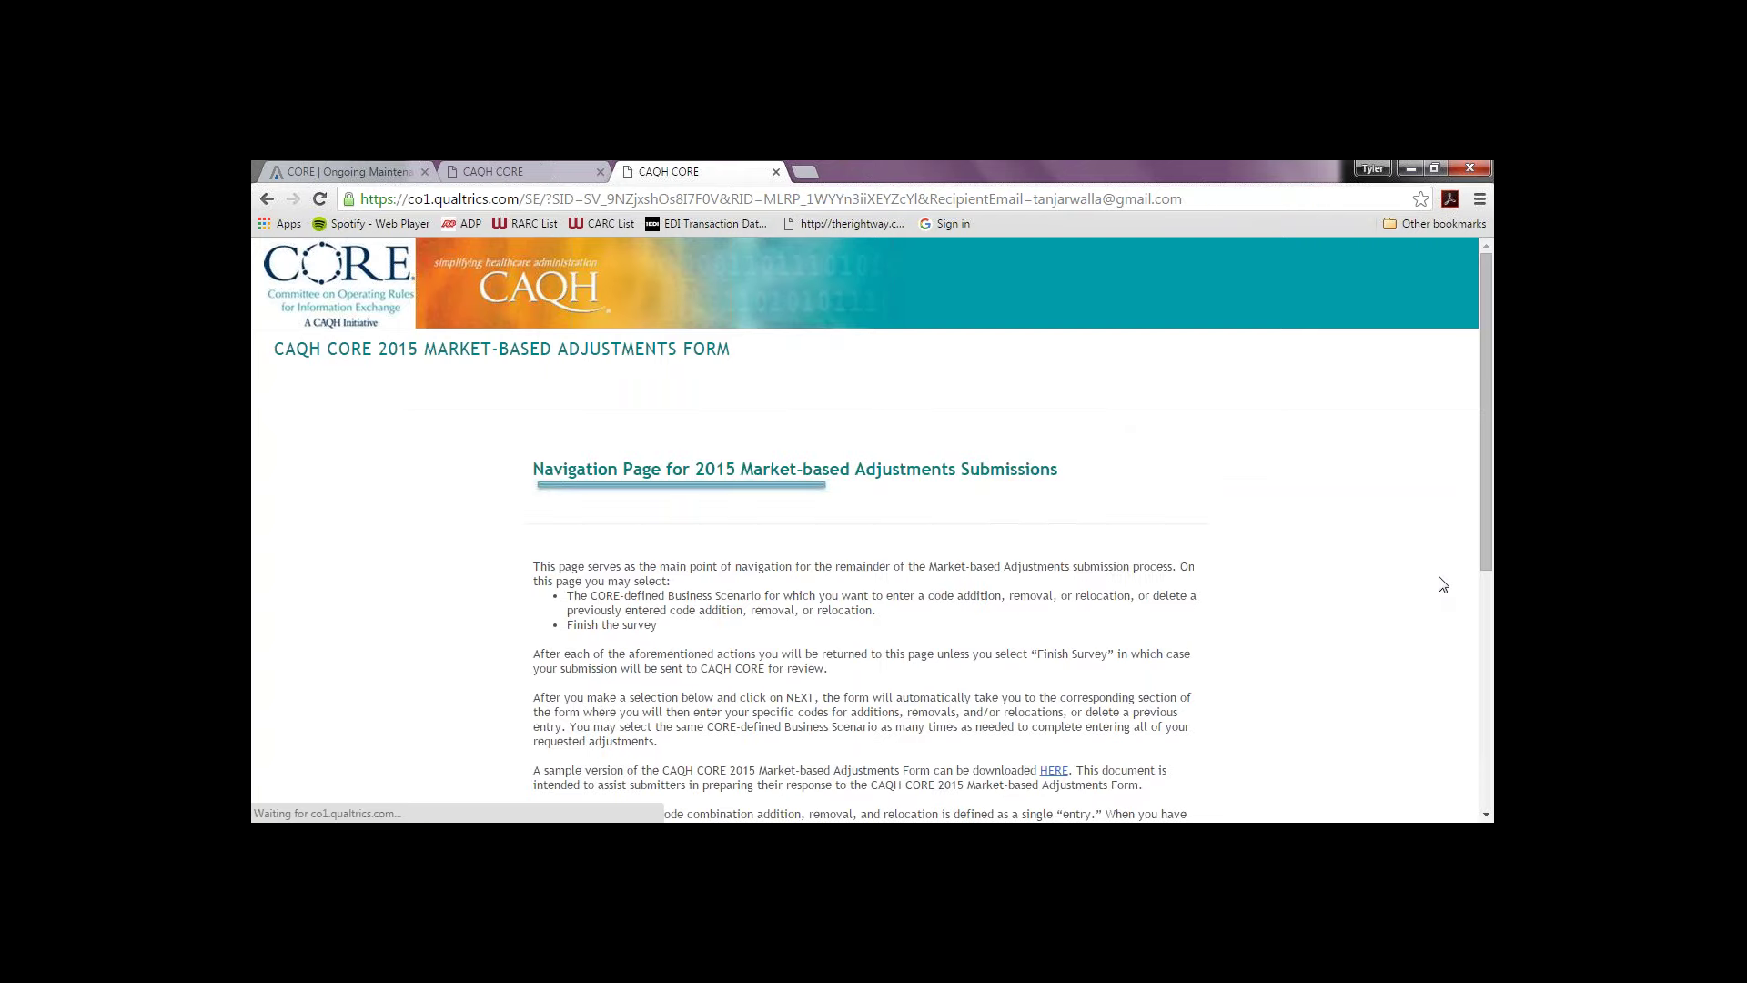
Step: Choose Delete a Previous Entry on the Navigation Page and continue
{"action": "left_click_drag", "start_coordinate": [1490, 491], "coordinate": [1489, 717]}
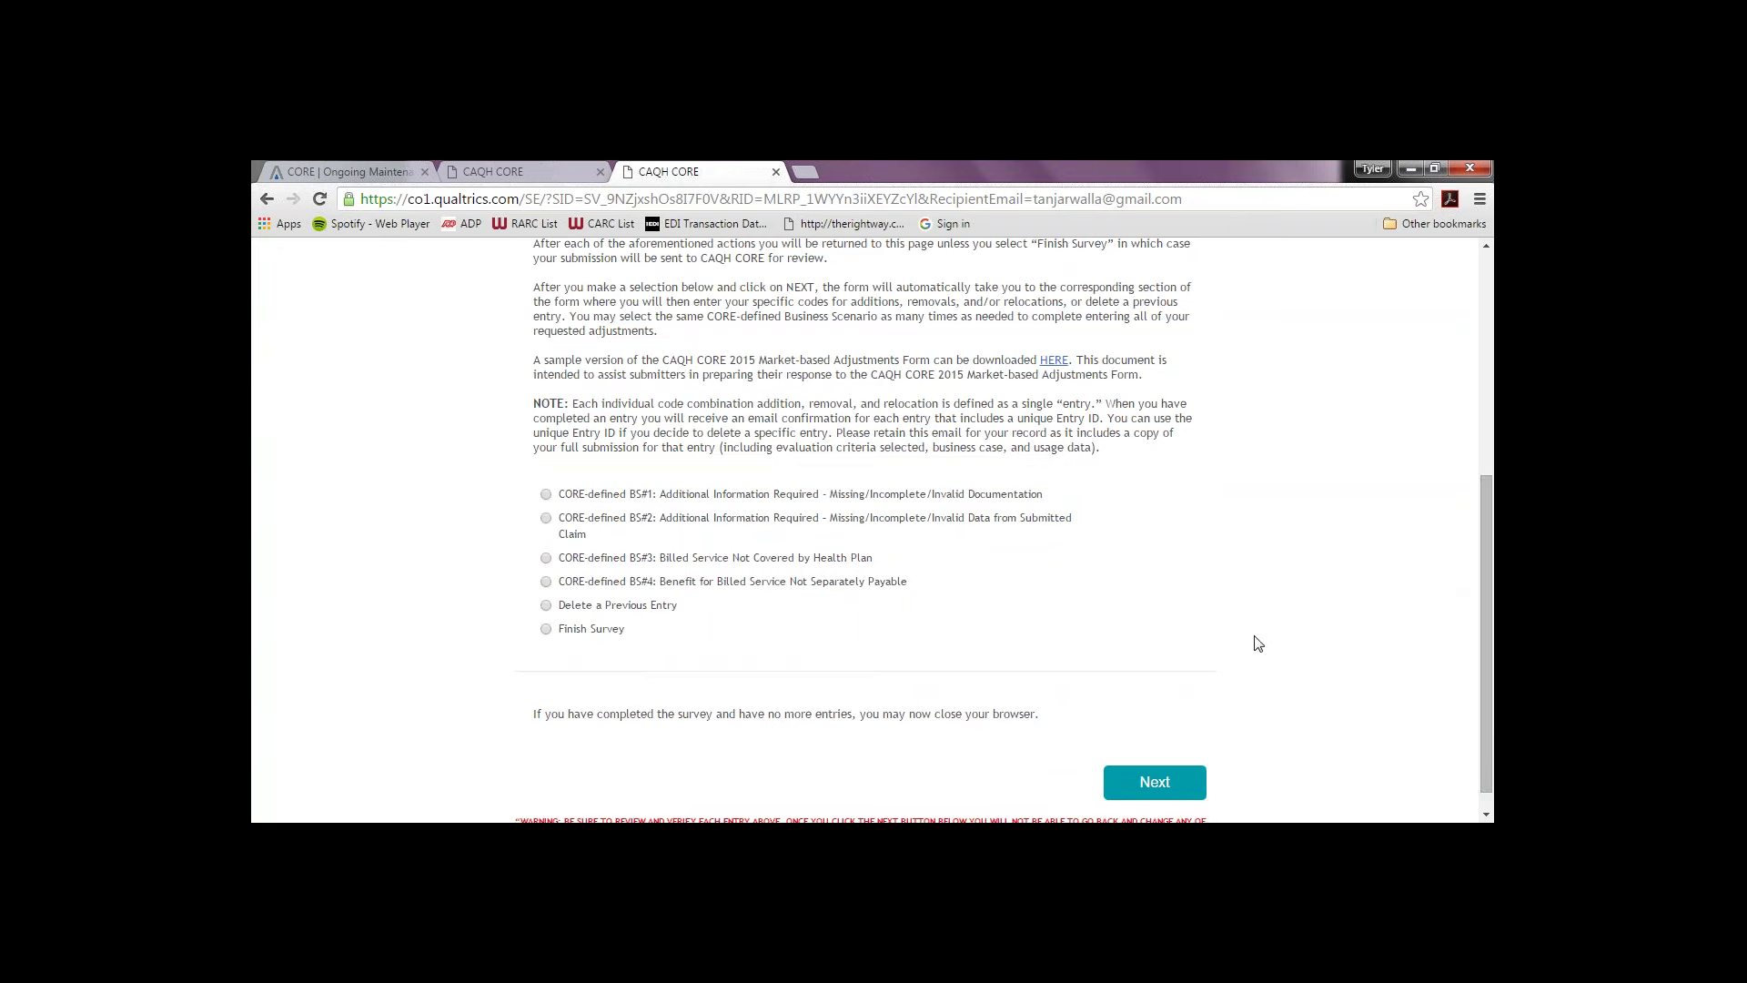
{"action": "left_click", "coordinate": [547, 606]}
{"action": "left_click", "coordinate": [1149, 790]}
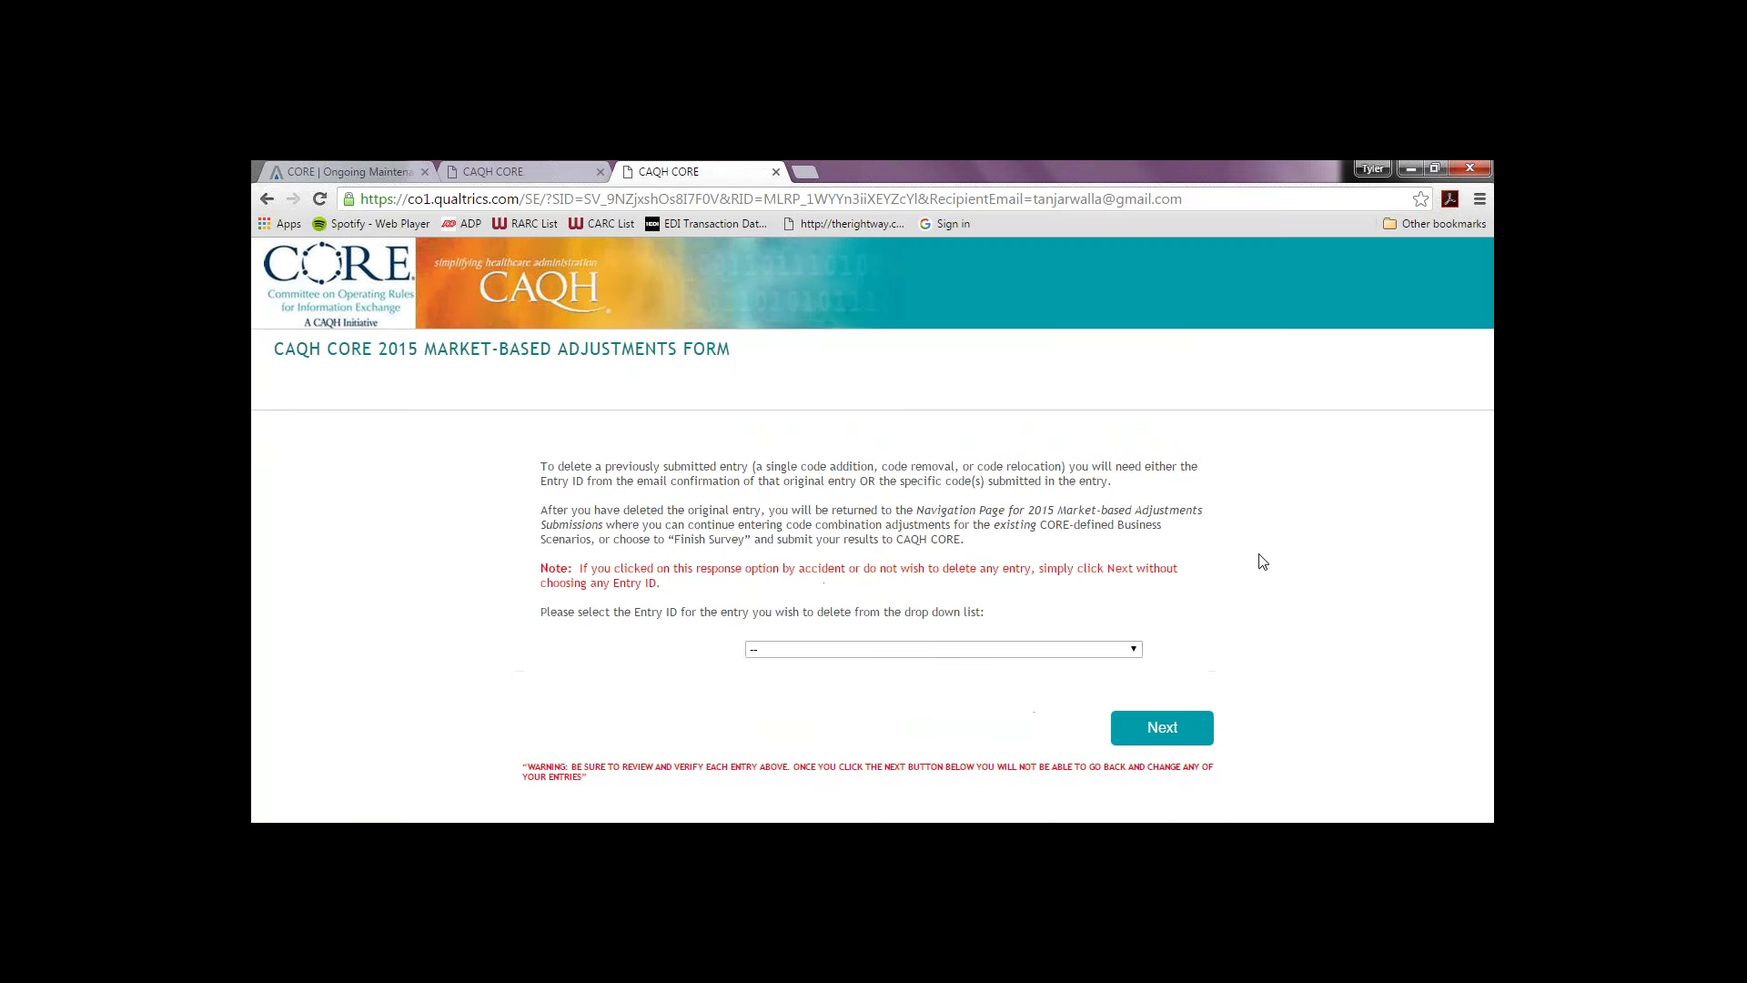
Step: Select the 270/MA30/PI, PR entry from the Entry ID list and delete it
{"action": "left_click", "coordinate": [1107, 648]}
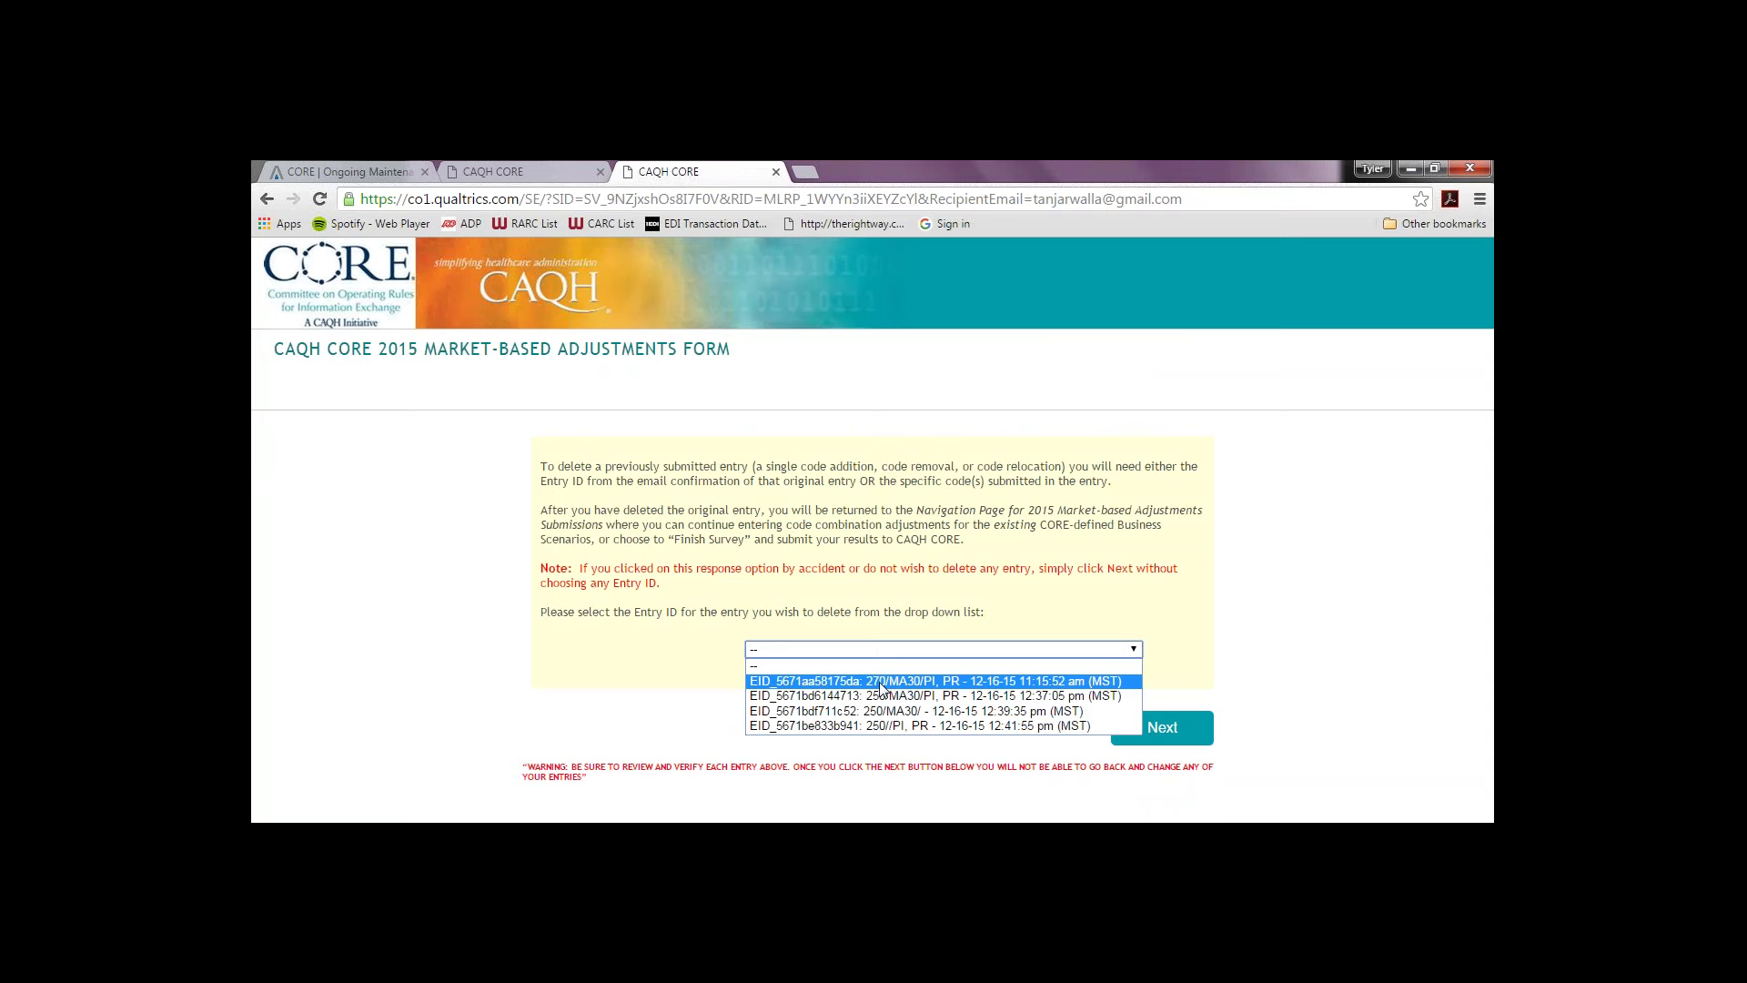
{"action": "left_click", "coordinate": [932, 682]}
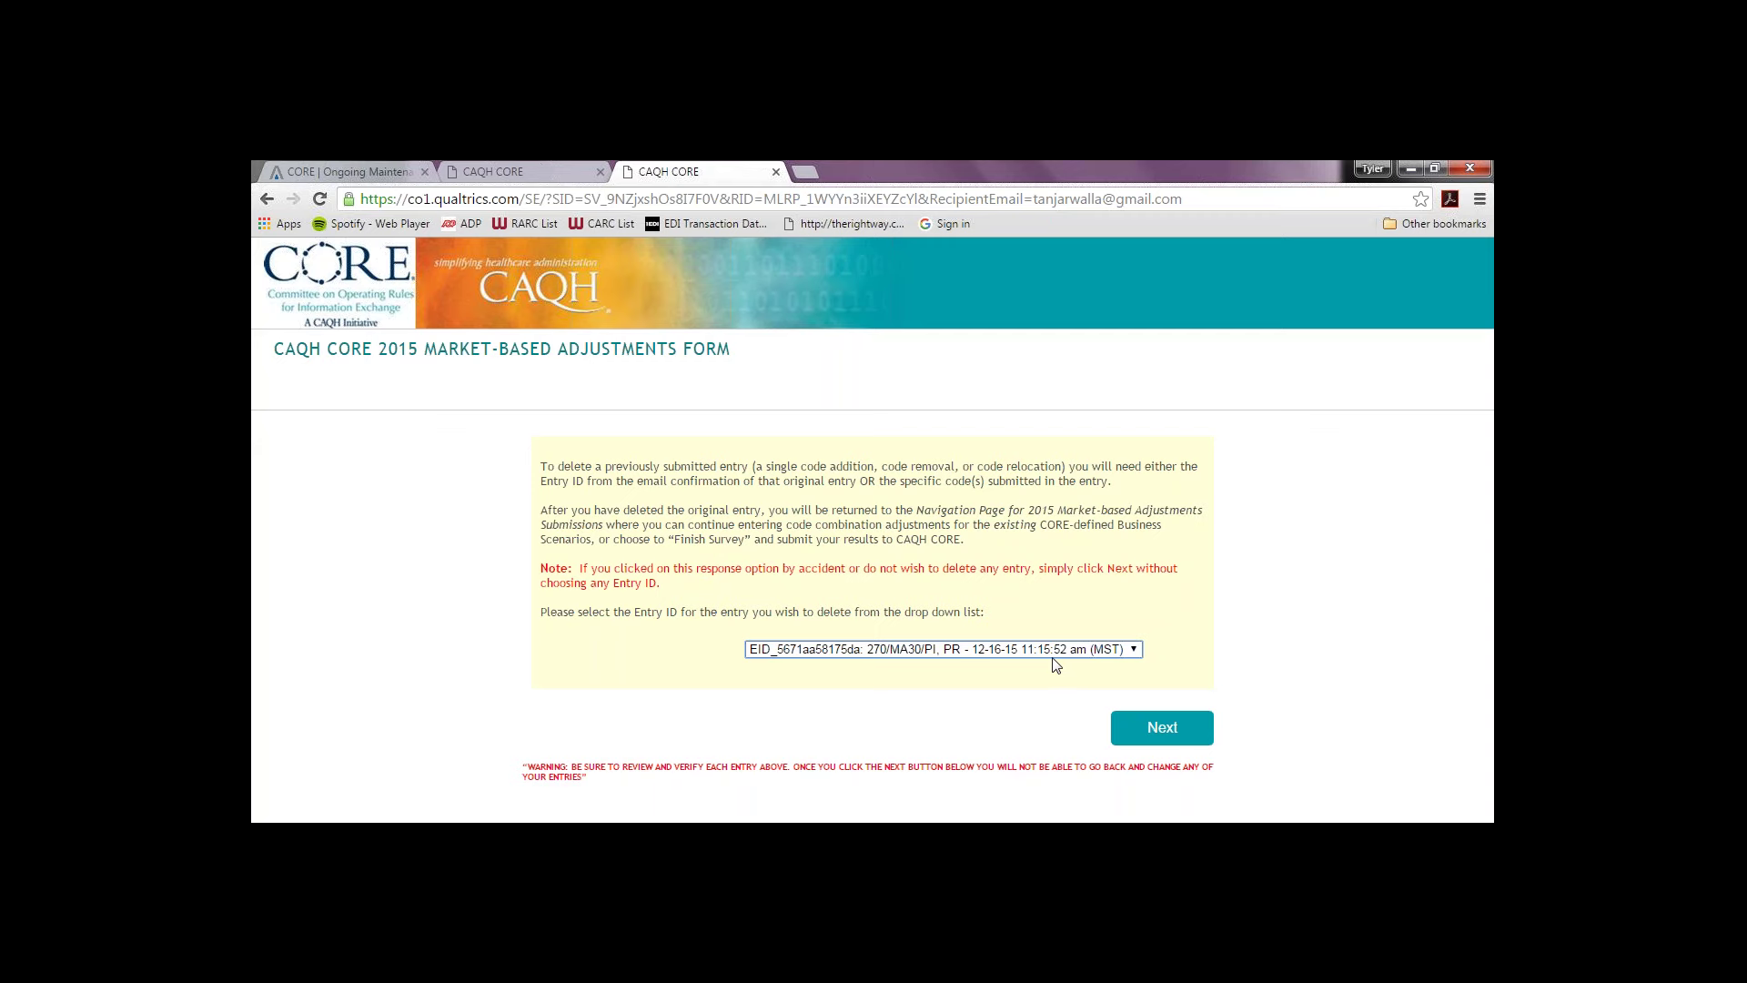
{"action": "left_click", "coordinate": [1152, 725]}
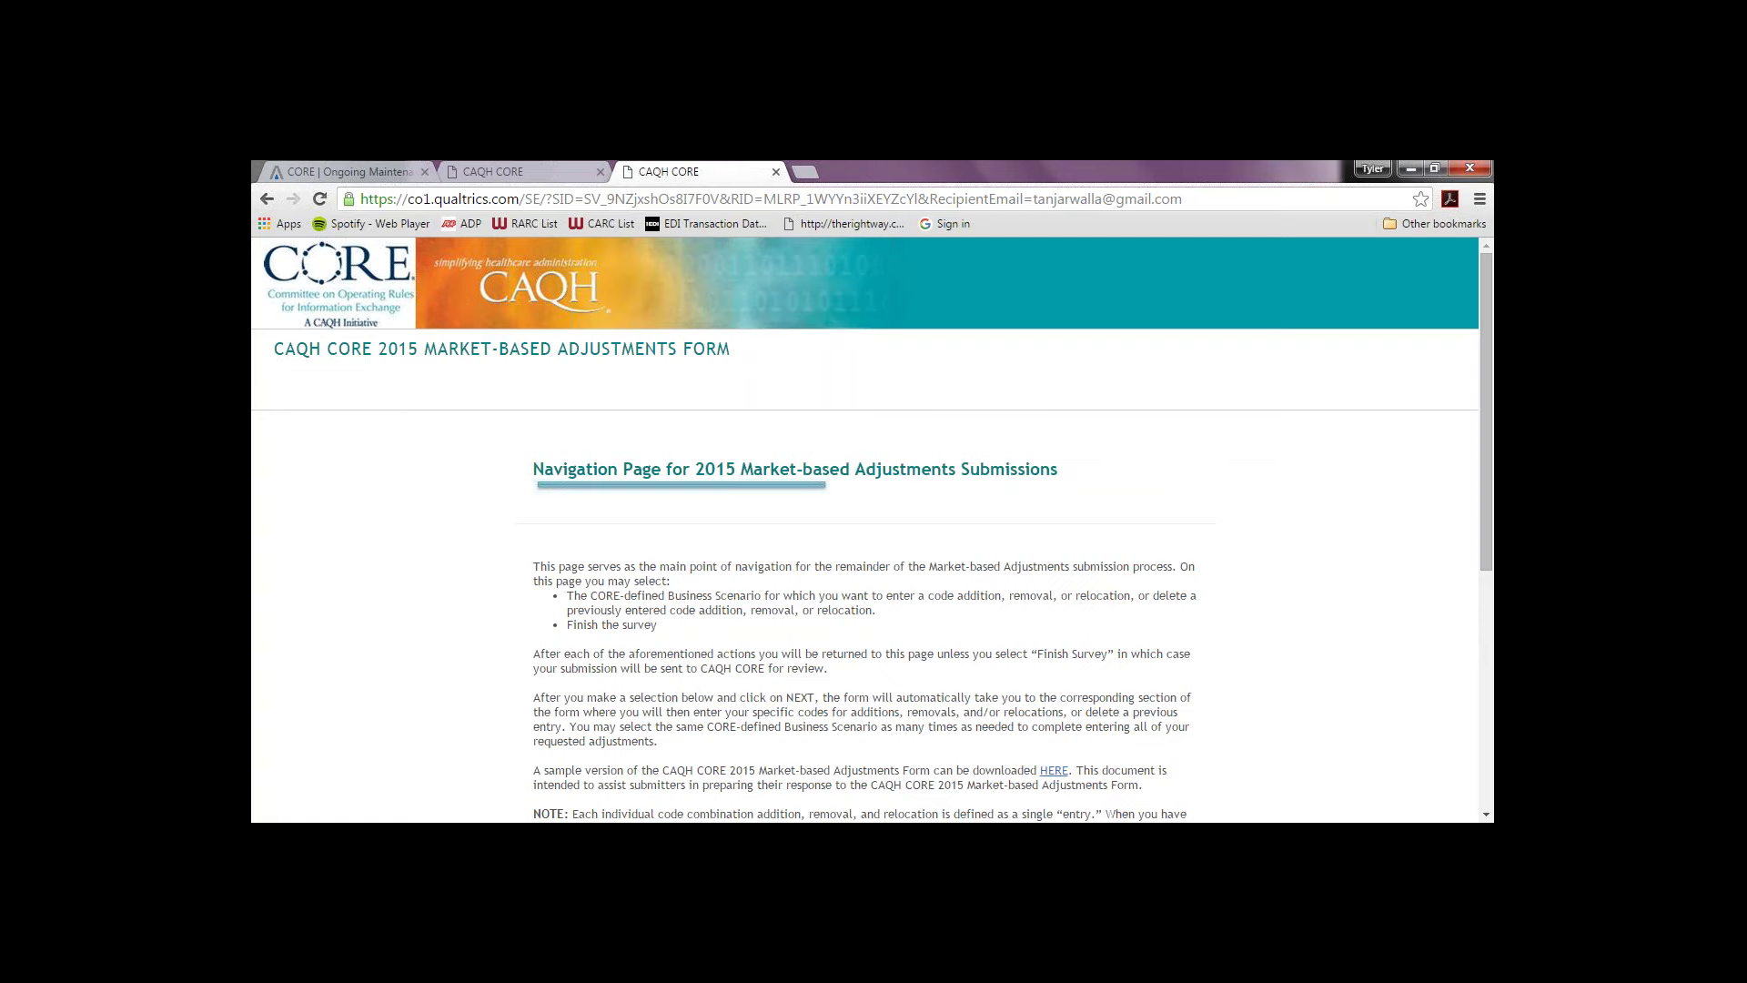
Step: Switch to the PowerPoint slide show and advance to Polling Question #2
{"action": "left_click_drag", "start_coordinate": [1493, 539], "coordinate": [1431, 788]}
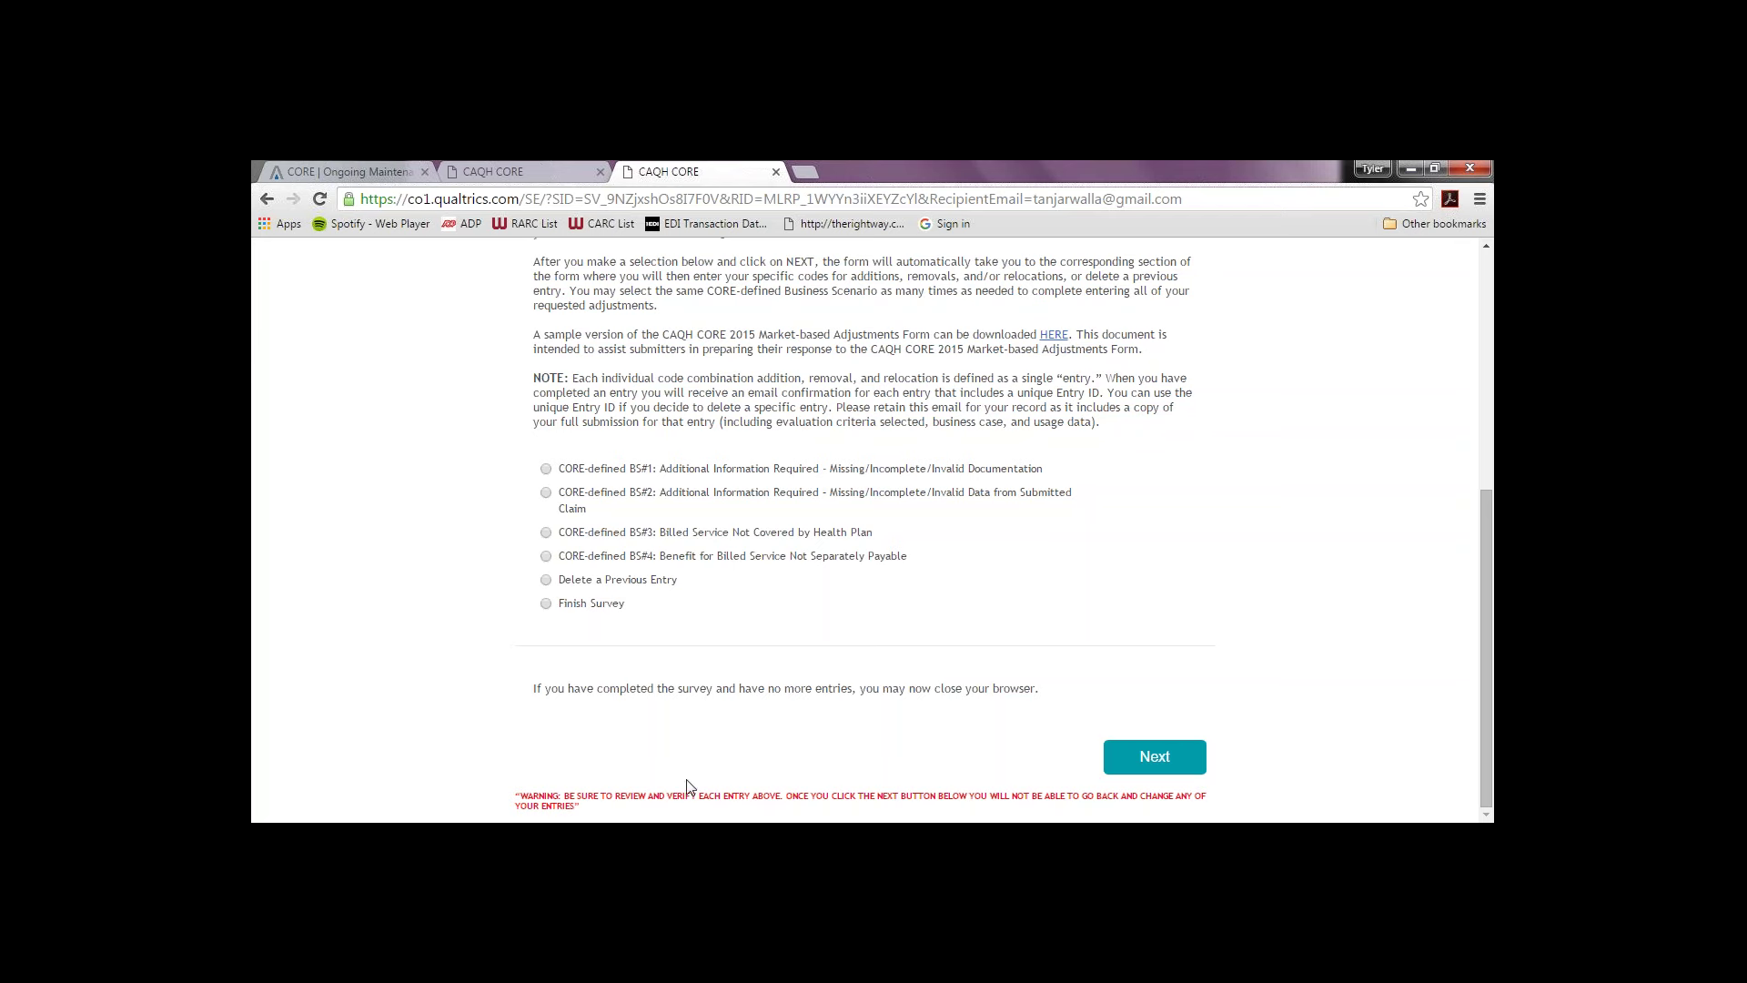
{"action": "mouse_move", "coordinate": [732, 820]}
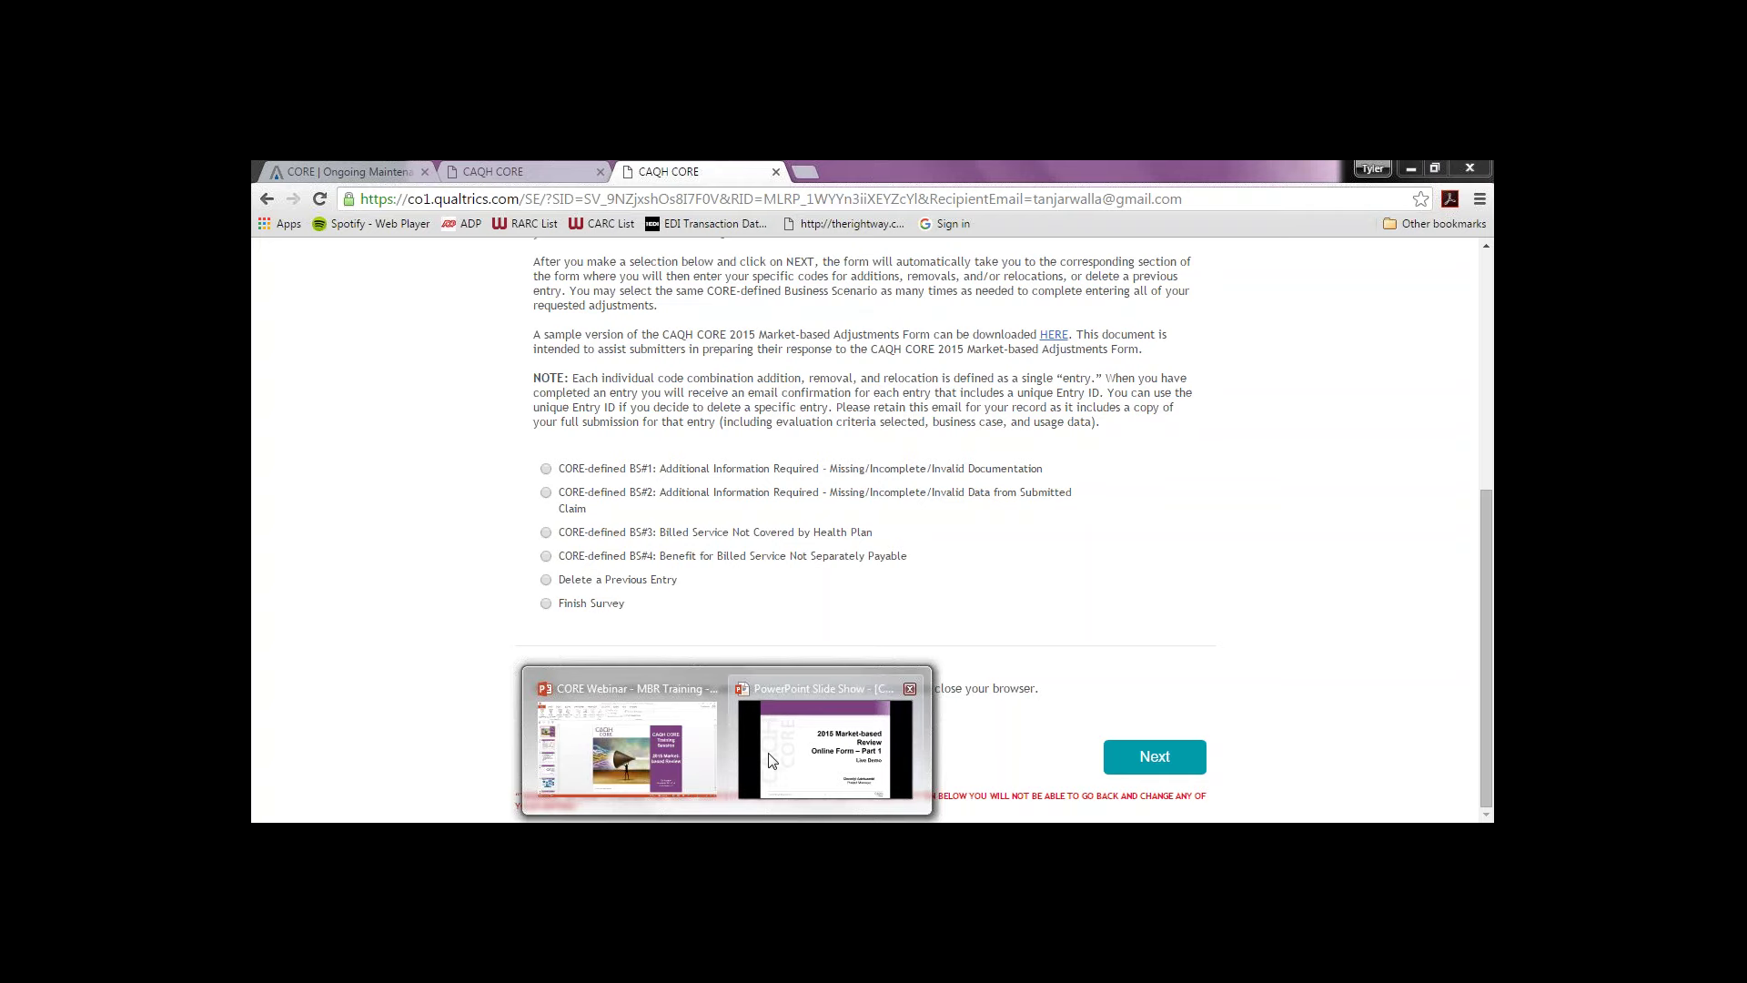
{"action": "left_click", "coordinate": [824, 749]}
{"action": "key", "text": "Right"}
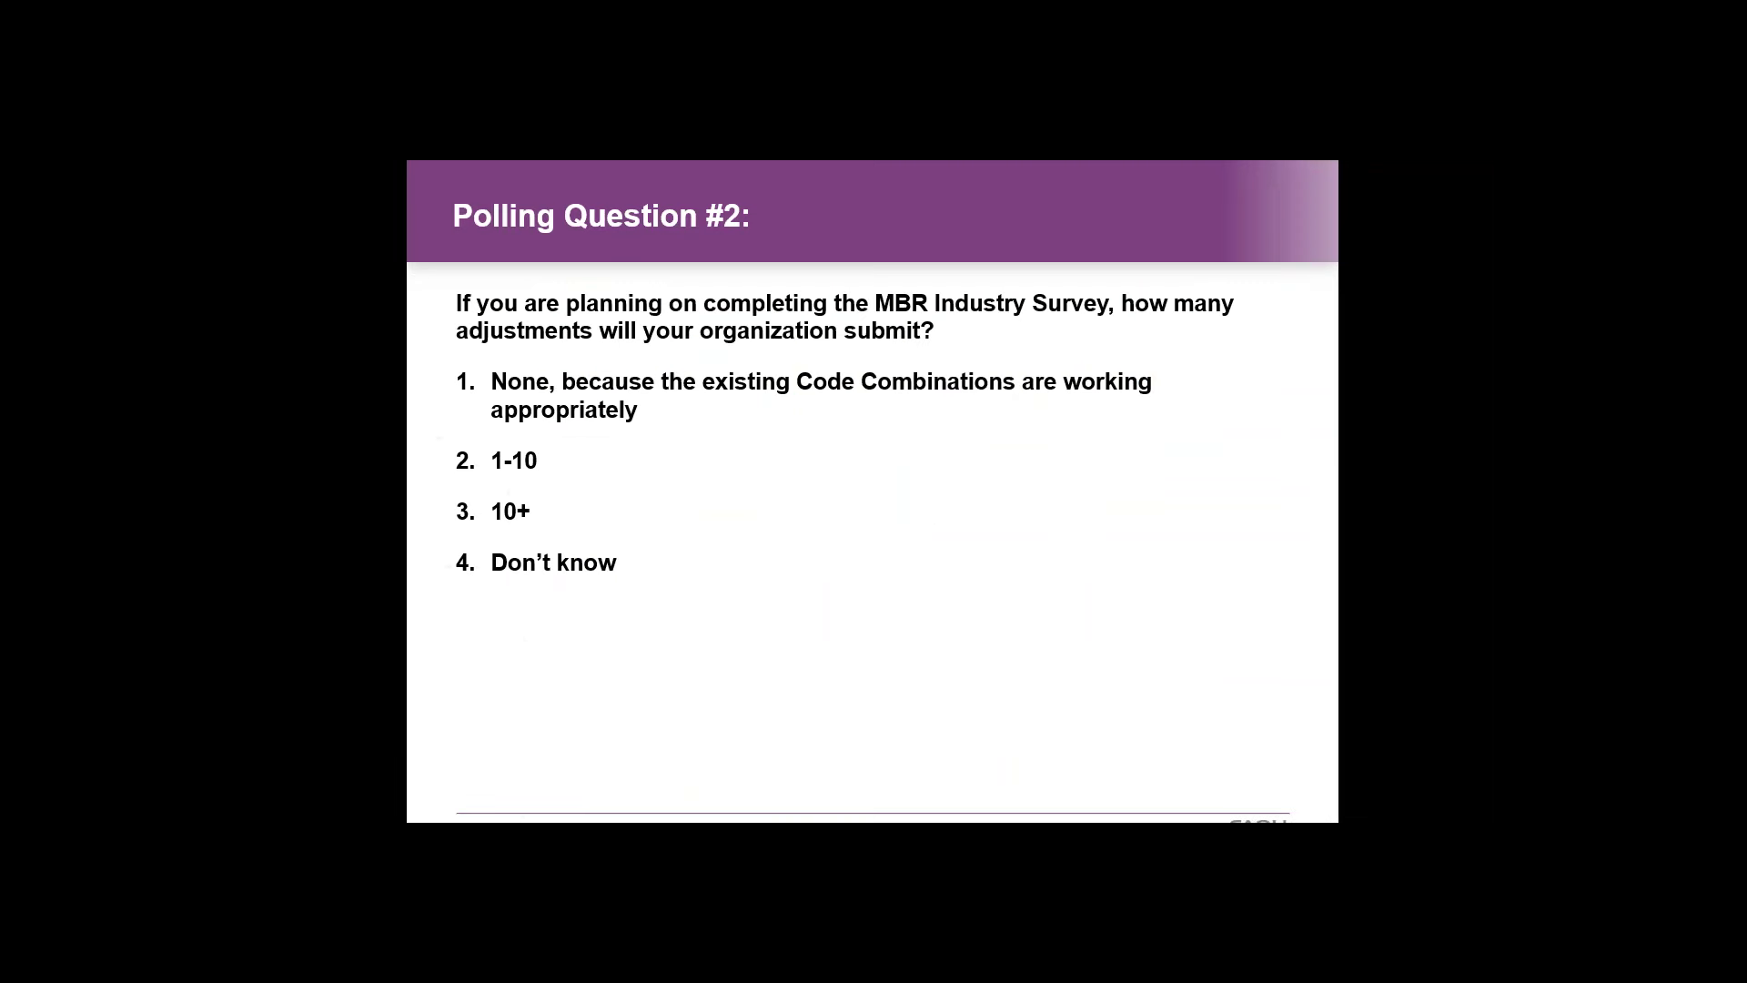